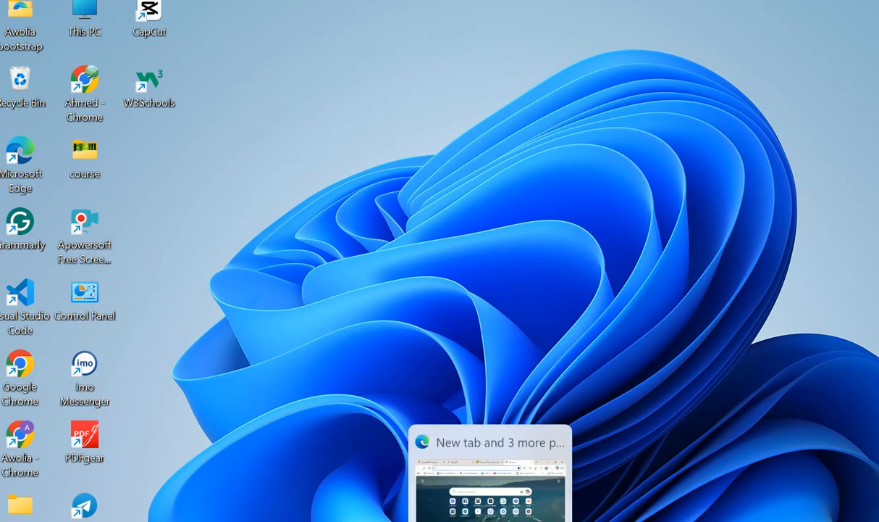
- In Edge, go to forms.cloud.microsoft by accepting the 'fo' address-bar suggestion
{"action": "left_click", "coordinate": [490, 521]}
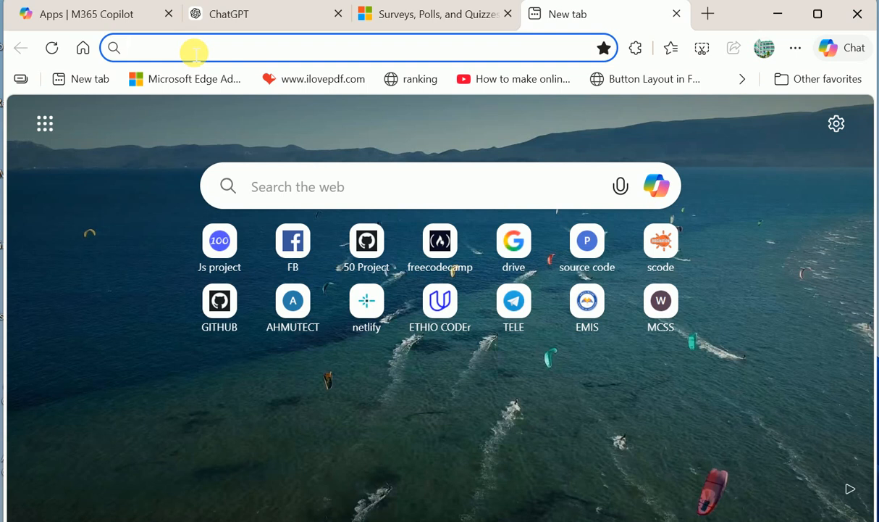
{"action": "type", "text": "fo"}
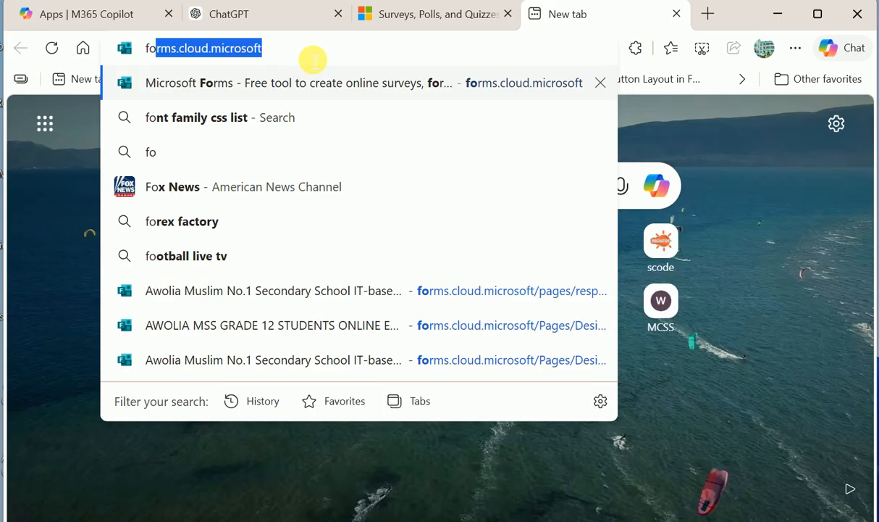
{"action": "key", "text": "Return"}
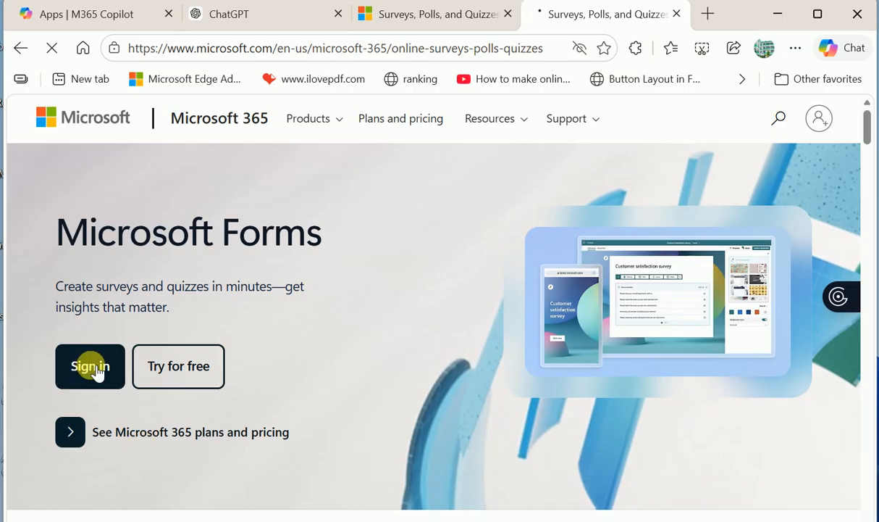
- Start Microsoft sign-in, try the saved passkey, then cancel its PIN prompt
{"action": "left_click", "coordinate": [97, 373]}
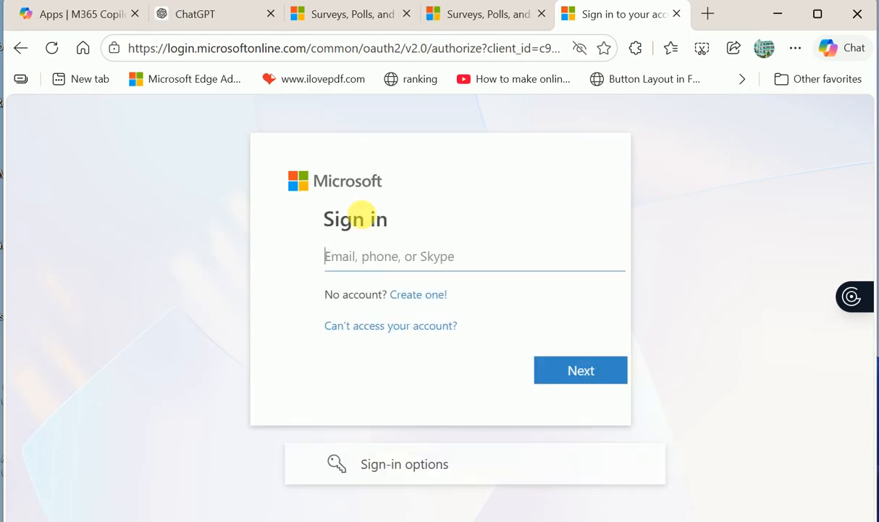
{"action": "left_click", "coordinate": [323, 264]}
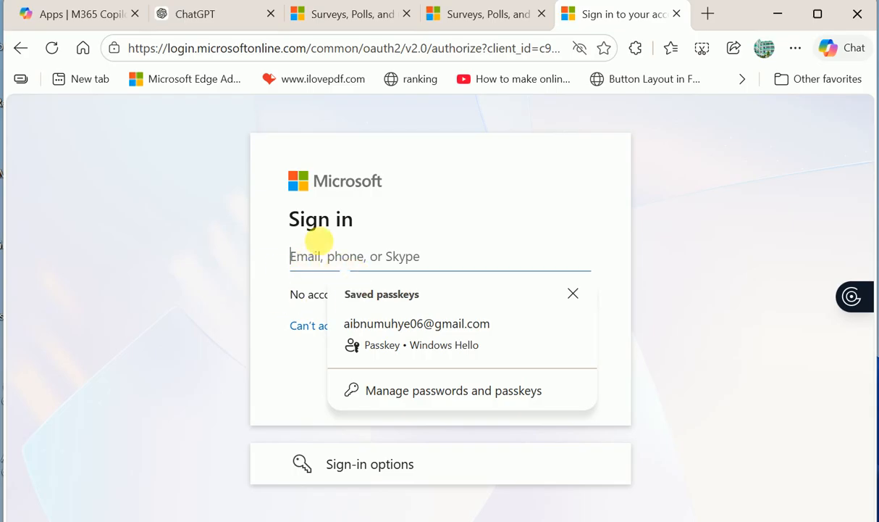
{"action": "left_click", "coordinate": [389, 327]}
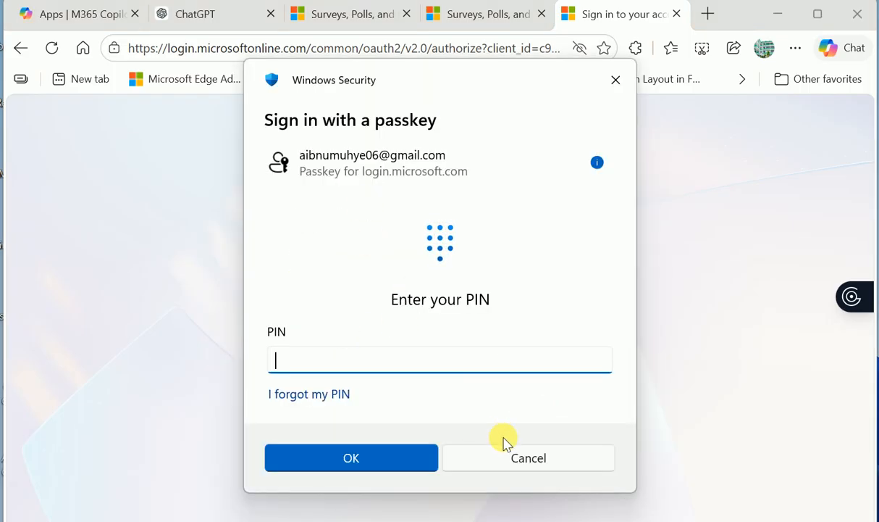
{"action": "left_click", "coordinate": [514, 456]}
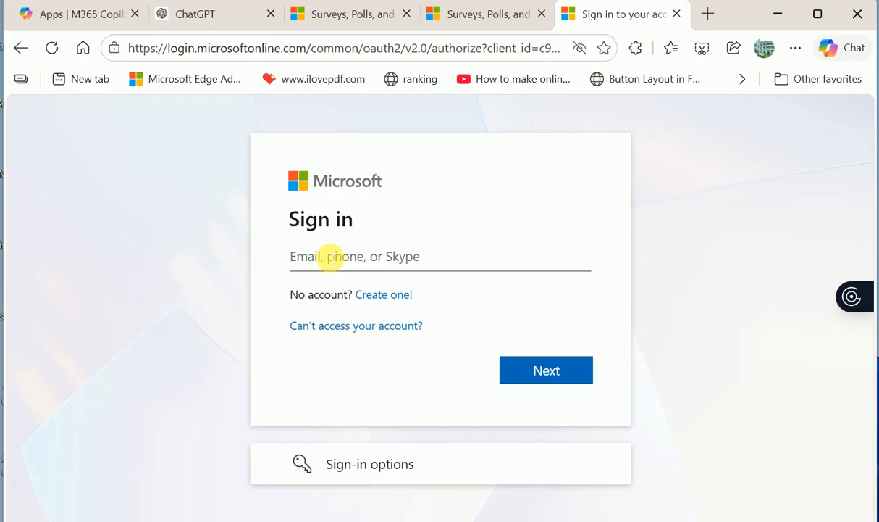
- Enter the account e-mail in the sign-in field, dismissing passkey prompts, and submit it
{"action": "type", "text": "a"}
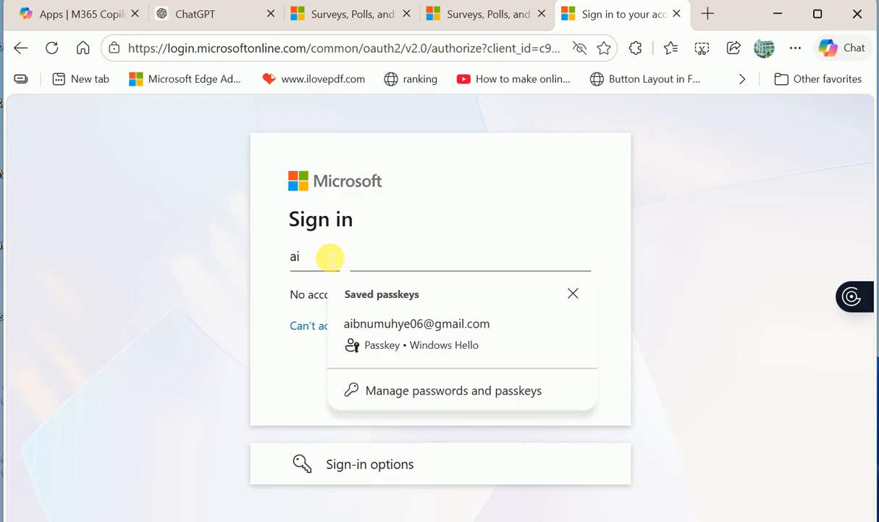
{"action": "key", "text": "Escape"}
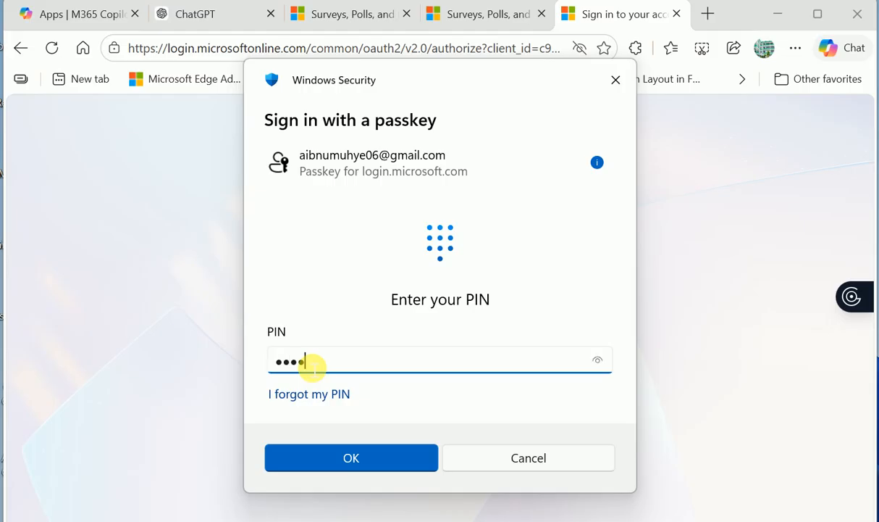
{"action": "key", "text": "Escape"}
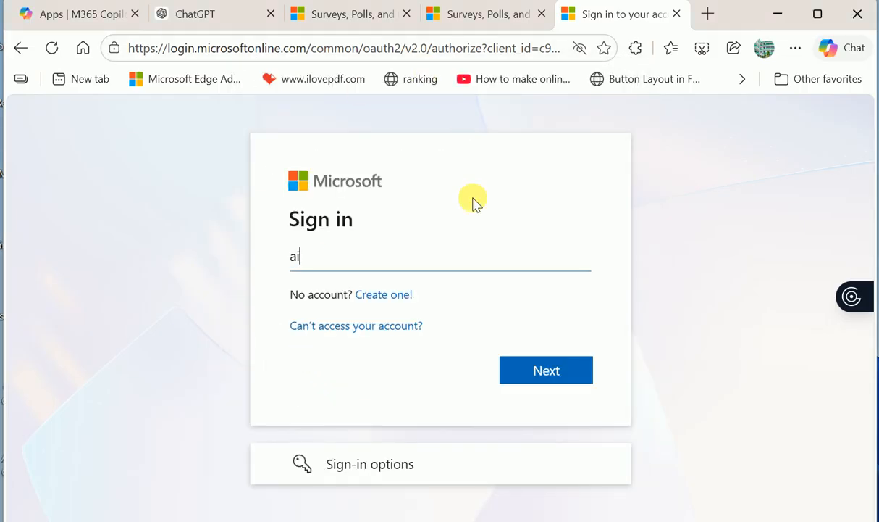
{"action": "left_click", "coordinate": [435, 269]}
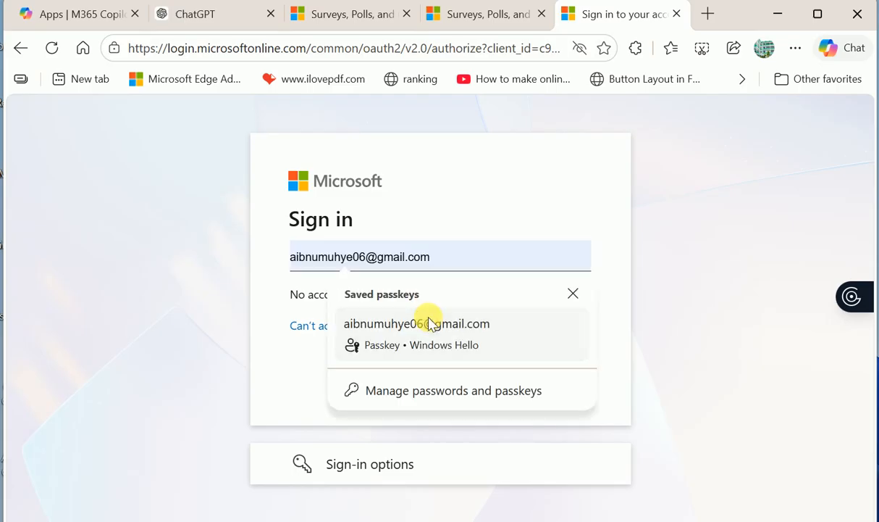
{"action": "left_click", "coordinate": [358, 258]}
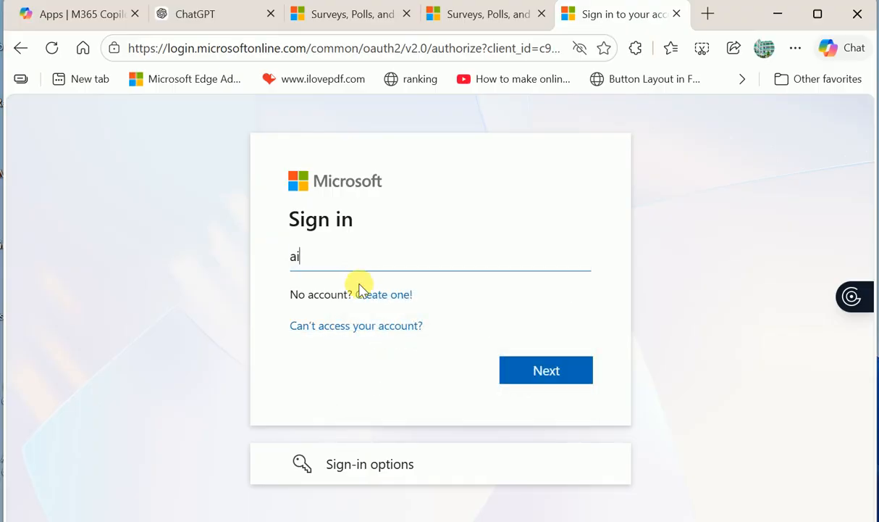
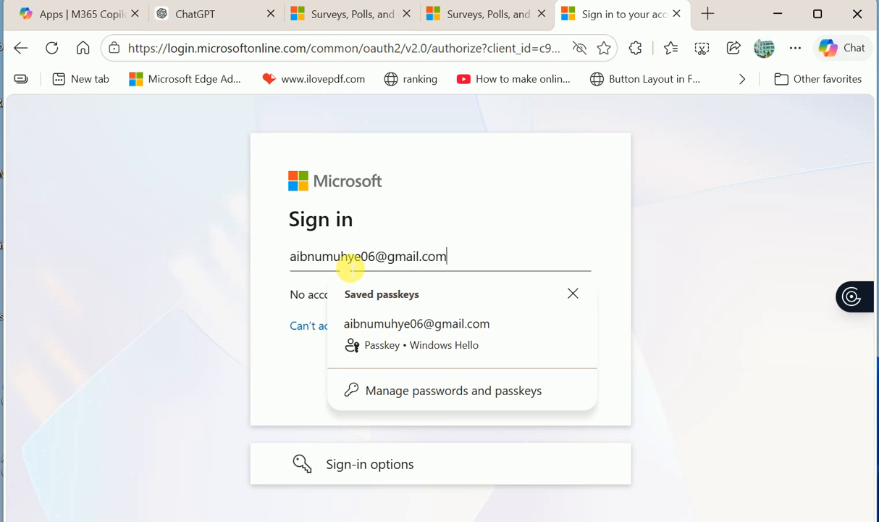
{"action": "key", "text": "Return"}
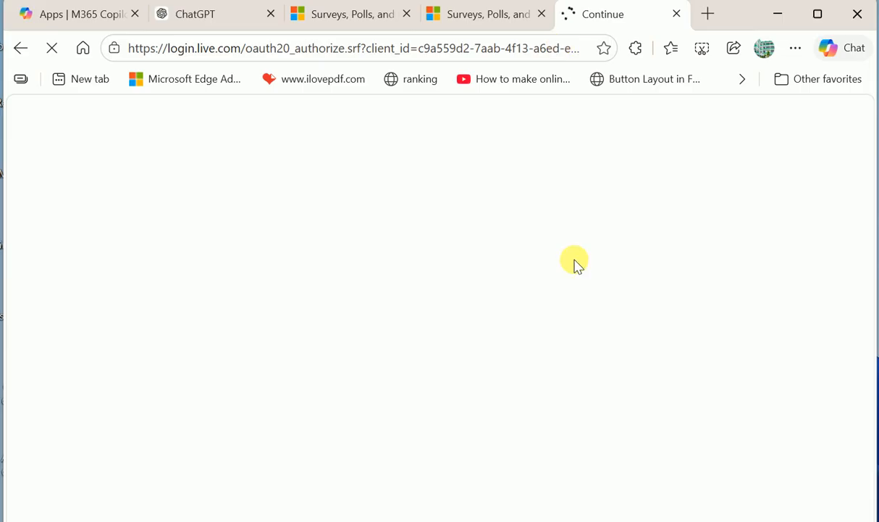
{"action": "left_click", "coordinate": [706, 15]}
- Maximize the Edge window and show a blank new tab
{"action": "left_click", "coordinate": [817, 15]}
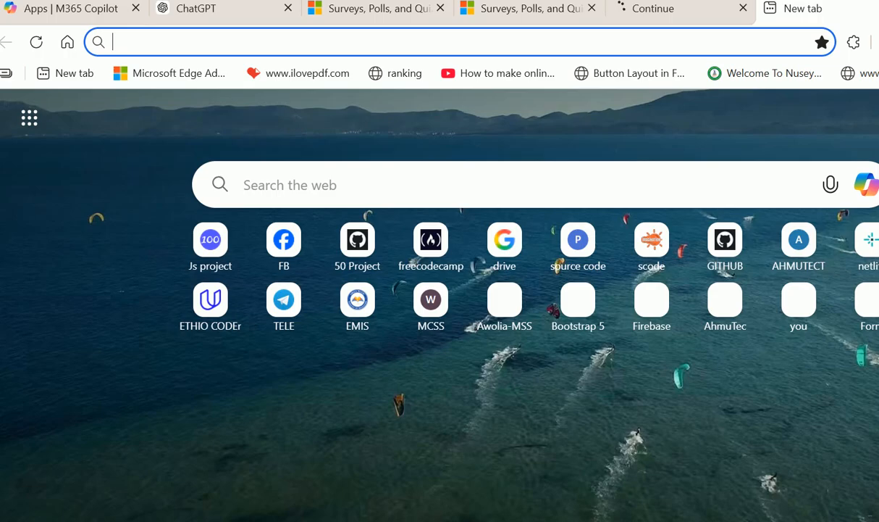
{"action": "left_click_drag", "start_coordinate": [878, 13], "coordinate": [797, 19]}
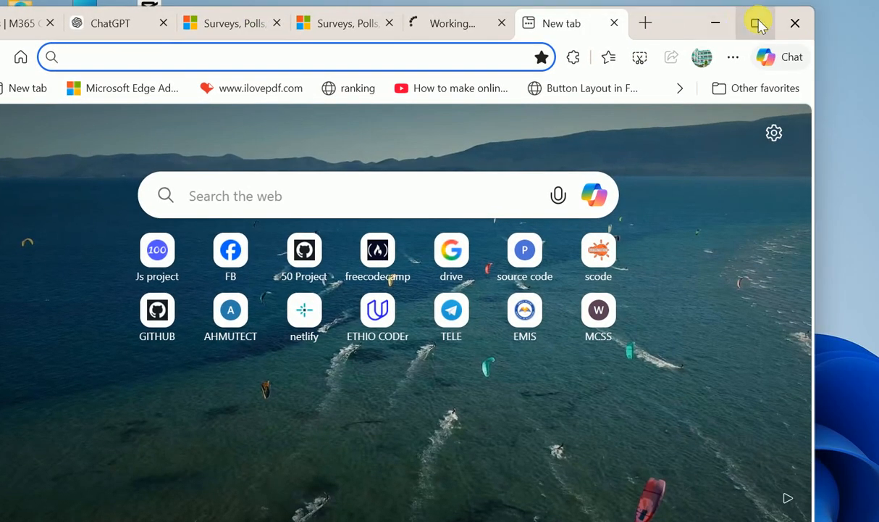
{"action": "left_click", "coordinate": [758, 25]}
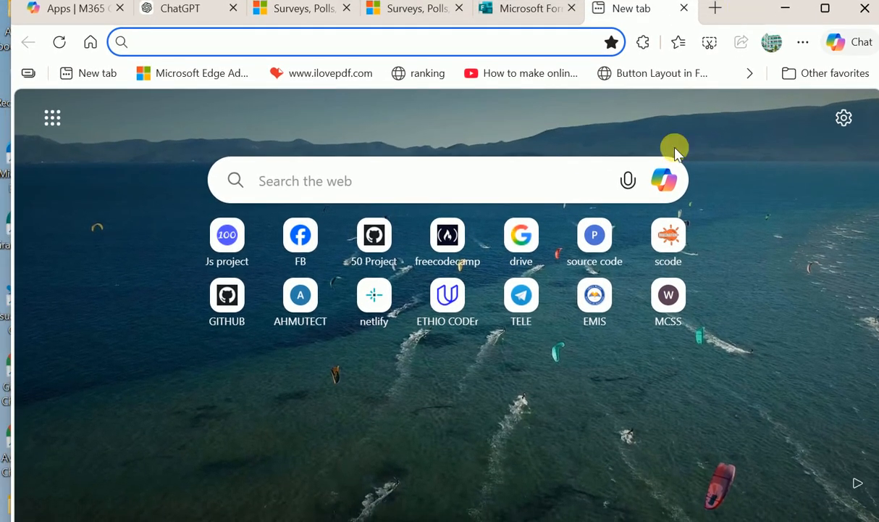
{"action": "left_click", "coordinate": [548, 9]}
- On the Forms tab, dismiss What's new, narrow the window, and close the Collaboration popup
{"action": "left_click", "coordinate": [538, 8]}
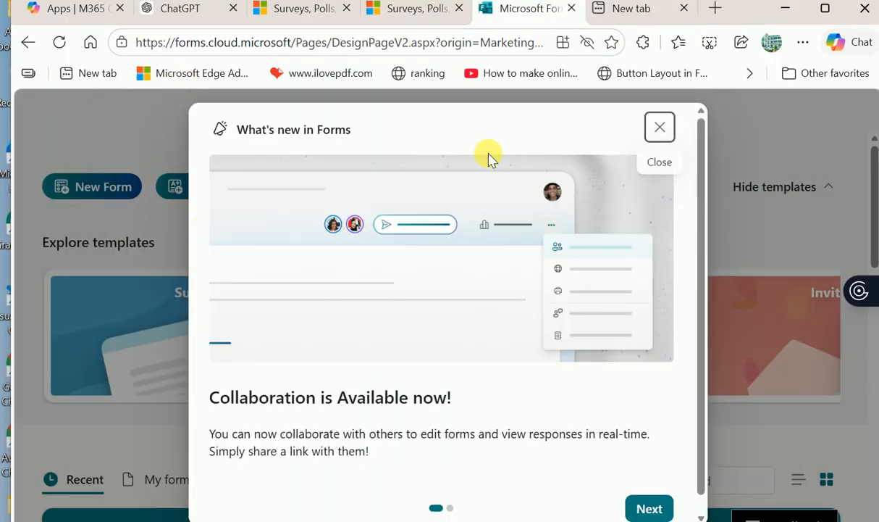
{"action": "left_click", "coordinate": [660, 130]}
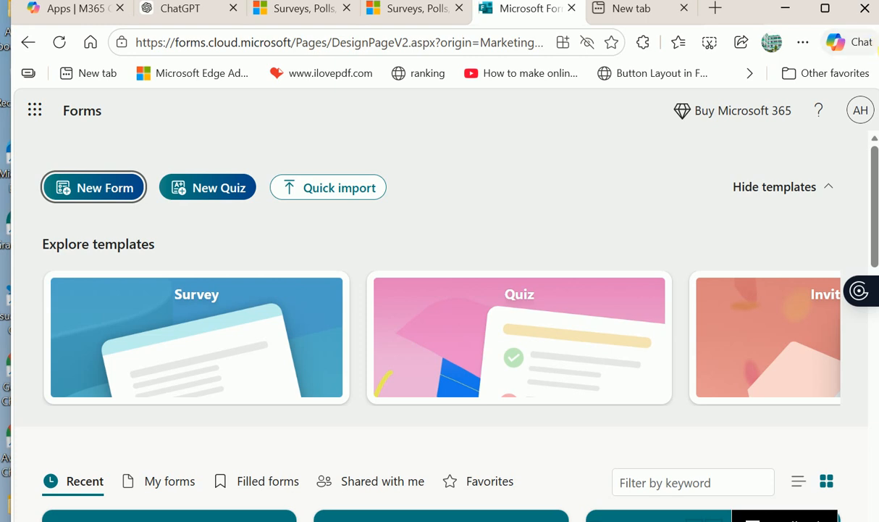
{"action": "left_click_drag", "start_coordinate": [877, 73], "coordinate": [491, 94]}
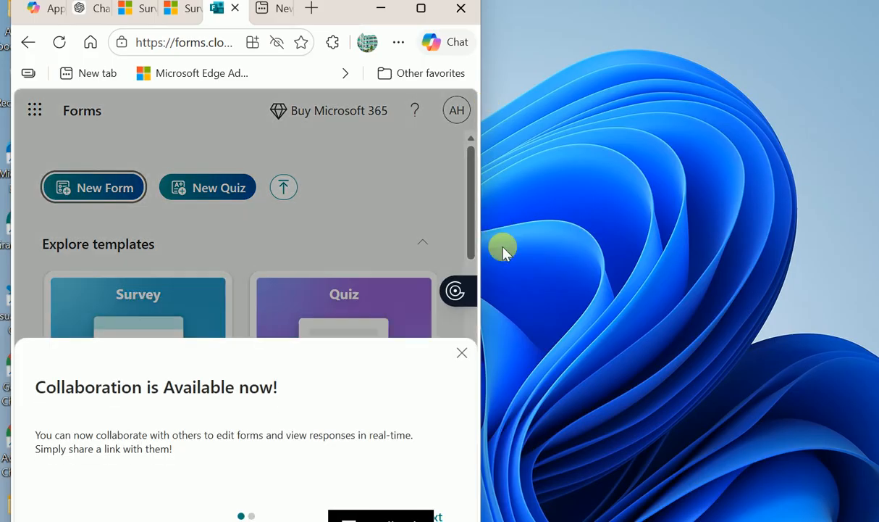
{"action": "left_click", "coordinate": [462, 352]}
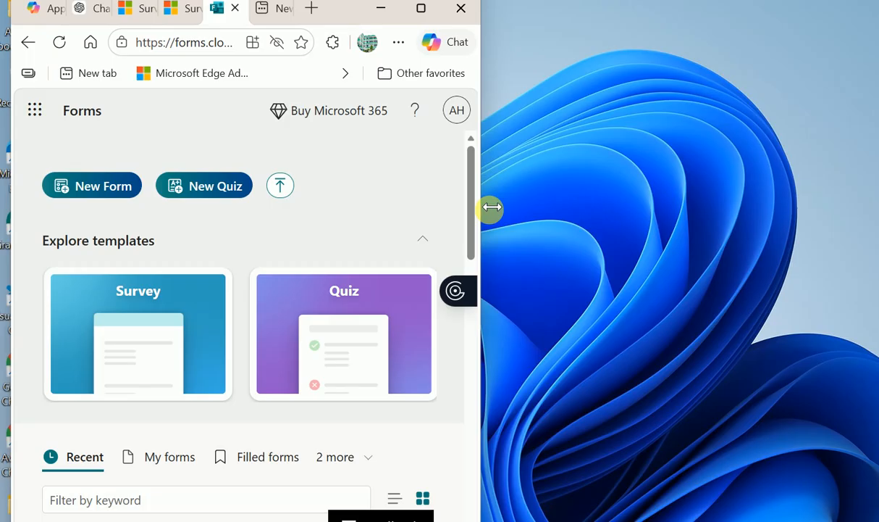
- Browse the recent forms, then widen the window and dismiss What's new again
{"action": "scroll", "coordinate": [268, 405], "scroll_direction": "down", "scroll_amount": 4}
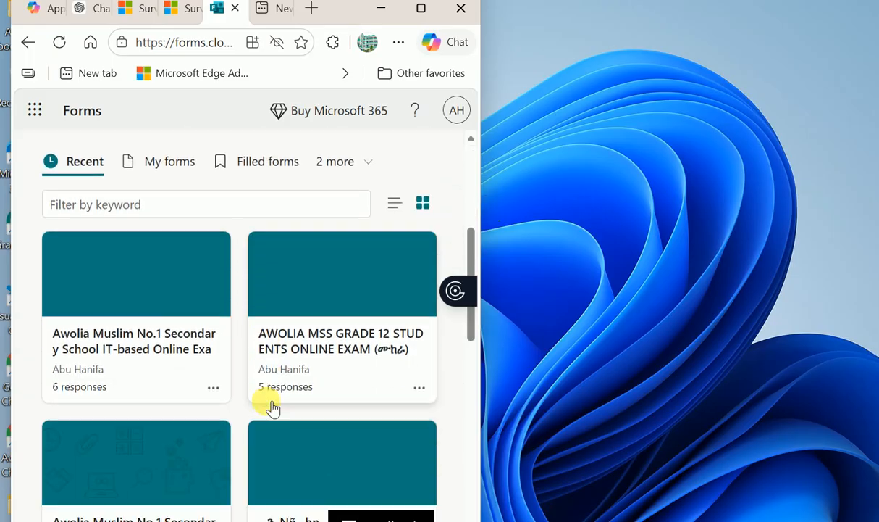
{"action": "scroll", "coordinate": [273, 408], "scroll_direction": "down", "scroll_amount": 5}
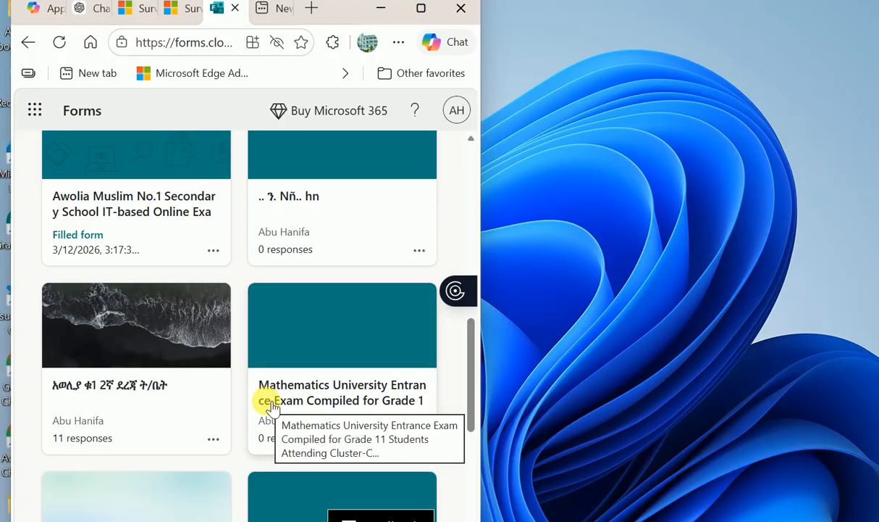
{"action": "scroll", "coordinate": [272, 407], "scroll_direction": "down", "scroll_amount": 5}
{"action": "scroll", "coordinate": [270, 405], "scroll_direction": "up", "scroll_amount": 15}
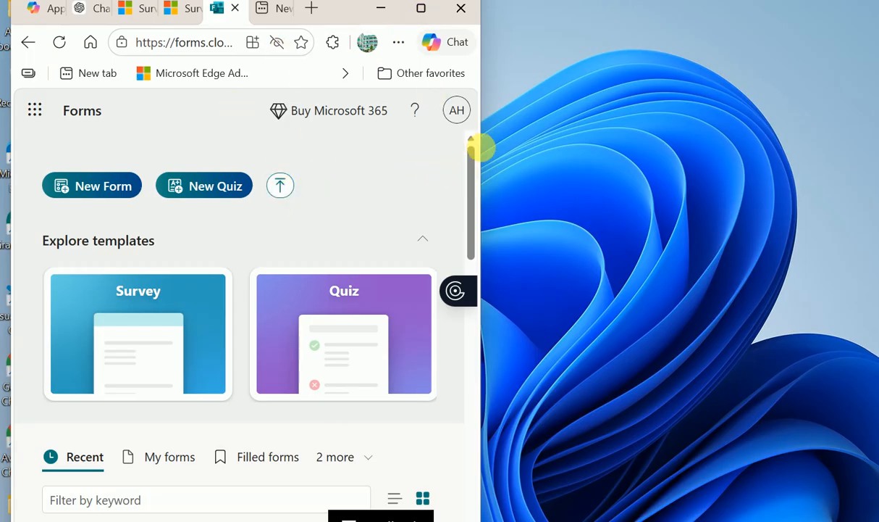
{"action": "left_click_drag", "start_coordinate": [490, 151], "coordinate": [872, 143]}
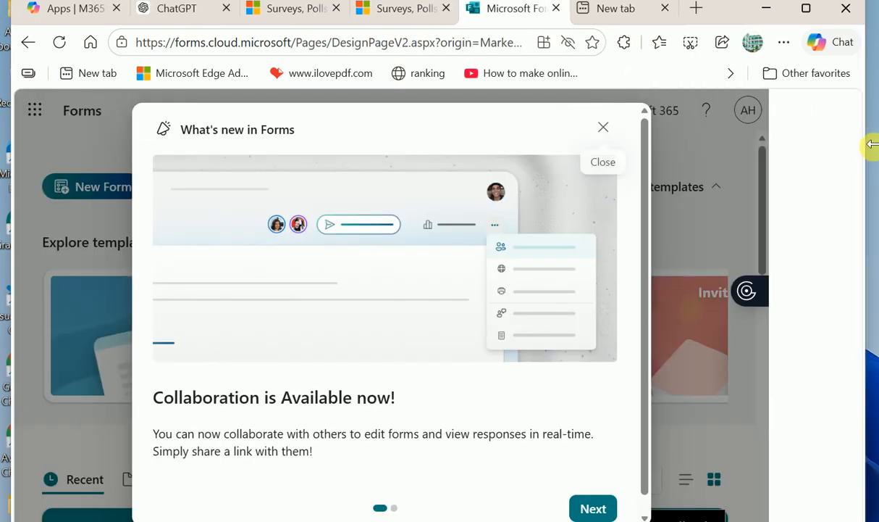
{"action": "left_click", "coordinate": [656, 126]}
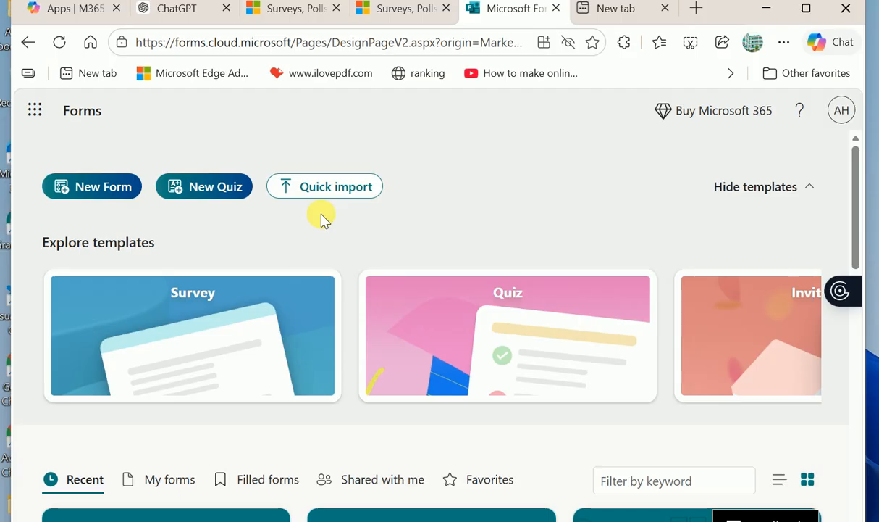
- Create a new quiz, select its title field, and show the quick-start question types
{"action": "left_click", "coordinate": [215, 190]}
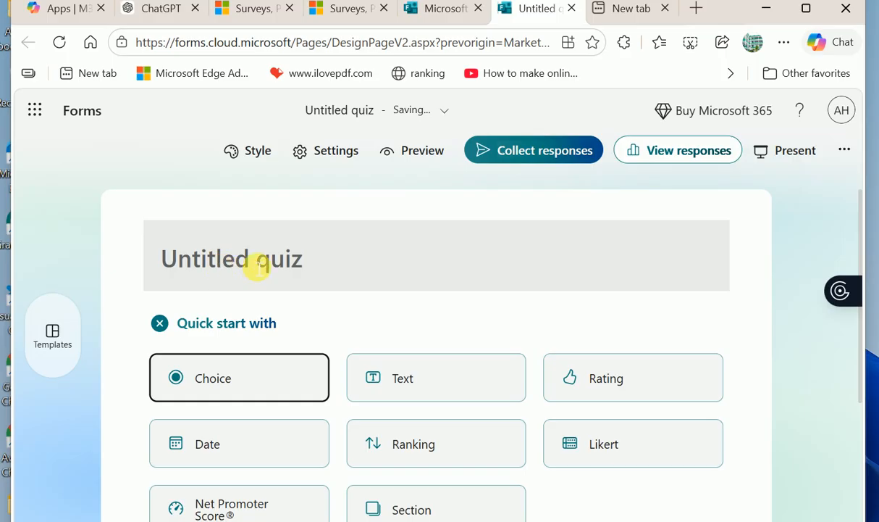
{"action": "left_click", "coordinate": [260, 241]}
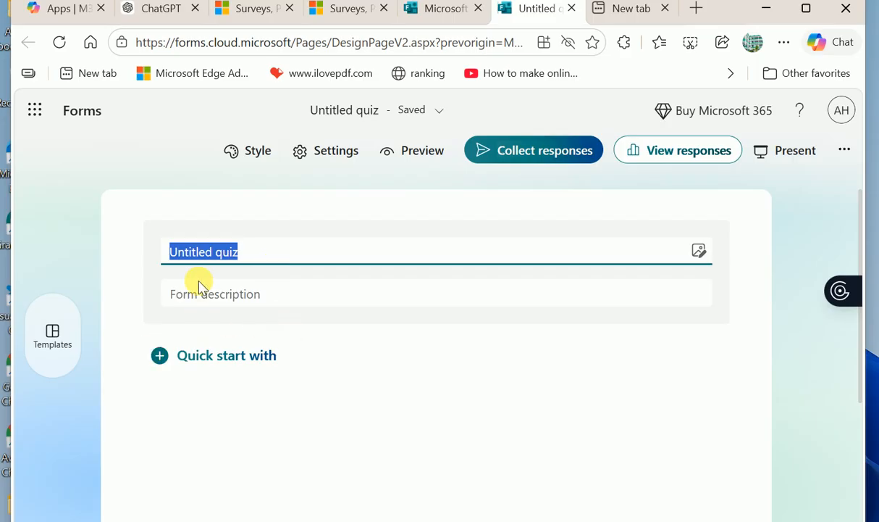
{"action": "left_click", "coordinate": [225, 301]}
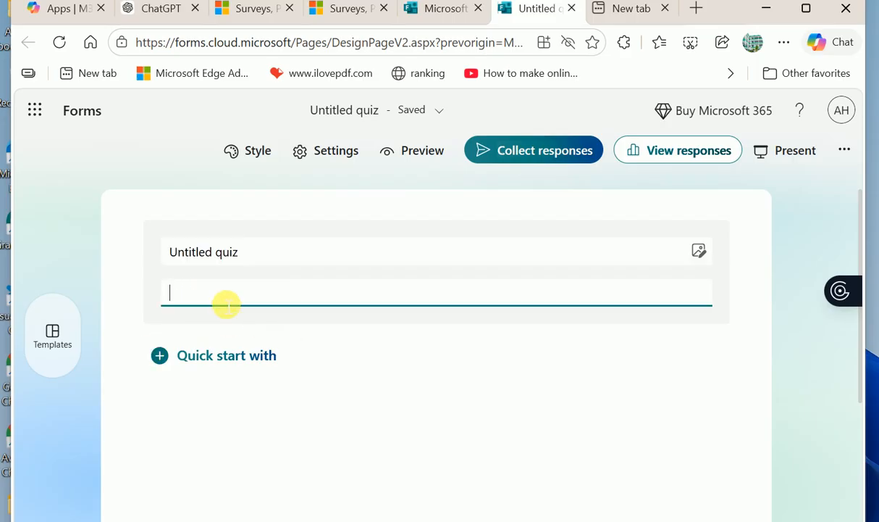
{"action": "left_click", "coordinate": [263, 255]}
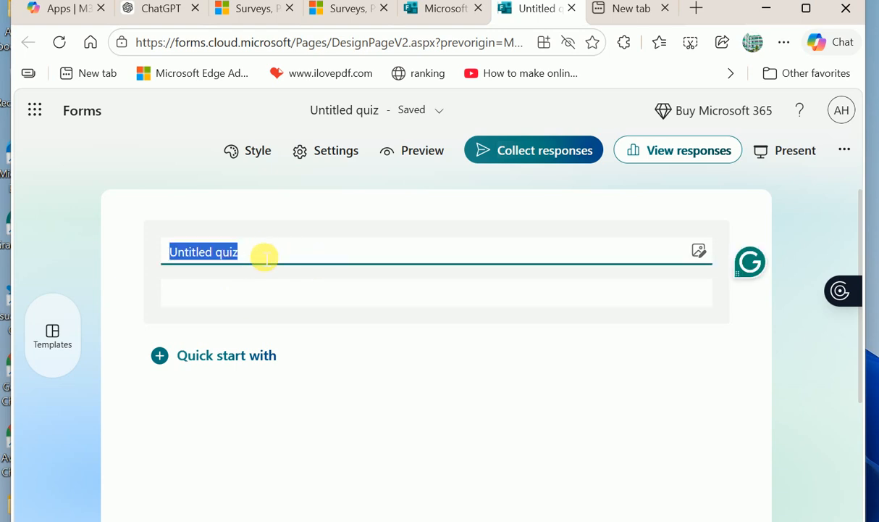
{"action": "left_click", "coordinate": [195, 299]}
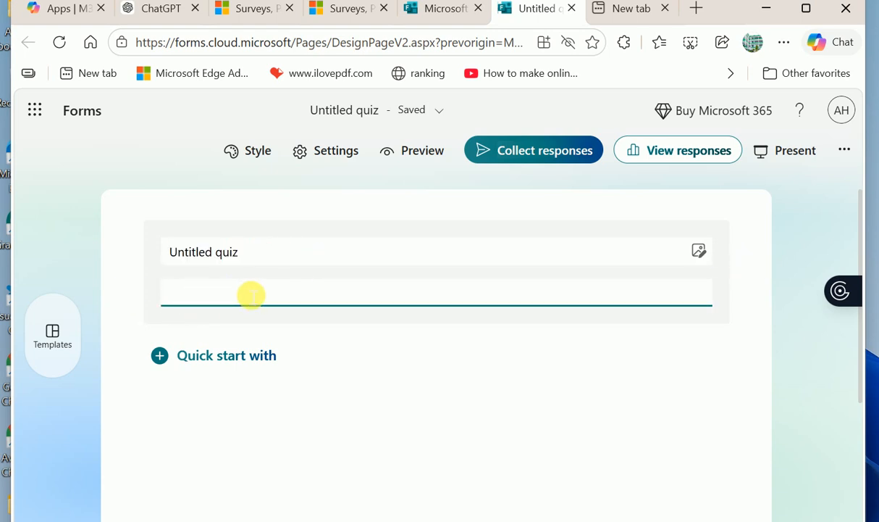
{"action": "left_click", "coordinate": [257, 261]}
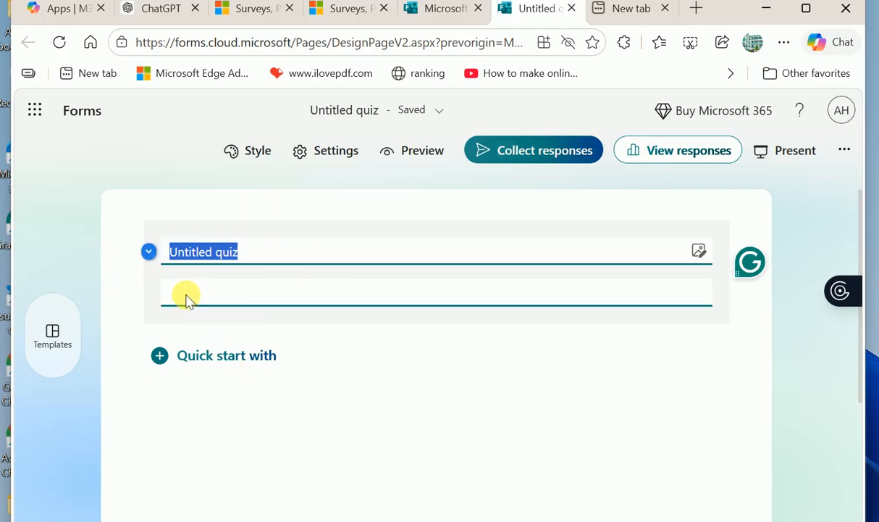
{"action": "left_click", "coordinate": [223, 357]}
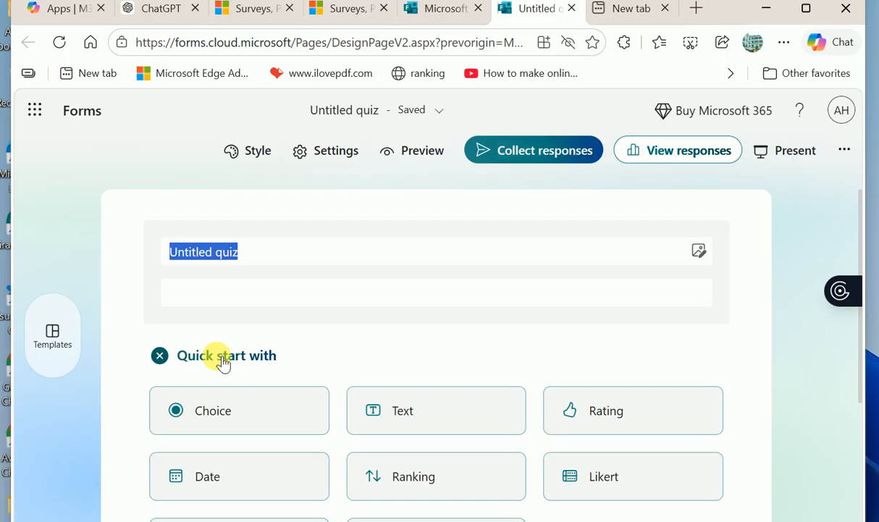
{"action": "scroll", "coordinate": [294, 373], "scroll_direction": "down", "scroll_amount": 2}
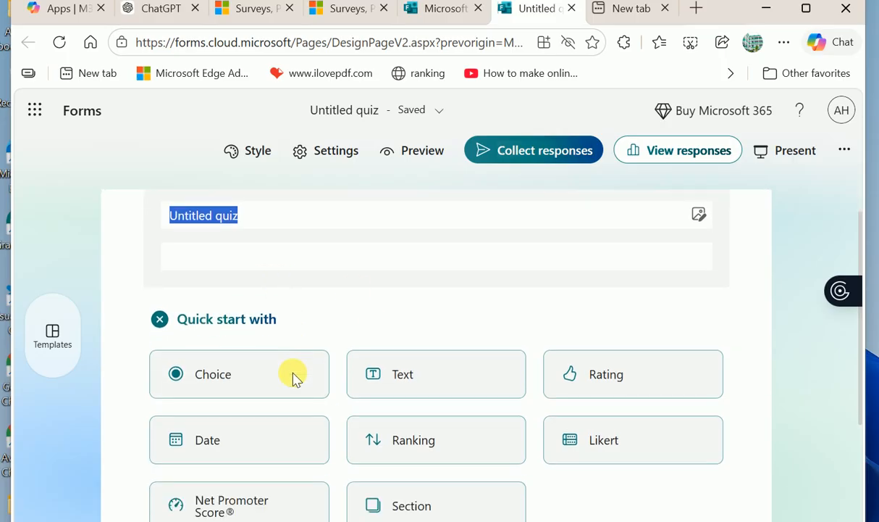
{"action": "scroll", "coordinate": [298, 375], "scroll_direction": "up", "scroll_amount": 1}
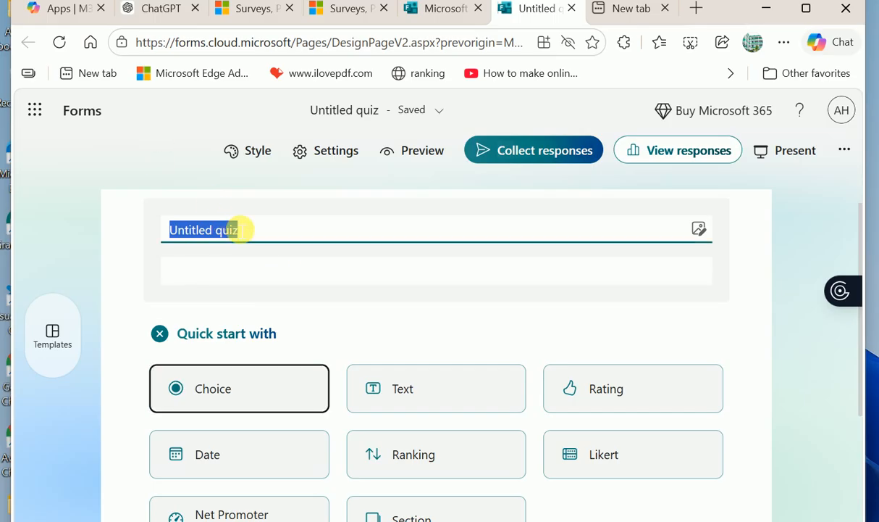
- Add a required text question 'Student name', leaving Long answer off
{"action": "left_click", "coordinate": [389, 409]}
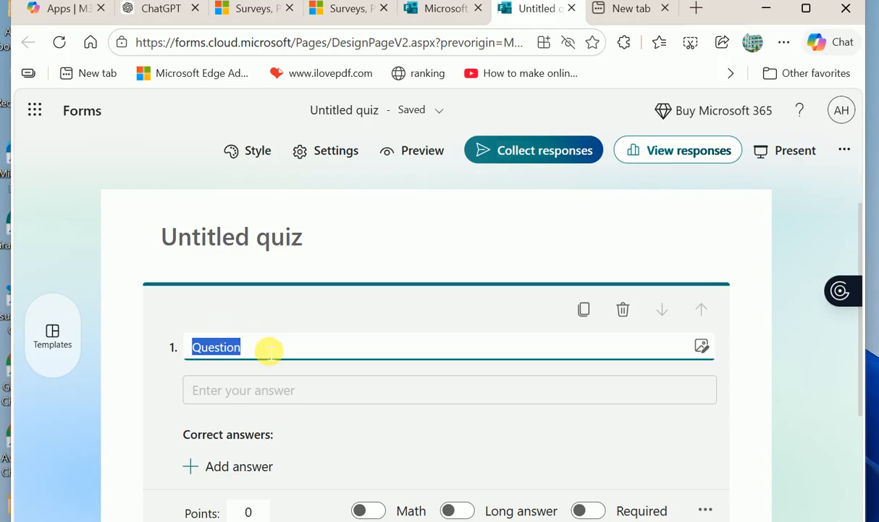
{"action": "type", "text": "Student "}
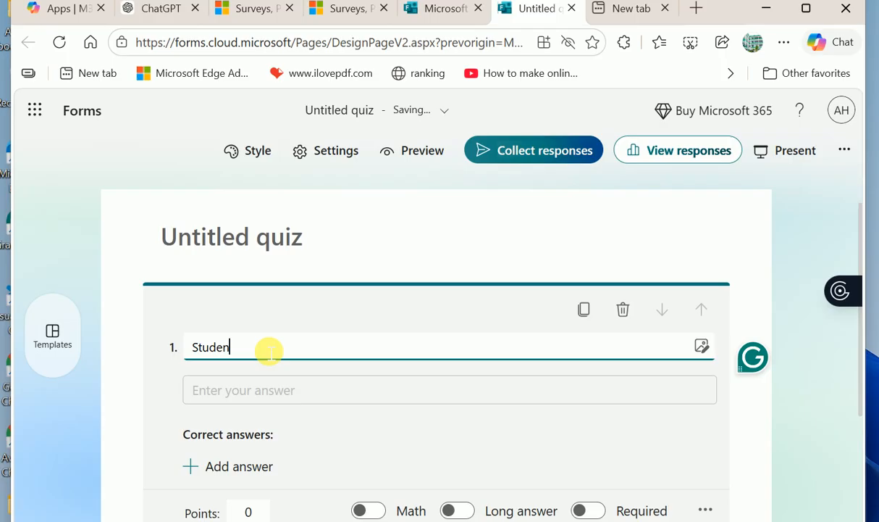
{"action": "type", "text": "name"}
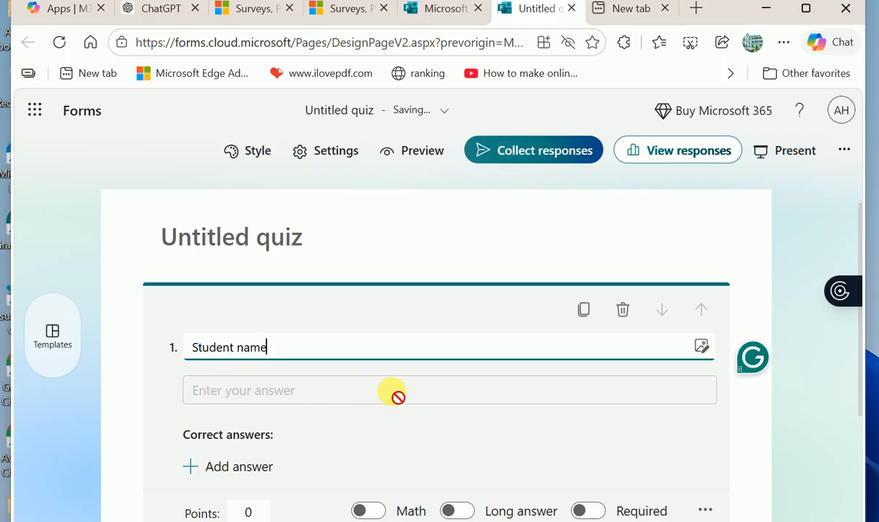
{"action": "scroll", "coordinate": [393, 393], "scroll_direction": "down", "scroll_amount": 1}
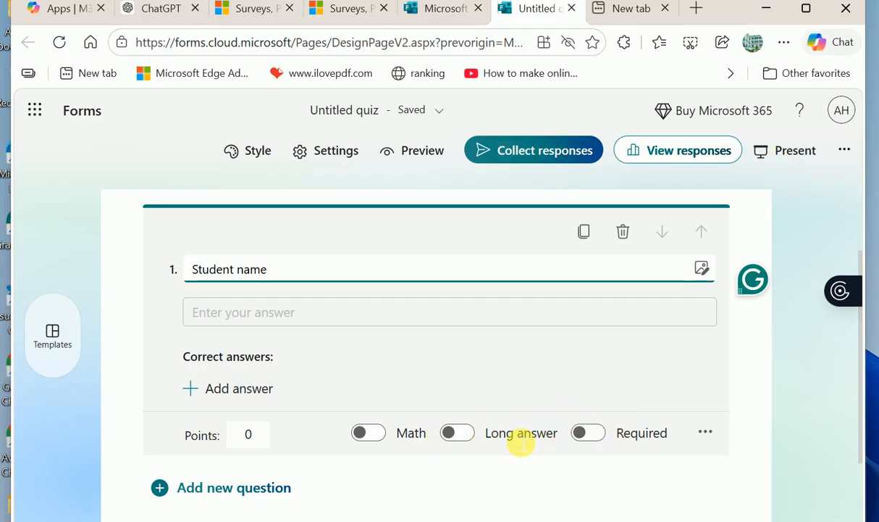
{"action": "left_click", "coordinate": [473, 439]}
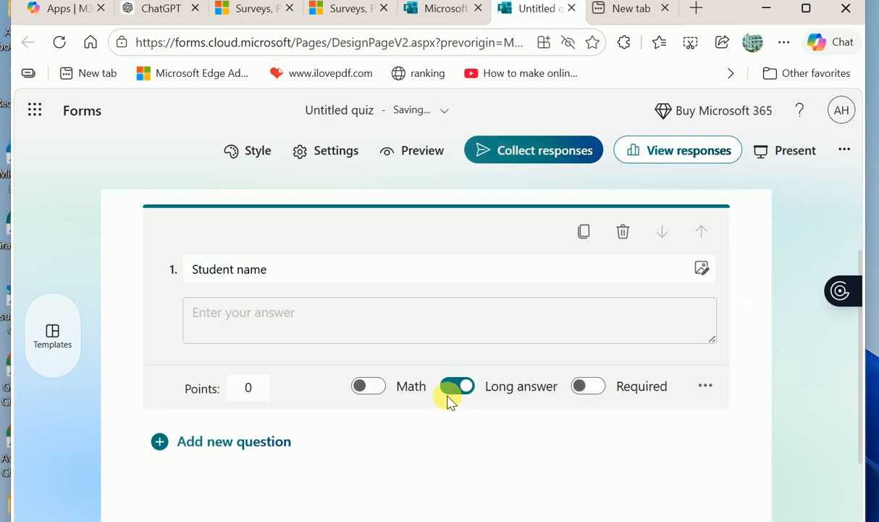
{"action": "left_click", "coordinate": [453, 389]}
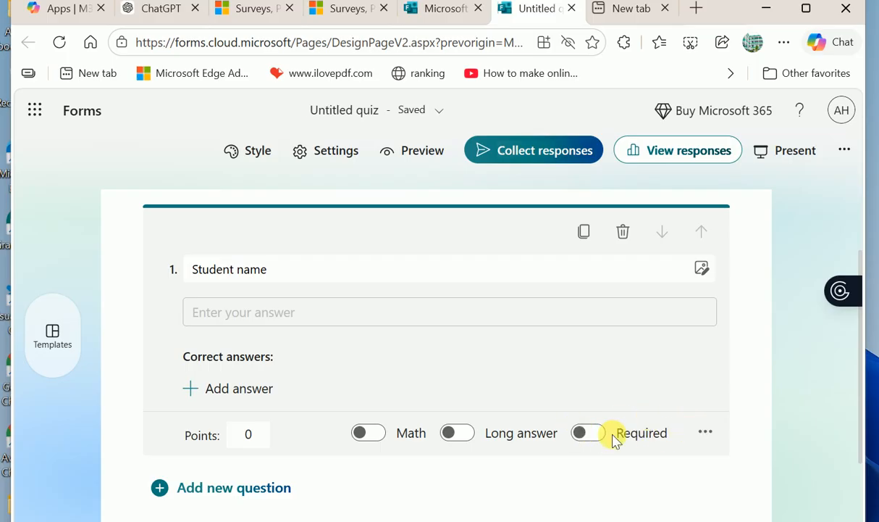
{"action": "left_click", "coordinate": [590, 435]}
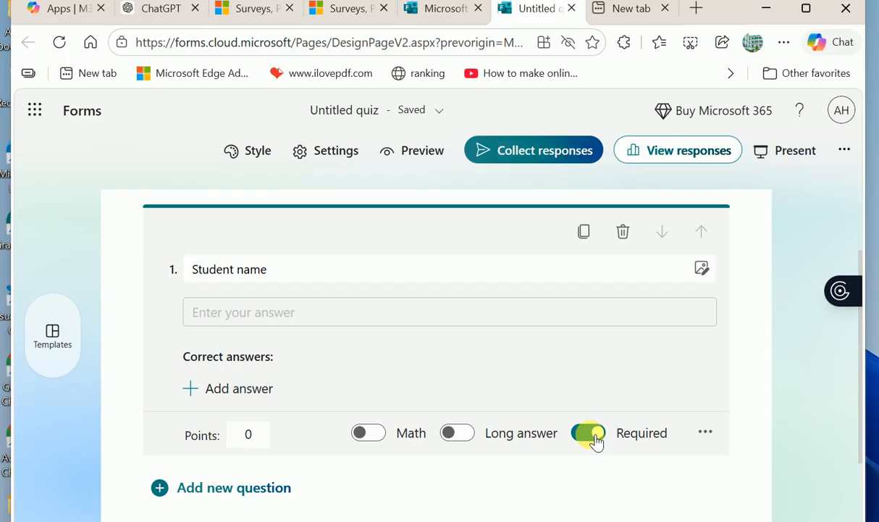
{"action": "left_click", "coordinate": [707, 433]}
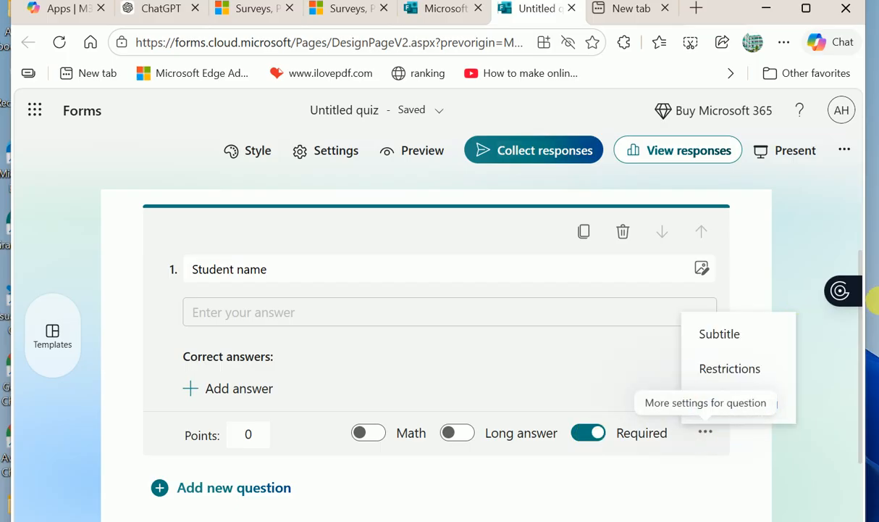
- Add a Text restriction with the Contains condition to the Student name question
{"action": "left_click", "coordinate": [724, 368]}
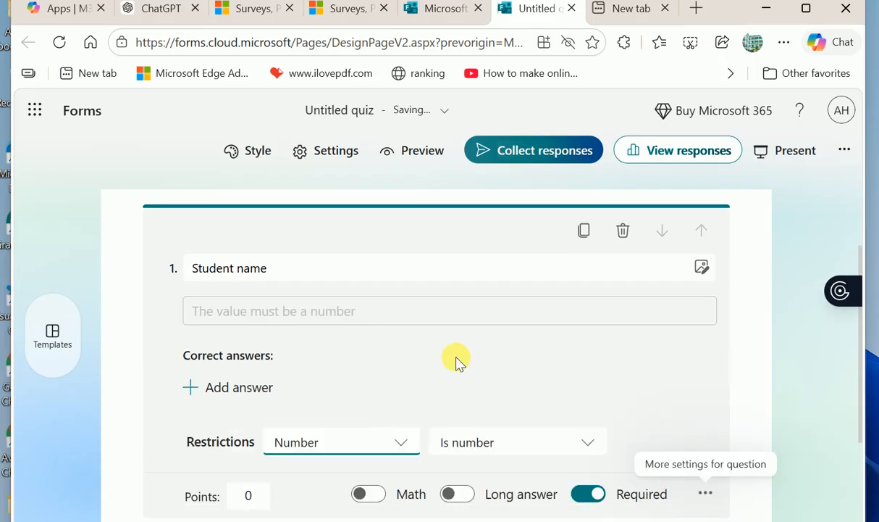
{"action": "scroll", "coordinate": [504, 355], "scroll_direction": "down", "scroll_amount": 2}
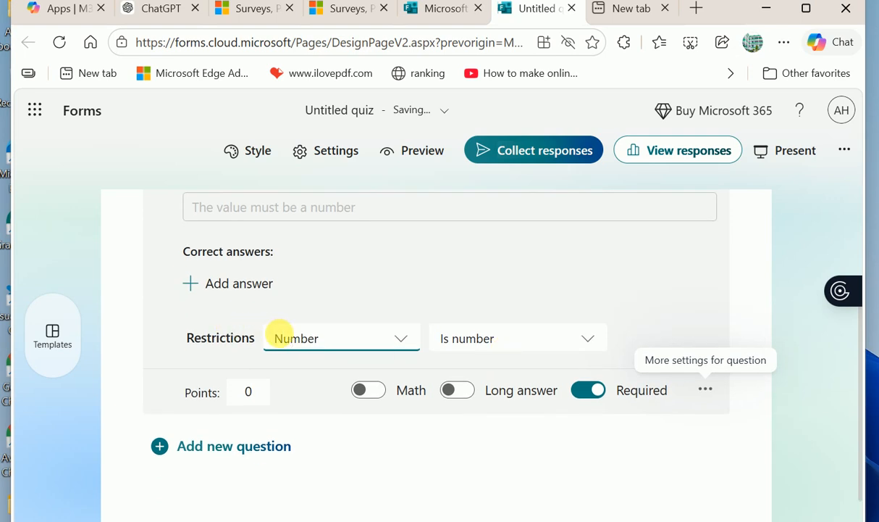
{"action": "scroll", "coordinate": [323, 272], "scroll_direction": "up", "scroll_amount": 1}
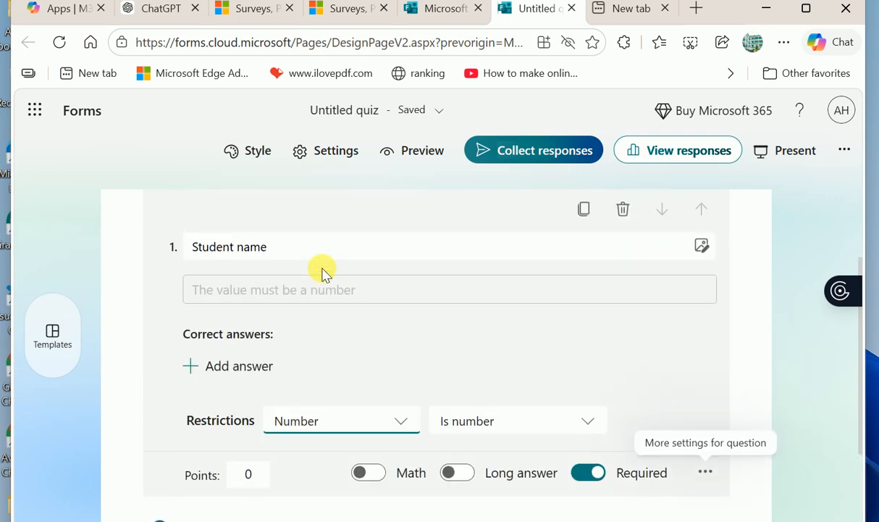
{"action": "left_click", "coordinate": [402, 422]}
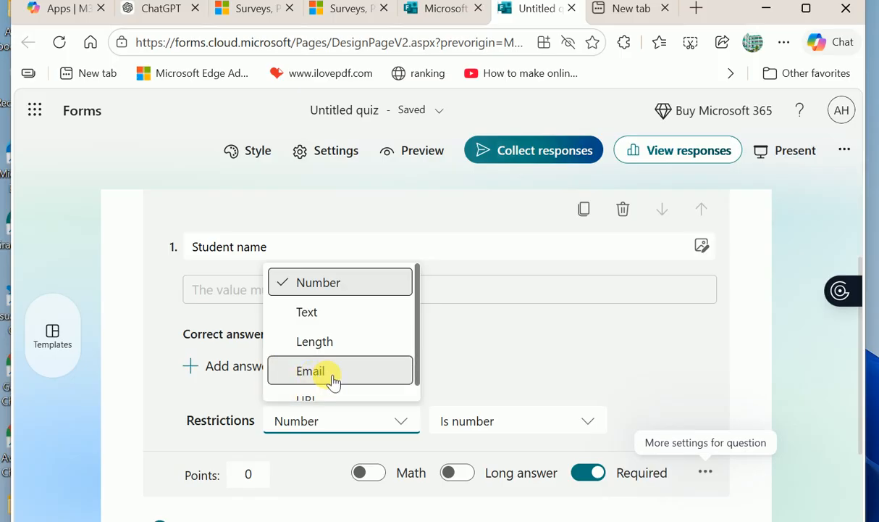
{"action": "left_click", "coordinate": [325, 317]}
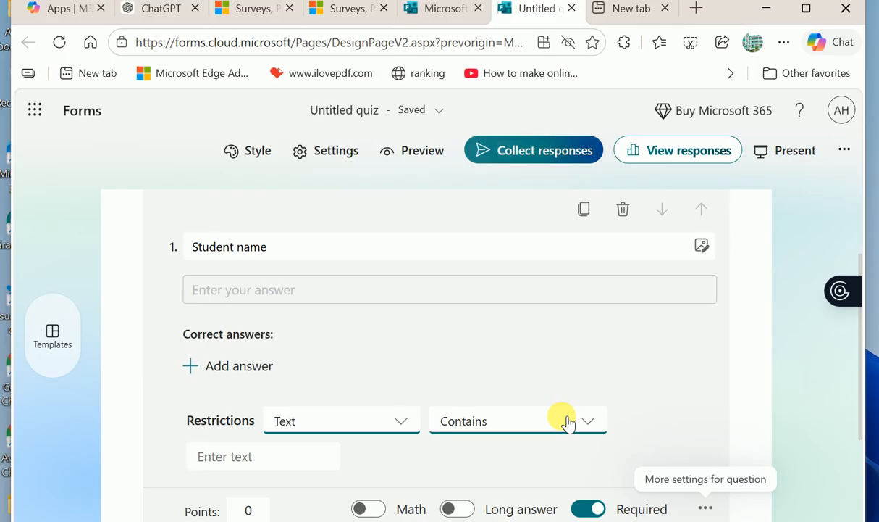
{"action": "left_click", "coordinate": [516, 422]}
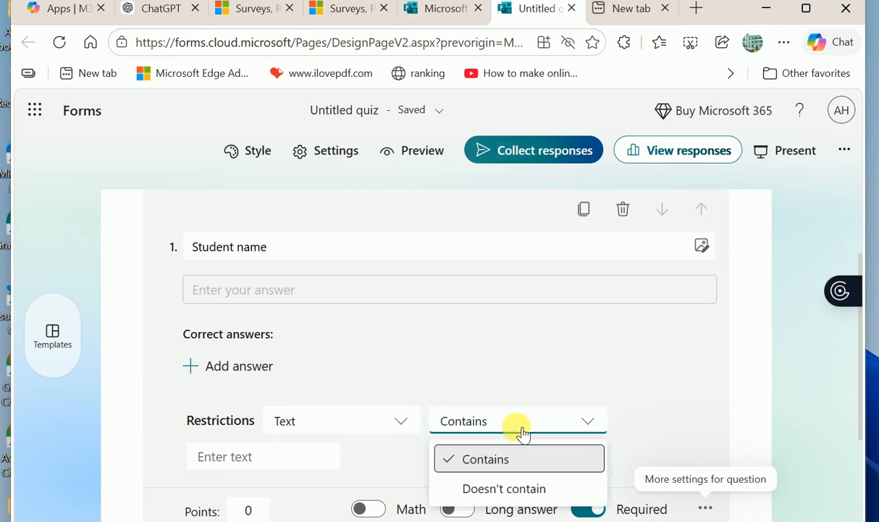
{"action": "left_click", "coordinate": [621, 382]}
{"action": "scroll", "coordinate": [527, 415], "scroll_direction": "down", "scroll_amount": 3}
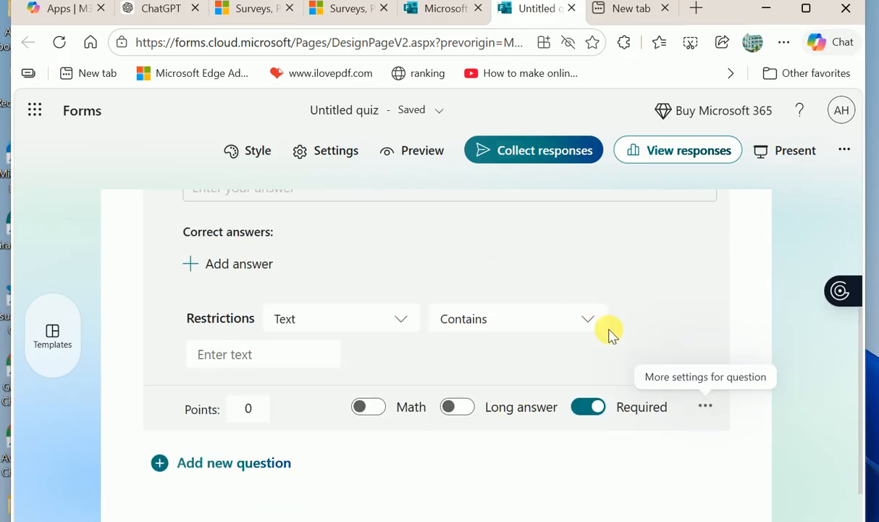
{"action": "scroll", "coordinate": [359, 382], "scroll_direction": "down", "scroll_amount": 2}
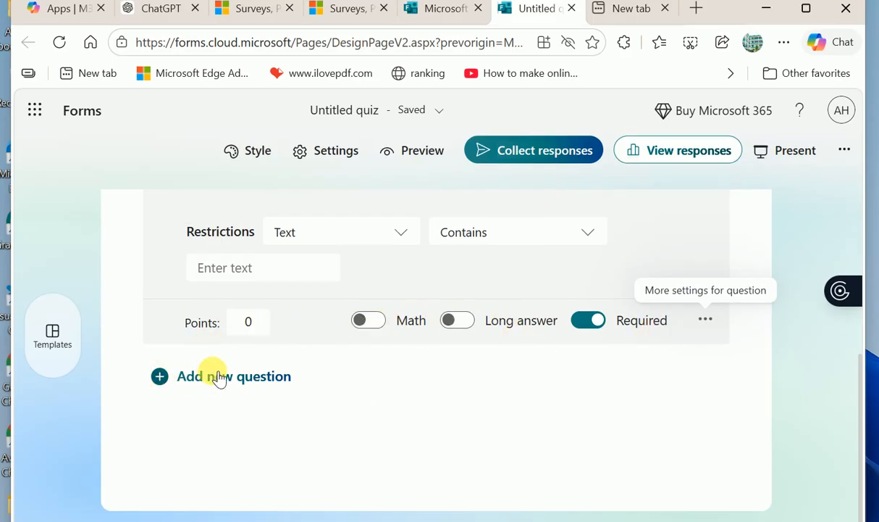
- Add a second text question titled 'R.no' below Student name
{"action": "left_click", "coordinate": [211, 377]}
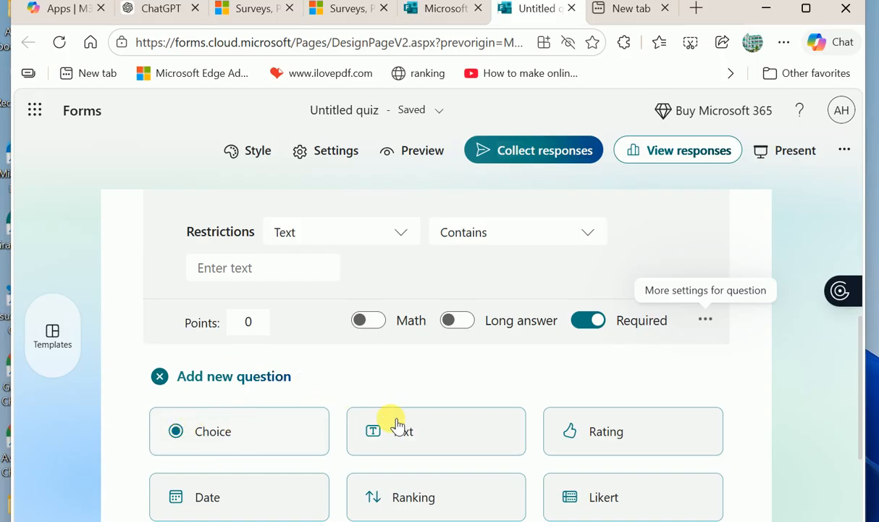
{"action": "scroll", "coordinate": [349, 366], "scroll_direction": "up", "scroll_amount": 3}
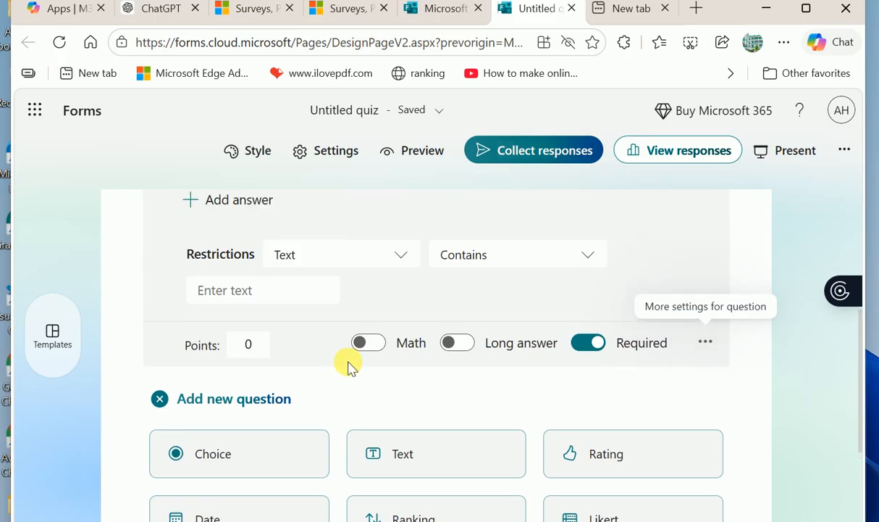
{"action": "scroll", "coordinate": [351, 366], "scroll_direction": "down", "scroll_amount": 5}
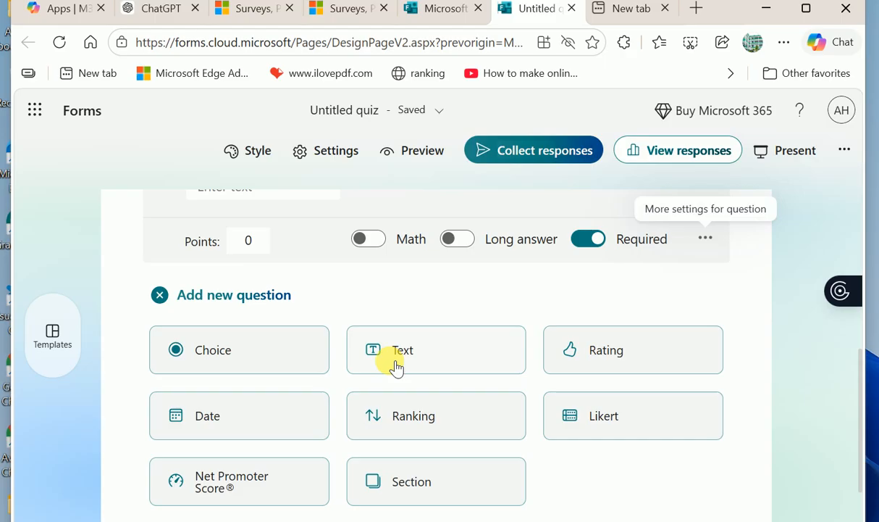
{"action": "left_click", "coordinate": [397, 365]}
{"action": "scroll", "coordinate": [341, 312], "scroll_direction": "down", "scroll_amount": 2}
{"action": "scroll", "coordinate": [289, 289], "scroll_direction": "up", "scroll_amount": 3}
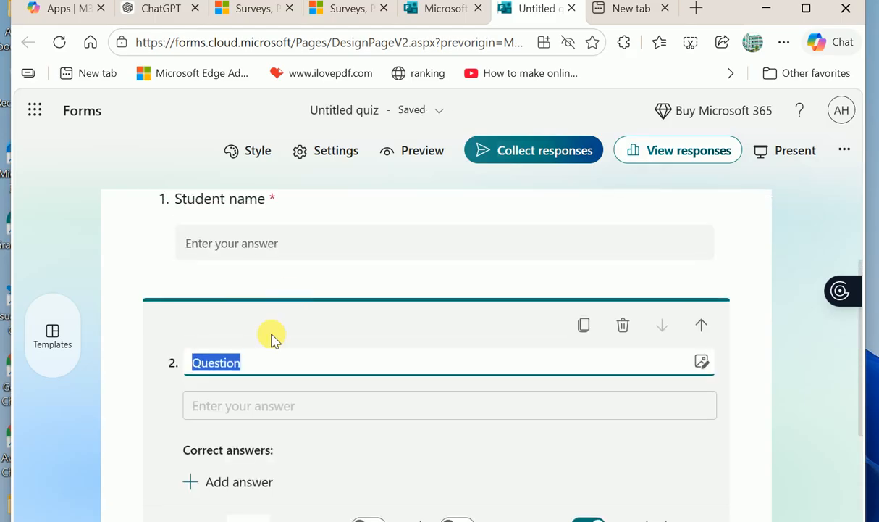
{"action": "type", "text": "Roll numbe"}
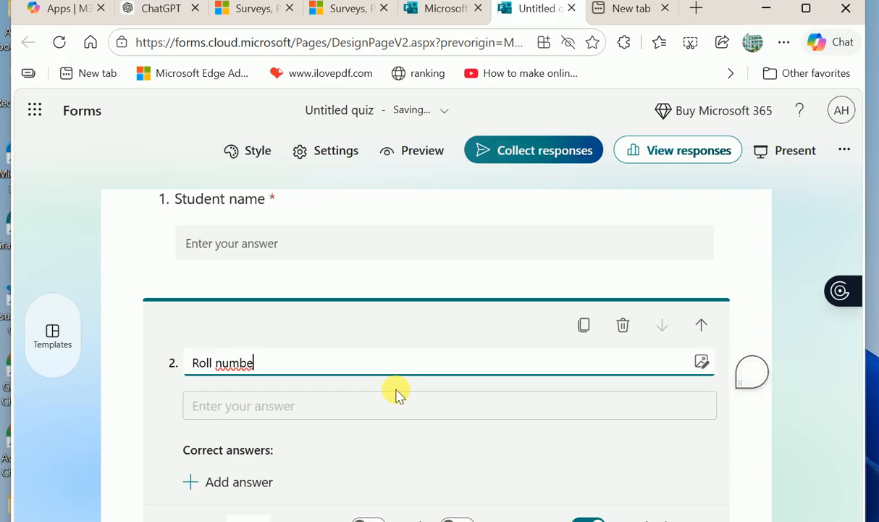
{"action": "scroll", "coordinate": [430, 471], "scroll_direction": "down", "scroll_amount": 2}
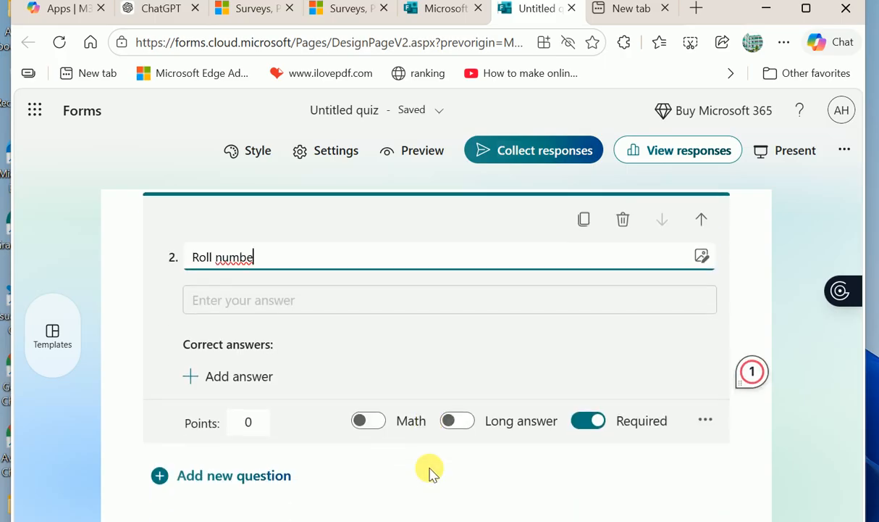
{"action": "key", "text": "BackSpace"}
{"action": "key", "text": "BackSpace"}
{"action": "key", "text": "BackSpace"}
{"action": "key", "text": "BackSpace"}
{"action": "key", "text": "BackSpace"}
{"action": "key", "text": "BackSpace"}
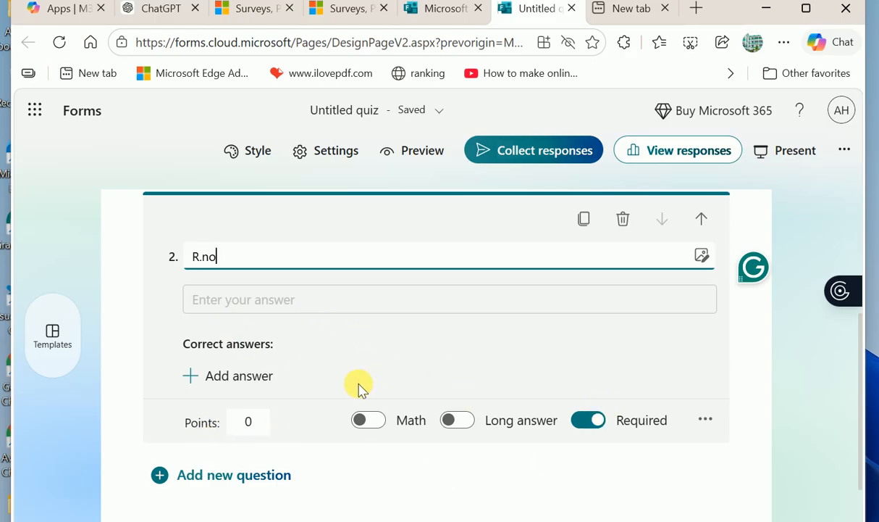
- Add a Number restriction to R.no and set its condition to Between
{"action": "left_click", "coordinate": [705, 421]}
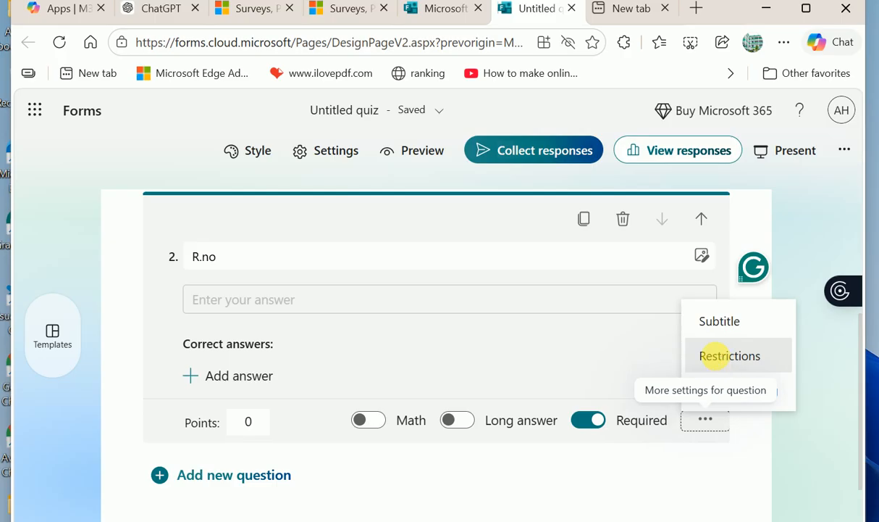
{"action": "left_click", "coordinate": [729, 355]}
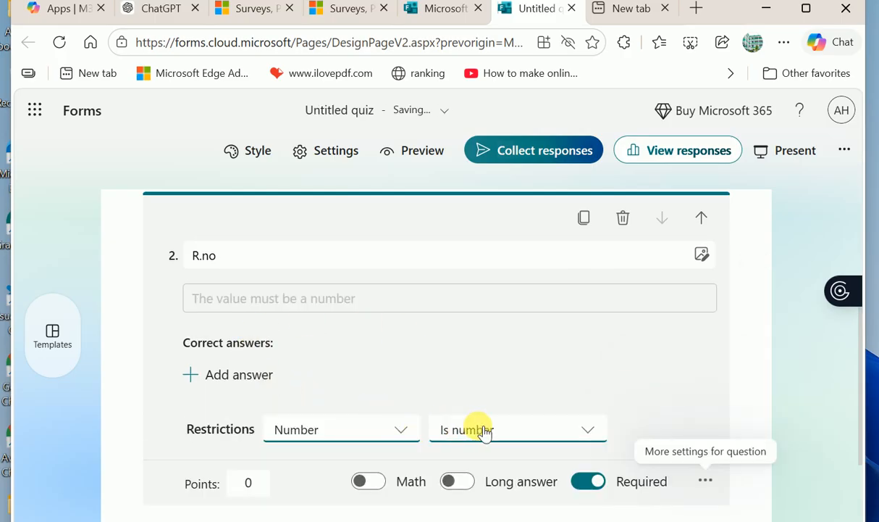
{"action": "left_click", "coordinate": [564, 429]}
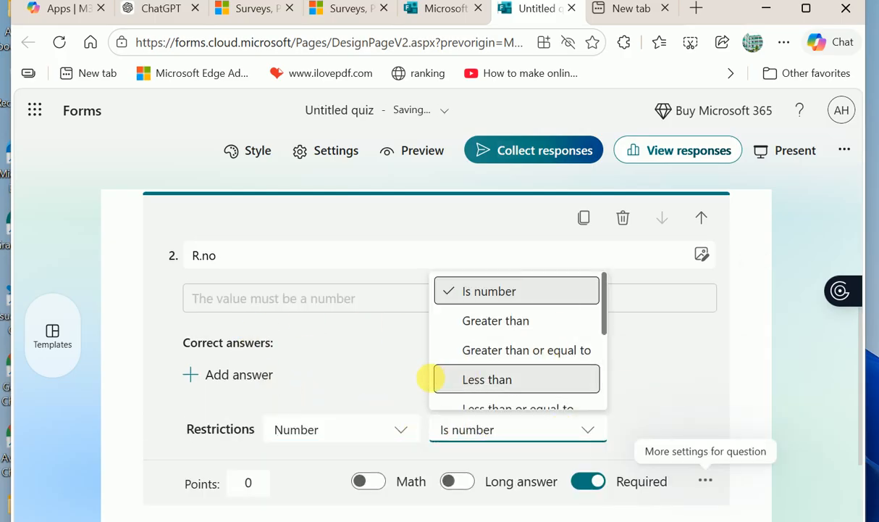
{"action": "scroll", "coordinate": [543, 373], "scroll_direction": "down", "scroll_amount": 1}
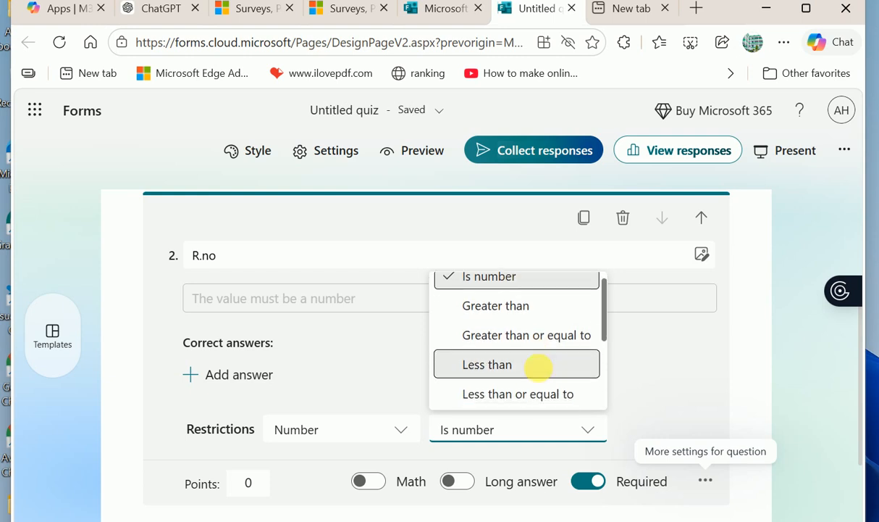
{"action": "scroll", "coordinate": [545, 373], "scroll_direction": "down", "scroll_amount": 2}
{"action": "scroll", "coordinate": [544, 373], "scroll_direction": "up", "scroll_amount": 2}
{"action": "scroll", "coordinate": [544, 373], "scroll_direction": "down", "scroll_amount": 3}
{"action": "scroll", "coordinate": [544, 373], "scroll_direction": "down", "scroll_amount": 1}
{"action": "left_click", "coordinate": [505, 359]}
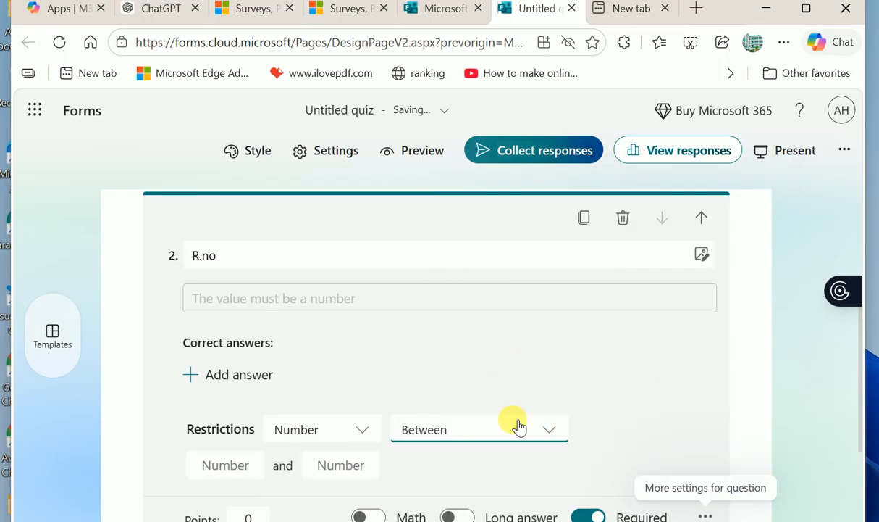
{"action": "scroll", "coordinate": [507, 416], "scroll_direction": "down", "scroll_amount": 2}
{"action": "left_click", "coordinate": [553, 328]}
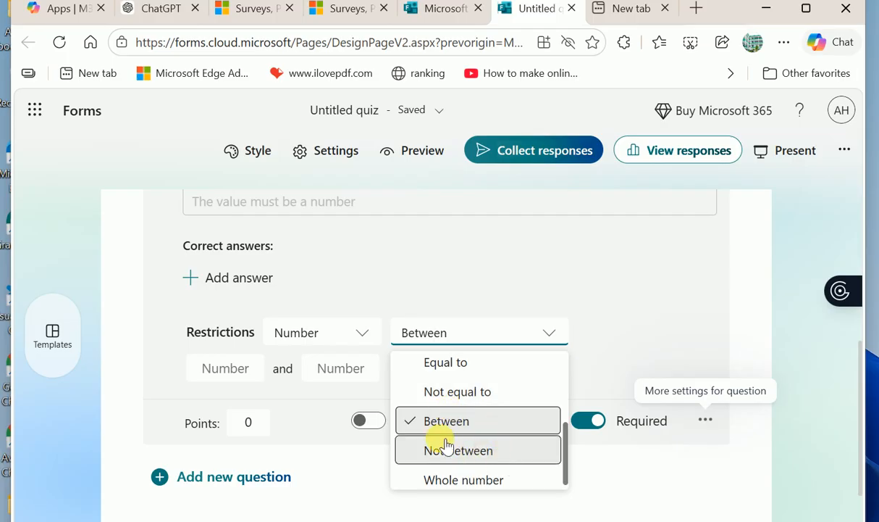
{"action": "left_click", "coordinate": [470, 423]}
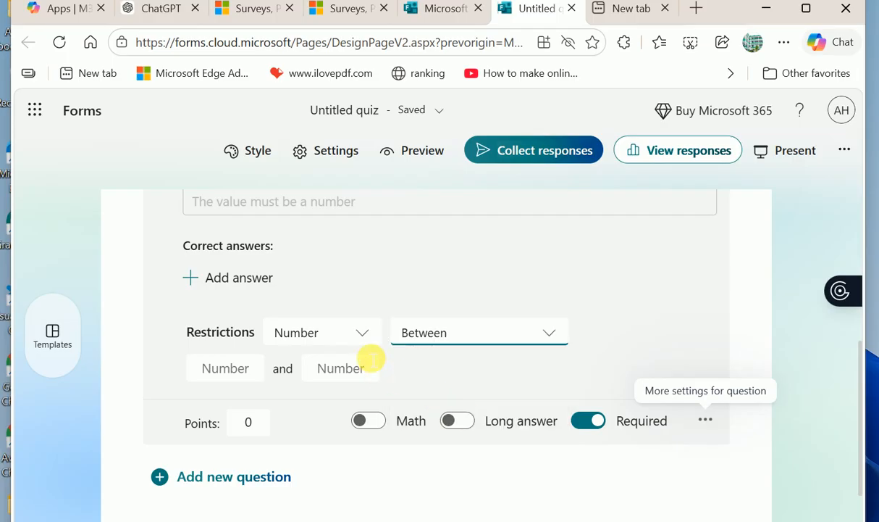
- Try the Equal to and Whole number conditions, then settle back on Between
{"action": "left_click", "coordinate": [362, 339]}
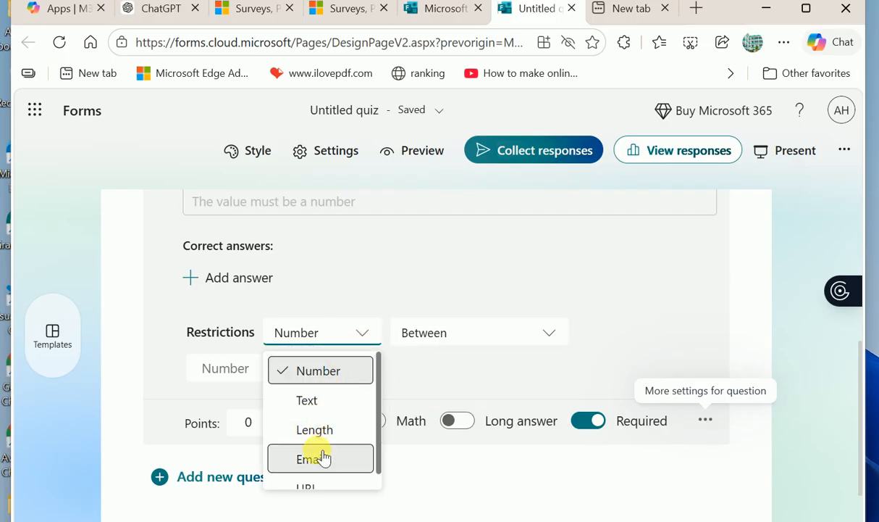
{"action": "left_click", "coordinate": [337, 373]}
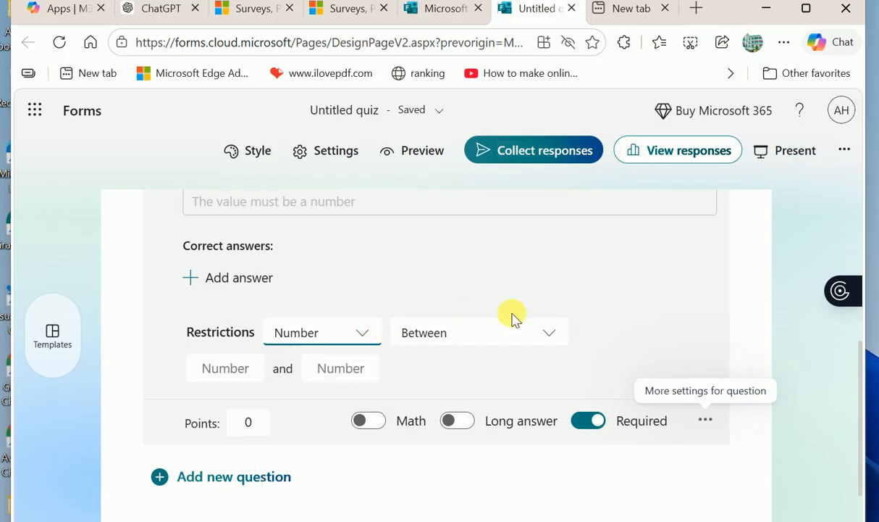
{"action": "left_click", "coordinate": [551, 338]}
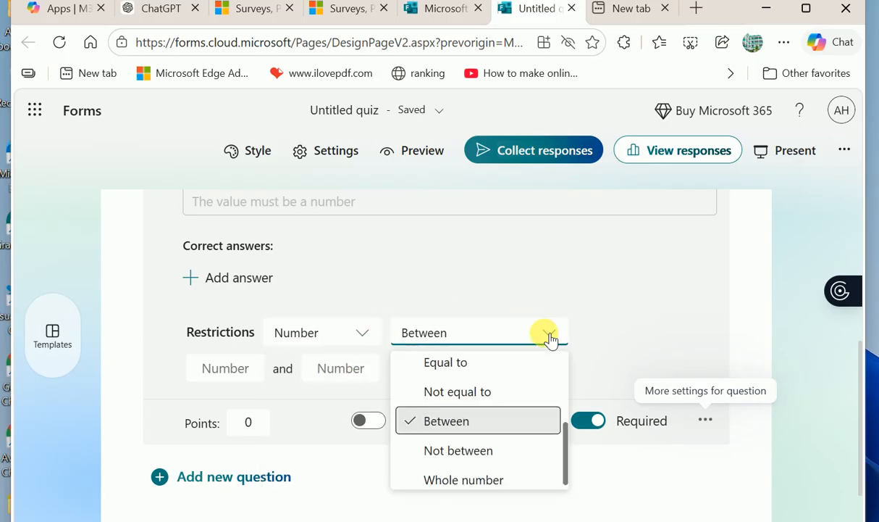
{"action": "left_click", "coordinate": [464, 365]}
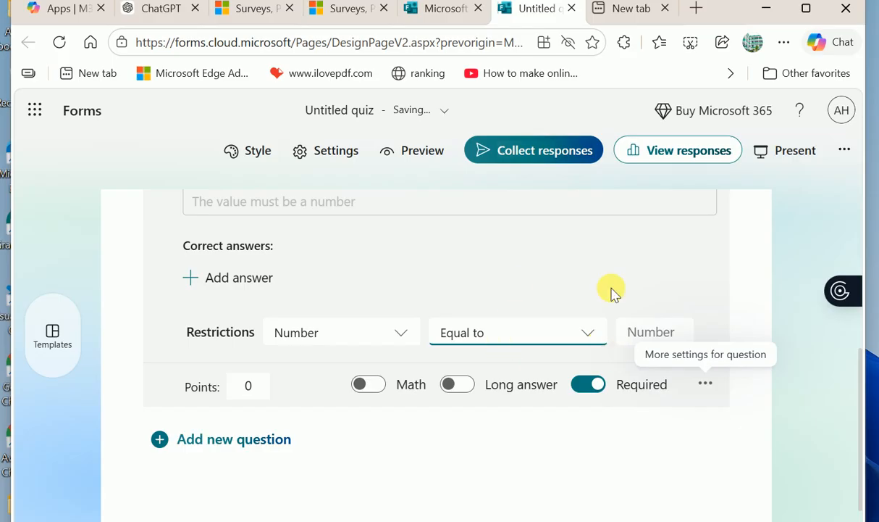
{"action": "left_click", "coordinate": [410, 334]}
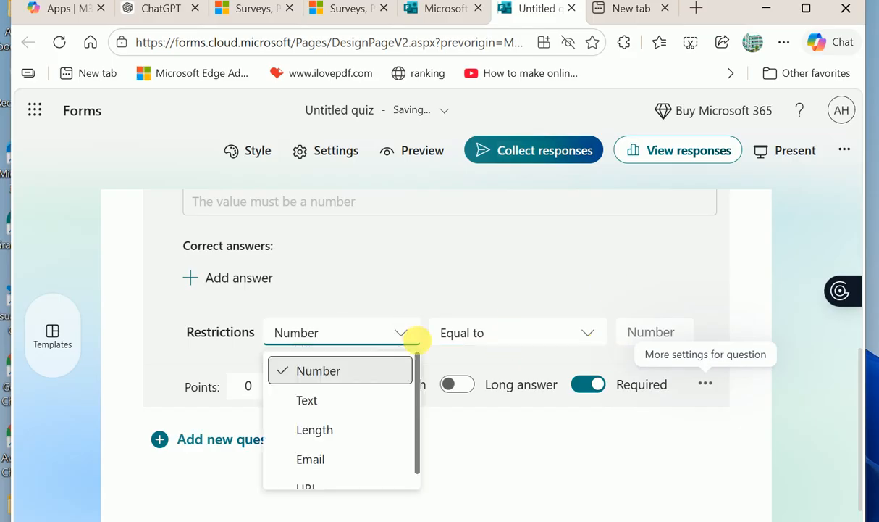
{"action": "left_click", "coordinate": [349, 372]}
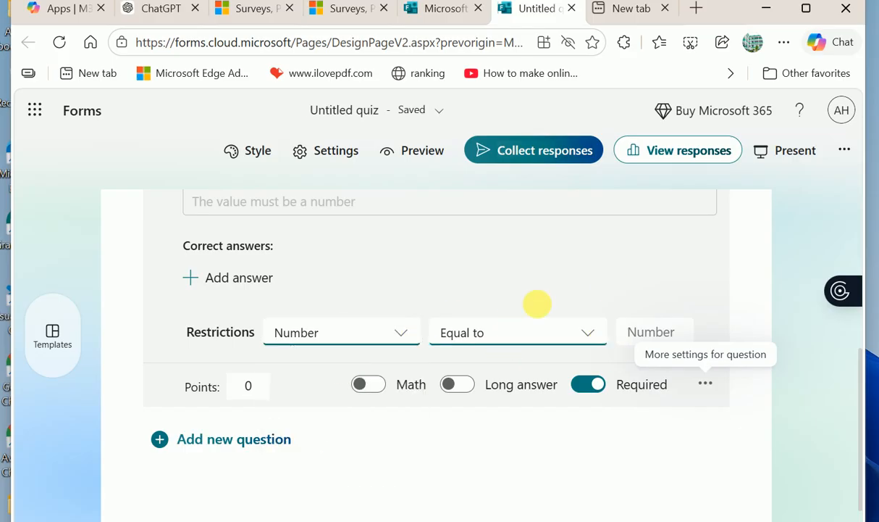
{"action": "left_click", "coordinate": [588, 333]}
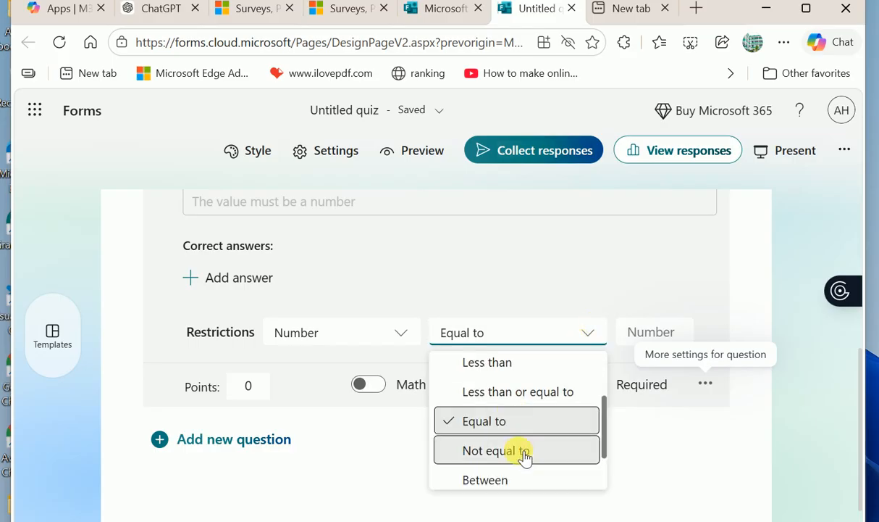
{"action": "scroll", "coordinate": [517, 476], "scroll_direction": "down", "scroll_amount": 1}
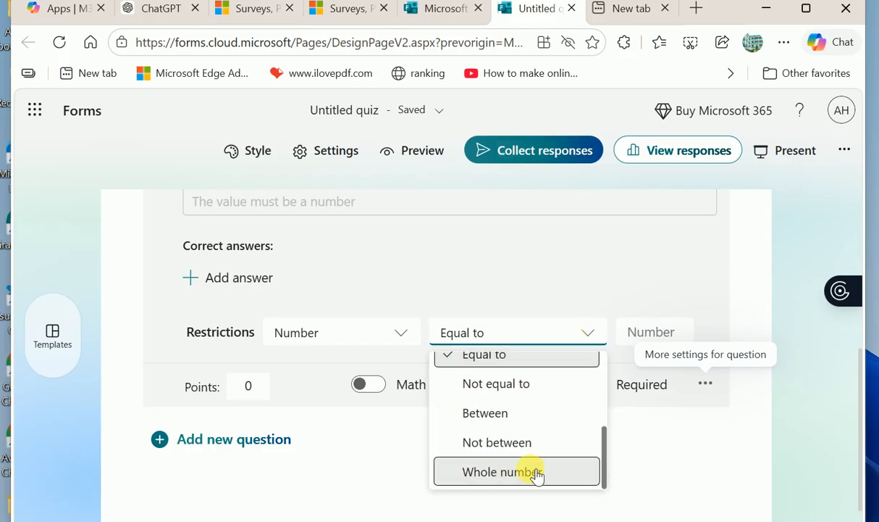
{"action": "left_click", "coordinate": [511, 473]}
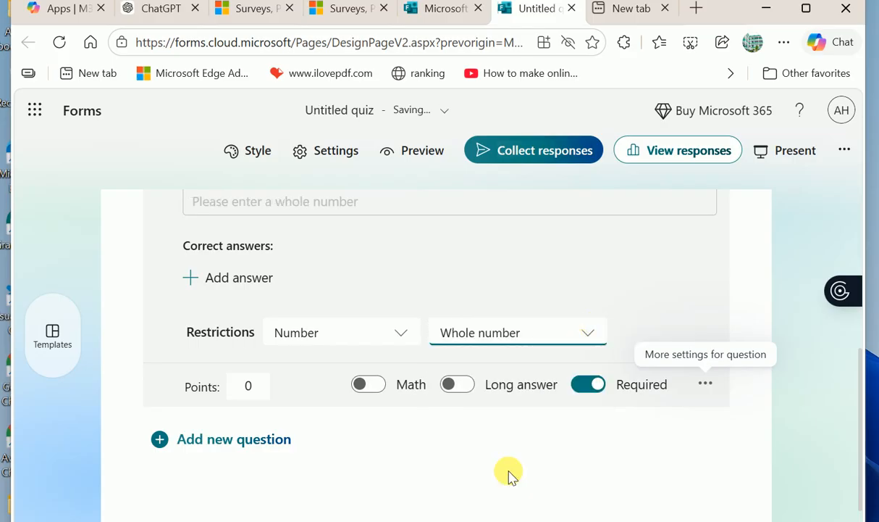
{"action": "left_click", "coordinate": [600, 334]}
{"action": "left_click", "coordinate": [498, 420]}
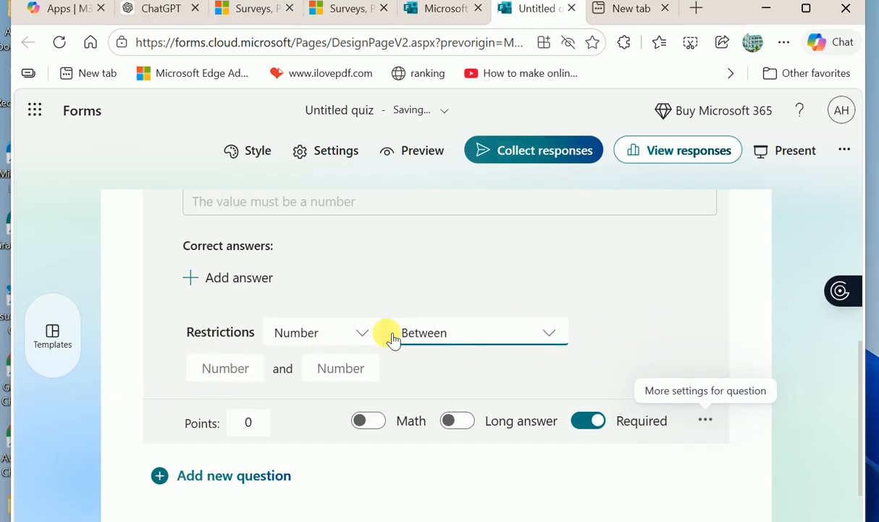
- Enter 1 as the minimum and 52 as the maximum in the R.no number restriction
{"action": "left_click", "coordinate": [247, 373]}
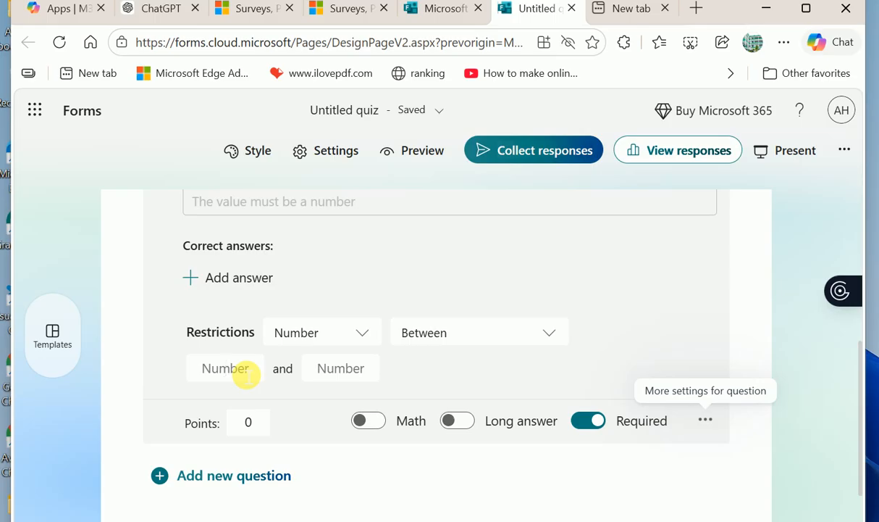
{"action": "type", "text": "1"}
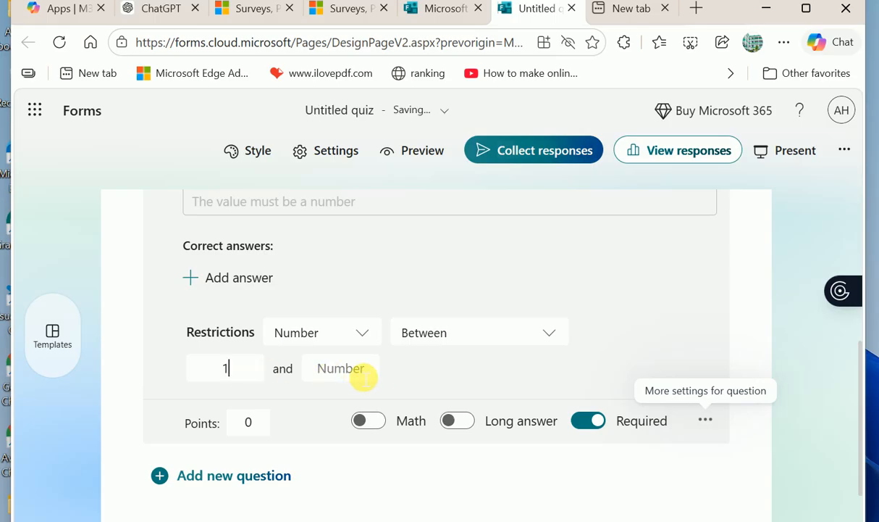
{"action": "left_click", "coordinate": [364, 377]}
{"action": "type", "text": "52"}
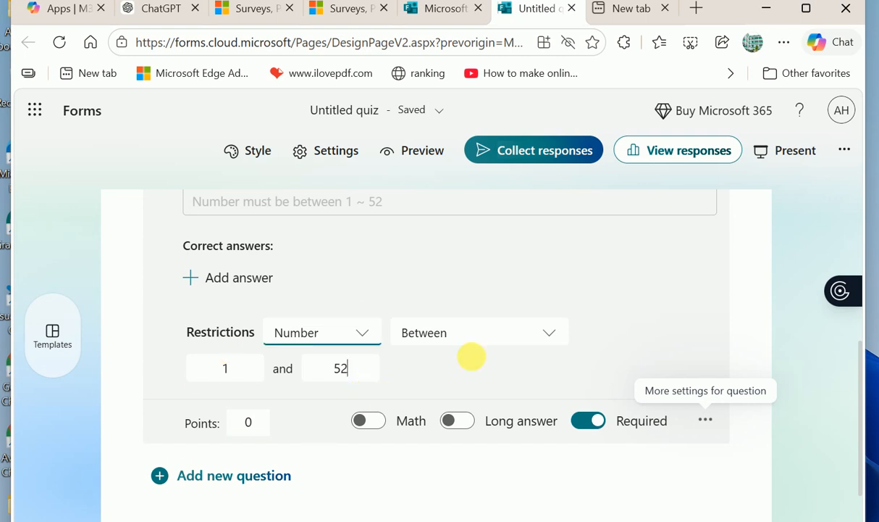
{"action": "scroll", "coordinate": [253, 455], "scroll_direction": "down", "scroll_amount": 2}
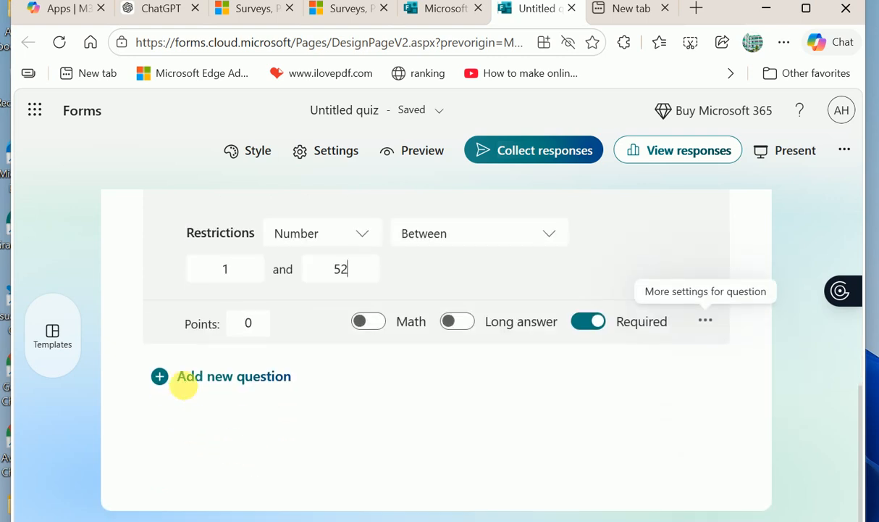
- Add a Choice question titled 'Gade and Sec' with first option 12A
{"action": "left_click", "coordinate": [160, 378]}
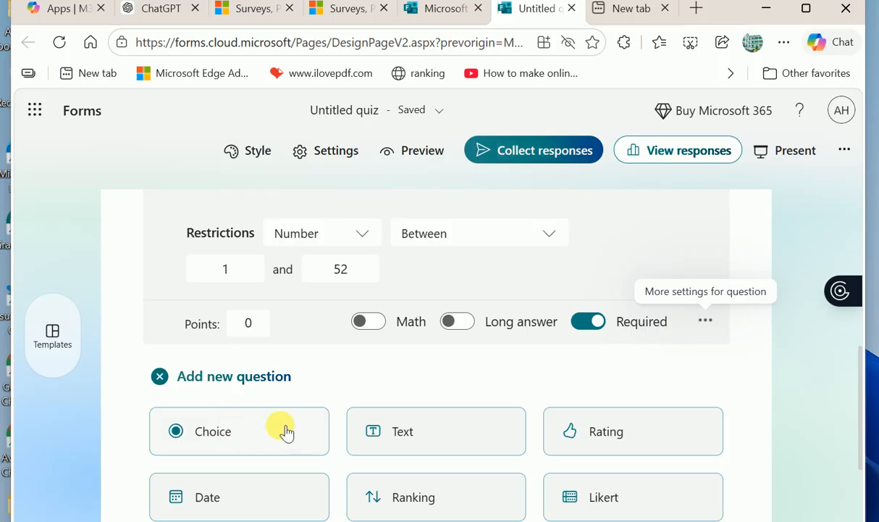
{"action": "left_click", "coordinate": [225, 431]}
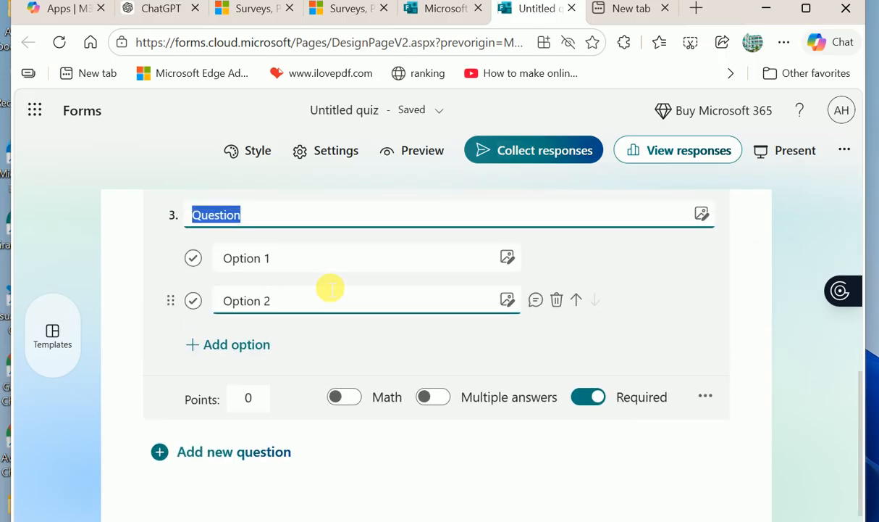
{"action": "type", "text": "Gade and Sec"}
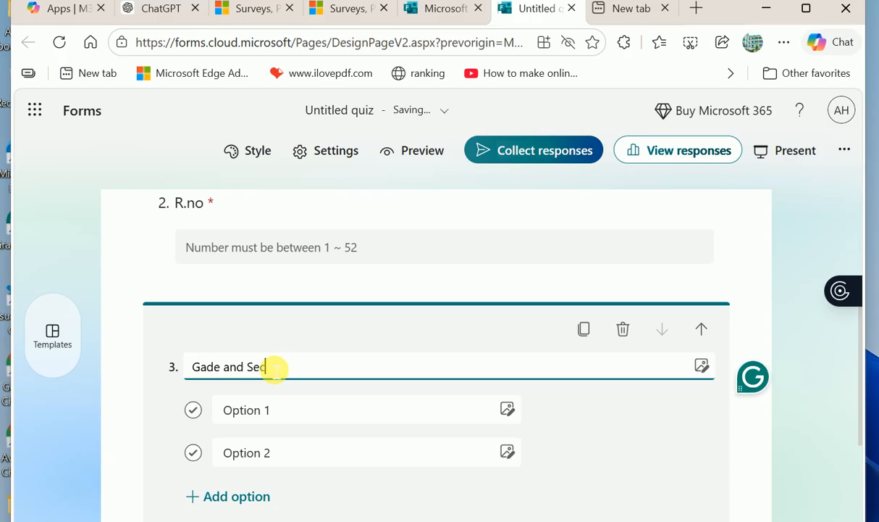
{"action": "left_click", "coordinate": [281, 422]}
{"action": "triple_click", "coordinate": [279, 421]}
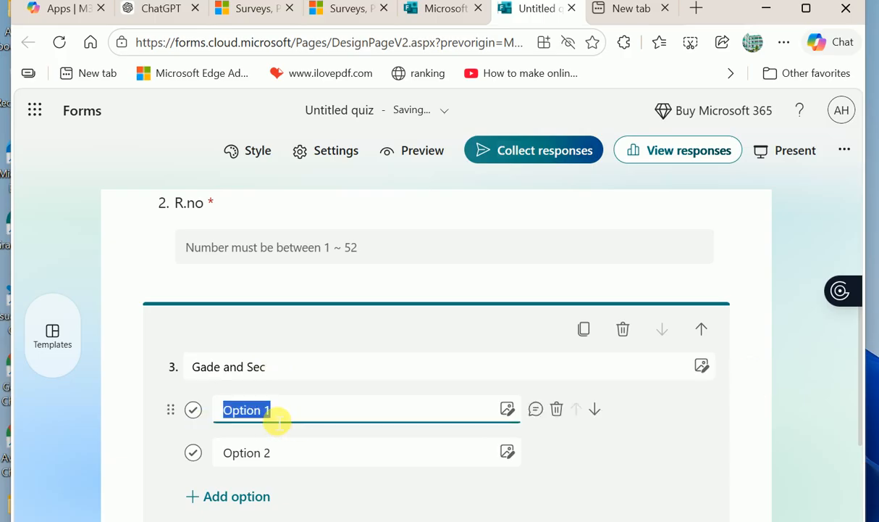
{"action": "type", "text": "12"}
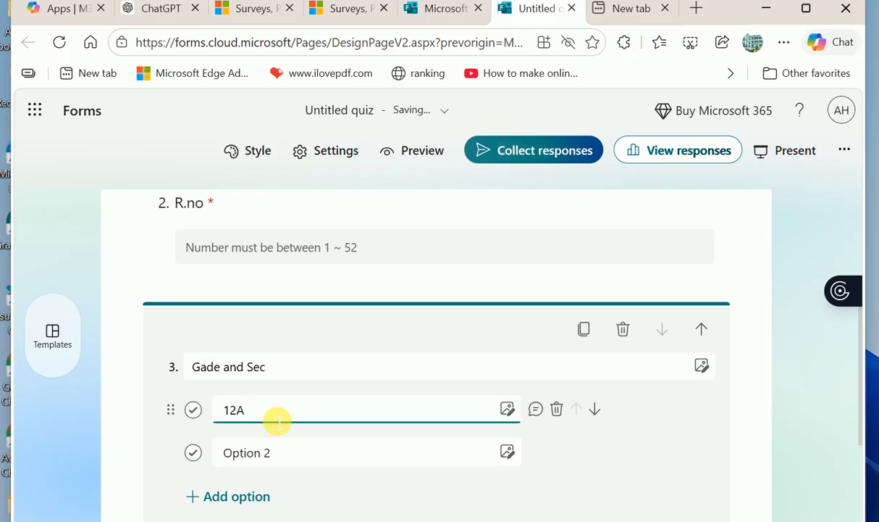
{"action": "type", "text": "A"}
- Fill in the remaining options 12B and 12C
{"action": "left_click", "coordinate": [294, 451]}
{"action": "triple_click", "coordinate": [296, 451]}
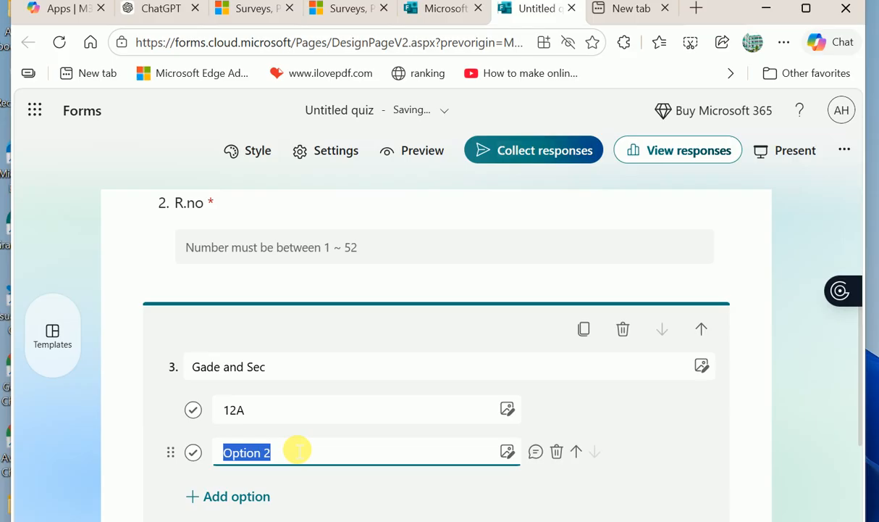
{"action": "type", "text": "12B"}
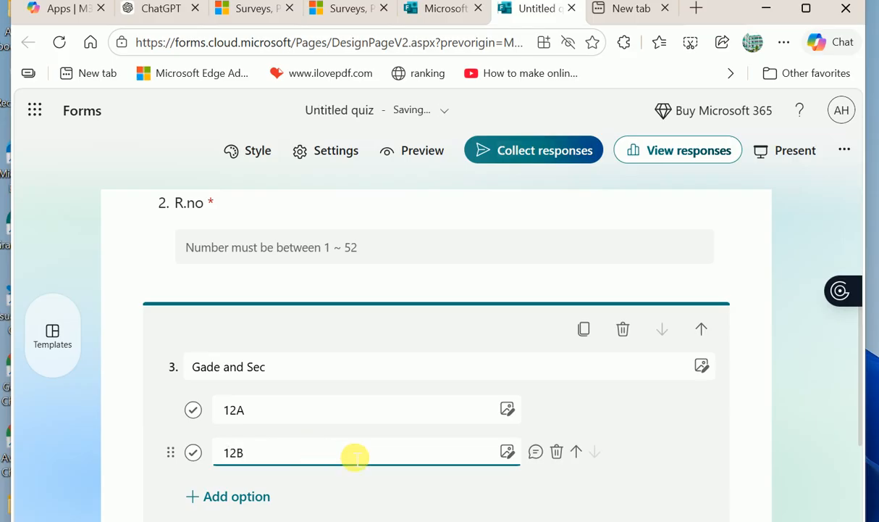
{"action": "scroll", "coordinate": [354, 455], "scroll_direction": "down", "scroll_amount": 2}
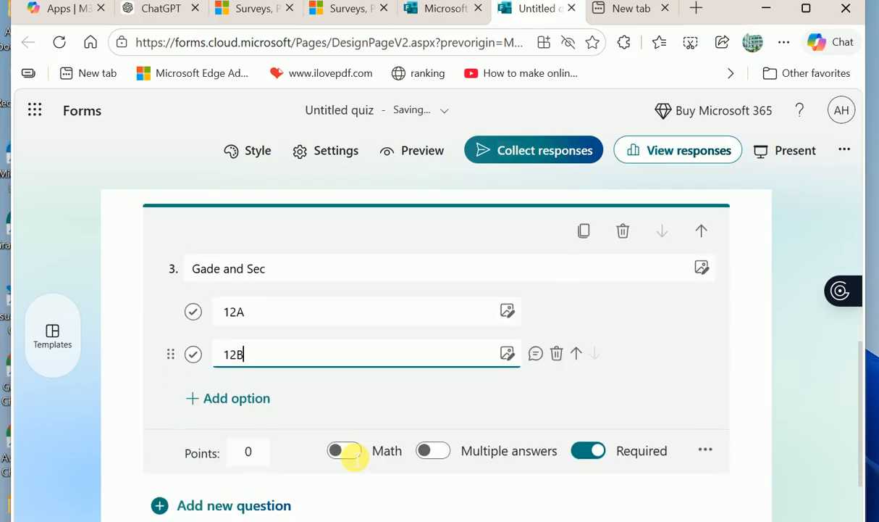
{"action": "left_click", "coordinate": [245, 400]}
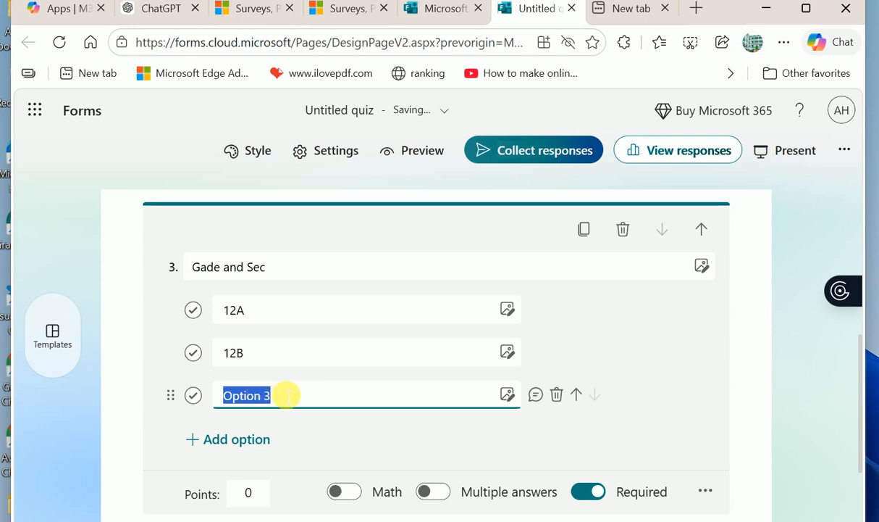
{"action": "type", "text": "12C"}
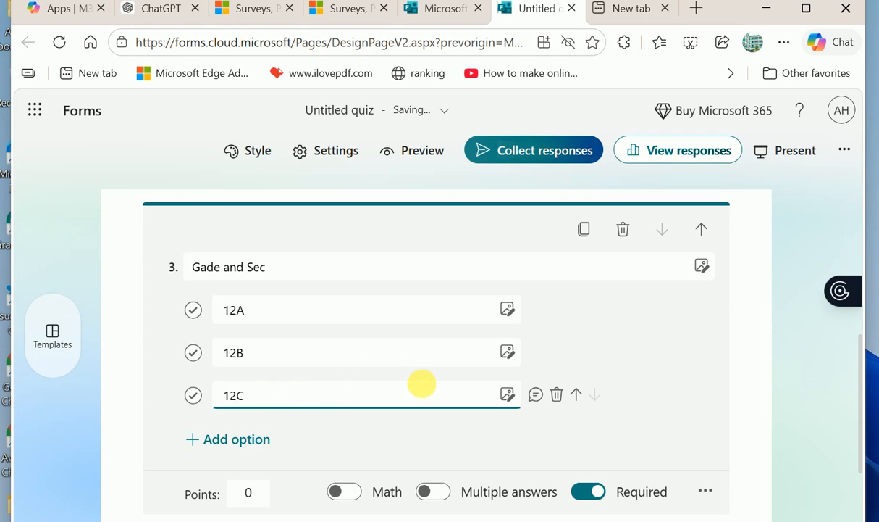
{"action": "scroll", "coordinate": [425, 388], "scroll_direction": "down", "scroll_amount": 1}
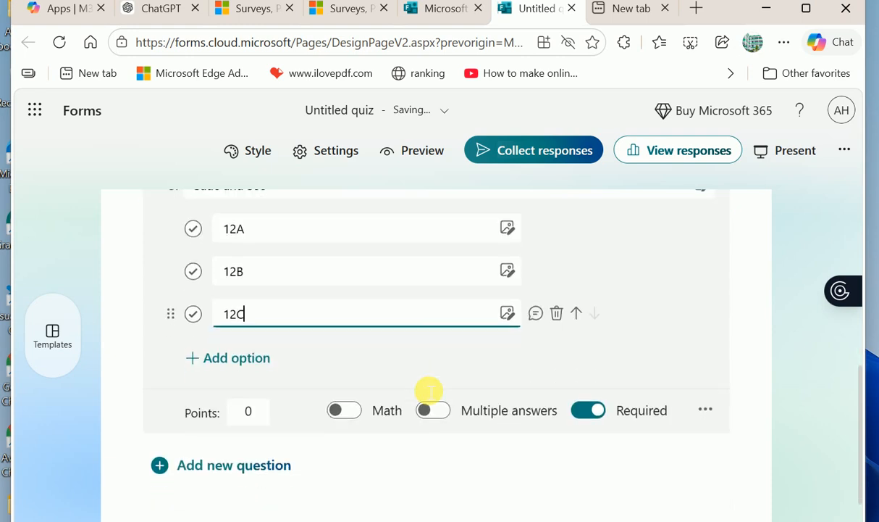
- Show the More settings menu for the 'Gade and Sec' question
{"action": "left_click", "coordinate": [710, 407]}
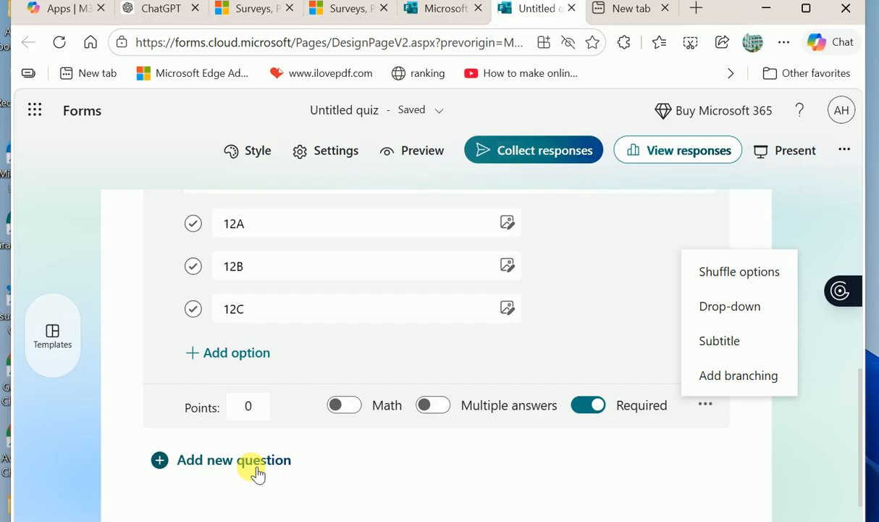
{"action": "scroll", "coordinate": [257, 471], "scroll_direction": "down", "scroll_amount": 1}
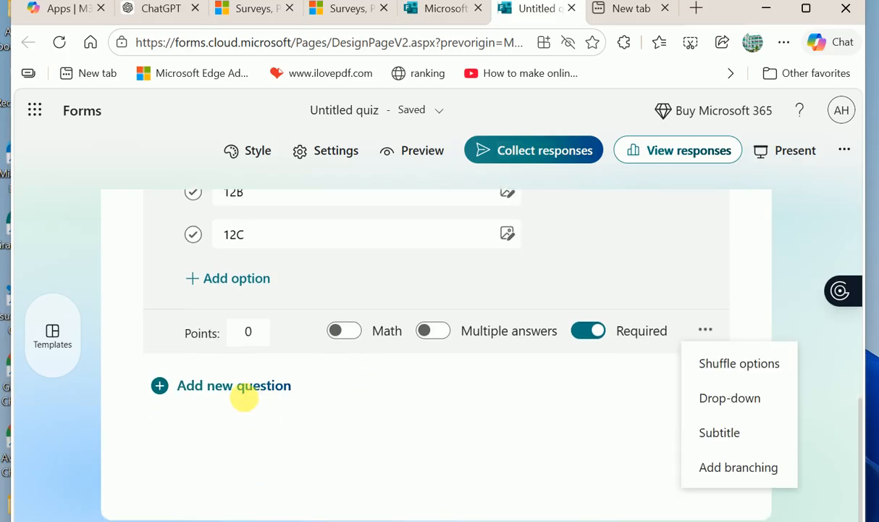
- Insert question 4 as a Choice question
{"action": "left_click", "coordinate": [234, 400]}
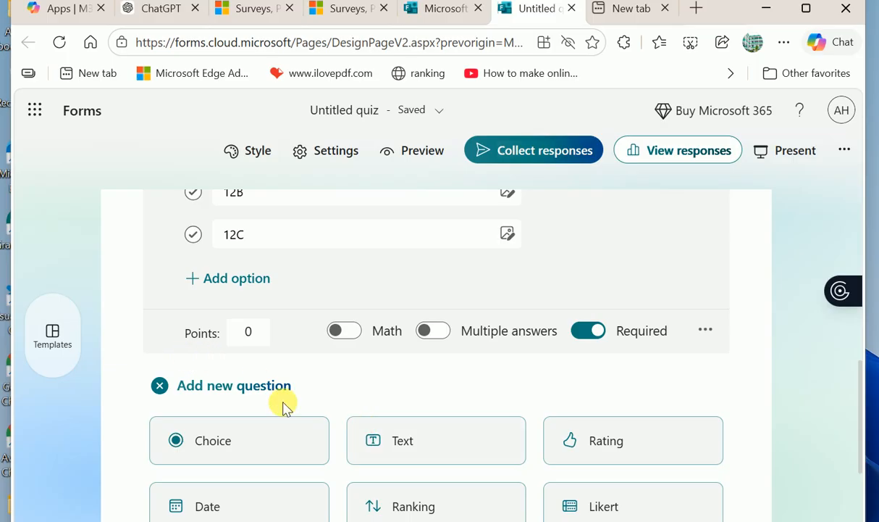
{"action": "scroll", "coordinate": [294, 384], "scroll_direction": "down", "scroll_amount": 1}
{"action": "scroll", "coordinate": [254, 425], "scroll_direction": "down", "scroll_amount": 1}
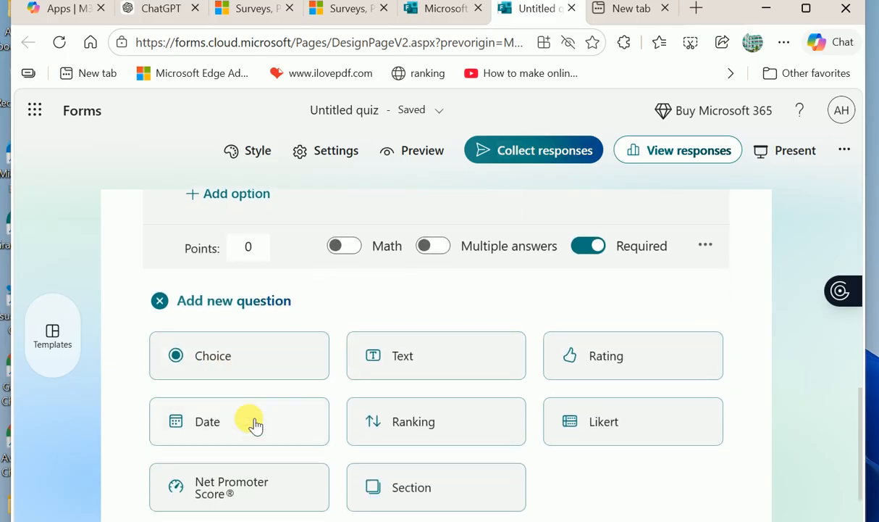
{"action": "left_click", "coordinate": [216, 366]}
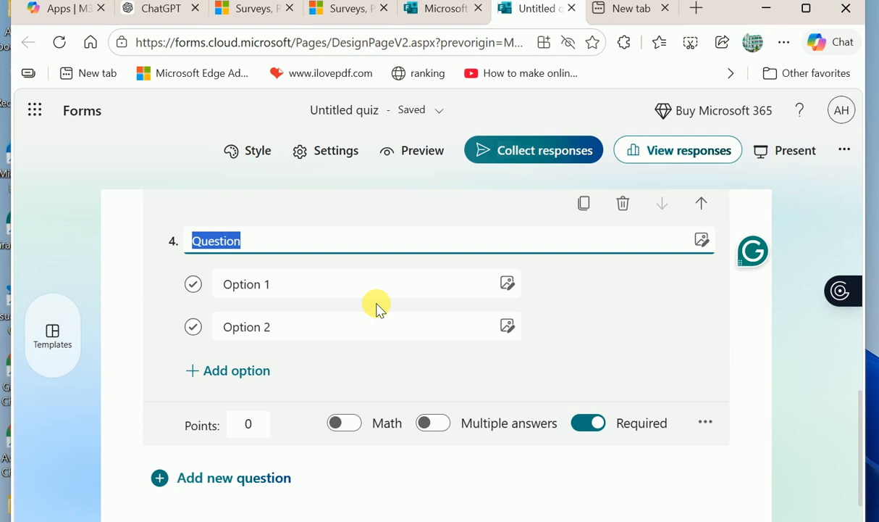
- Title question 4 'which one of the following is not HR pat' with options App SW and Chom
{"action": "type", "text": "which o"}
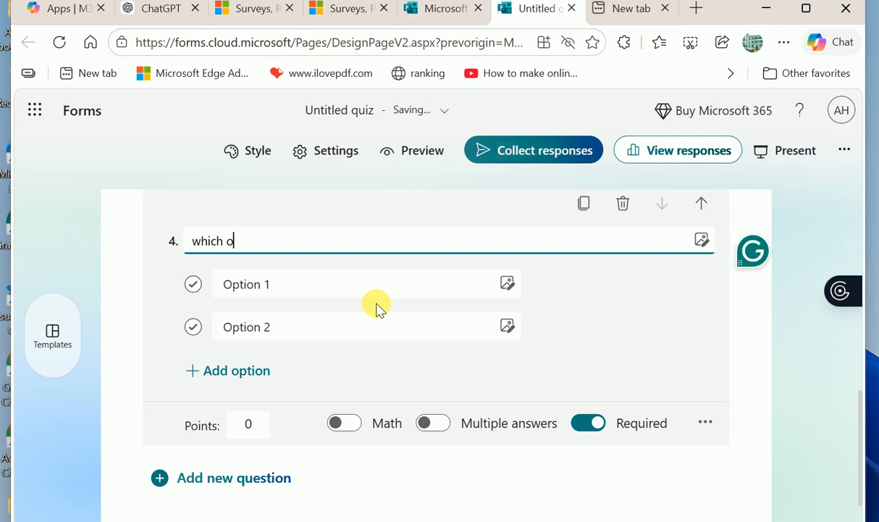
{"action": "type", "text": "ne of the foloo"}
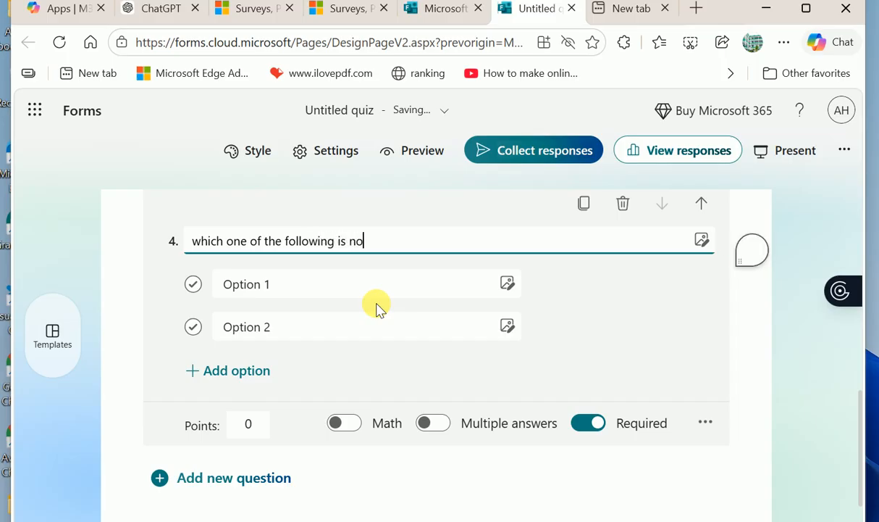
{"action": "type", "text": "HR pat"}
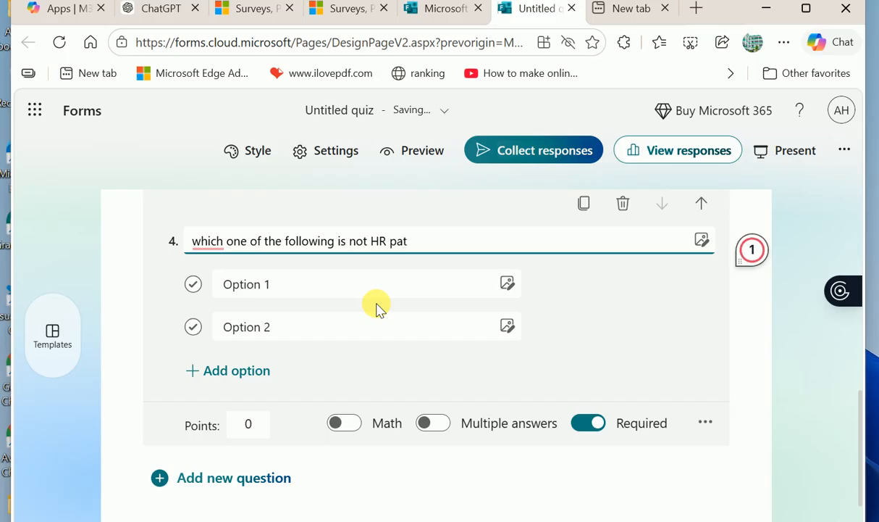
{"action": "left_click", "coordinate": [274, 292]}
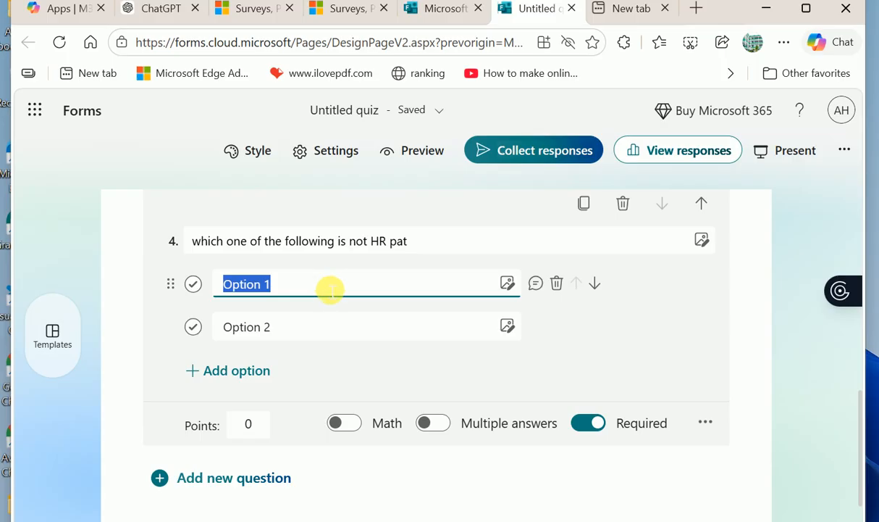
{"action": "type", "text": "App"}
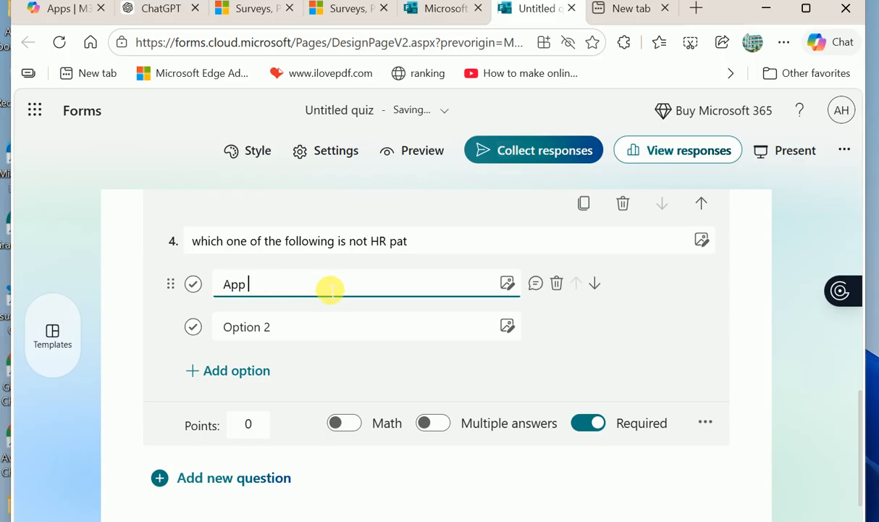
{"action": "type", "text": " SW"}
{"action": "left_click", "coordinate": [319, 335]}
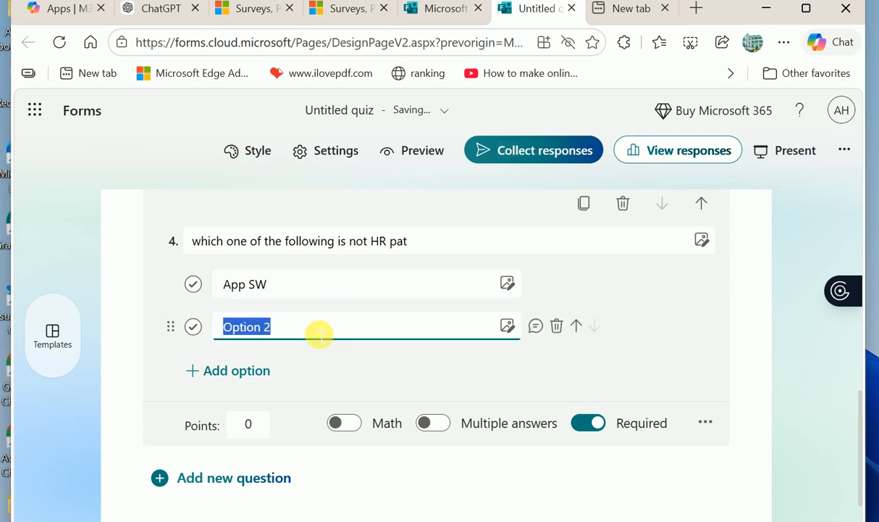
{"action": "type", "text": "Chom"}
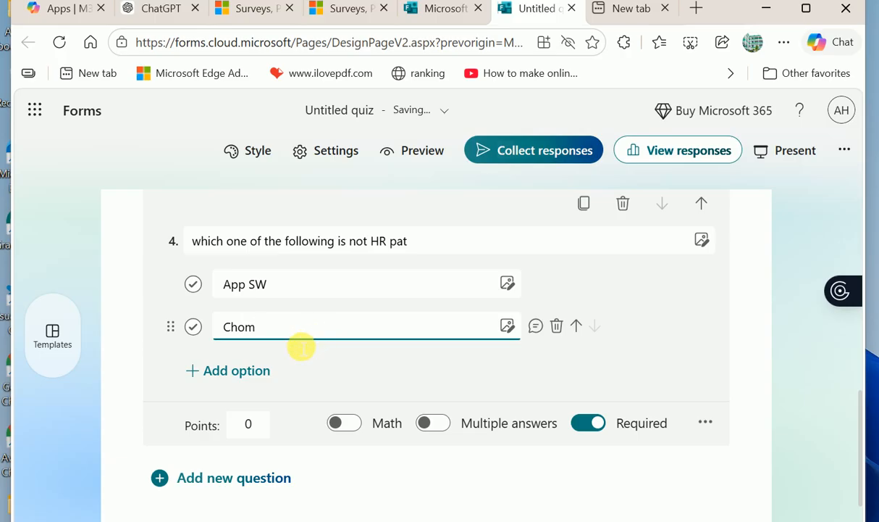
- Add two more options, Mouse and Key Boad
{"action": "left_click", "coordinate": [257, 373]}
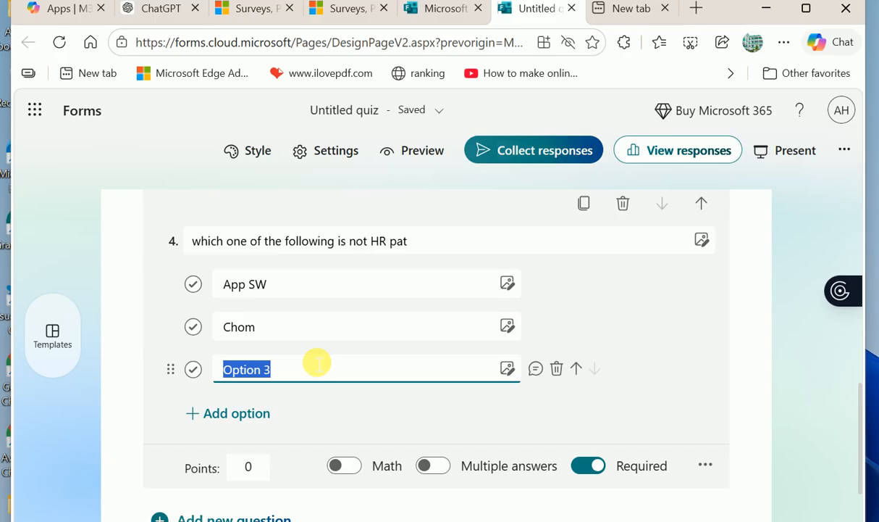
{"action": "type", "text": "Mouse"}
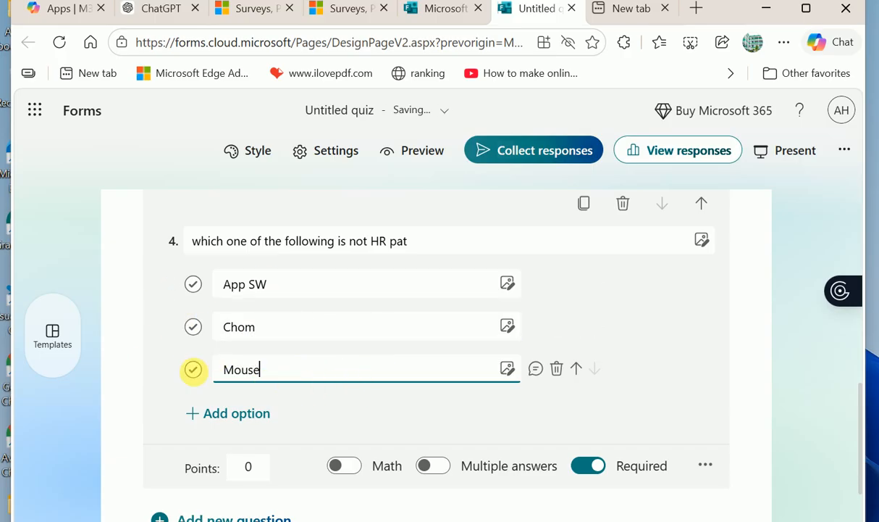
{"action": "left_click", "coordinate": [275, 334]}
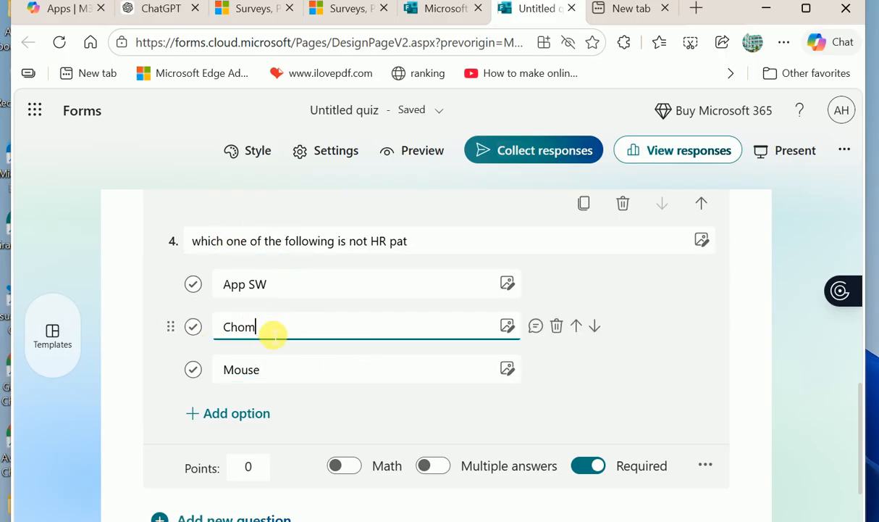
{"action": "left_click", "coordinate": [255, 415]}
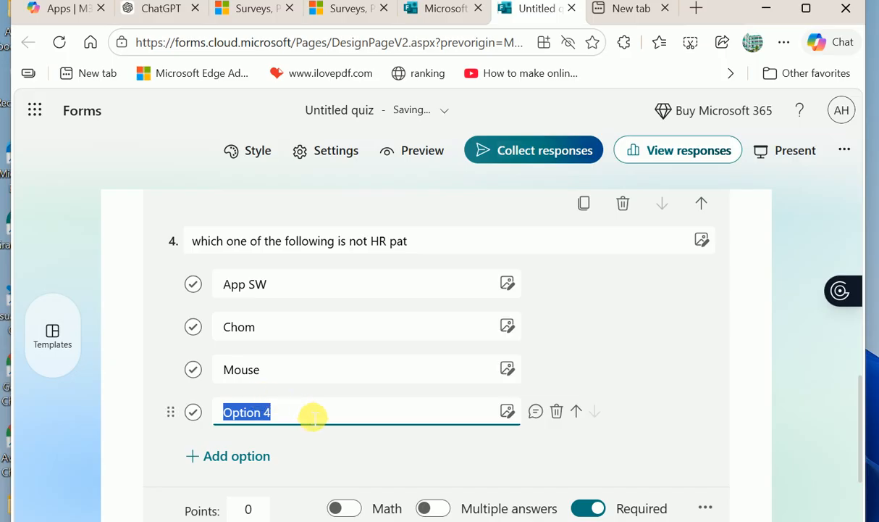
{"action": "type", "text": "Key Boad"}
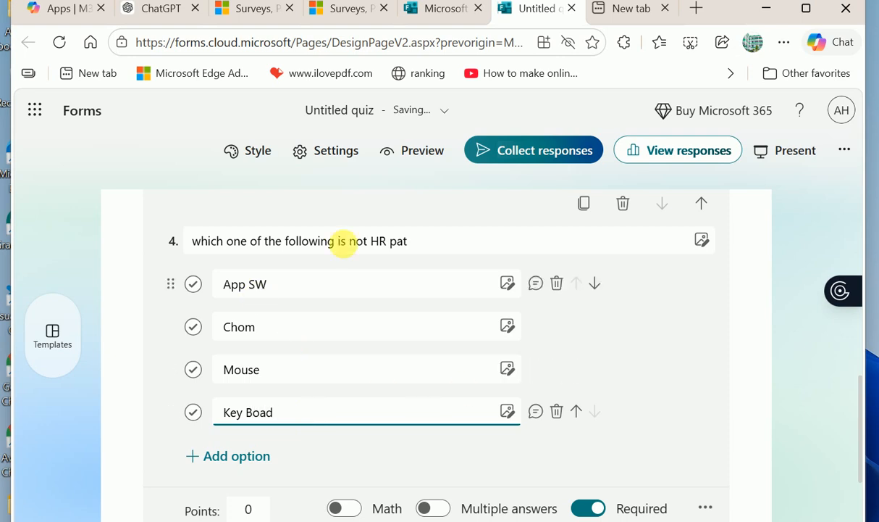
{"action": "scroll", "coordinate": [289, 410], "scroll_direction": "up", "scroll_amount": 1}
{"action": "scroll", "coordinate": [286, 410], "scroll_direction": "down", "scroll_amount": 1}
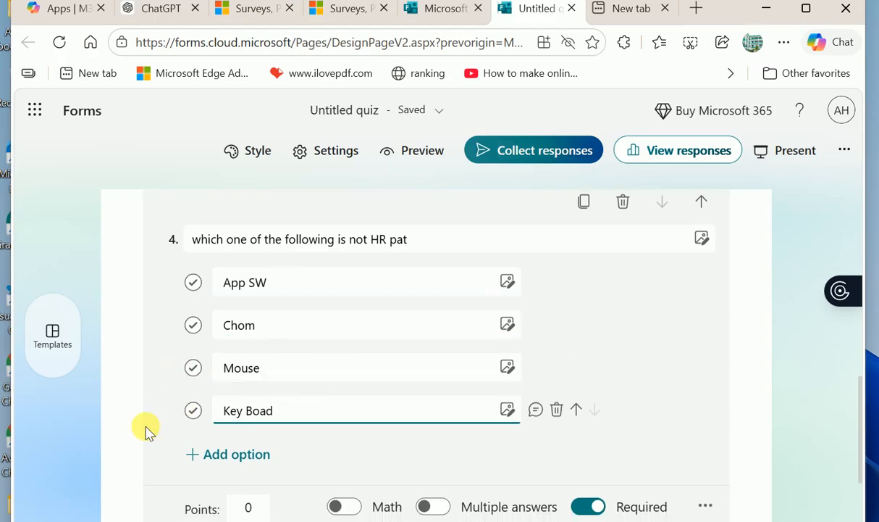
- Mark App SW as question 4's correct answer in place of Chom
{"action": "left_click", "coordinate": [193, 325]}
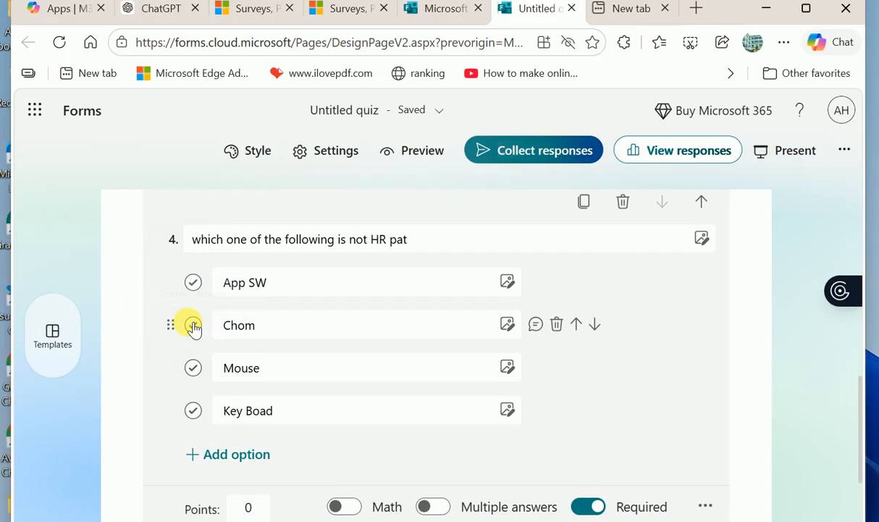
{"action": "left_click", "coordinate": [192, 326]}
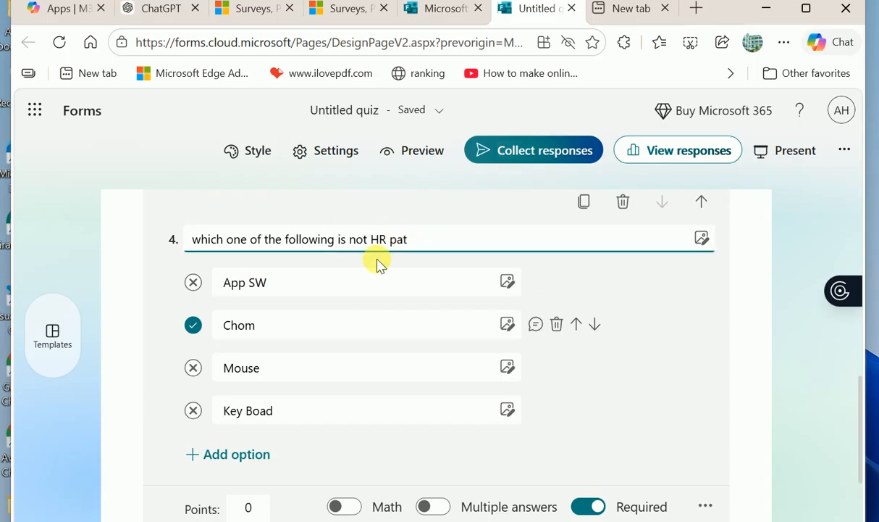
{"action": "left_click", "coordinate": [193, 282]}
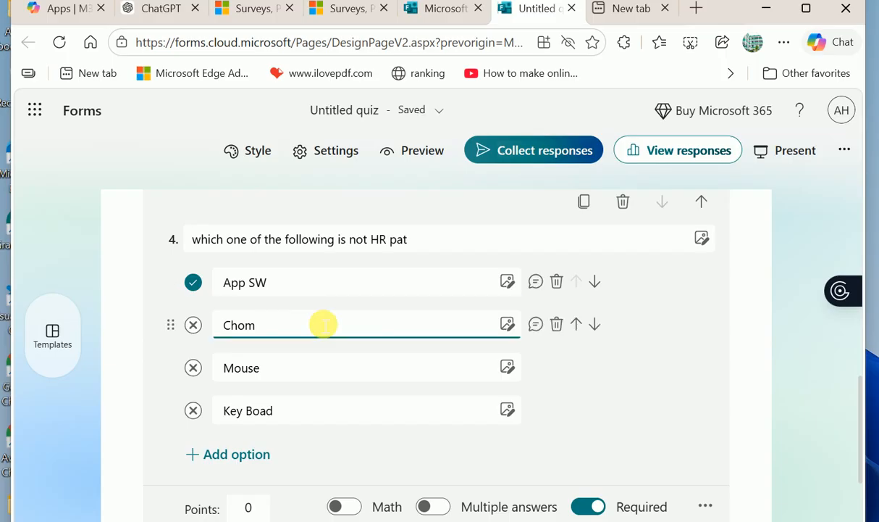
{"action": "scroll", "coordinate": [320, 322], "scroll_direction": "down", "scroll_amount": 1}
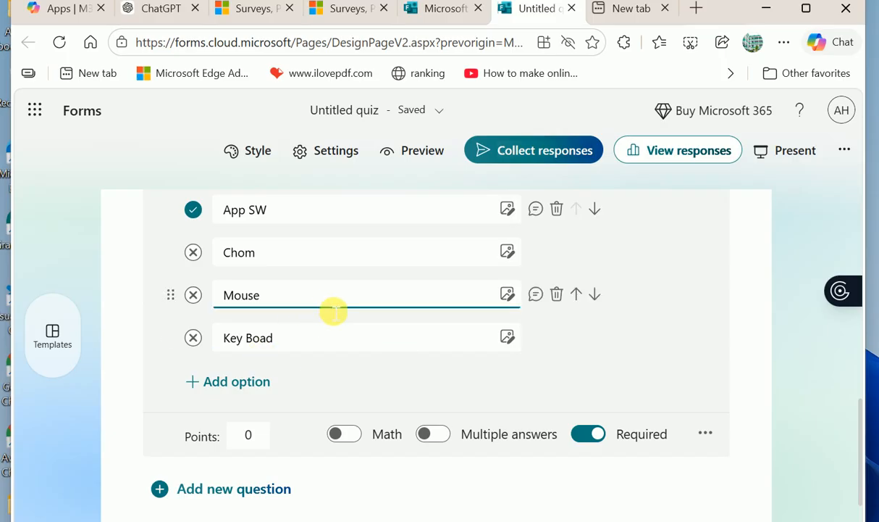
{"action": "scroll", "coordinate": [334, 312], "scroll_direction": "up", "scroll_amount": 1}
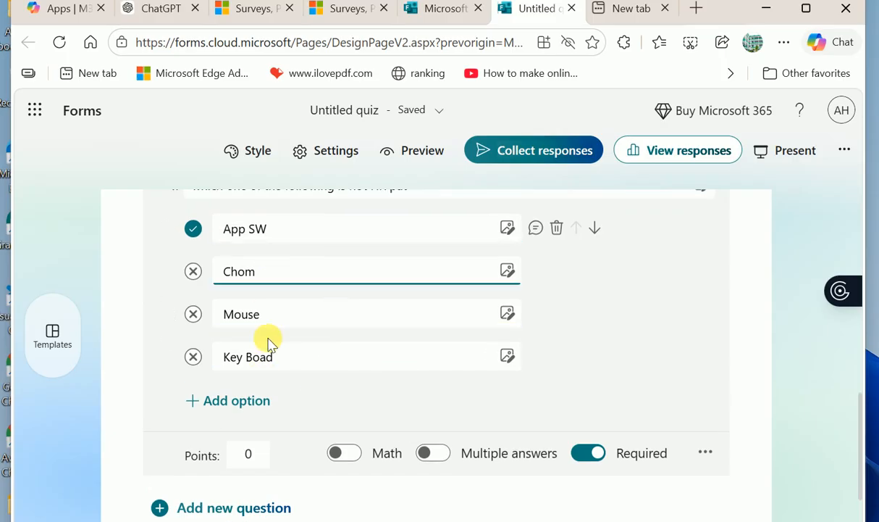
- Try allowing multiple correct answers with Chom also correct, then revert to a single answer
{"action": "left_click", "coordinate": [434, 456]}
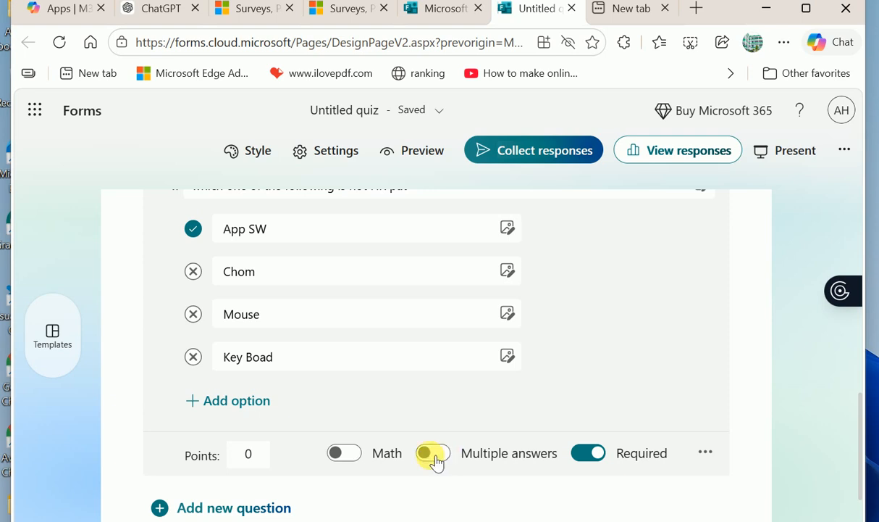
{"action": "left_click", "coordinate": [219, 273]}
{"action": "left_click", "coordinate": [198, 273]}
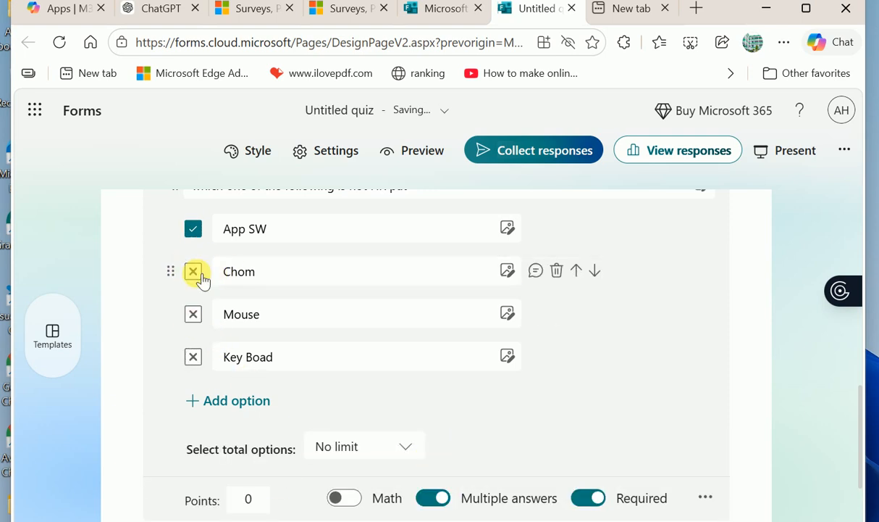
{"action": "left_click", "coordinate": [417, 314]}
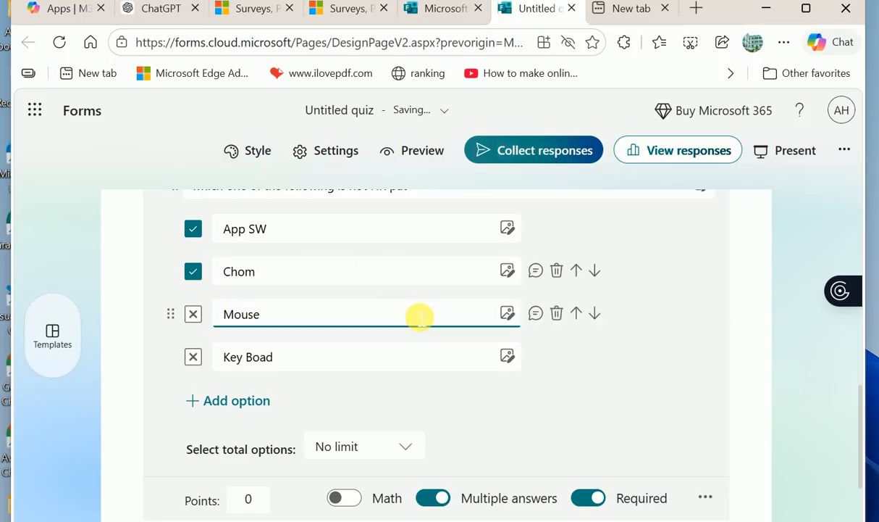
{"action": "left_click", "coordinate": [441, 497]}
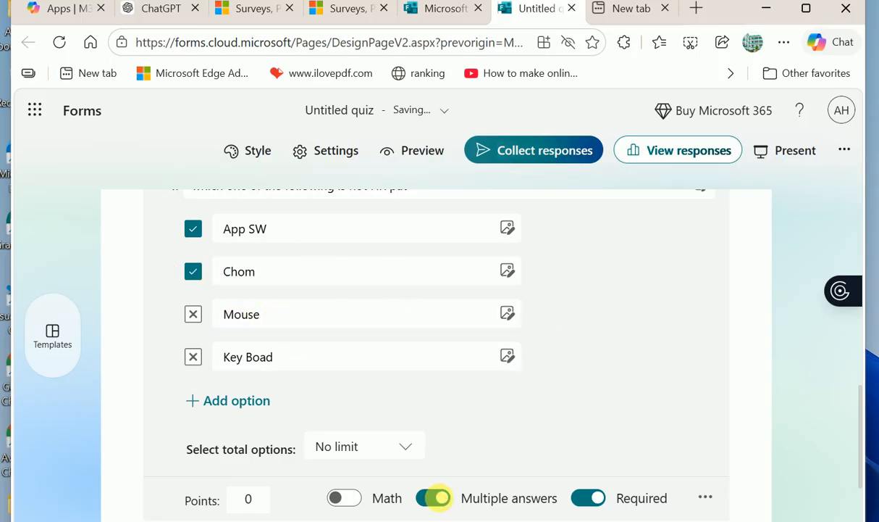
{"action": "left_click", "coordinate": [274, 279]}
- Replace the App SW option text with 'Mon' and make Chom the correct answer
{"action": "left_click", "coordinate": [195, 272]}
{"action": "left_click", "coordinate": [261, 273]}
{"action": "left_click_drag", "start_coordinate": [271, 282], "coordinate": [232, 285]}
{"action": "left_click", "coordinate": [290, 307]}
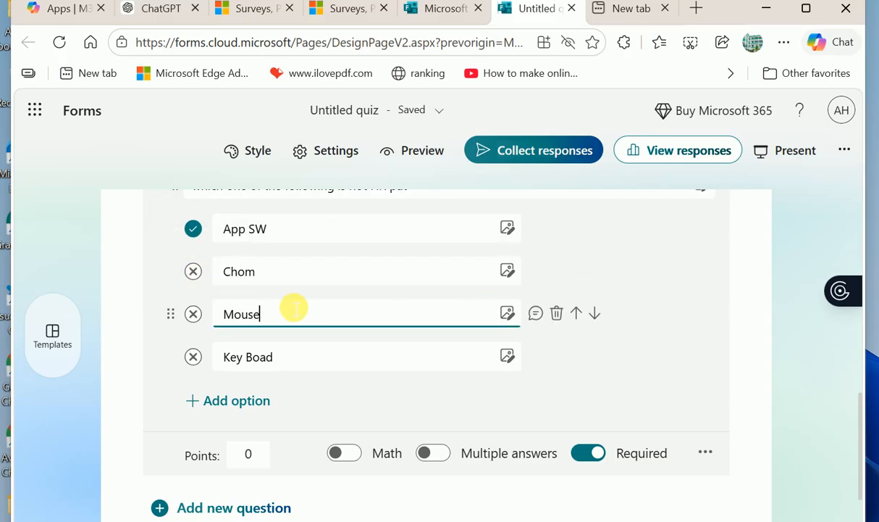
{"action": "left_click", "coordinate": [281, 231]}
{"action": "left_click_drag", "start_coordinate": [287, 231], "coordinate": [145, 238]}
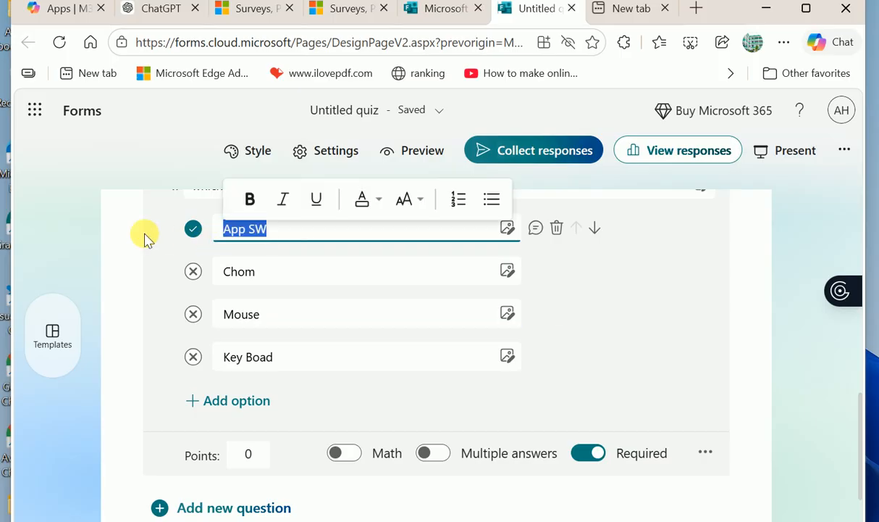
{"action": "type", "text": "Monito"}
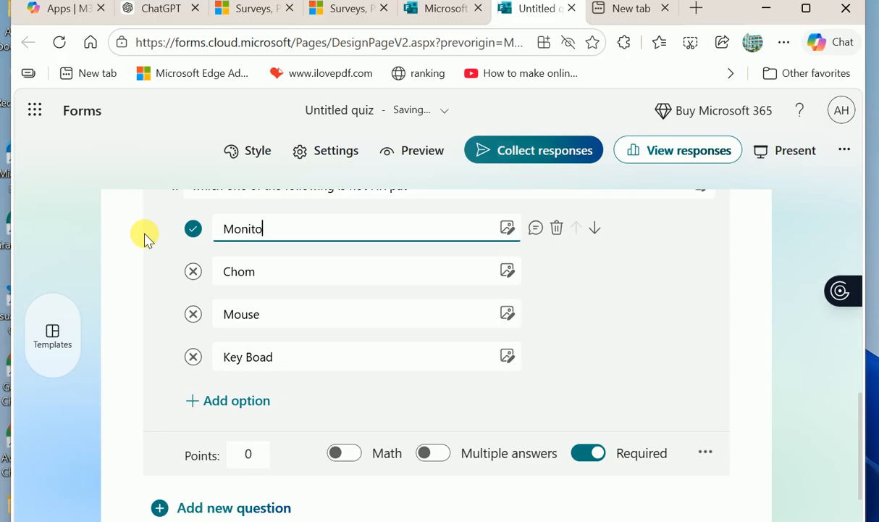
{"action": "left_click", "coordinate": [197, 271]}
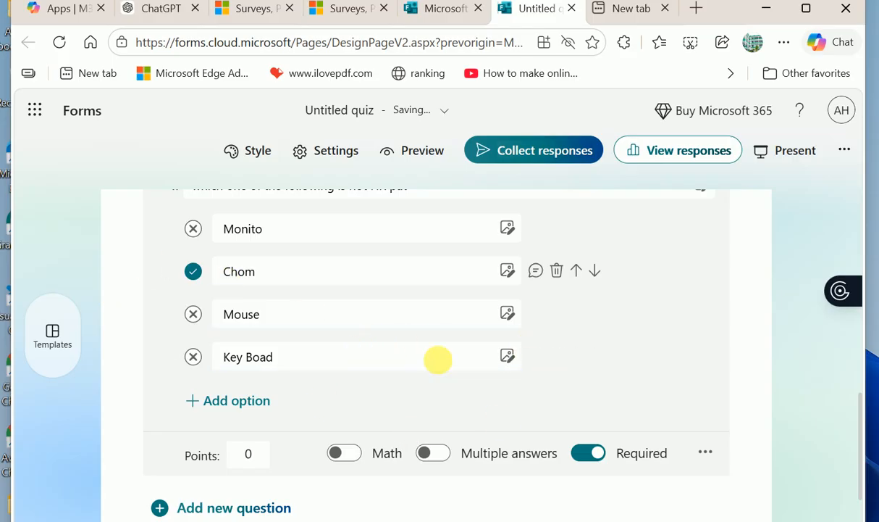
- Open the quiz in Preview
{"action": "scroll", "coordinate": [336, 398], "scroll_direction": "down", "scroll_amount": 2}
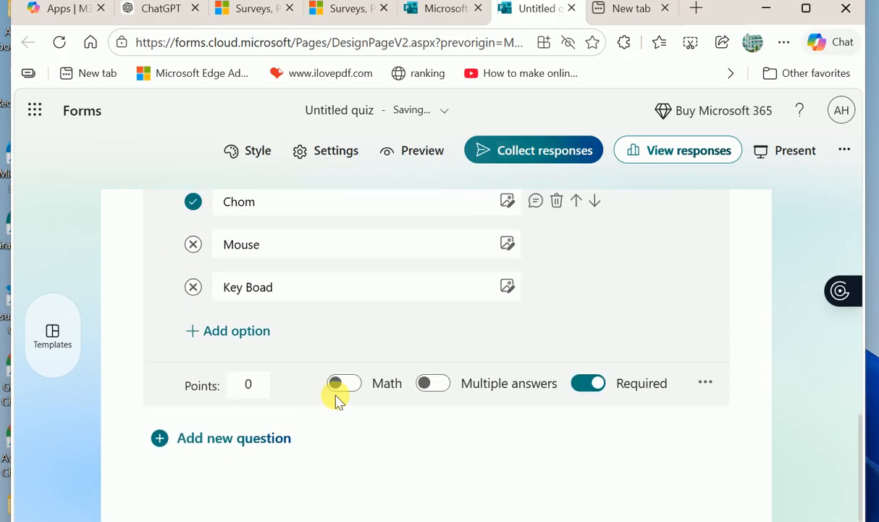
{"action": "left_click", "coordinate": [194, 393]}
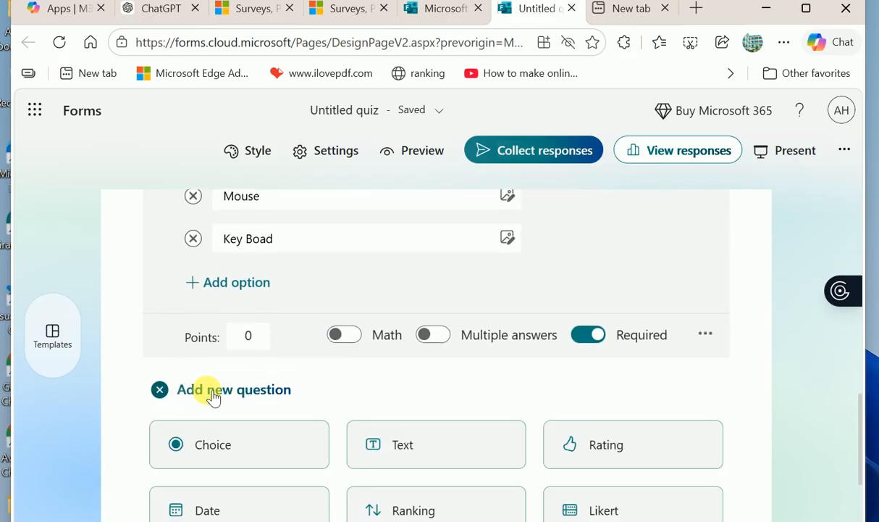
{"action": "scroll", "coordinate": [333, 349], "scroll_direction": "up", "scroll_amount": 5}
{"action": "scroll", "coordinate": [333, 349], "scroll_direction": "down", "scroll_amount": 2}
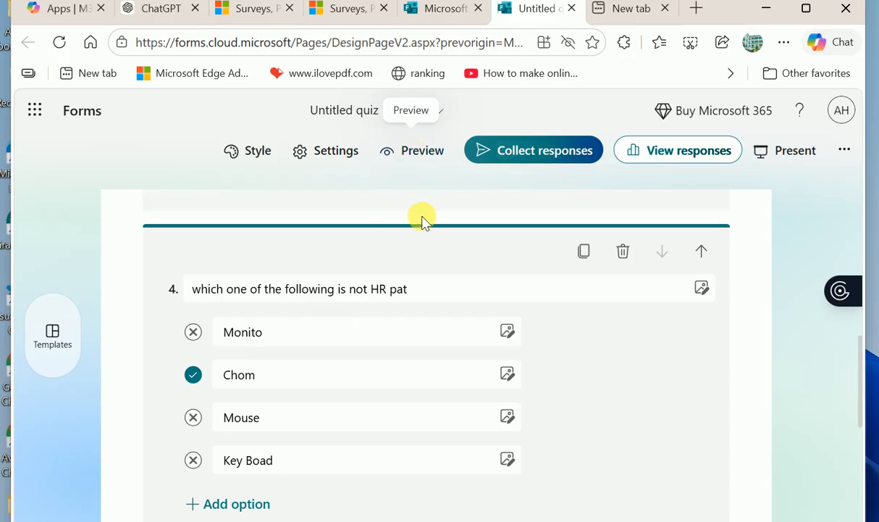
{"action": "left_click", "coordinate": [419, 154]}
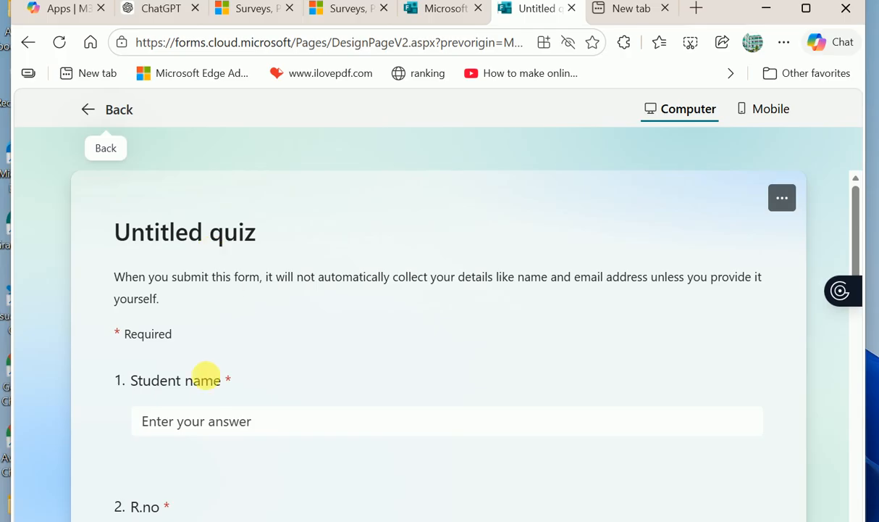
- In the preview, pick Chom for question 4 and submit with the other required answers blank
{"action": "scroll", "coordinate": [233, 378], "scroll_direction": "down", "scroll_amount": 4}
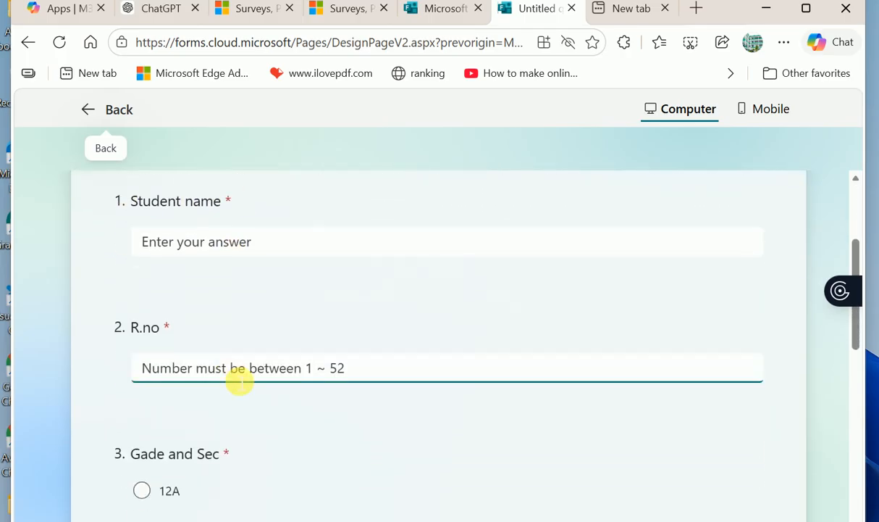
{"action": "scroll", "coordinate": [233, 378], "scroll_direction": "down", "scroll_amount": 3}
{"action": "scroll", "coordinate": [233, 379], "scroll_direction": "up", "scroll_amount": 2}
{"action": "scroll", "coordinate": [233, 379], "scroll_direction": "up", "scroll_amount": 1}
{"action": "scroll", "coordinate": [233, 378], "scroll_direction": "down", "scroll_amount": 4}
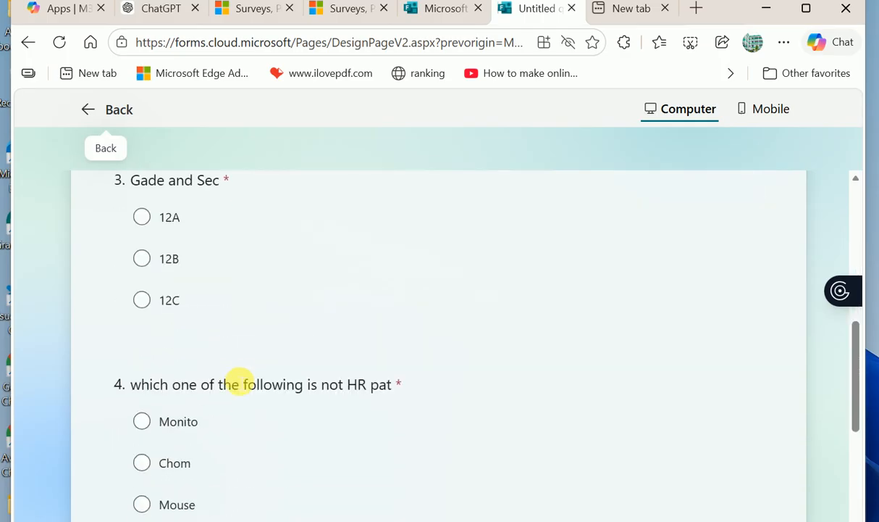
{"action": "scroll", "coordinate": [234, 379], "scroll_direction": "up", "scroll_amount": 1}
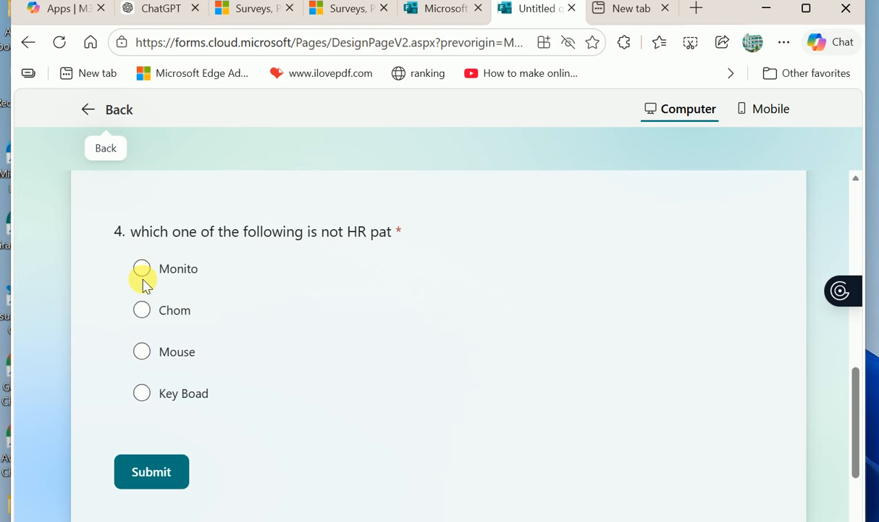
{"action": "left_click", "coordinate": [143, 314]}
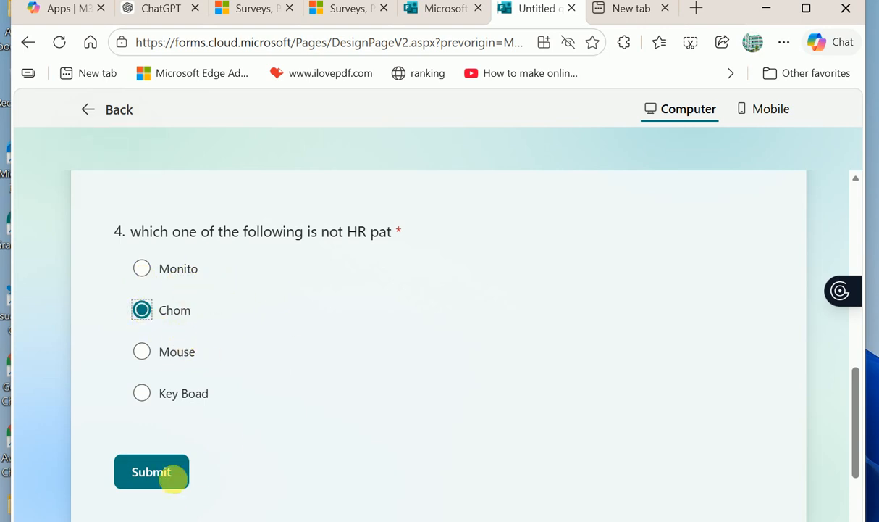
{"action": "scroll", "coordinate": [462, 365], "scroll_direction": "up", "scroll_amount": 5}
{"action": "scroll", "coordinate": [462, 365], "scroll_direction": "down", "scroll_amount": 3}
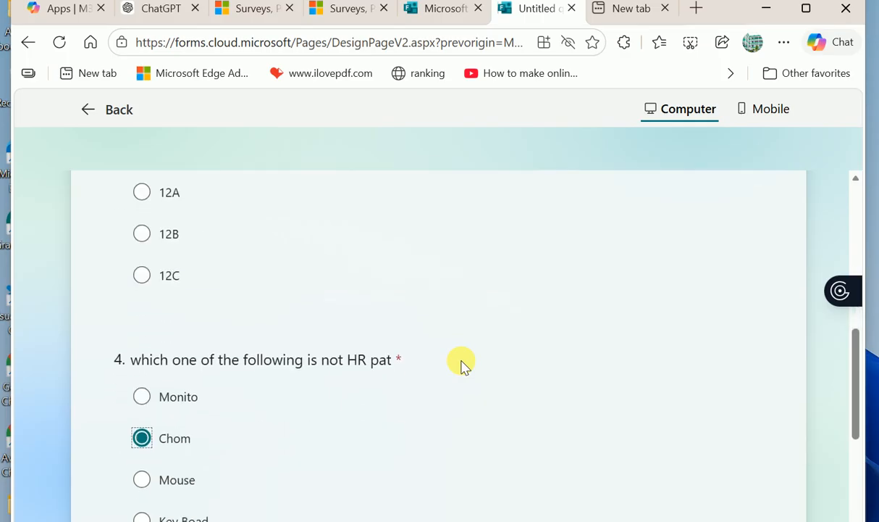
{"action": "scroll", "coordinate": [244, 385], "scroll_direction": "down", "scroll_amount": 3}
{"action": "left_click", "coordinate": [141, 381]}
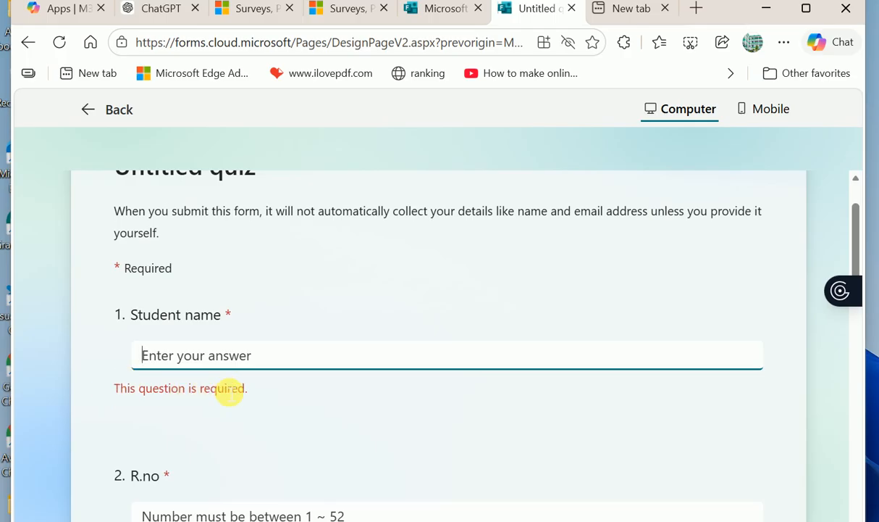
{"action": "scroll", "coordinate": [236, 365], "scroll_direction": "down", "scroll_amount": 1}
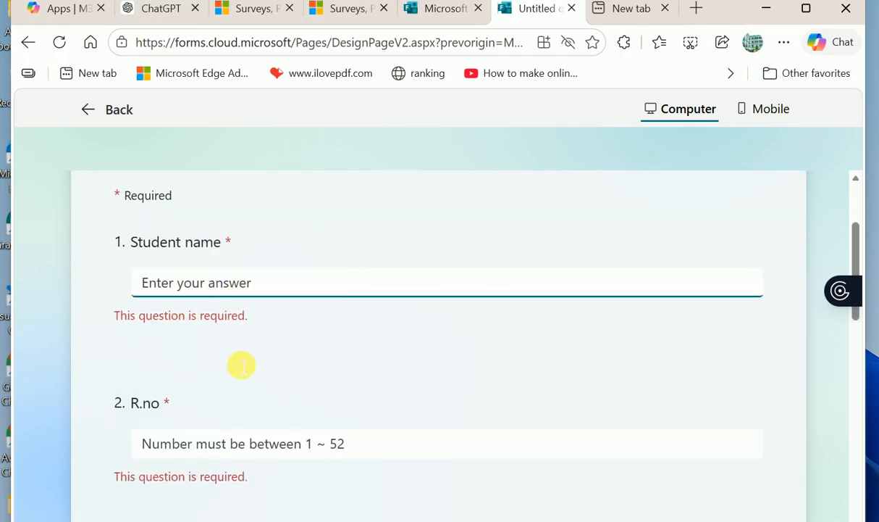
{"action": "scroll", "coordinate": [236, 360], "scroll_direction": "down", "scroll_amount": 3}
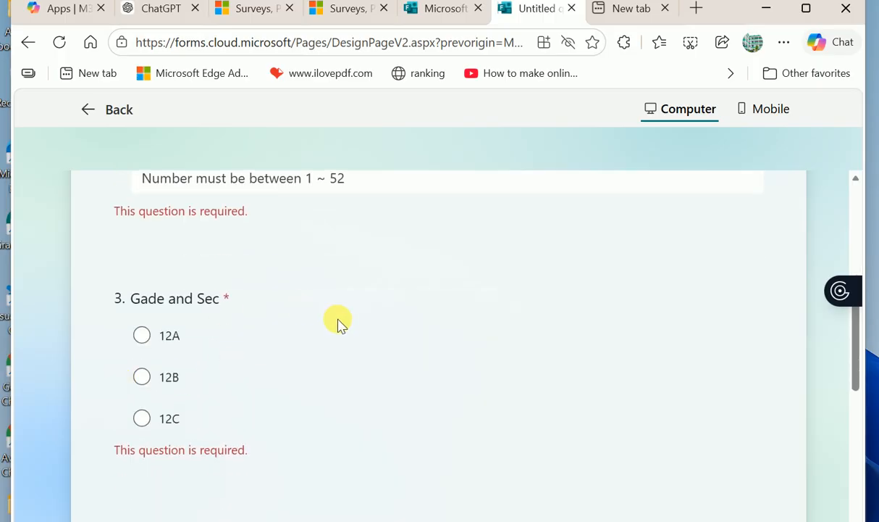
{"action": "scroll", "coordinate": [339, 322], "scroll_direction": "down", "scroll_amount": 5}
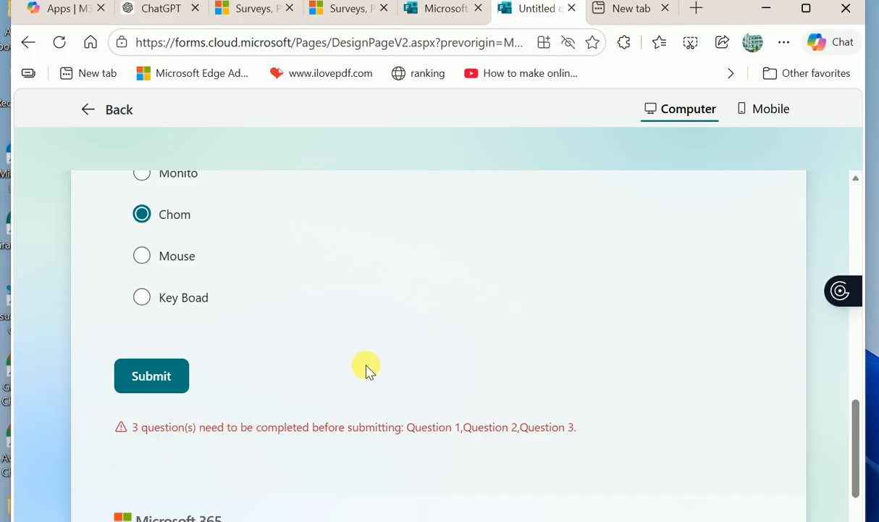
{"action": "scroll", "coordinate": [366, 368], "scroll_direction": "up", "scroll_amount": 4}
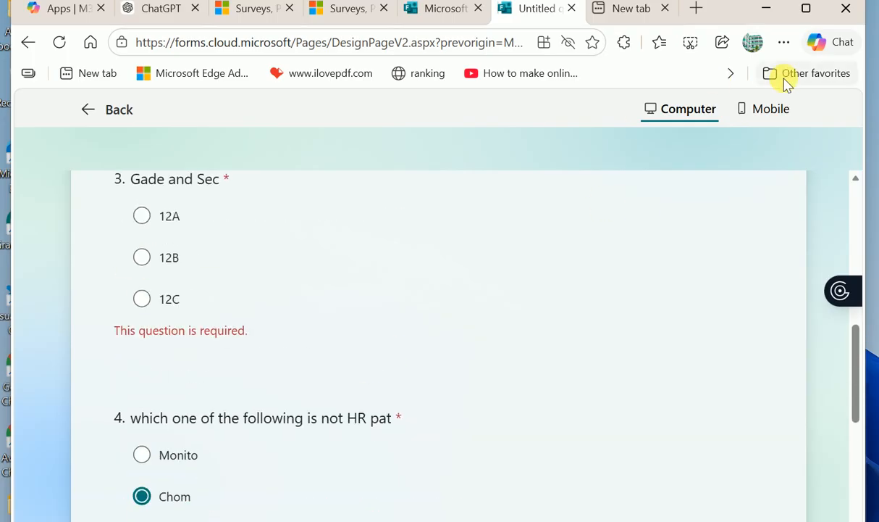
{"action": "scroll", "coordinate": [502, 249], "scroll_direction": "up", "scroll_amount": 2}
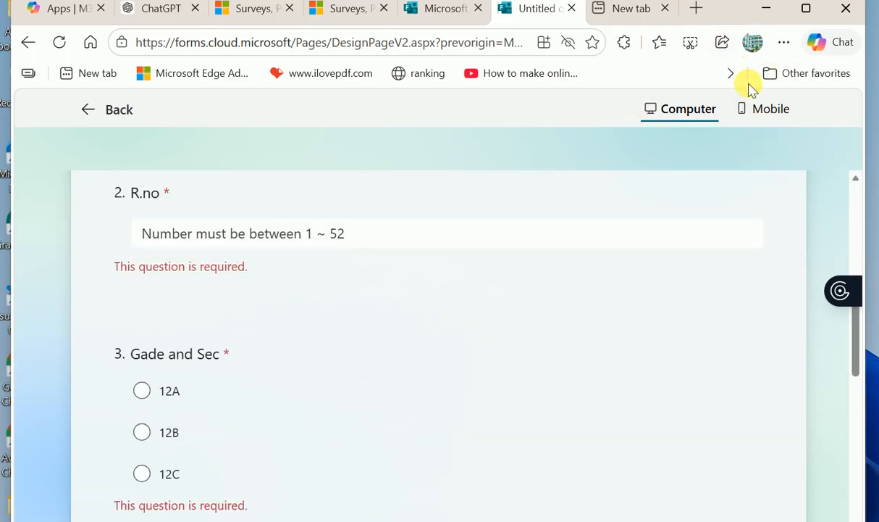
{"action": "scroll", "coordinate": [383, 353], "scroll_direction": "up", "scroll_amount": 2}
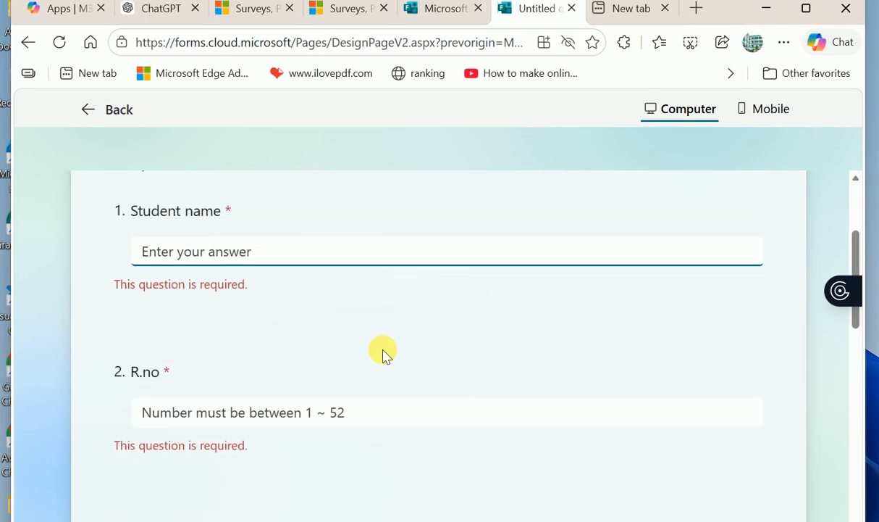
{"action": "scroll", "coordinate": [384, 352], "scroll_direction": "up", "scroll_amount": 3}
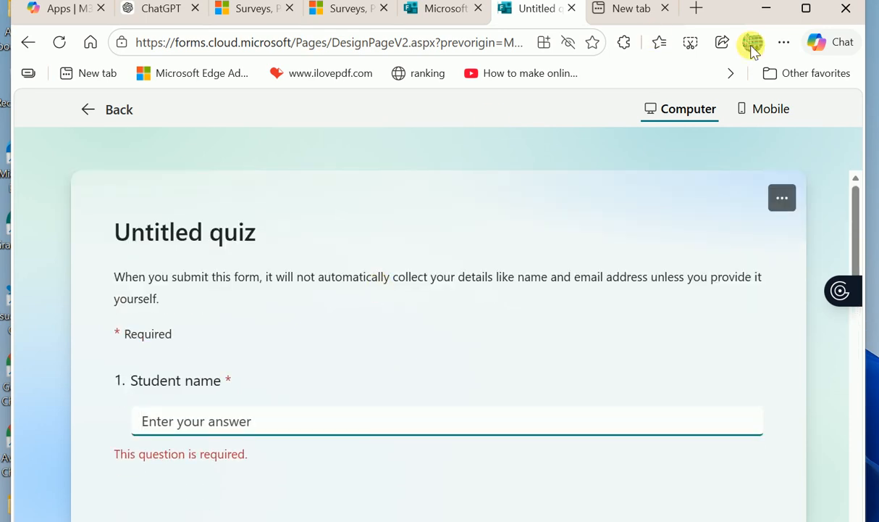
- Check the quiz in the Mobile preview layout, then go back to the editor
{"action": "left_click", "coordinate": [761, 110]}
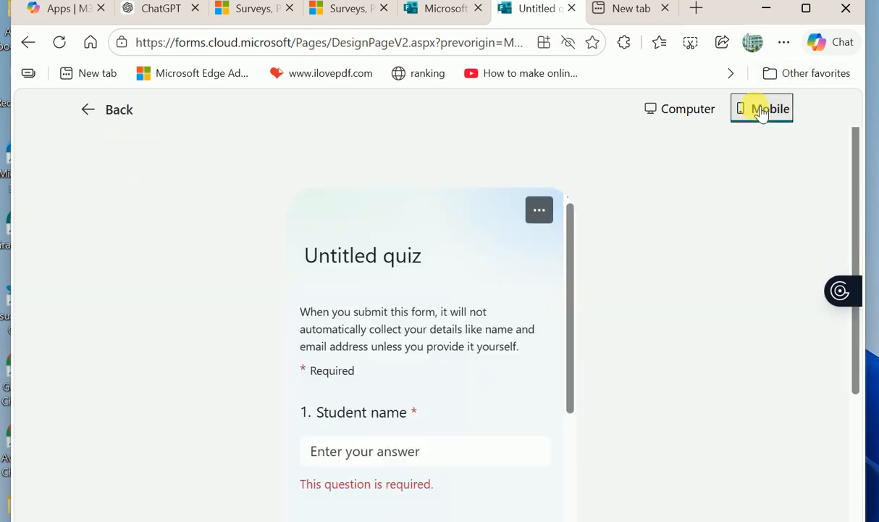
{"action": "scroll", "coordinate": [341, 450], "scroll_direction": "down", "scroll_amount": 2}
{"action": "scroll", "coordinate": [342, 449], "scroll_direction": "down", "scroll_amount": 10}
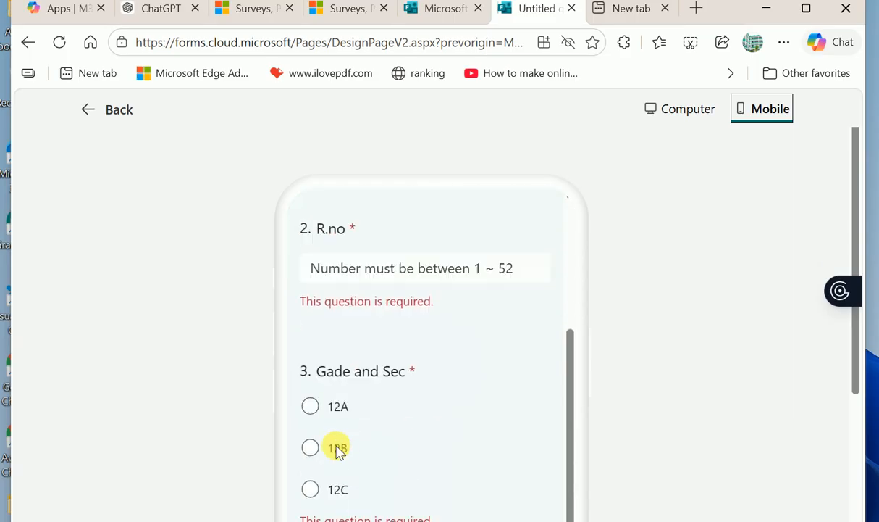
{"action": "scroll", "coordinate": [343, 450], "scroll_direction": "up", "scroll_amount": 2}
{"action": "scroll", "coordinate": [343, 451], "scroll_direction": "down", "scroll_amount": 2}
{"action": "scroll", "coordinate": [343, 450], "scroll_direction": "up", "scroll_amount": 10}
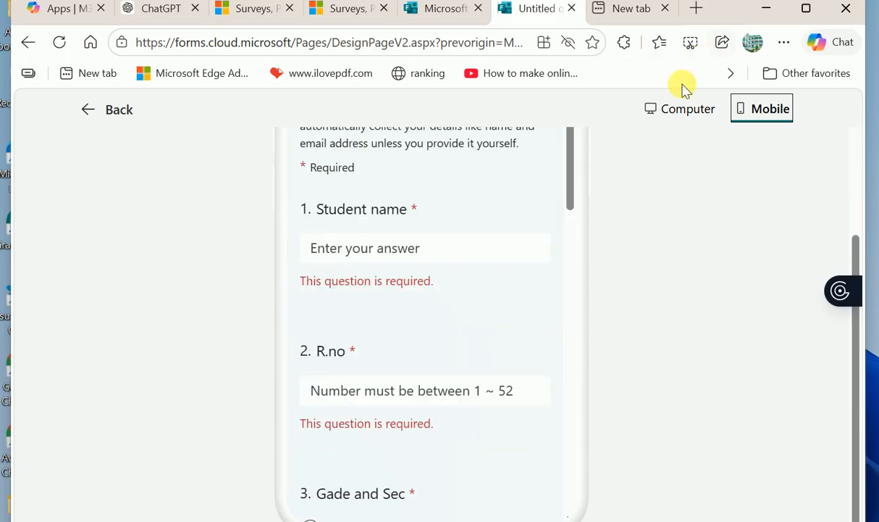
{"action": "left_click", "coordinate": [117, 110]}
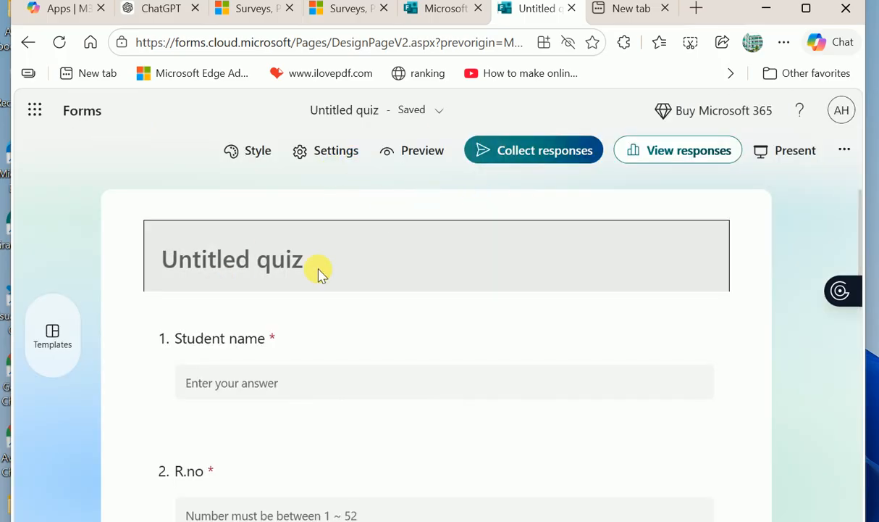
{"action": "left_click", "coordinate": [320, 271]}
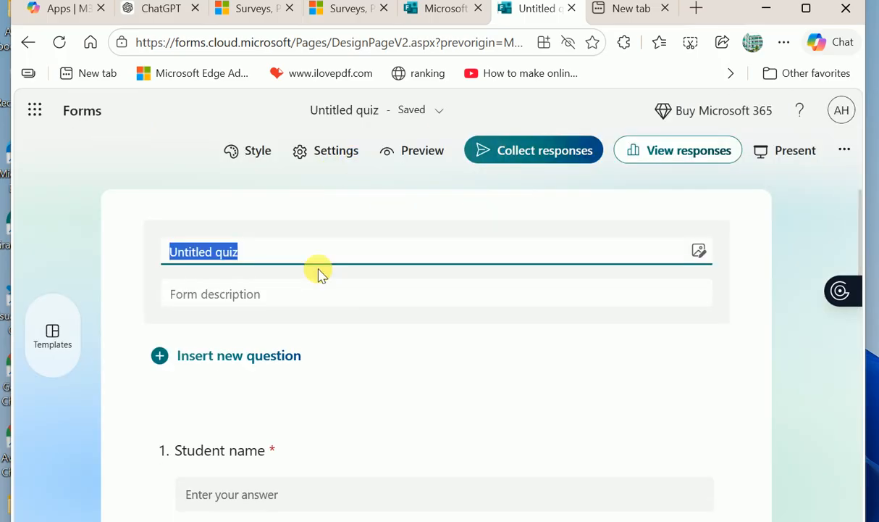
- Type 'Awolia' over the 'Untitled quiz' title
{"action": "type", "text": "Awolia"}
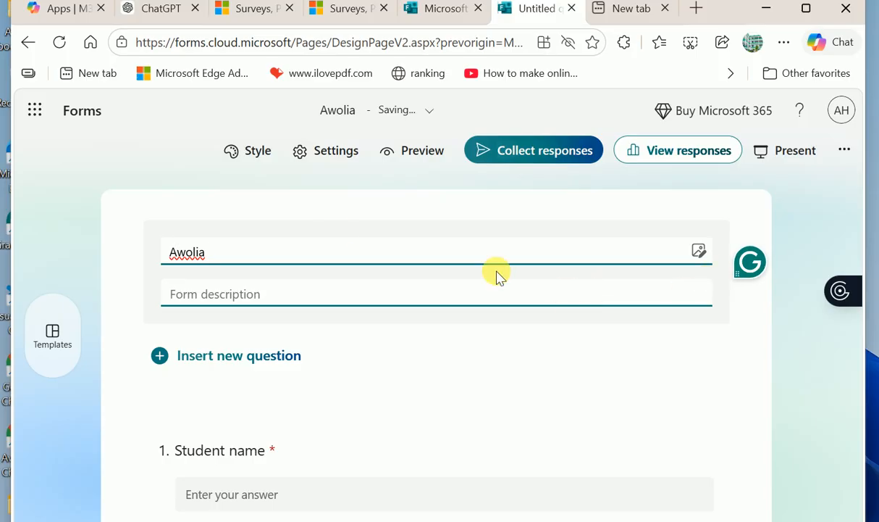
- Start adding an image to the quiz title, then cancel the upload and close the image options
{"action": "left_click", "coordinate": [699, 250]}
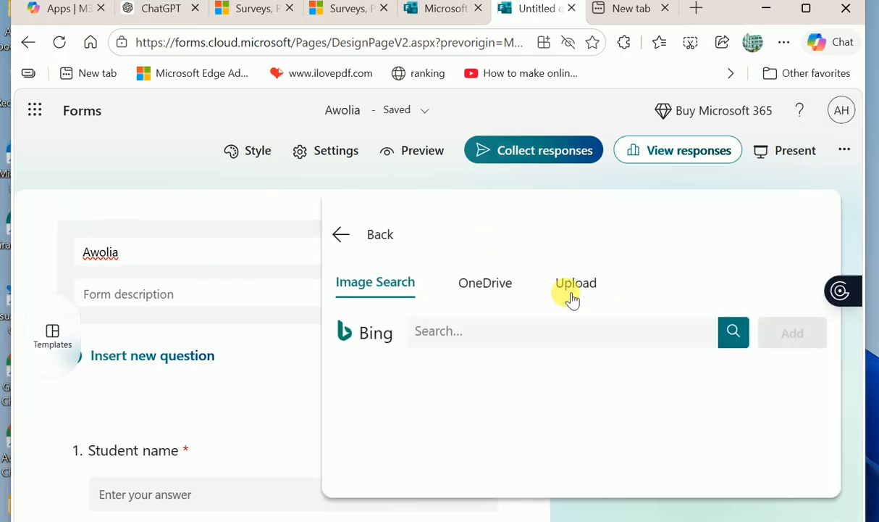
{"action": "left_click", "coordinate": [570, 294]}
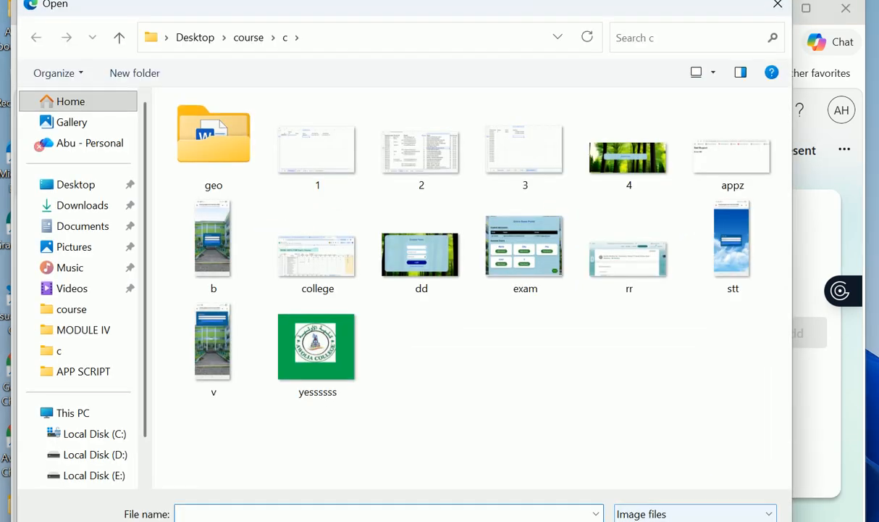
{"action": "key", "text": "Escape"}
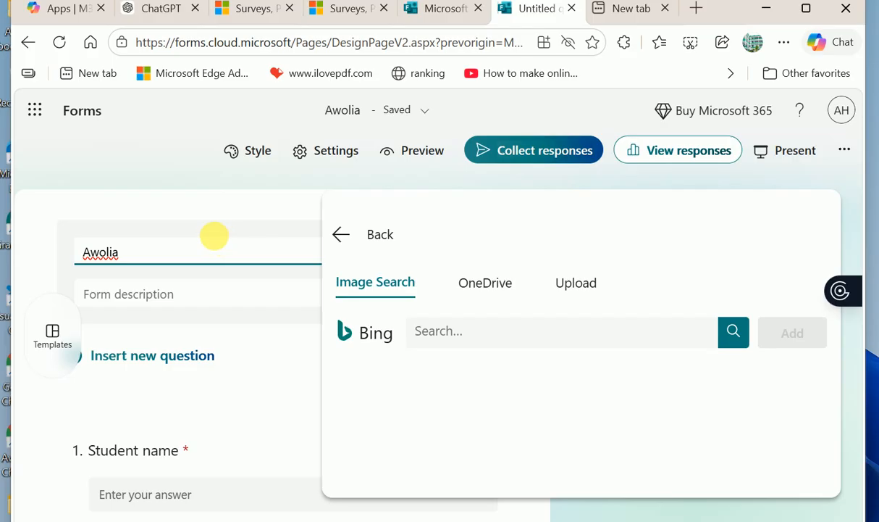
{"action": "left_click", "coordinate": [234, 200]}
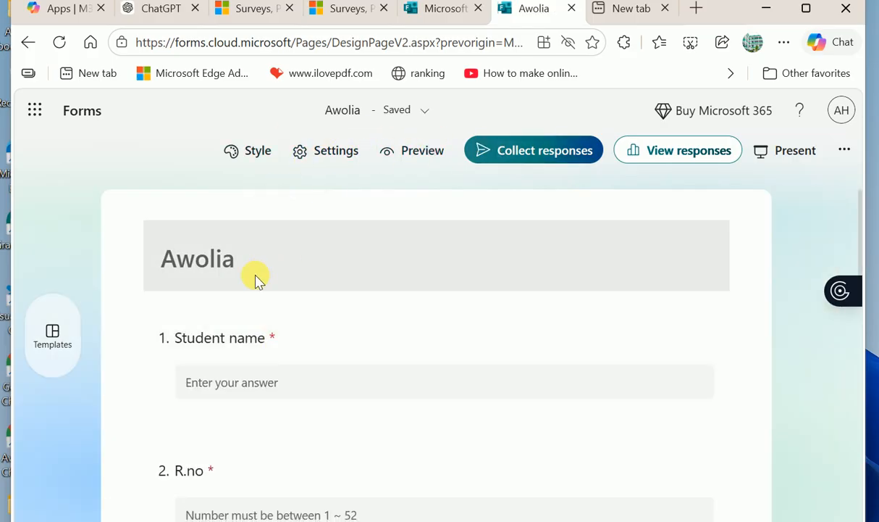
{"action": "left_click", "coordinate": [280, 344]}
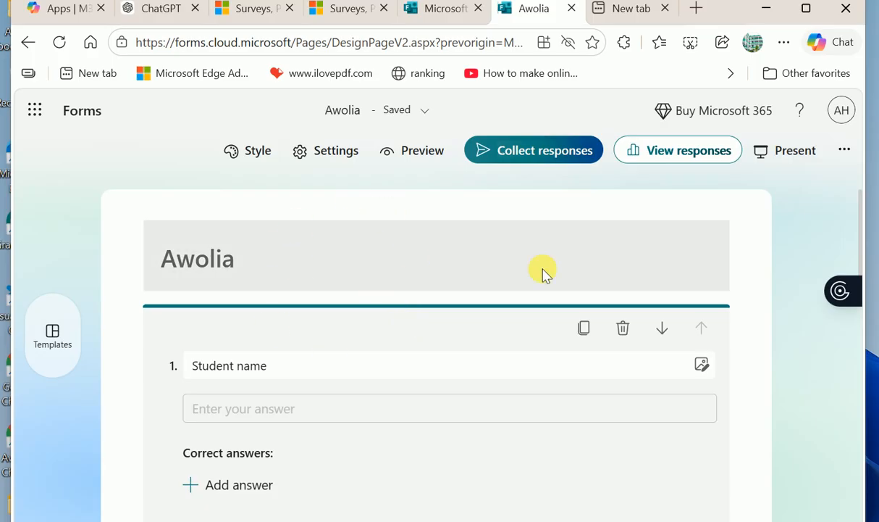
- Upload the chan2 logo from the course folder as the Awolia title image
{"action": "left_click", "coordinate": [691, 246]}
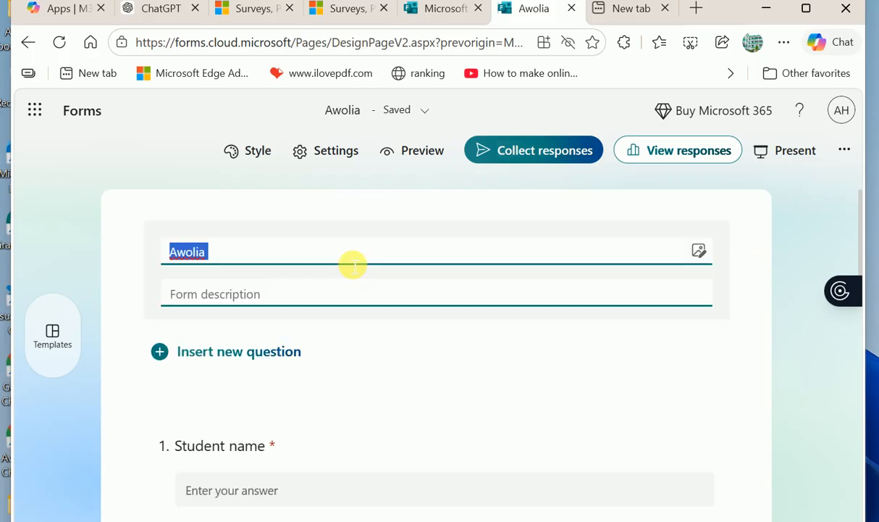
{"action": "left_click", "coordinate": [700, 250]}
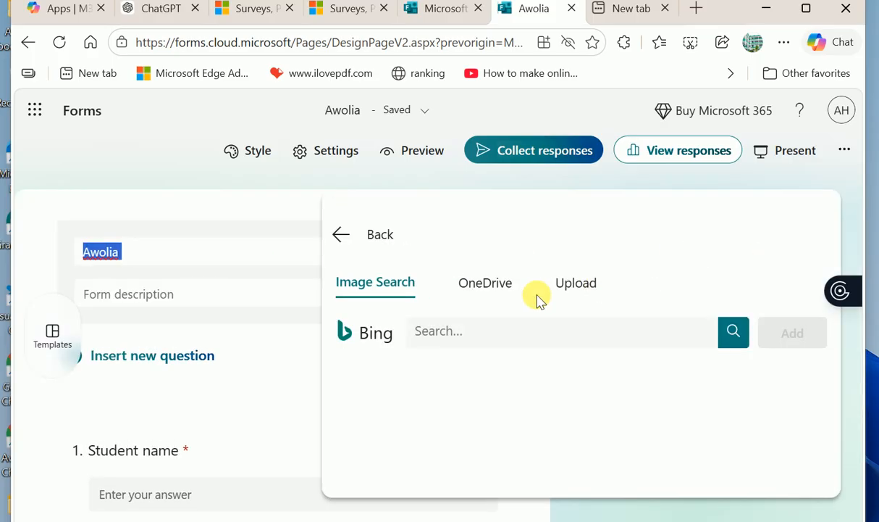
{"action": "left_click", "coordinate": [574, 288]}
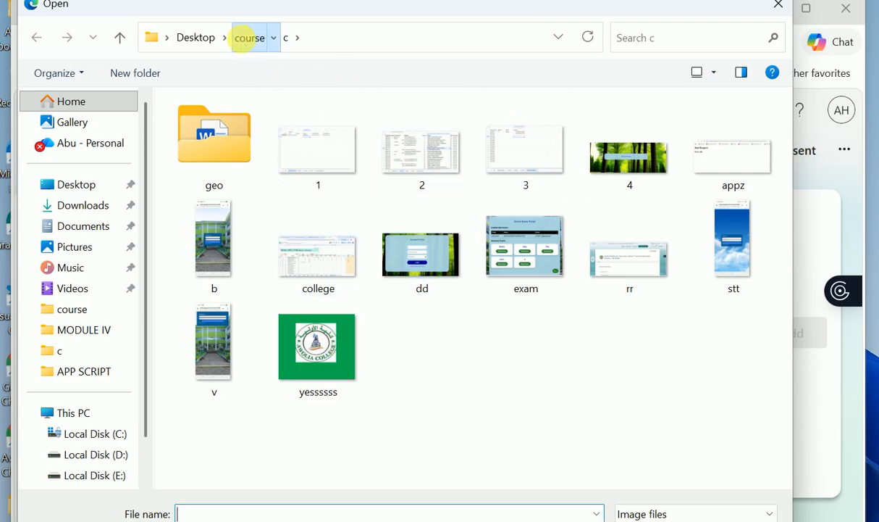
{"action": "left_click", "coordinate": [243, 38]}
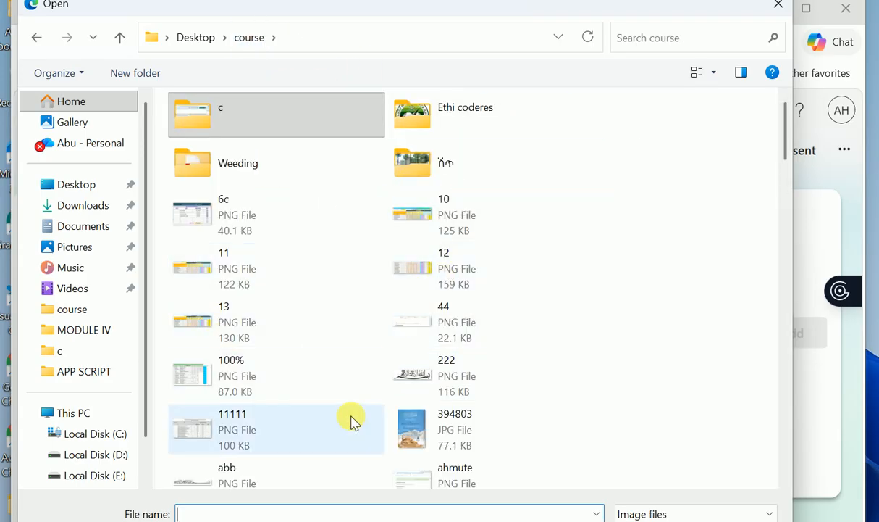
{"action": "scroll", "coordinate": [352, 420], "scroll_direction": "down", "scroll_amount": 2}
{"action": "scroll", "coordinate": [352, 420], "scroll_direction": "down", "scroll_amount": 5}
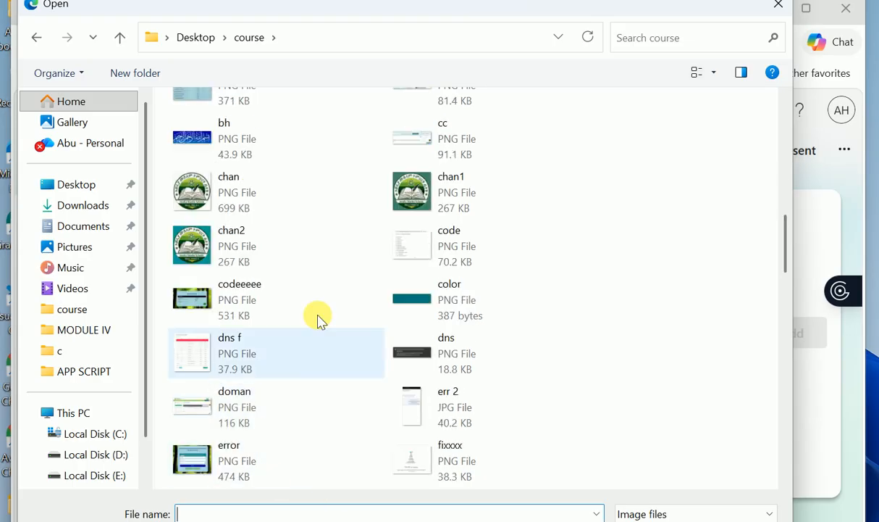
{"action": "left_click", "coordinate": [206, 263]}
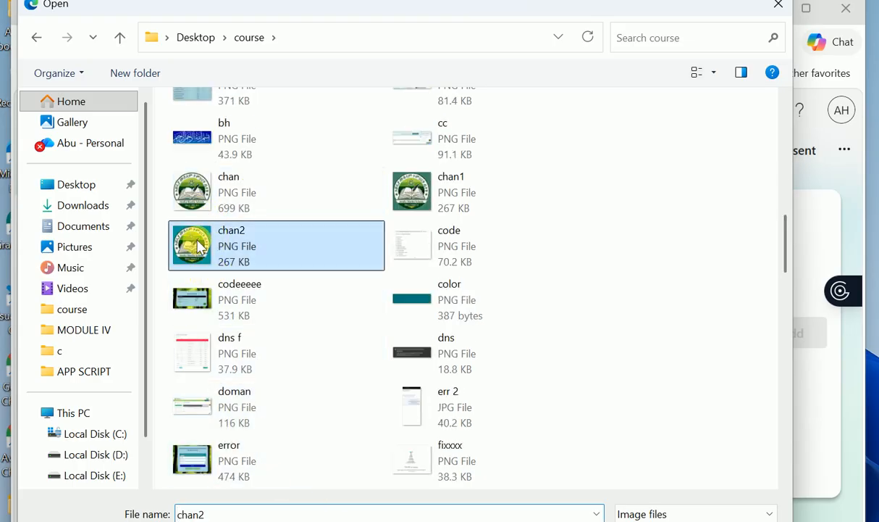
{"action": "left_click", "coordinate": [655, 521]}
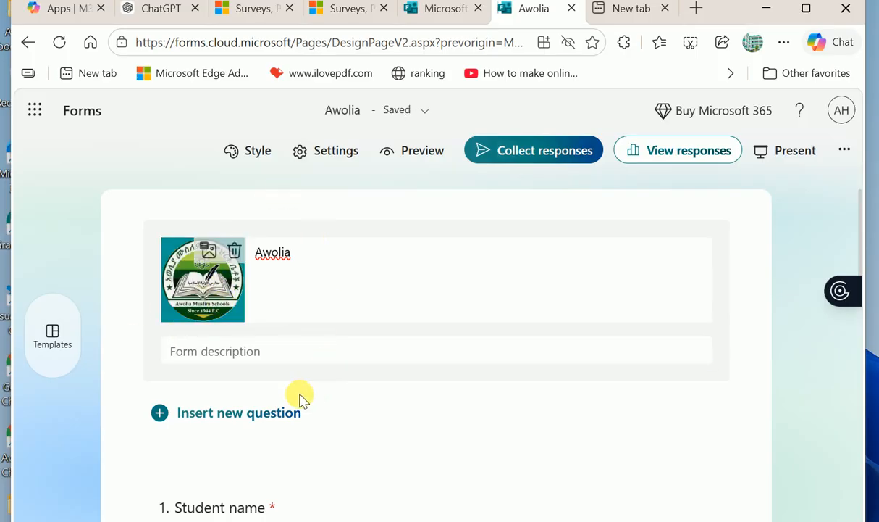
{"action": "scroll", "coordinate": [299, 395], "scroll_direction": "down", "scroll_amount": 3}
{"action": "scroll", "coordinate": [304, 398], "scroll_direction": "down", "scroll_amount": 1}
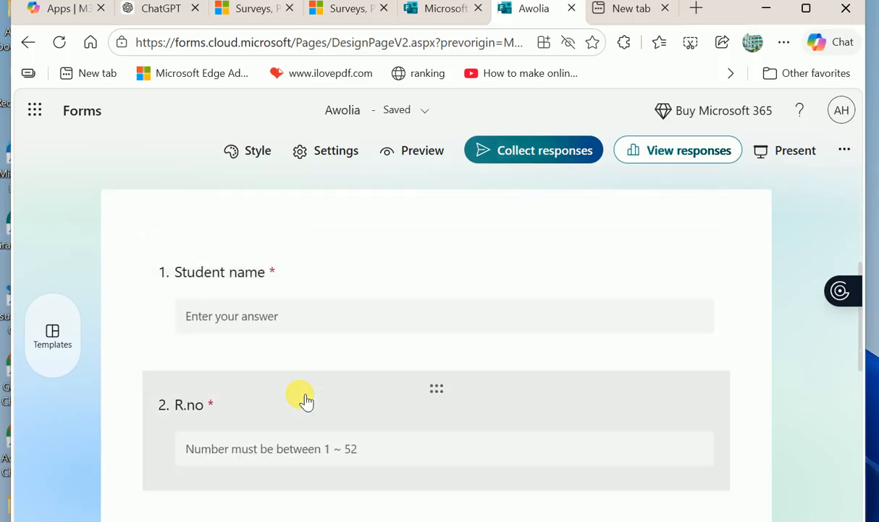
{"action": "scroll", "coordinate": [304, 398], "scroll_direction": "up", "scroll_amount": 3}
{"action": "scroll", "coordinate": [304, 401], "scroll_direction": "down", "scroll_amount": 3}
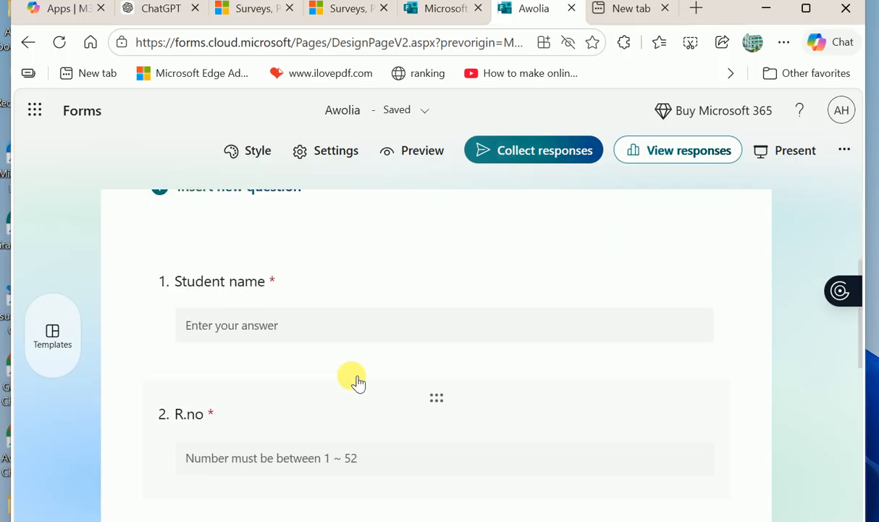
{"action": "left_click", "coordinate": [267, 315]}
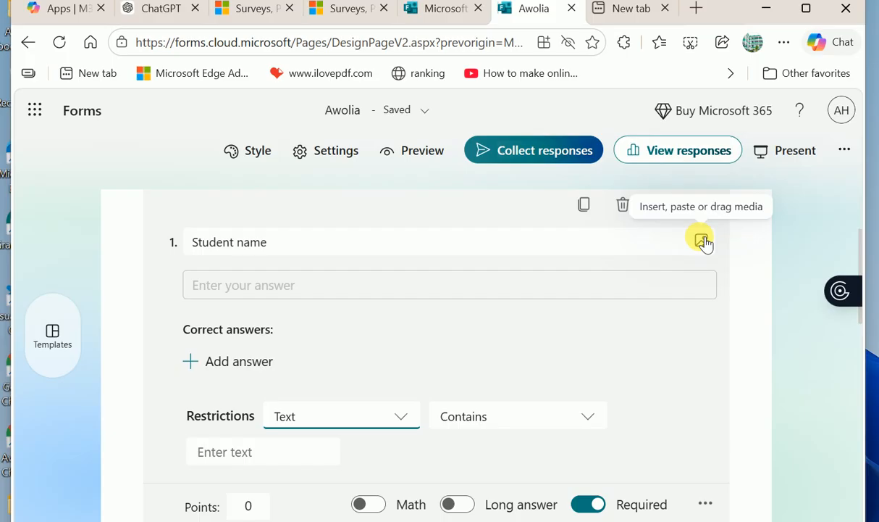
{"action": "scroll", "coordinate": [454, 357], "scroll_direction": "down", "scroll_amount": 7}
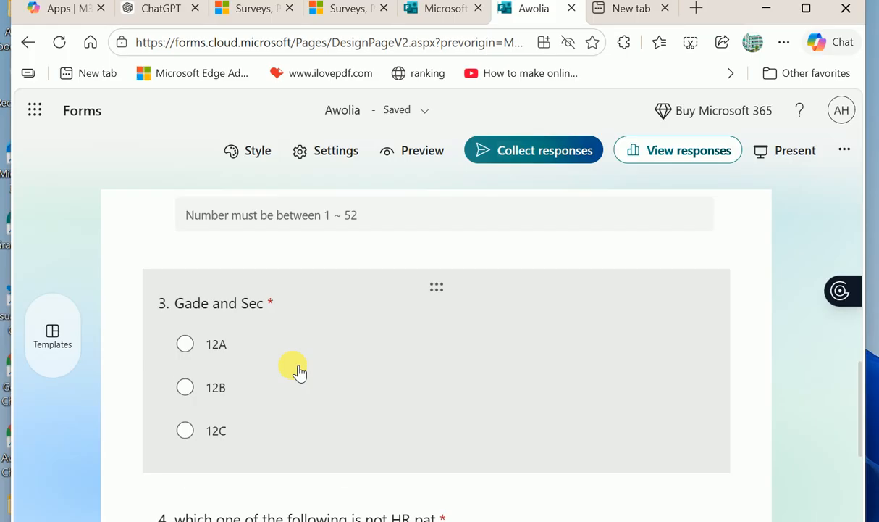
{"action": "scroll", "coordinate": [299, 372], "scroll_direction": "down", "scroll_amount": 4}
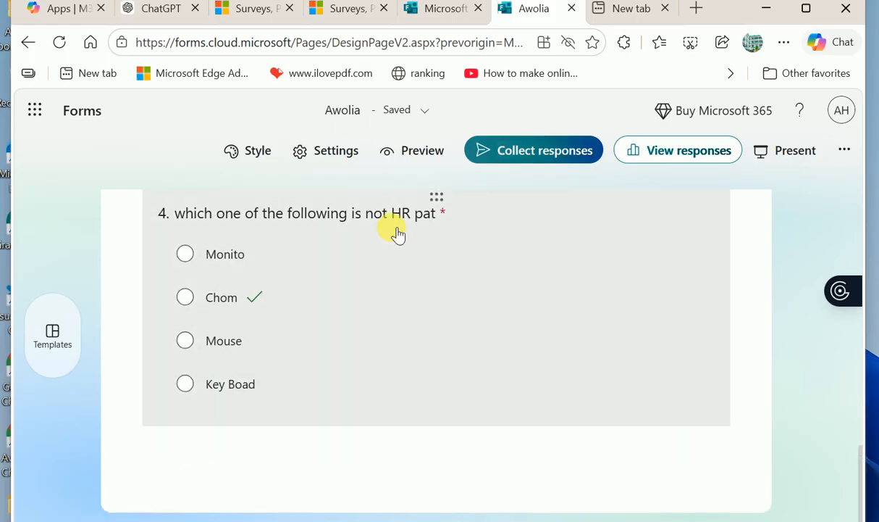
{"action": "scroll", "coordinate": [397, 231], "scroll_direction": "up", "scroll_amount": 10}
{"action": "scroll", "coordinate": [397, 232], "scroll_direction": "down", "scroll_amount": 9}
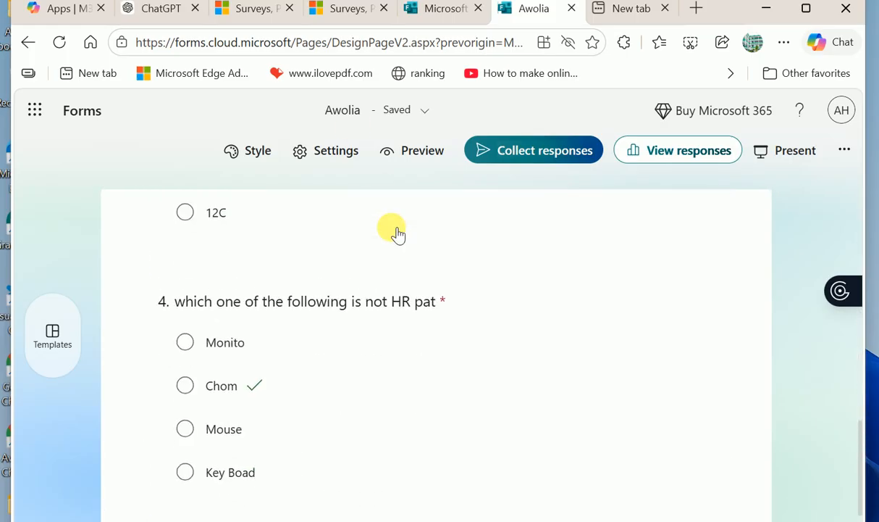
{"action": "scroll", "coordinate": [397, 231], "scroll_direction": "down", "scroll_amount": 2}
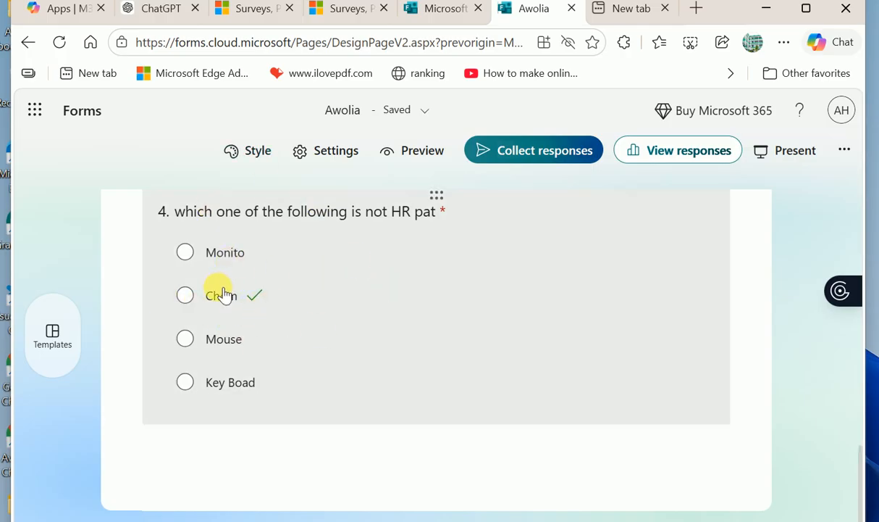
{"action": "scroll", "coordinate": [290, 308], "scroll_direction": "up", "scroll_amount": 6}
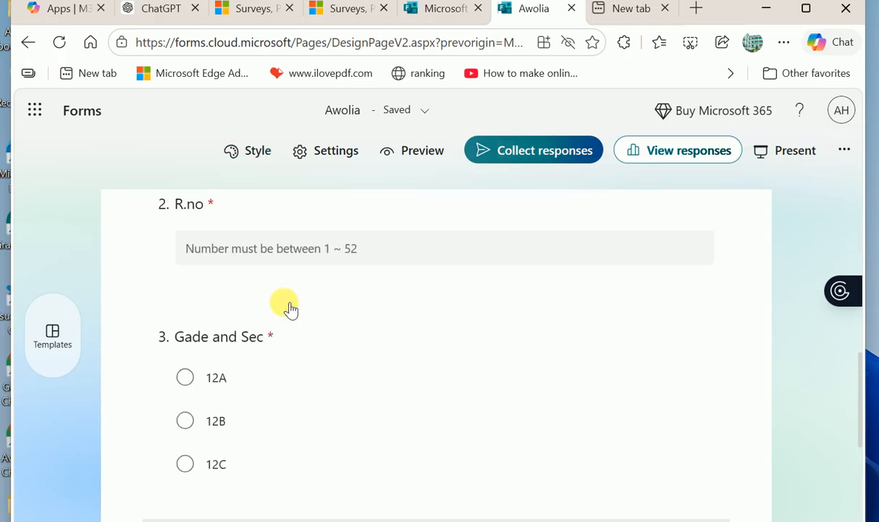
{"action": "scroll", "coordinate": [289, 308], "scroll_direction": "down", "scroll_amount": 7}
{"action": "scroll", "coordinate": [290, 308], "scroll_direction": "up", "scroll_amount": 4}
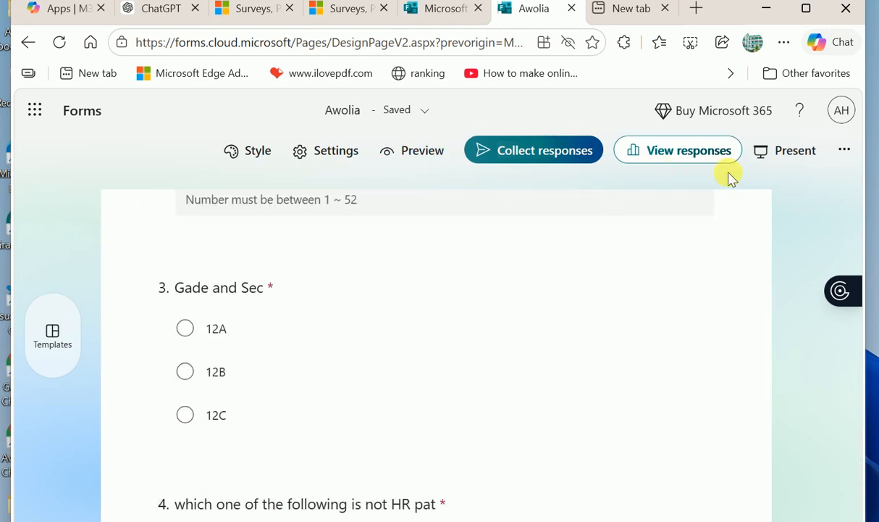
{"action": "scroll", "coordinate": [543, 300], "scroll_direction": "up", "scroll_amount": 5}
{"action": "scroll", "coordinate": [532, 307], "scroll_direction": "up", "scroll_amount": 4}
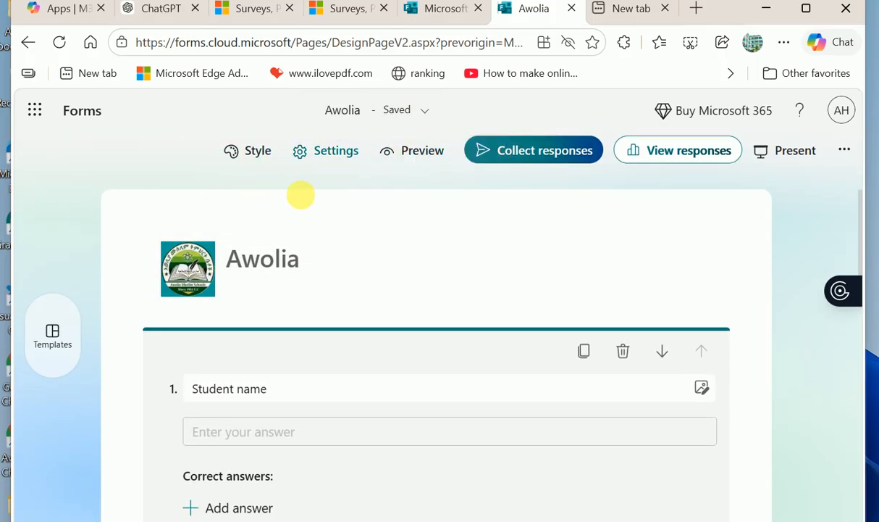
{"action": "left_click", "coordinate": [419, 152]}
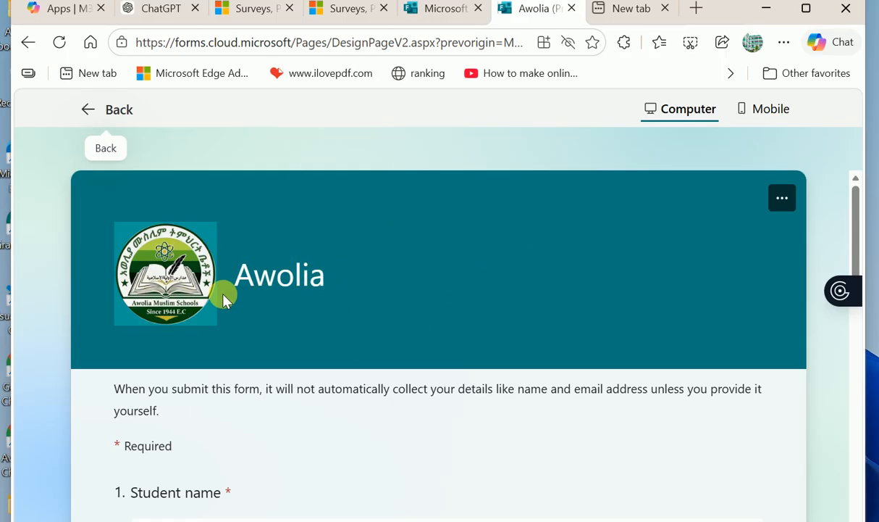
{"action": "scroll", "coordinate": [420, 327], "scroll_direction": "down", "scroll_amount": 2}
{"action": "scroll", "coordinate": [420, 327], "scroll_direction": "up", "scroll_amount": 2}
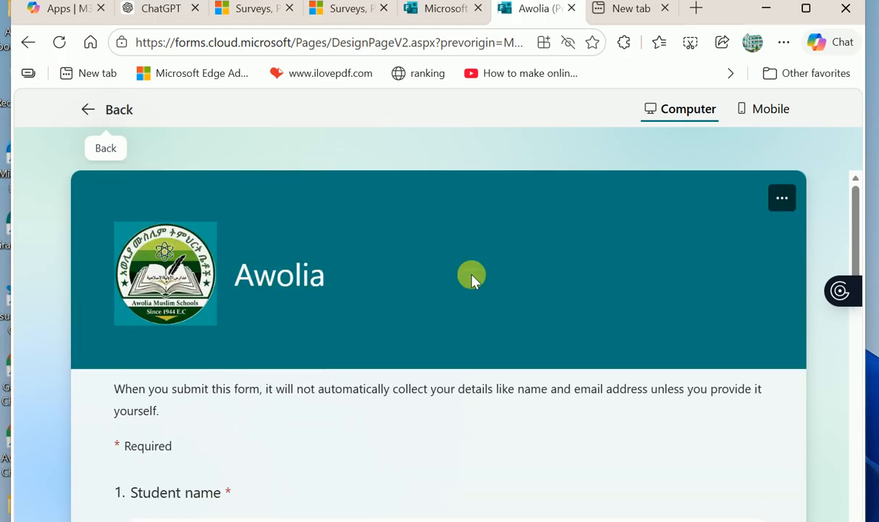
{"action": "left_click", "coordinate": [103, 108]}
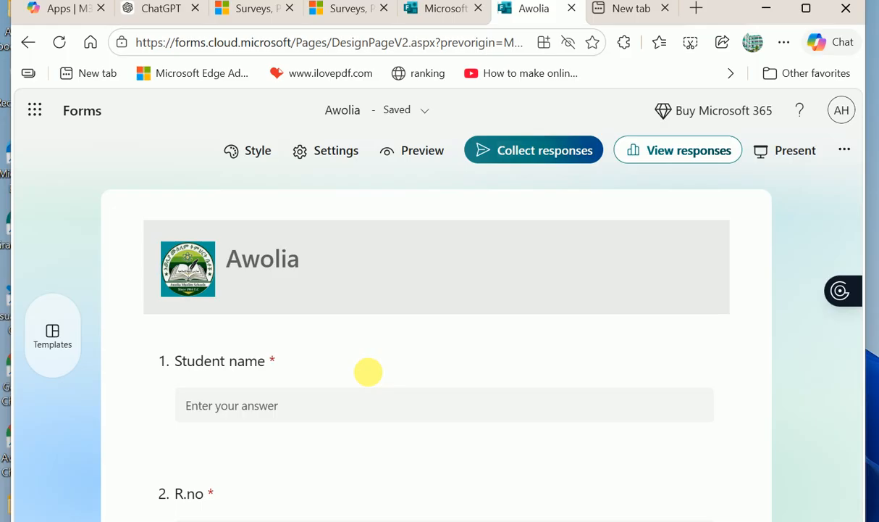
{"action": "scroll", "coordinate": [362, 405], "scroll_direction": "down", "scroll_amount": 5}
{"action": "scroll", "coordinate": [361, 407], "scroll_direction": "up", "scroll_amount": 5}
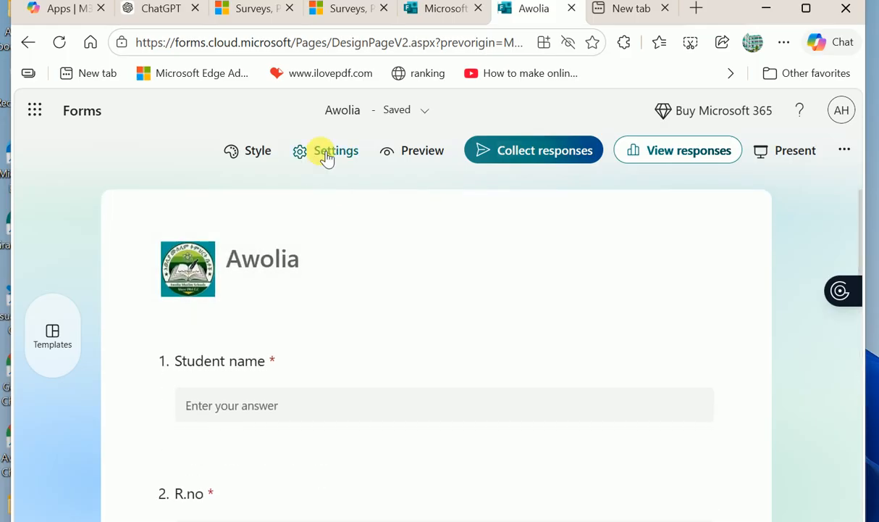
- Browse the form's theme choices and preview the current look
{"action": "left_click", "coordinate": [258, 150]}
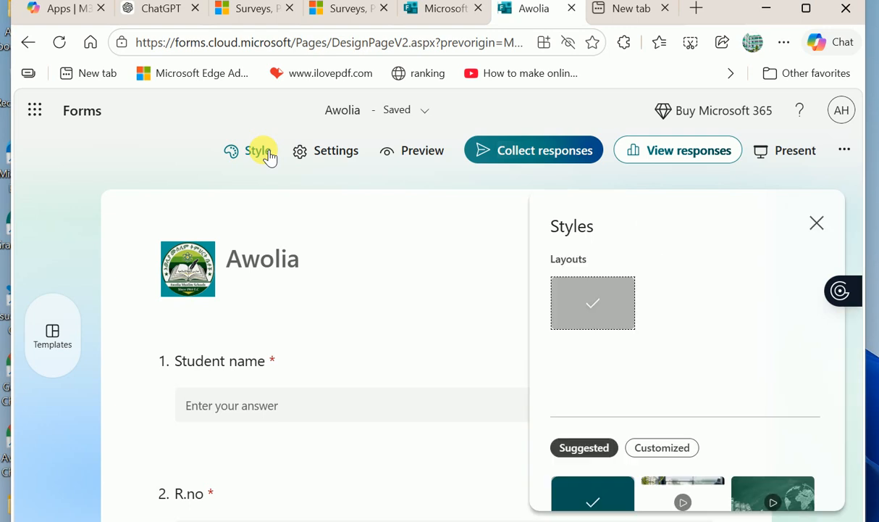
{"action": "scroll", "coordinate": [552, 271], "scroll_direction": "down", "scroll_amount": 3}
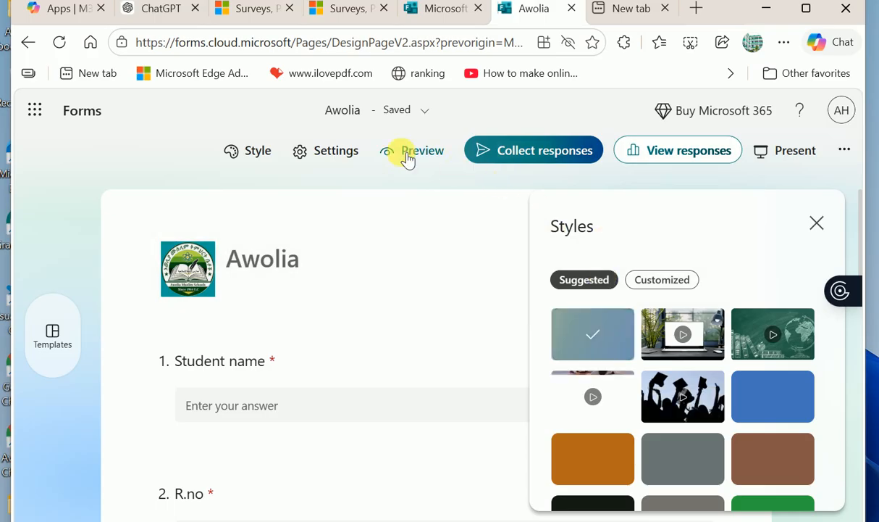
{"action": "left_click", "coordinate": [407, 154]}
{"action": "left_click", "coordinate": [113, 113]}
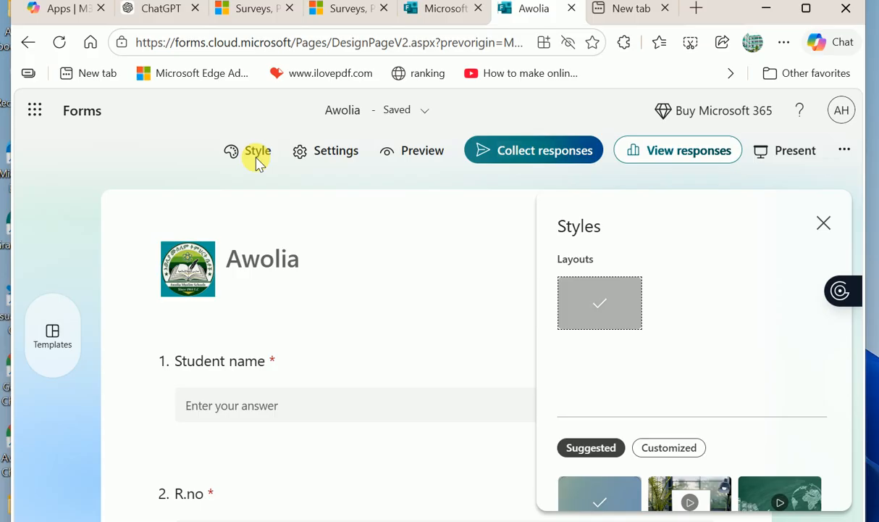
- Apply the plain blue theme and preview the form with it
{"action": "scroll", "coordinate": [746, 409], "scroll_direction": "down", "scroll_amount": 2}
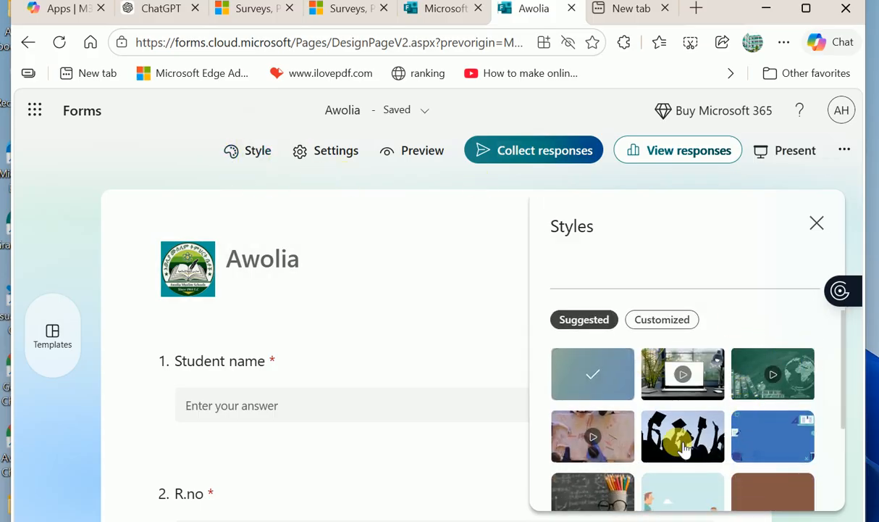
{"action": "scroll", "coordinate": [684, 449], "scroll_direction": "down", "scroll_amount": 1}
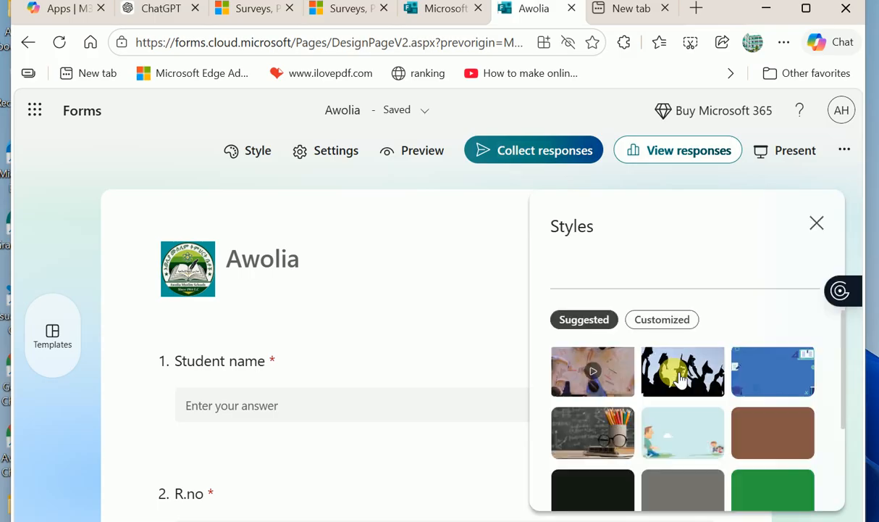
{"action": "scroll", "coordinate": [679, 378], "scroll_direction": "up", "scroll_amount": 1}
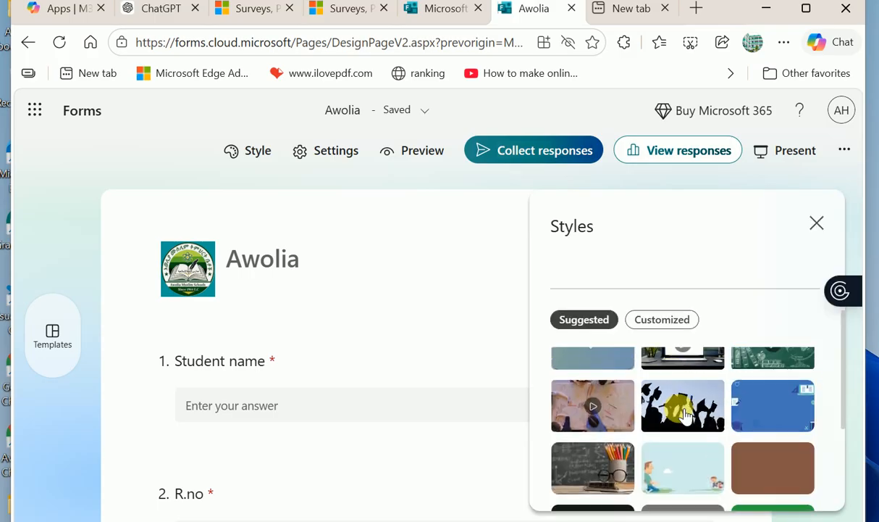
{"action": "left_click", "coordinate": [773, 397]}
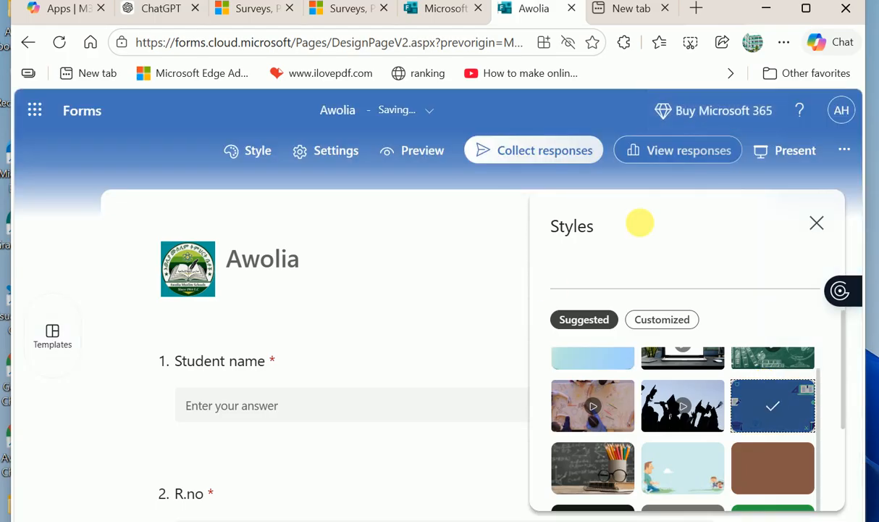
{"action": "left_click", "coordinate": [418, 149]}
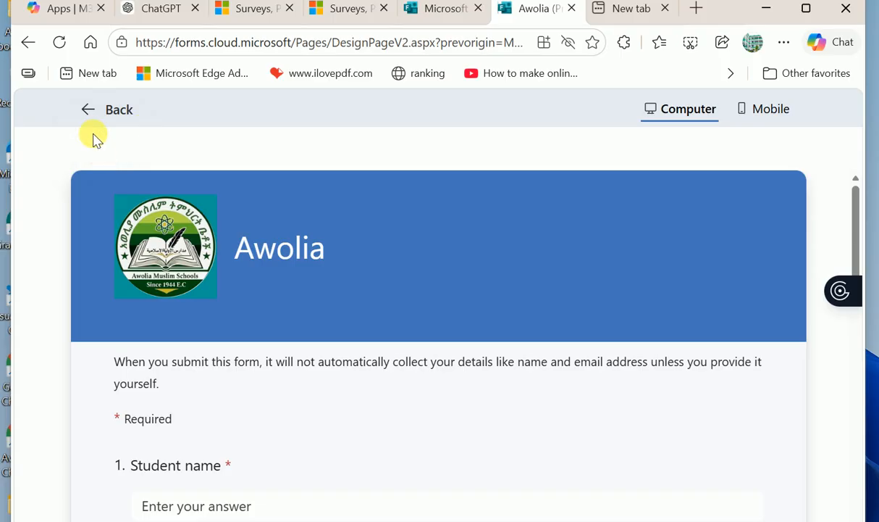
{"action": "left_click", "coordinate": [90, 111]}
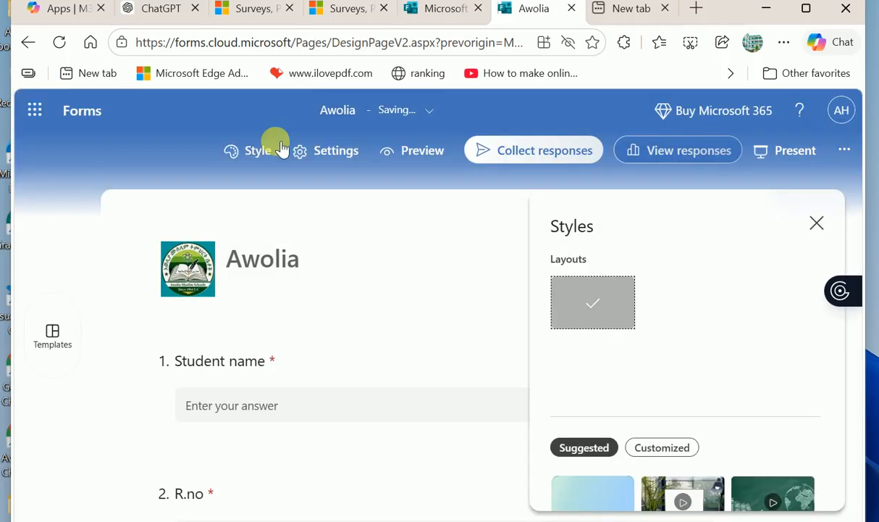
{"action": "scroll", "coordinate": [746, 456], "scroll_direction": "down", "scroll_amount": 2}
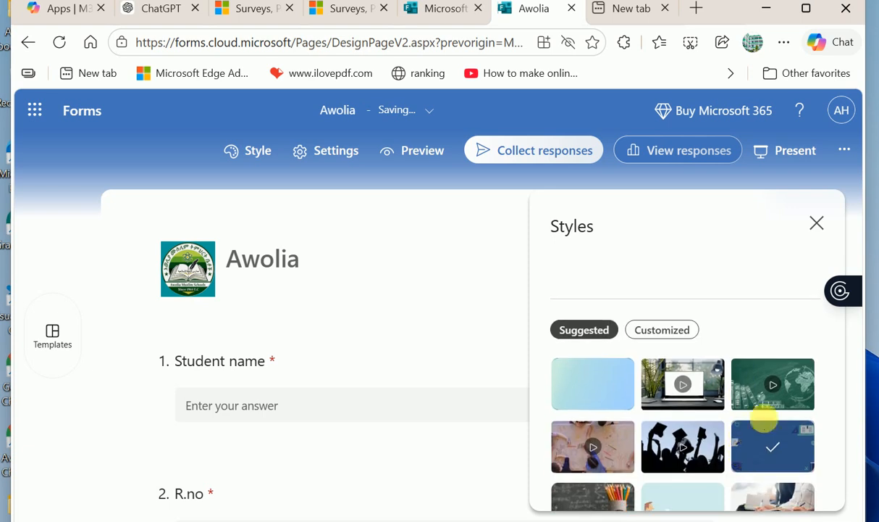
- Apply the green chalkboard theme and preview it, pausing and resuming its animated background
{"action": "left_click", "coordinate": [769, 399]}
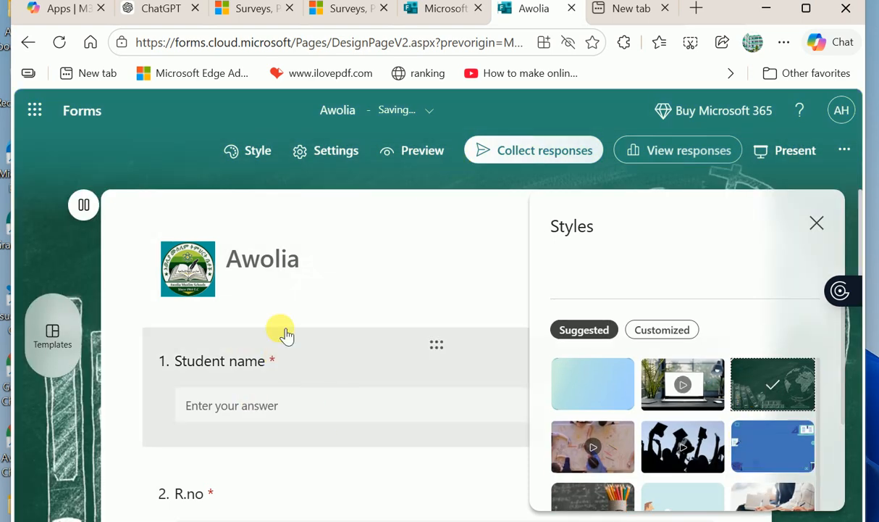
{"action": "left_click", "coordinate": [418, 140]}
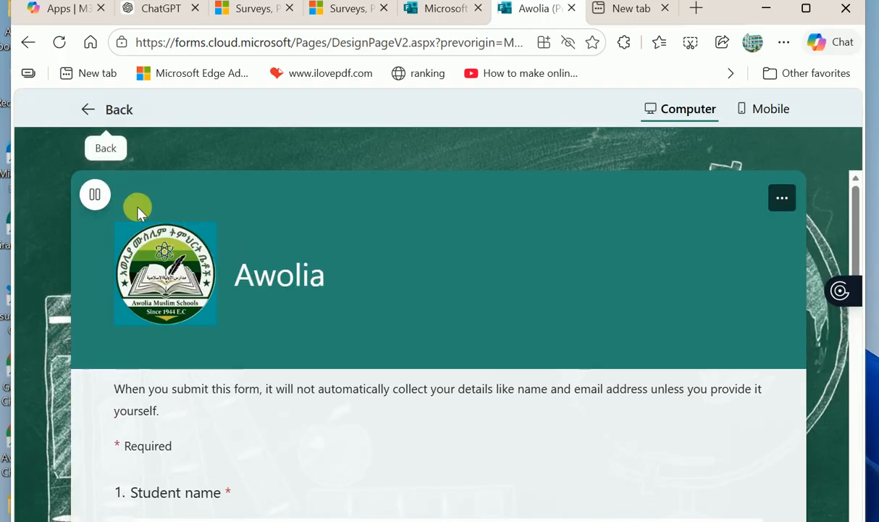
{"action": "left_click", "coordinate": [95, 195]}
{"action": "left_click", "coordinate": [96, 195]}
{"action": "scroll", "coordinate": [461, 286], "scroll_direction": "down", "scroll_amount": 2}
{"action": "scroll", "coordinate": [461, 286], "scroll_direction": "up", "scroll_amount": 2}
{"action": "scroll", "coordinate": [460, 286], "scroll_direction": "down", "scroll_amount": 1}
{"action": "scroll", "coordinate": [461, 286], "scroll_direction": "down", "scroll_amount": 3}
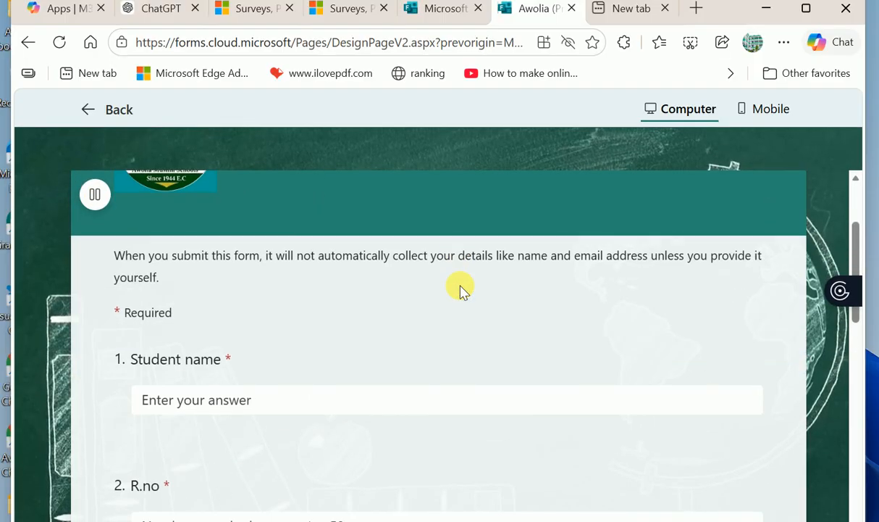
{"action": "left_click", "coordinate": [108, 117]}
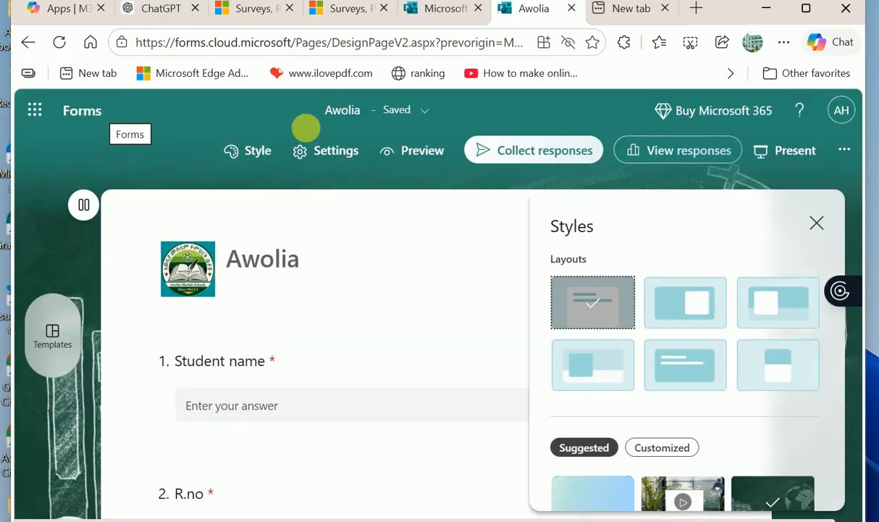
- Close the theme pane and preview the quiz once more before resuming editing
{"action": "left_click", "coordinate": [817, 222]}
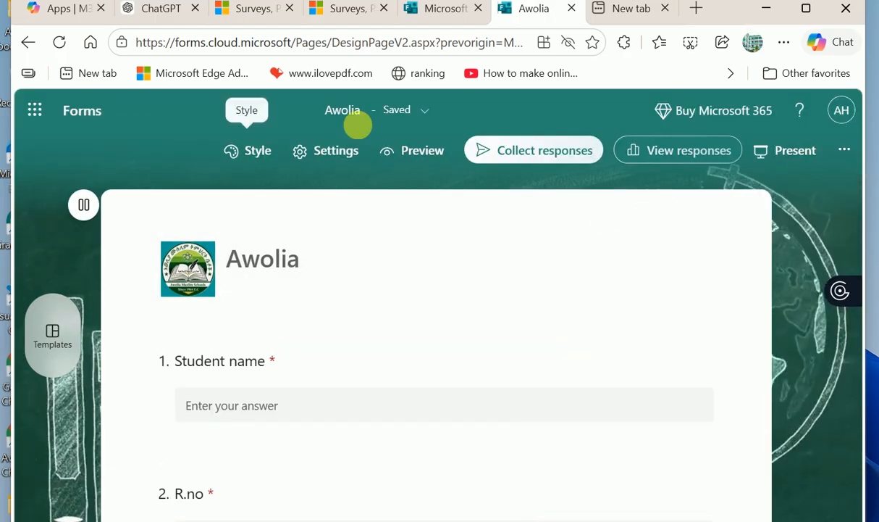
{"action": "left_click", "coordinate": [420, 151]}
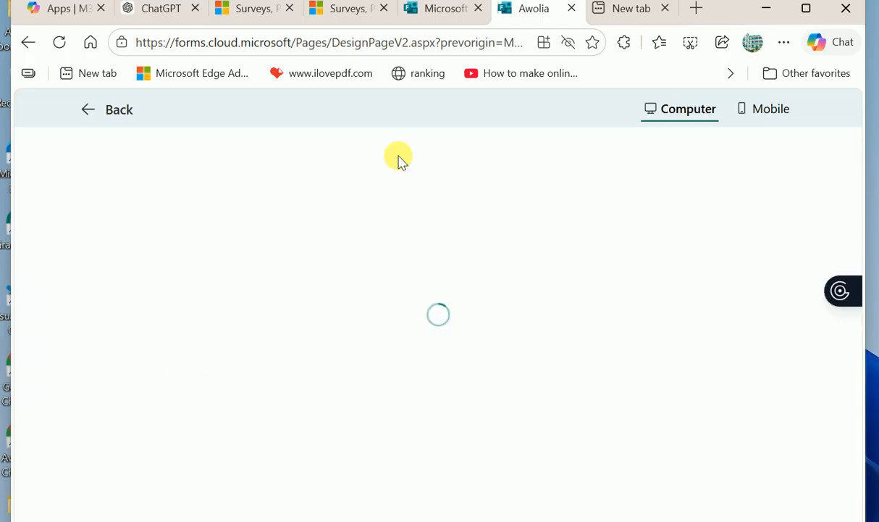
{"action": "left_click", "coordinate": [106, 109]}
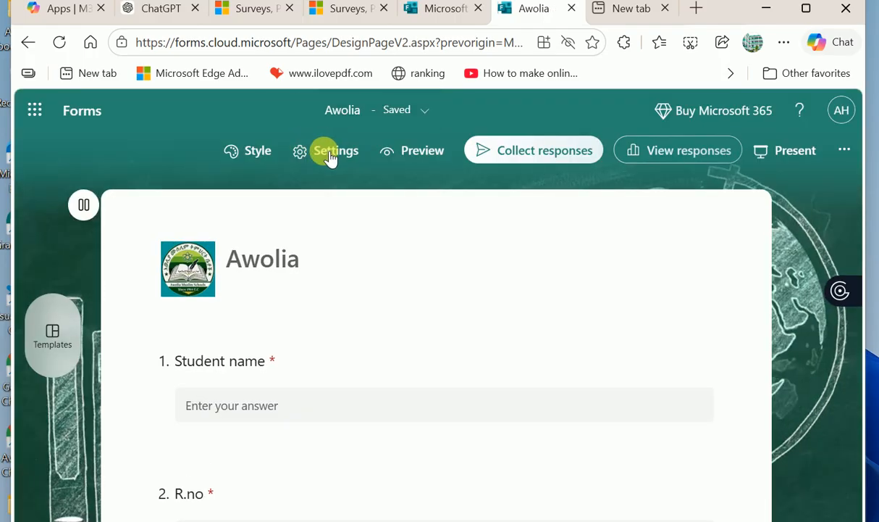
- Bring up the quiz settings and look through the available options
{"action": "left_click", "coordinate": [329, 155]}
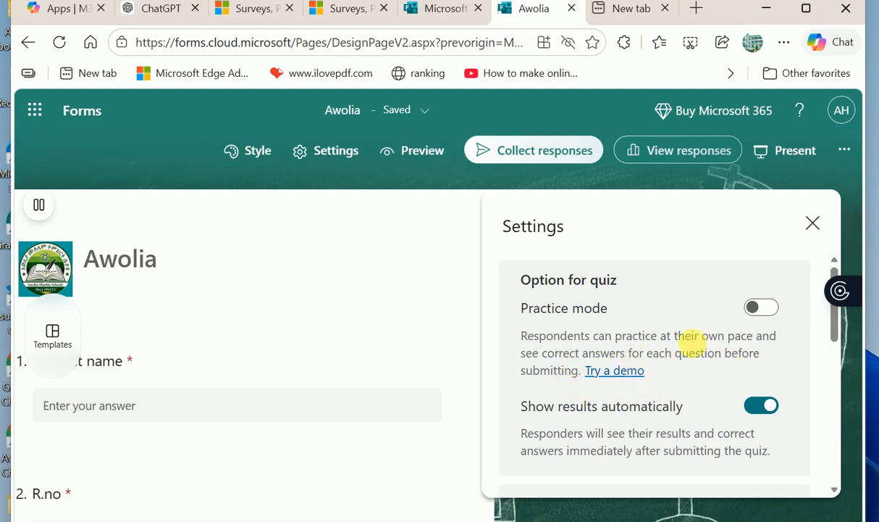
{"action": "scroll", "coordinate": [673, 389], "scroll_direction": "down", "scroll_amount": 2}
{"action": "scroll", "coordinate": [674, 391], "scroll_direction": "up", "scroll_amount": 2}
{"action": "scroll", "coordinate": [674, 389], "scroll_direction": "down", "scroll_amount": 3}
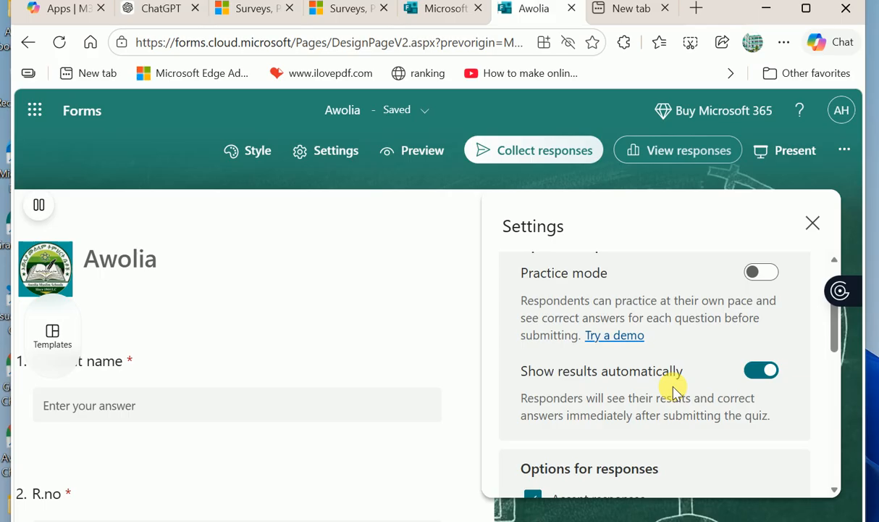
{"action": "scroll", "coordinate": [677, 392], "scroll_direction": "up", "scroll_amount": 3}
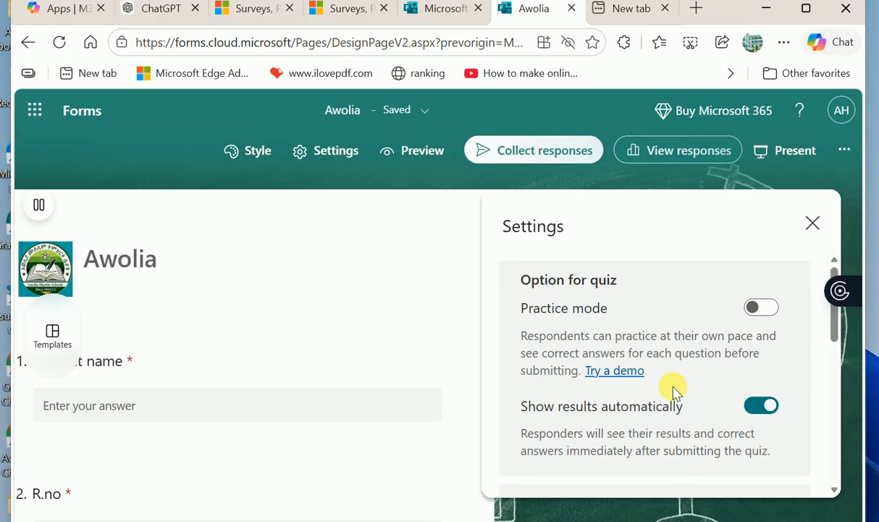
{"action": "scroll", "coordinate": [638, 403], "scroll_direction": "down", "scroll_amount": 3}
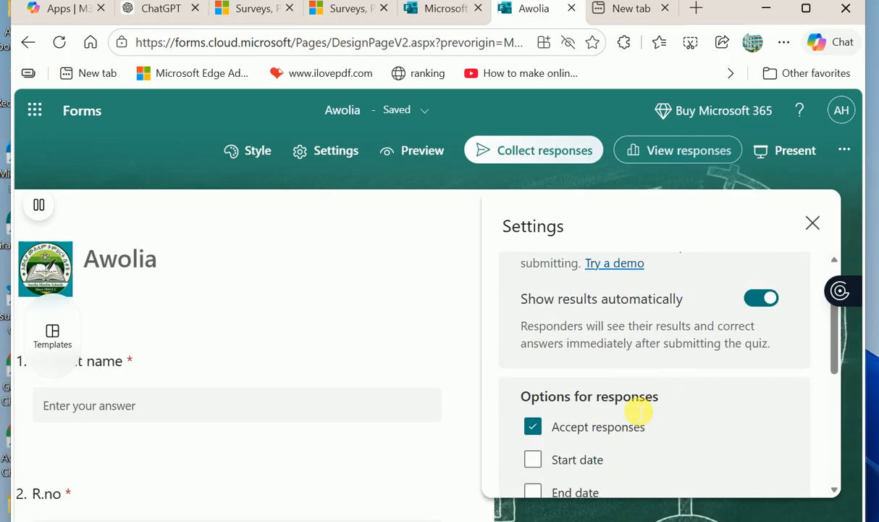
{"action": "scroll", "coordinate": [637, 435], "scroll_direction": "up", "scroll_amount": 1}
{"action": "scroll", "coordinate": [640, 467], "scroll_direction": "up", "scroll_amount": 2}
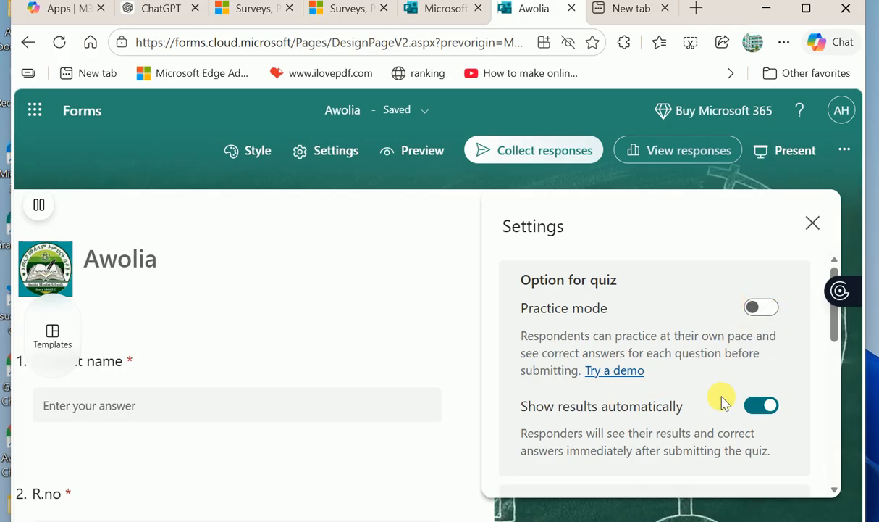
- Toggle Show results automatically off and on, leaving it enabled
{"action": "left_click", "coordinate": [756, 409]}
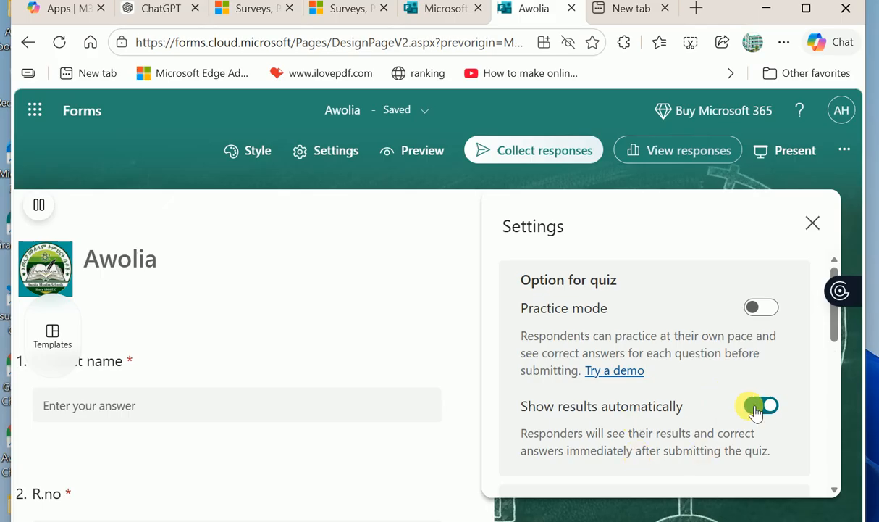
{"action": "left_click", "coordinate": [754, 408]}
{"action": "left_click", "coordinate": [754, 406]}
{"action": "left_click", "coordinate": [752, 404]}
{"action": "left_click", "coordinate": [751, 403]}
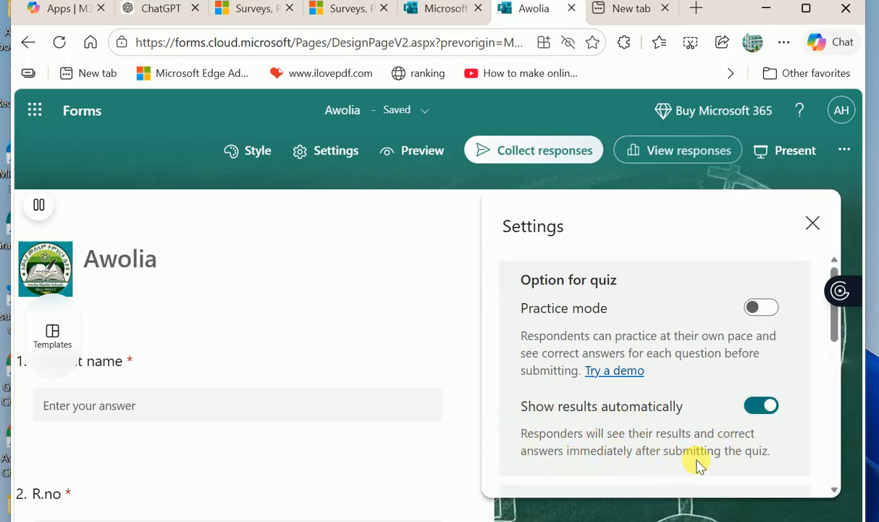
{"action": "scroll", "coordinate": [768, 462], "scroll_direction": "down", "scroll_amount": 1}
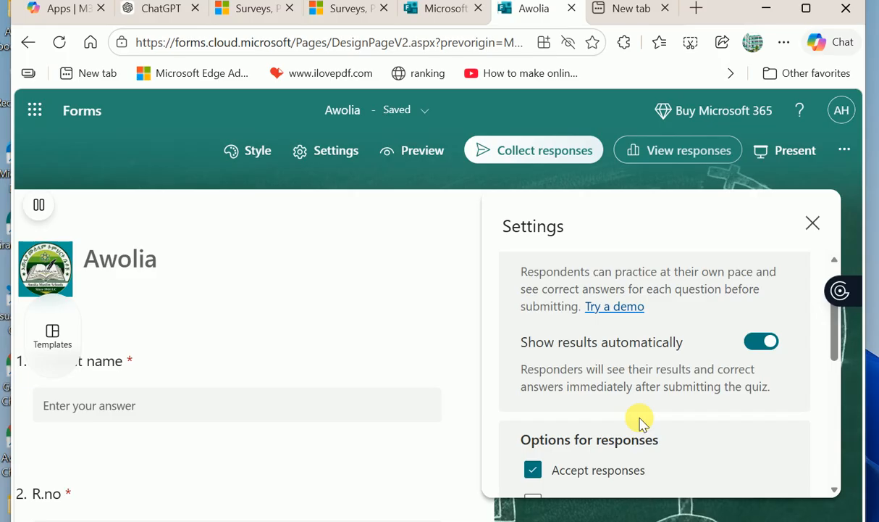
{"action": "scroll", "coordinate": [637, 447], "scroll_direction": "down", "scroll_amount": 1}
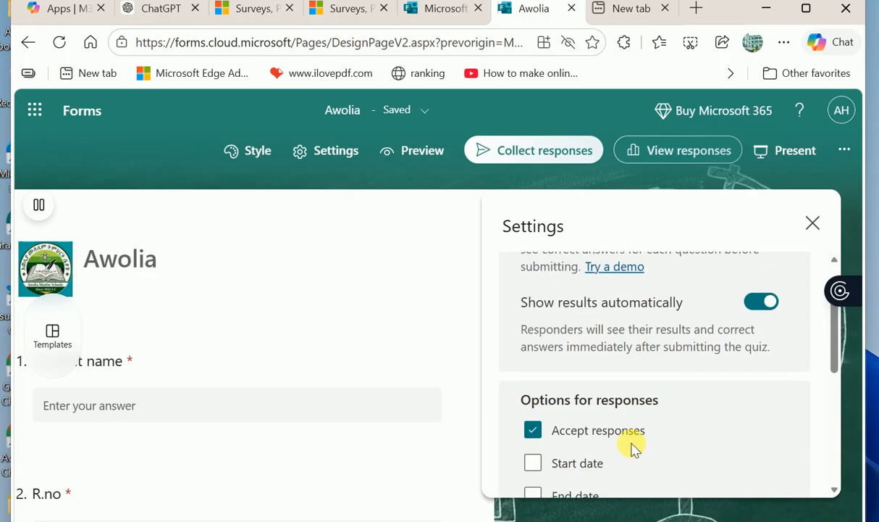
{"action": "scroll", "coordinate": [632, 449], "scroll_direction": "down", "scroll_amount": 2}
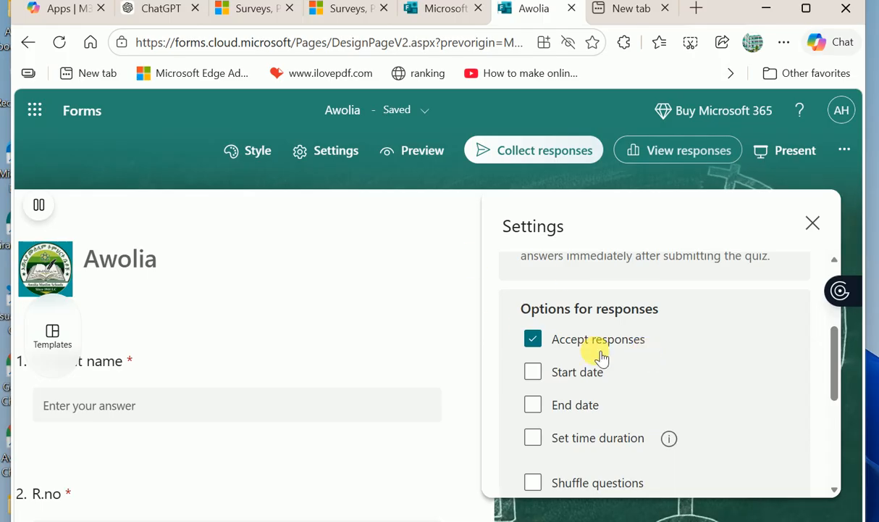
- Keep Accept responses on with start 3/12/2026 6:00 PM and end 3/12/2026 6:15 PM
{"action": "left_click", "coordinate": [540, 341]}
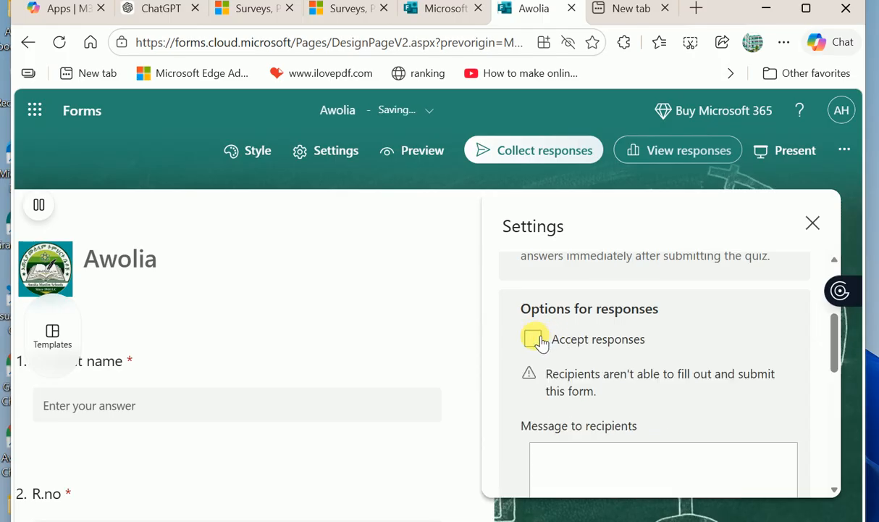
{"action": "left_click", "coordinate": [539, 340]}
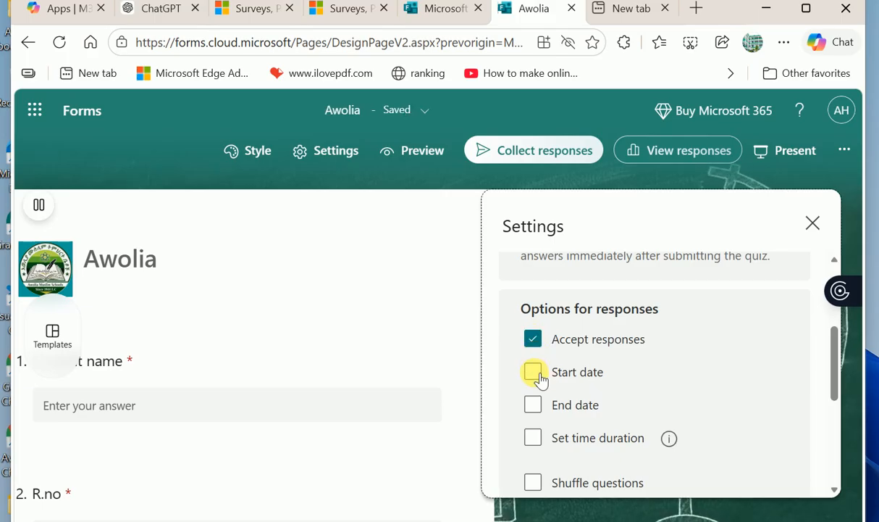
{"action": "left_click", "coordinate": [536, 373]}
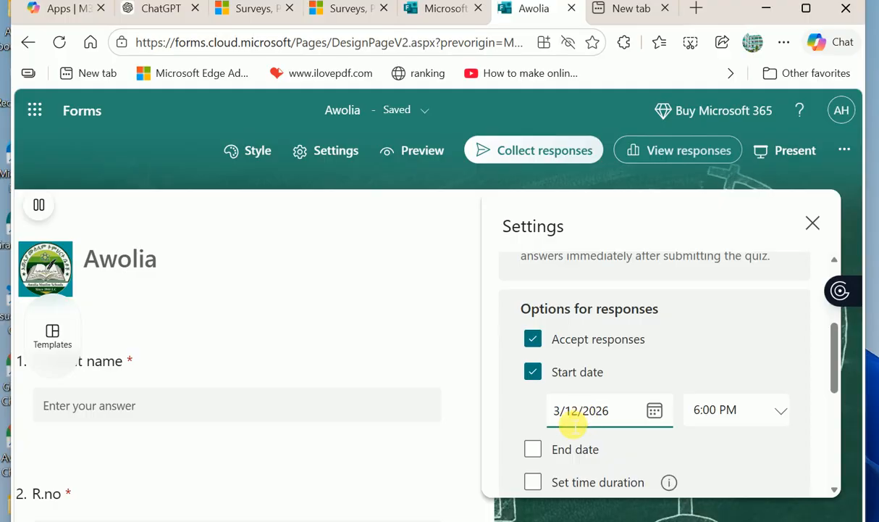
{"action": "left_click", "coordinate": [534, 450]}
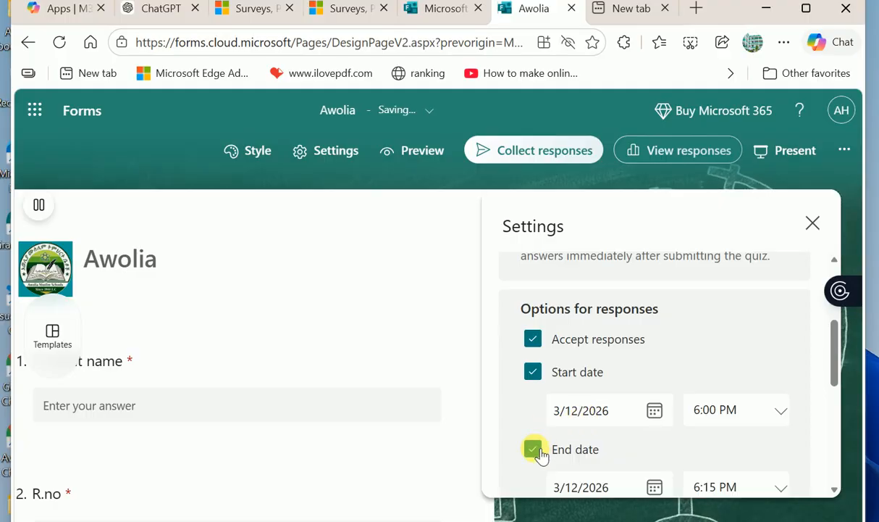
{"action": "scroll", "coordinate": [614, 429], "scroll_direction": "down", "scroll_amount": 1}
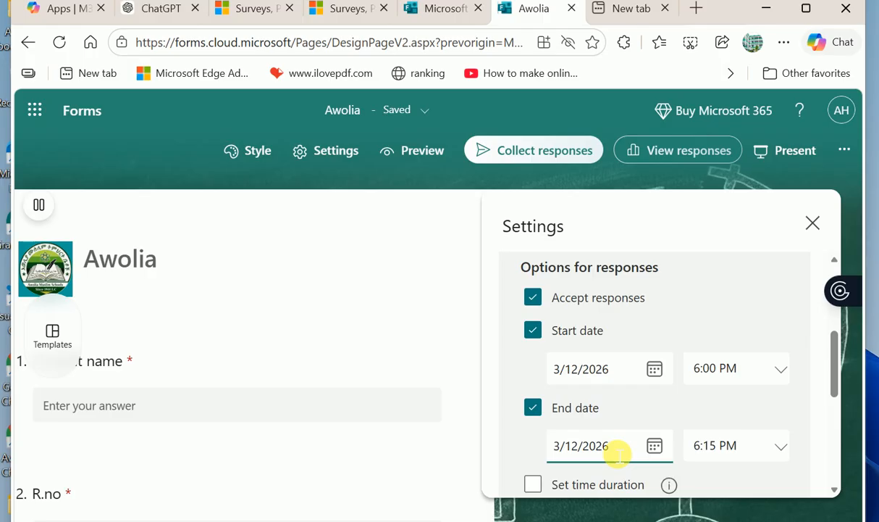
{"action": "scroll", "coordinate": [620, 453], "scroll_direction": "down", "scroll_amount": 3}
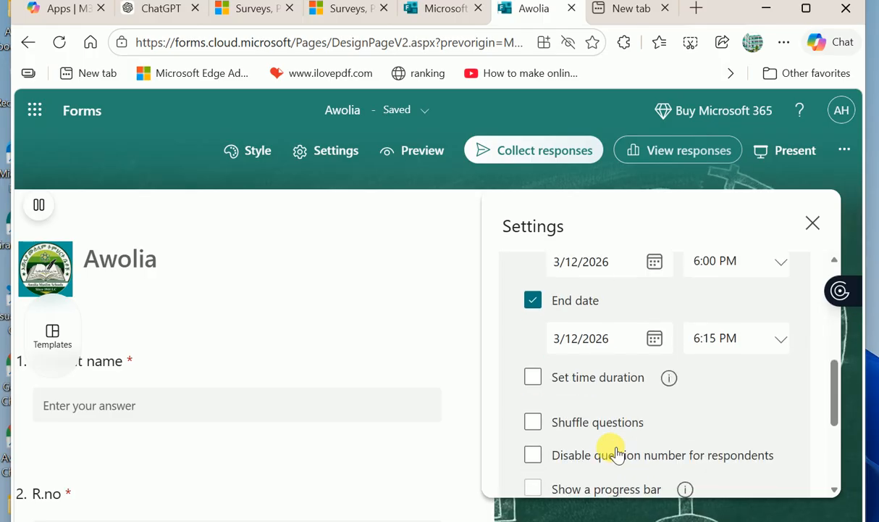
{"action": "left_click", "coordinate": [620, 347]}
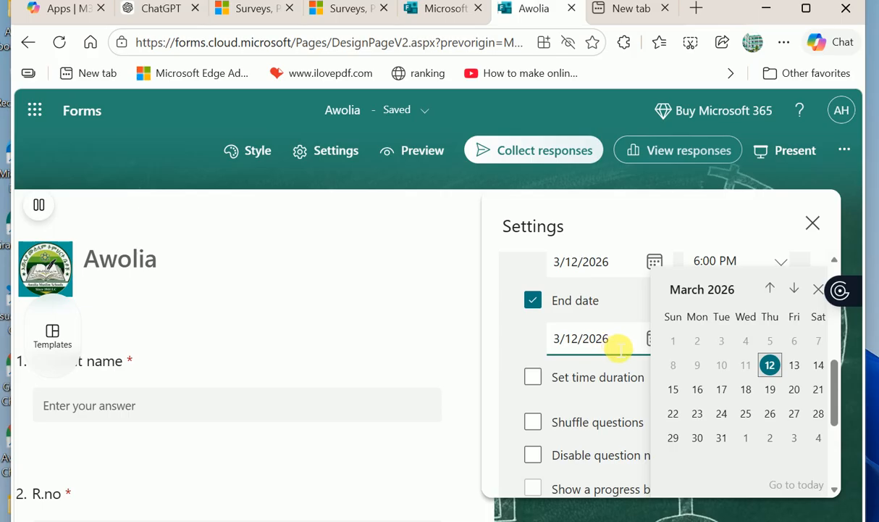
{"action": "left_click", "coordinate": [531, 340]}
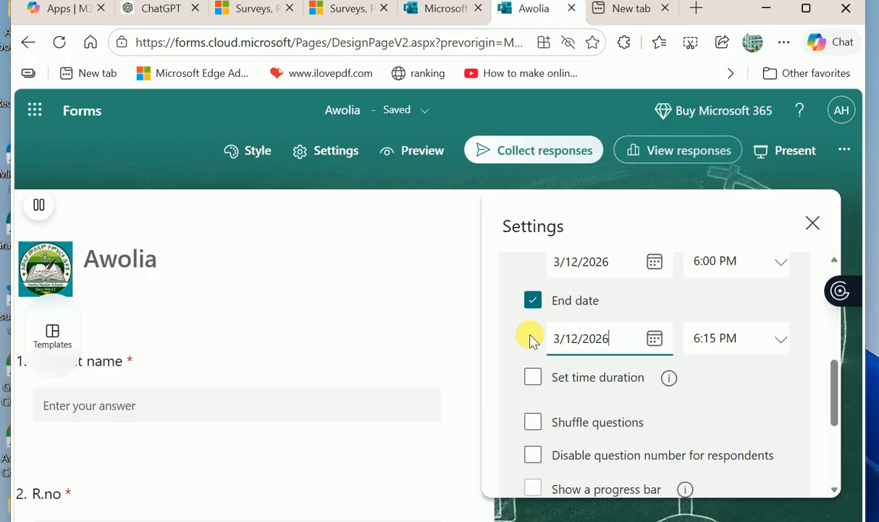
- Set a 6-minute time limit, after trying 40, 60 and 120, and shuffle all questions
{"action": "scroll", "coordinate": [531, 339], "scroll_direction": "down", "scroll_amount": 1}
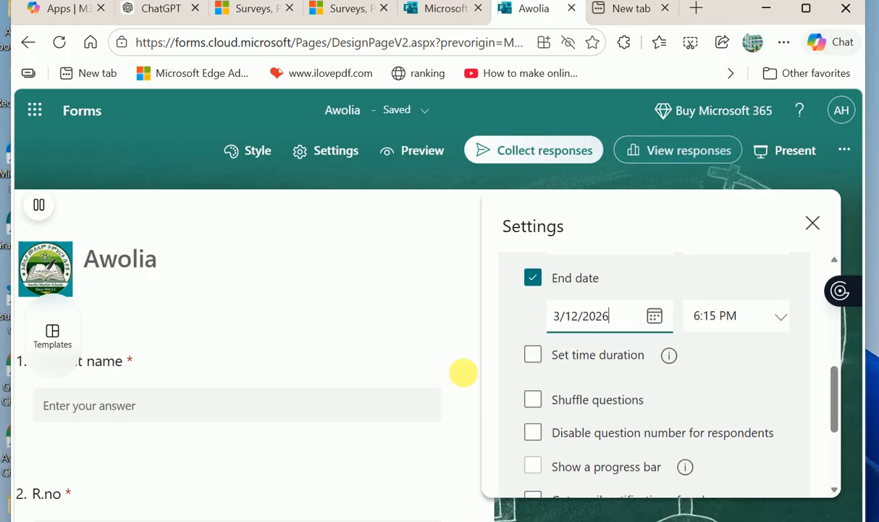
{"action": "left_click", "coordinate": [534, 355]}
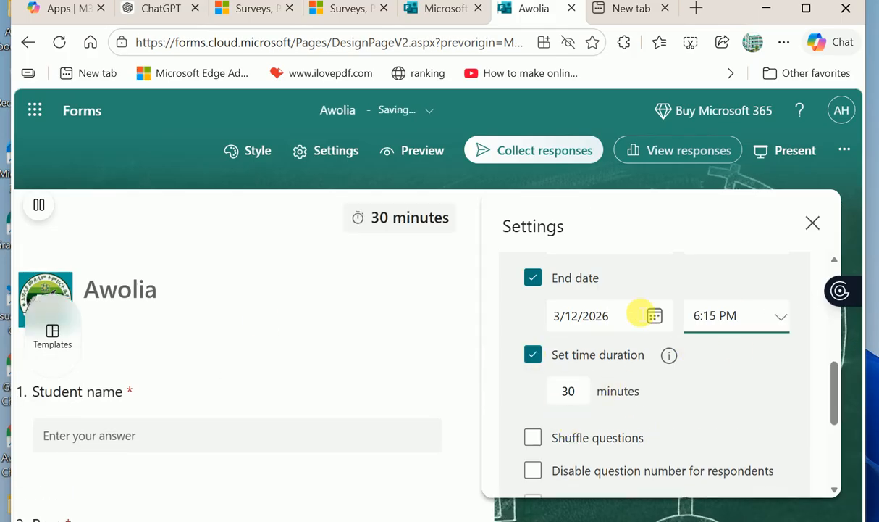
{"action": "left_click", "coordinate": [583, 399]}
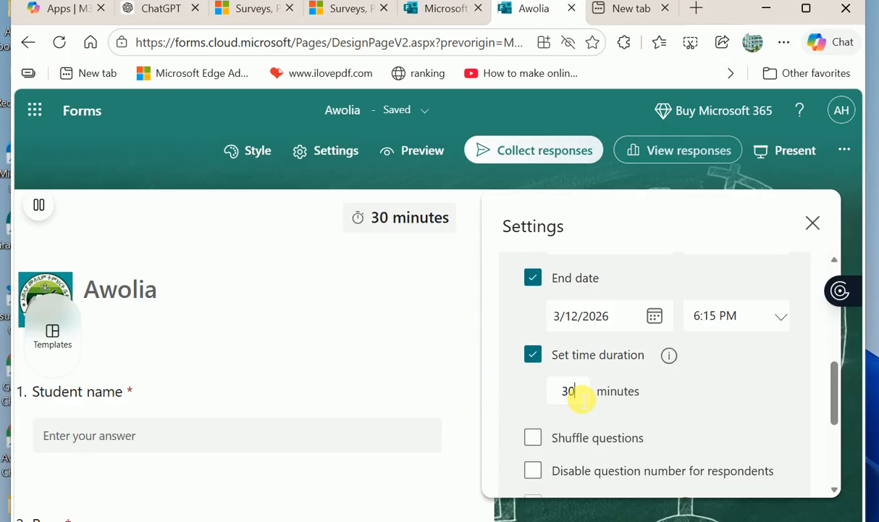
{"action": "key", "text": "BackSpace"}
{"action": "key", "text": "BackSpace"}
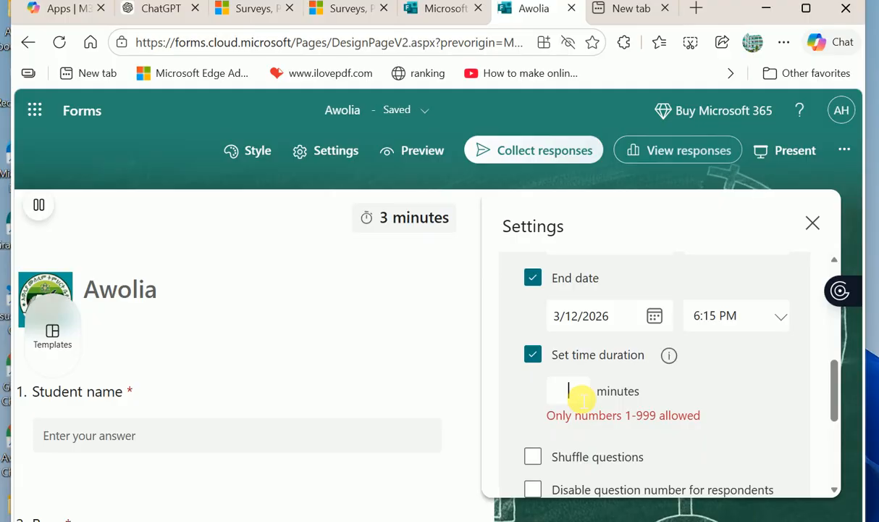
{"action": "type", "text": "40"}
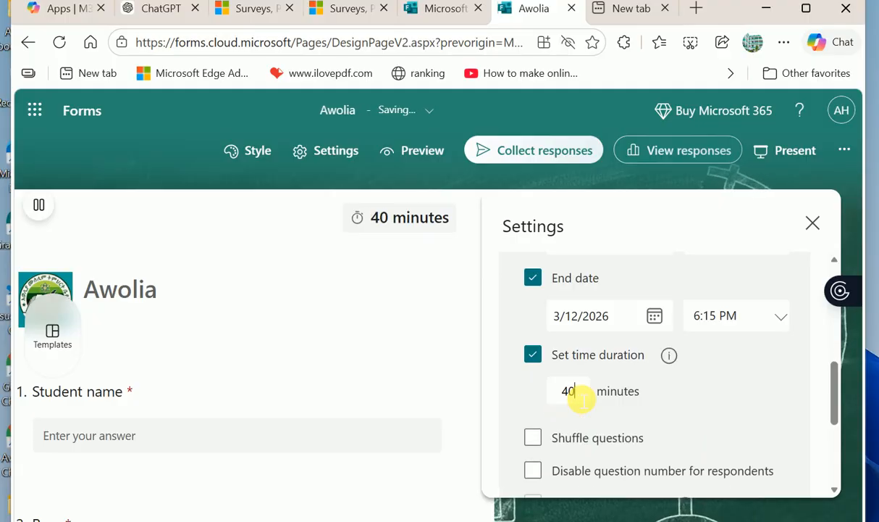
{"action": "key", "text": "BackSpace"}
{"action": "key", "text": "BackSpace"}
{"action": "type", "text": "60"}
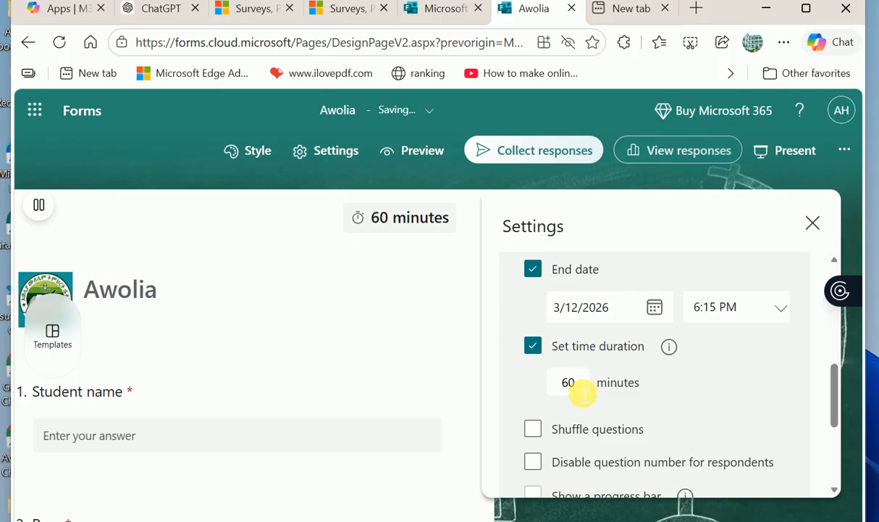
{"action": "key", "text": "BackSpace"}
{"action": "key", "text": "BackSpace"}
{"action": "type", "text": "120"}
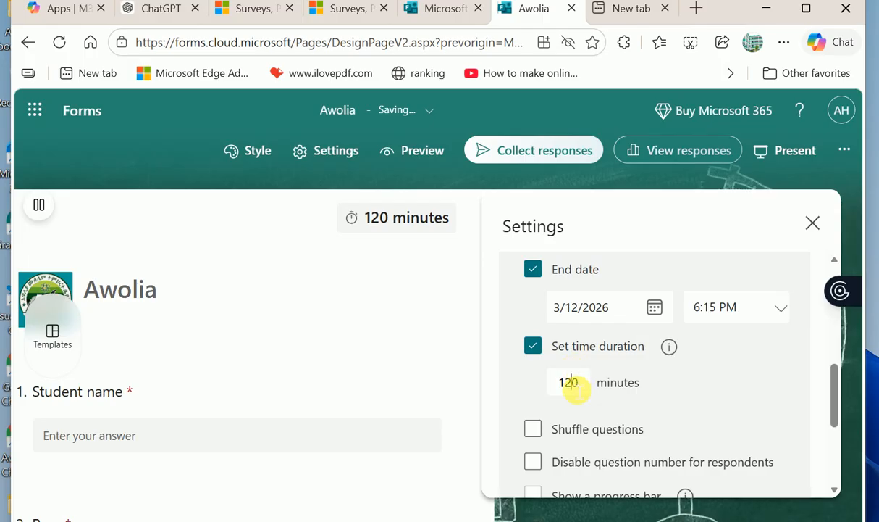
{"action": "key", "text": "BackSpace"}
{"action": "key", "text": "BackSpace"}
{"action": "key", "text": "BackSpace"}
{"action": "type", "text": "6"}
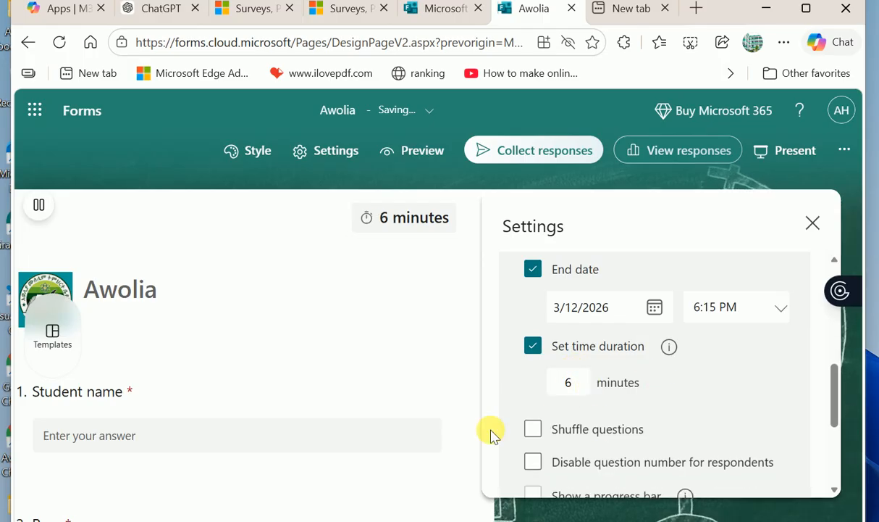
{"action": "left_click", "coordinate": [555, 430]}
- Change the time limit from 6 to 60 minutes, keeping Shuffle questions ticked
{"action": "scroll", "coordinate": [556, 433], "scroll_direction": "down", "scroll_amount": 1}
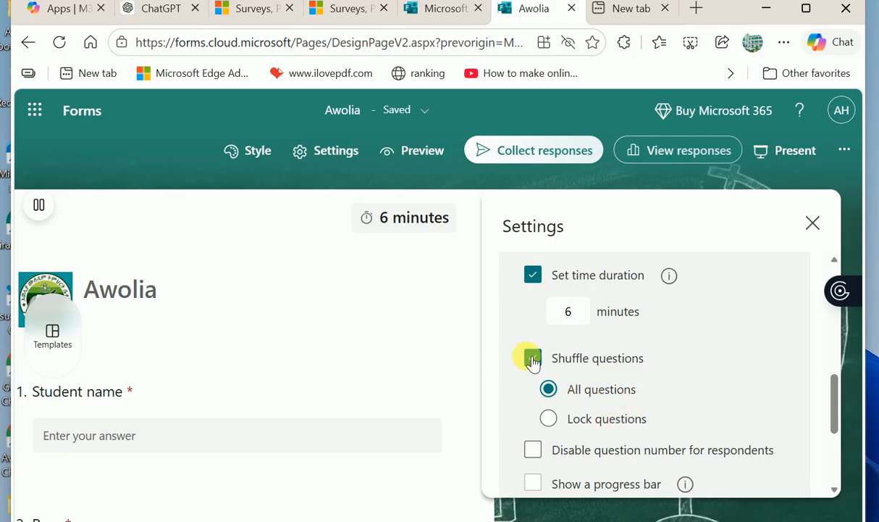
{"action": "left_click", "coordinate": [532, 358]}
{"action": "left_click", "coordinate": [532, 358]}
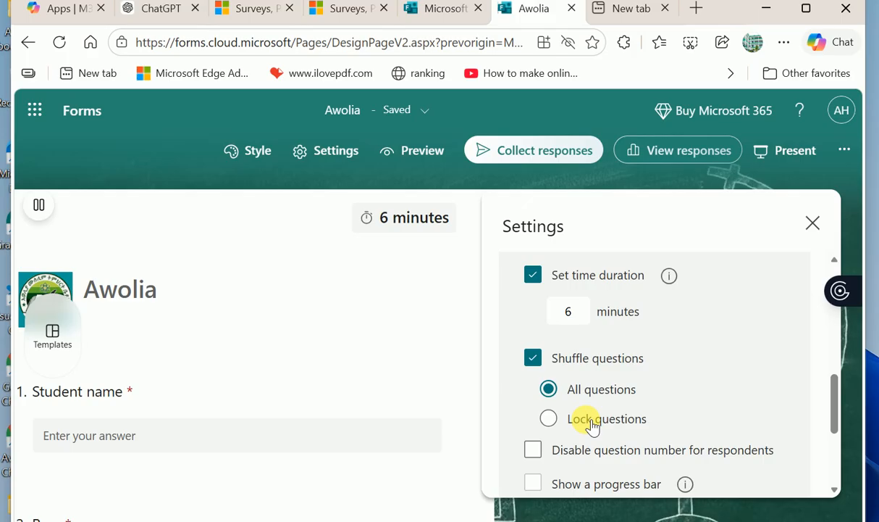
{"action": "left_click", "coordinate": [585, 318]}
{"action": "type", "text": "0"}
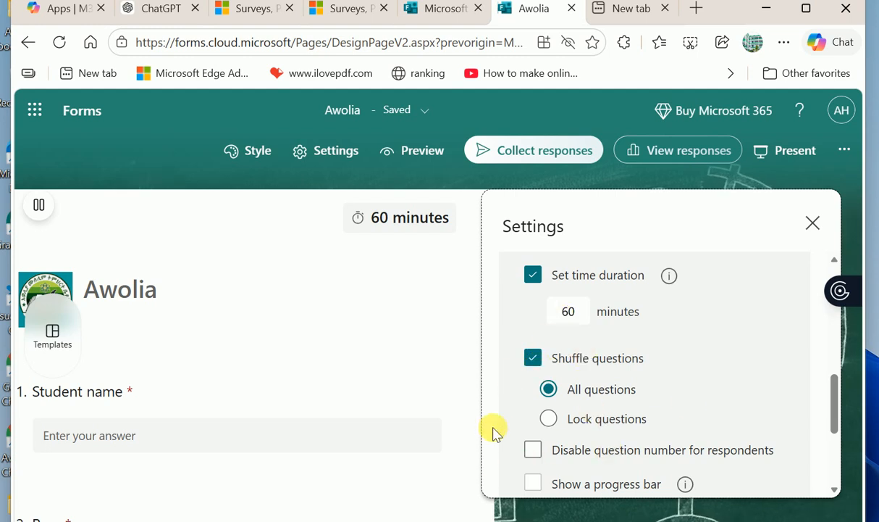
- Tick Disable question number, Get email notification of each response, and Hide Submit another response
{"action": "scroll", "coordinate": [572, 442], "scroll_direction": "down", "scroll_amount": 1}
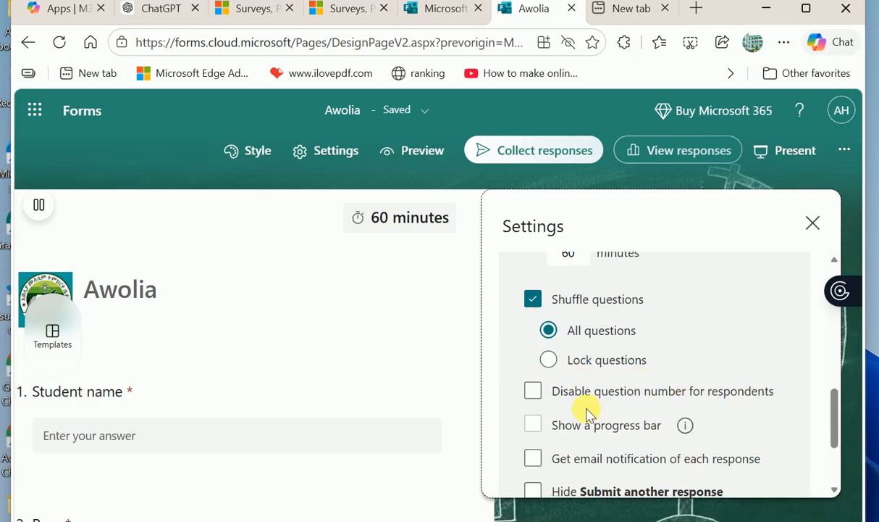
{"action": "left_click", "coordinate": [541, 396]}
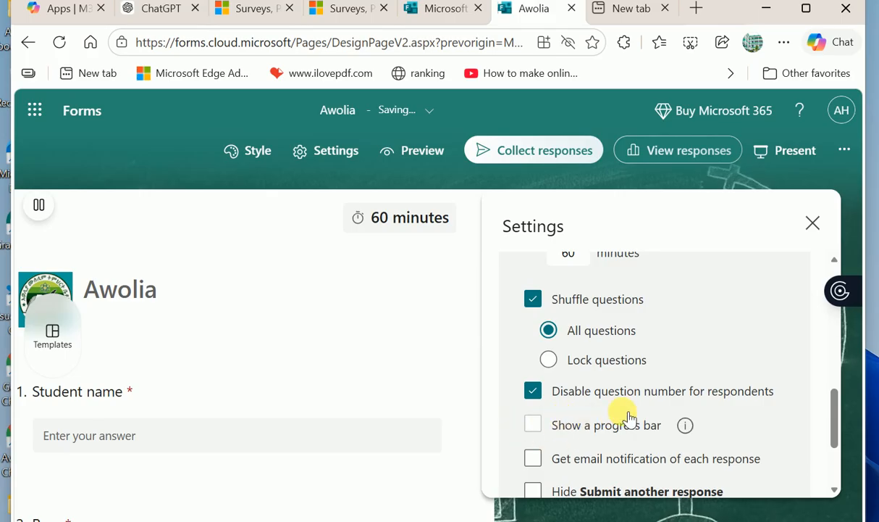
{"action": "scroll", "coordinate": [625, 414], "scroll_direction": "down", "scroll_amount": 1}
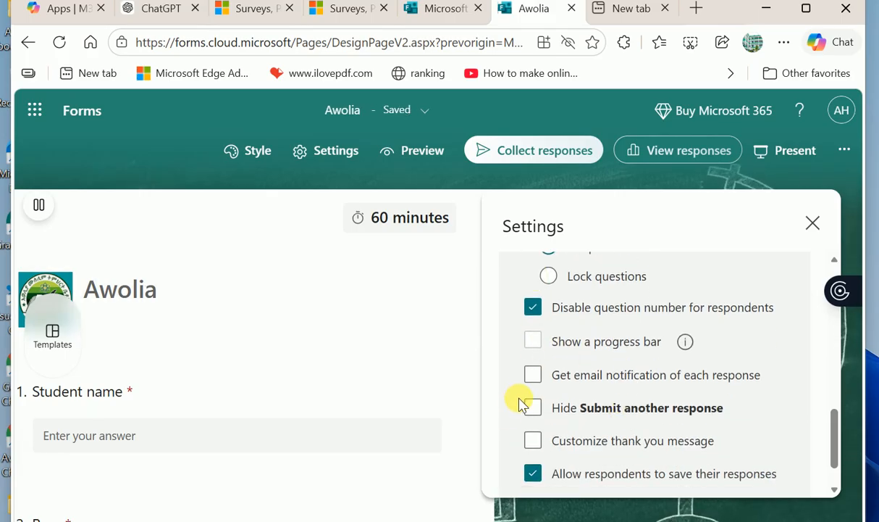
{"action": "left_click", "coordinate": [536, 380]}
{"action": "left_click", "coordinate": [536, 380]}
{"action": "left_click", "coordinate": [537, 379]}
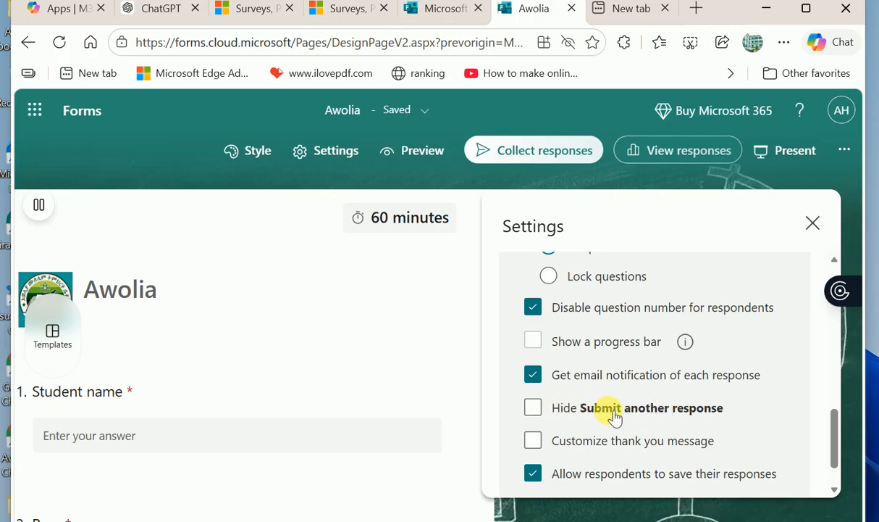
{"action": "left_click", "coordinate": [540, 416]}
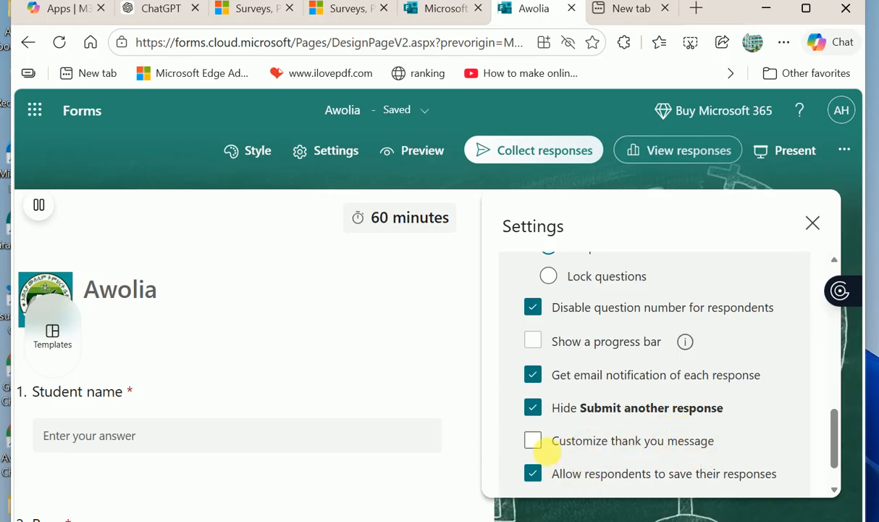
- Turn on a custom thank-you message reading 'enamsegnalen'
{"action": "left_click", "coordinate": [533, 441]}
{"action": "scroll", "coordinate": [608, 437], "scroll_direction": "down", "scroll_amount": 2}
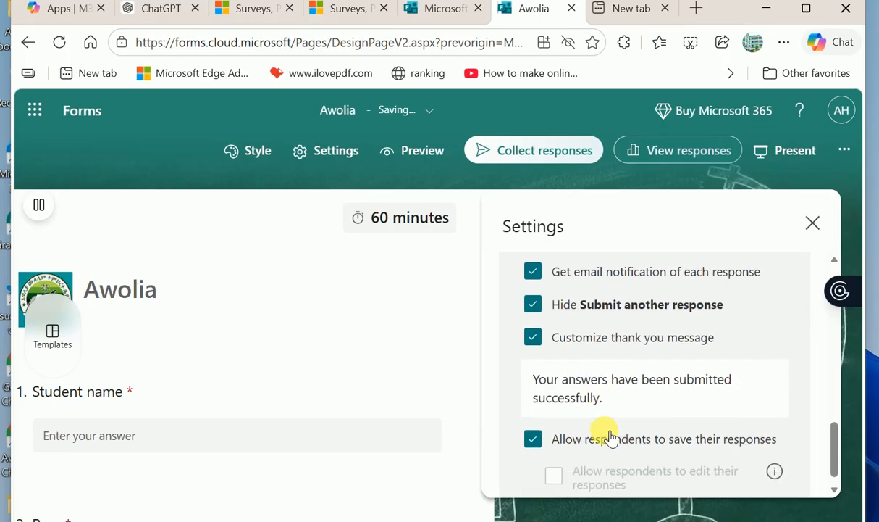
{"action": "left_click", "coordinate": [624, 389]}
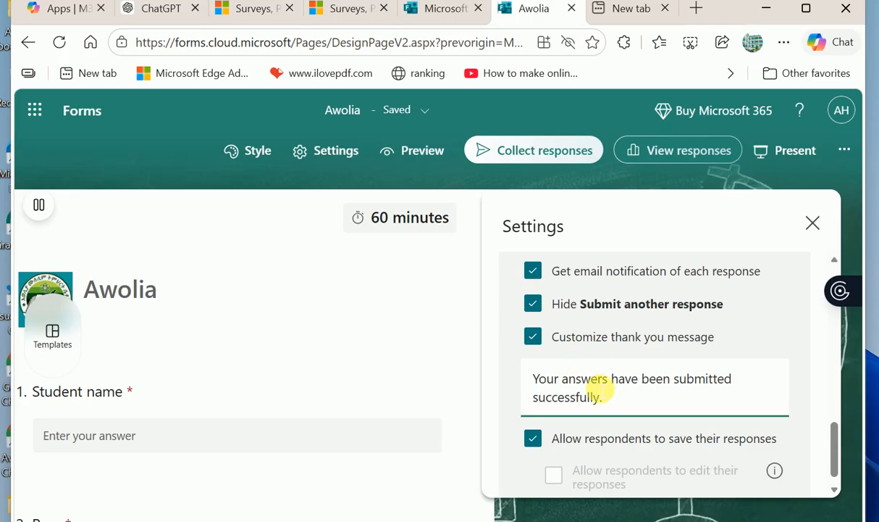
{"action": "triple_click", "coordinate": [606, 398]}
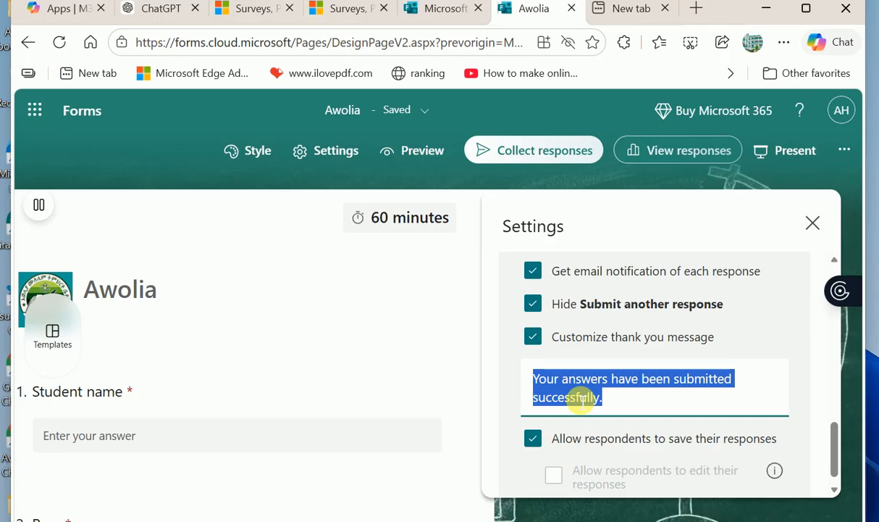
{"action": "type", "text": "enam"}
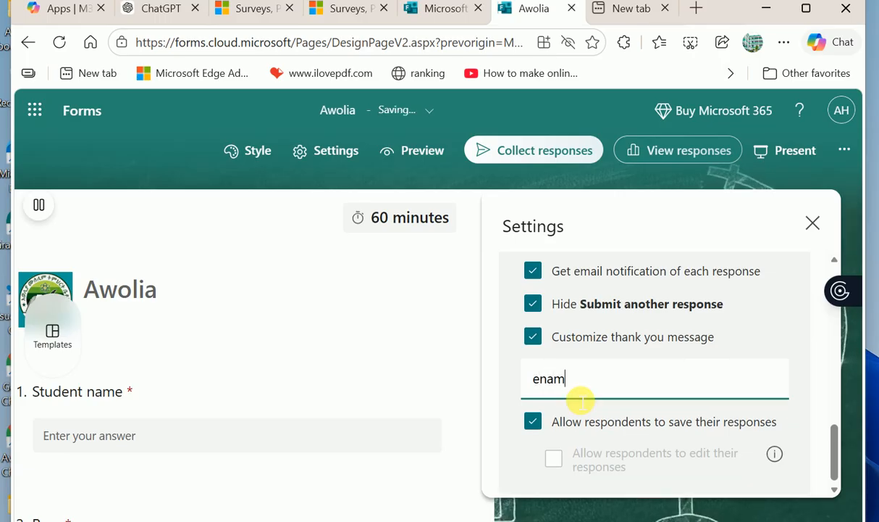
{"action": "type", "text": "seg"}
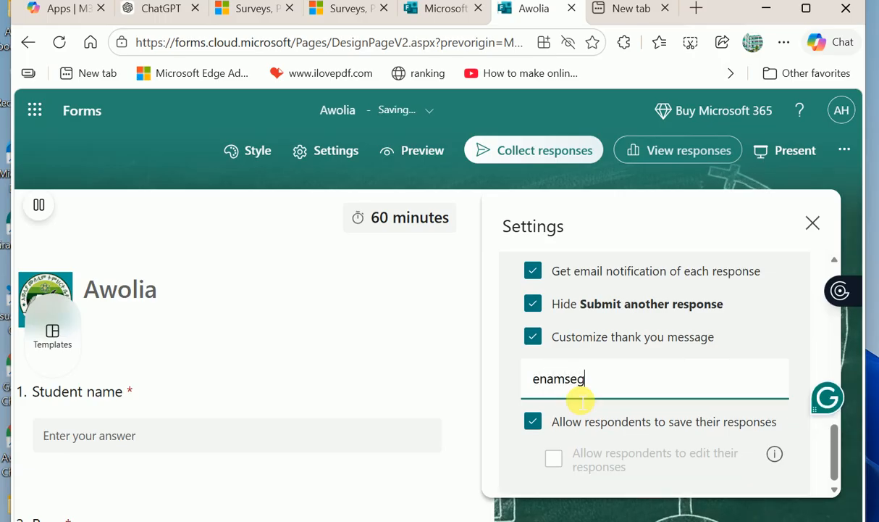
{"action": "type", "text": "nalen"}
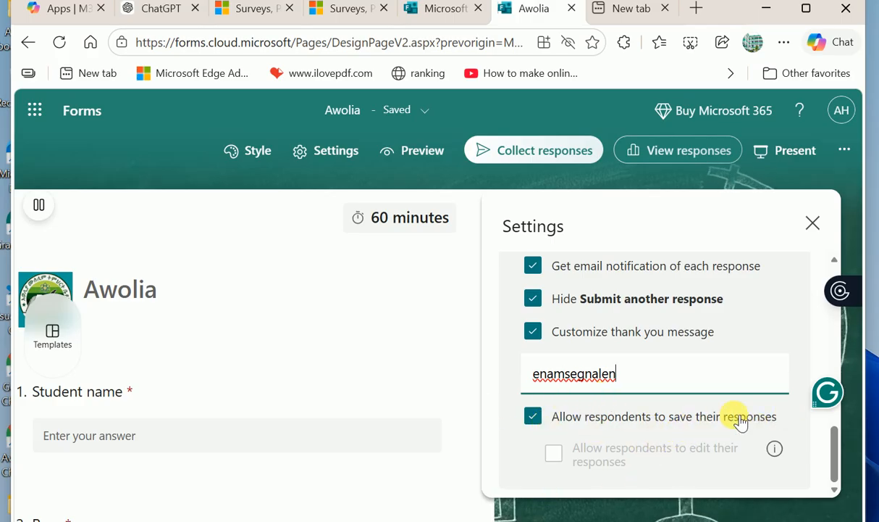
- Untick Allow respondents to save their responses and close the settings
{"action": "left_click", "coordinate": [534, 417]}
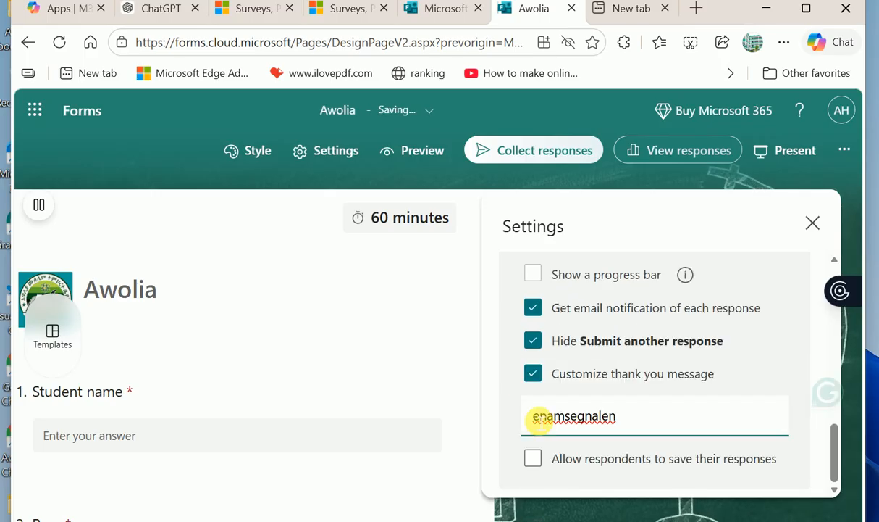
{"action": "left_click", "coordinate": [543, 463]}
{"action": "left_click", "coordinate": [543, 462]}
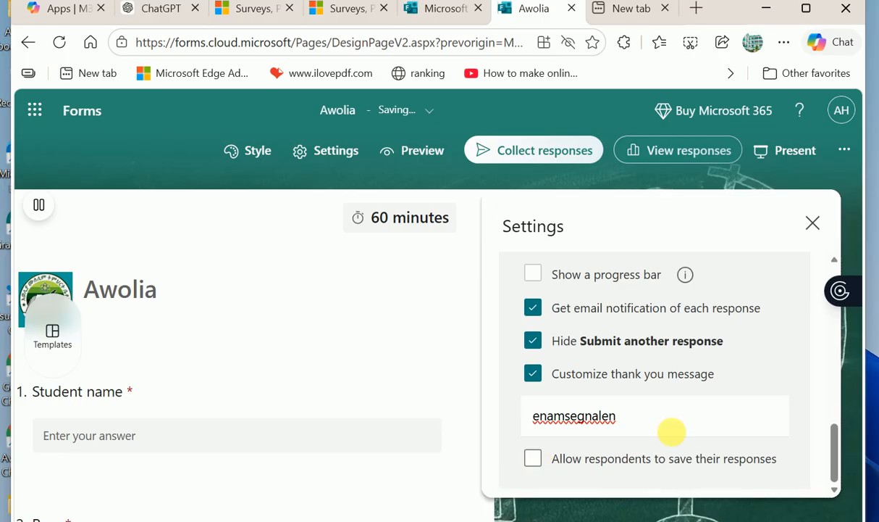
{"action": "scroll", "coordinate": [677, 387], "scroll_direction": "up", "scroll_amount": 5}
{"action": "scroll", "coordinate": [678, 385], "scroll_direction": "up", "scroll_amount": 6}
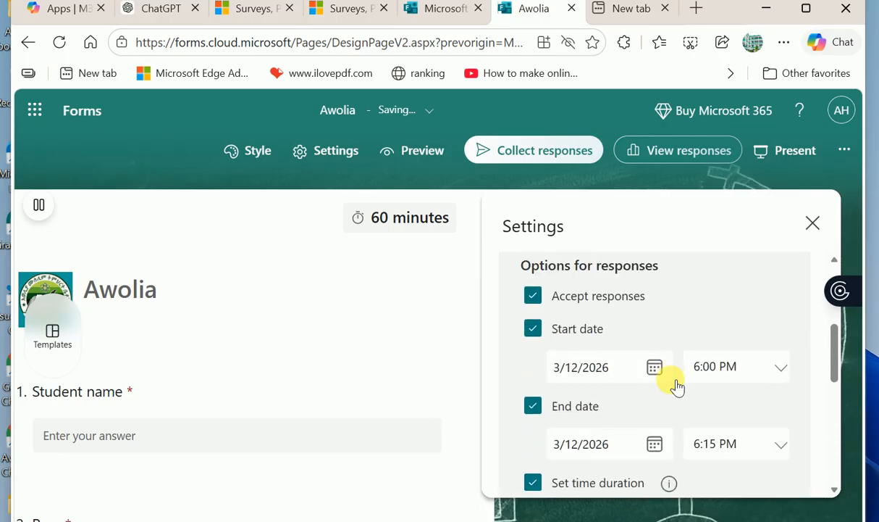
{"action": "left_click", "coordinate": [812, 224]}
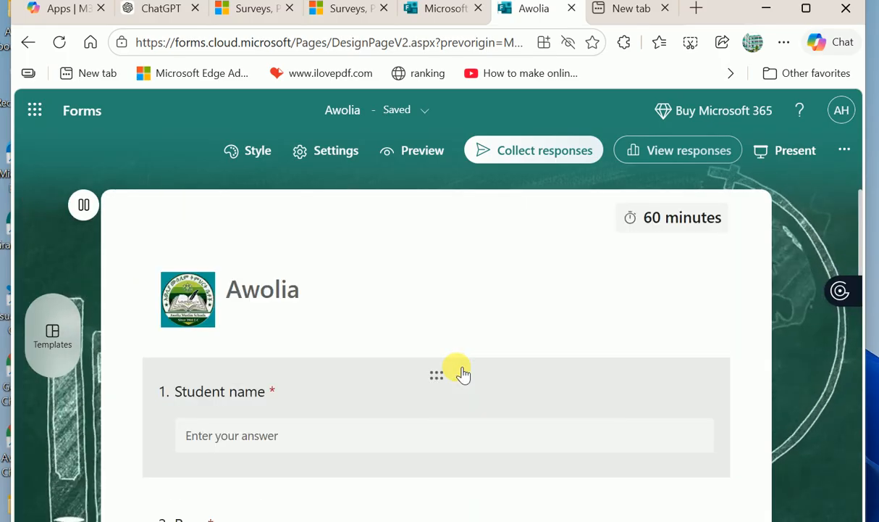
- Bring up the Collect responses sharing options for the Awolia quiz
{"action": "scroll", "coordinate": [464, 373], "scroll_direction": "down", "scroll_amount": 5}
{"action": "scroll", "coordinate": [464, 373], "scroll_direction": "up", "scroll_amount": 5}
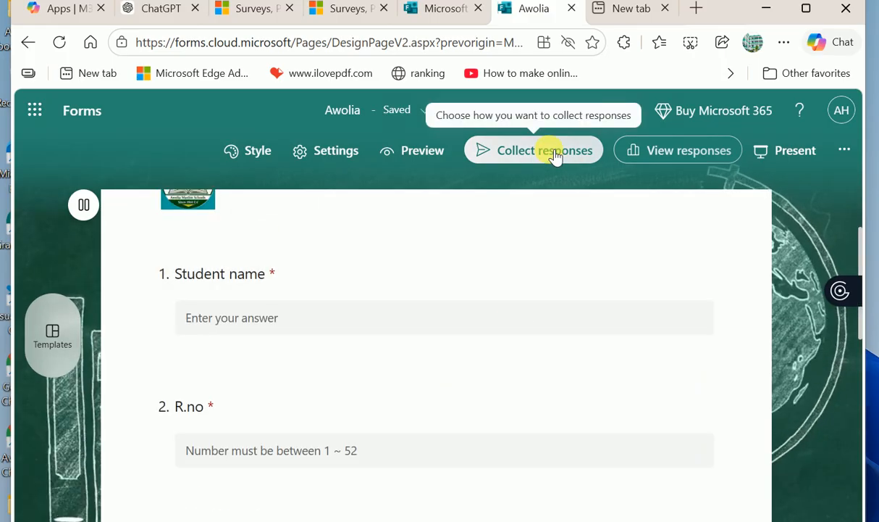
{"action": "left_click", "coordinate": [554, 155]}
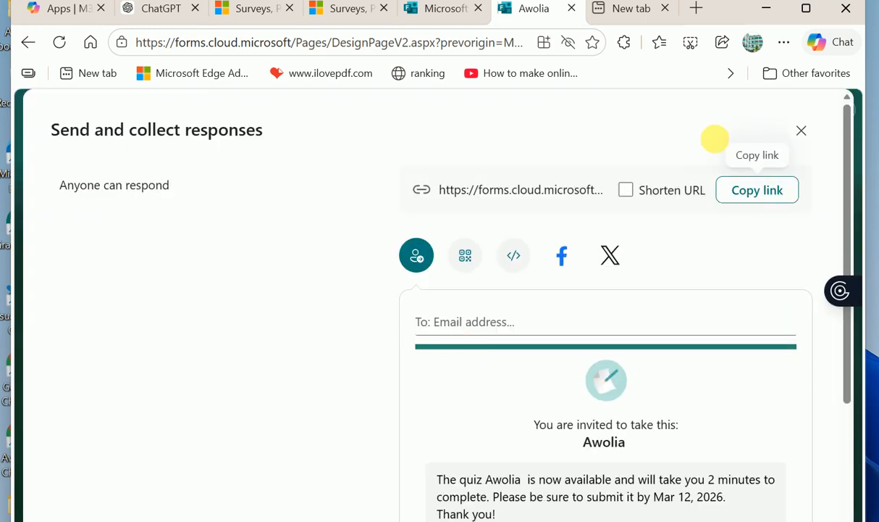
- Enable Shorten URL, copy the shortened Awolia quiz link, and close the sharing dialog
{"action": "left_click", "coordinate": [626, 192]}
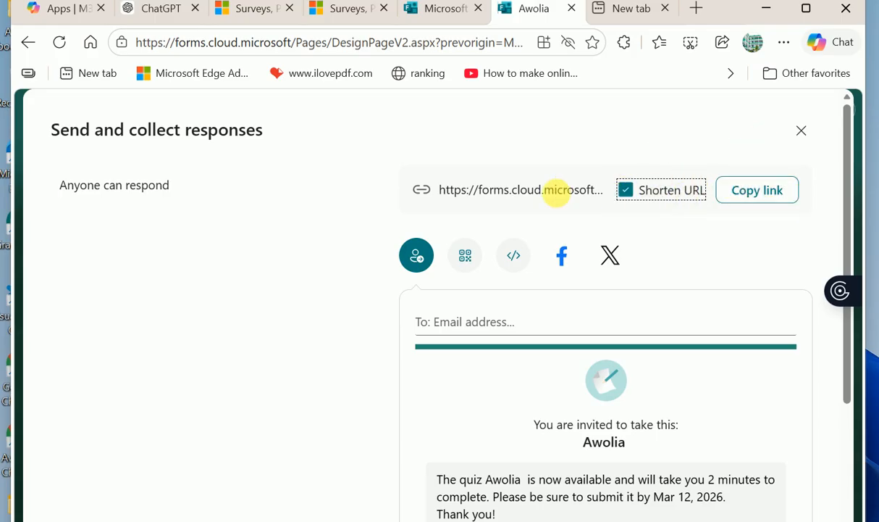
{"action": "left_click", "coordinate": [757, 190]}
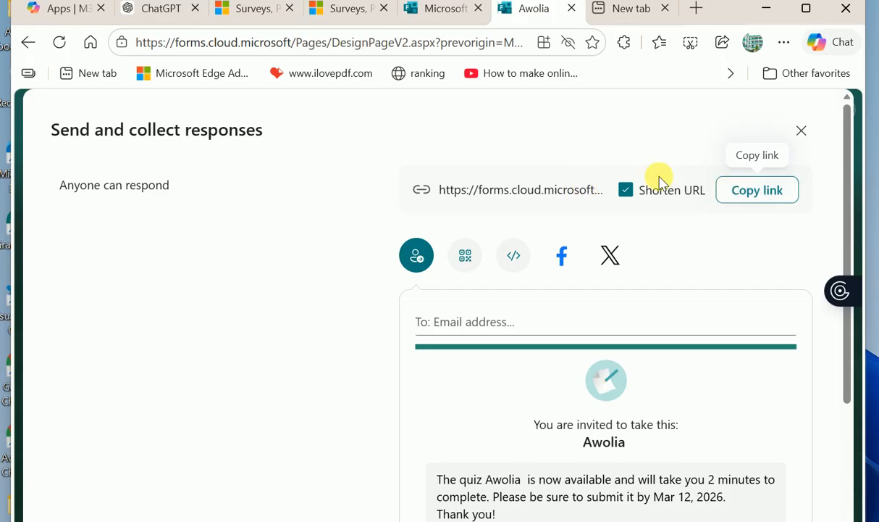
{"action": "left_click", "coordinate": [733, 192]}
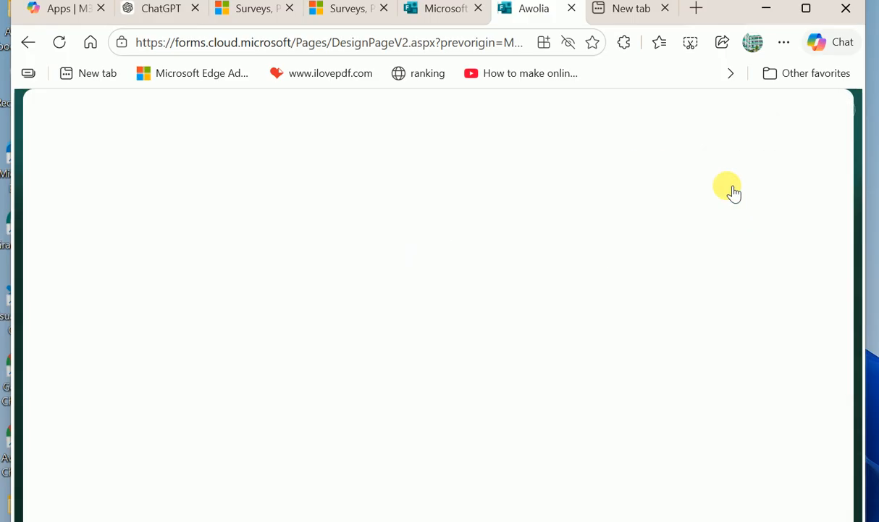
{"action": "scroll", "coordinate": [590, 424], "scroll_direction": "down", "scroll_amount": 3}
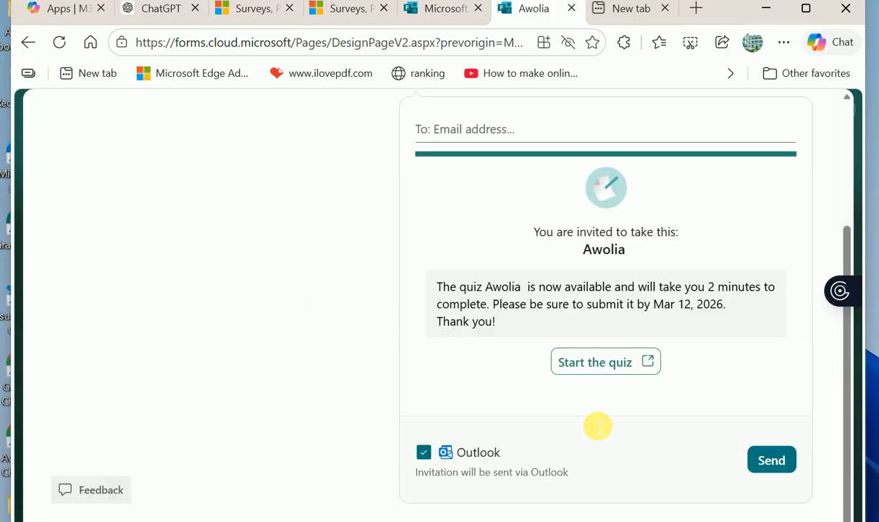
{"action": "scroll", "coordinate": [594, 421], "scroll_direction": "up", "scroll_amount": 3}
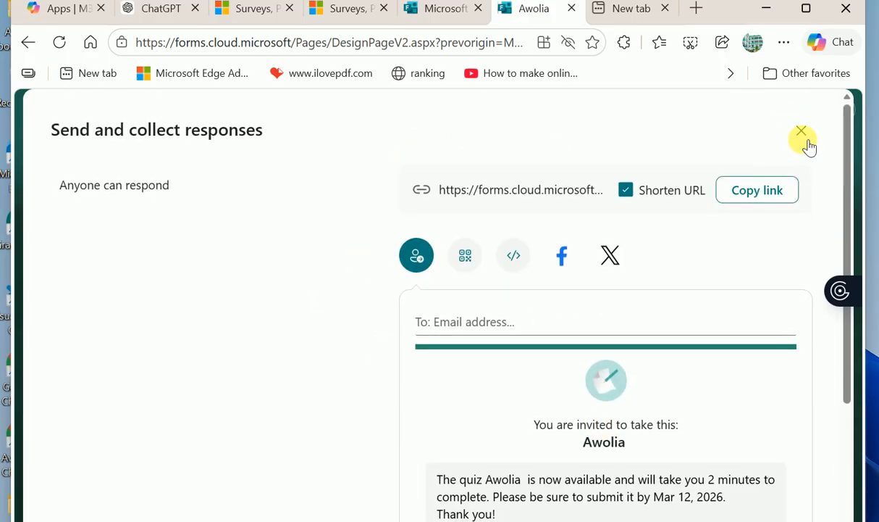
{"action": "left_click", "coordinate": [802, 131]}
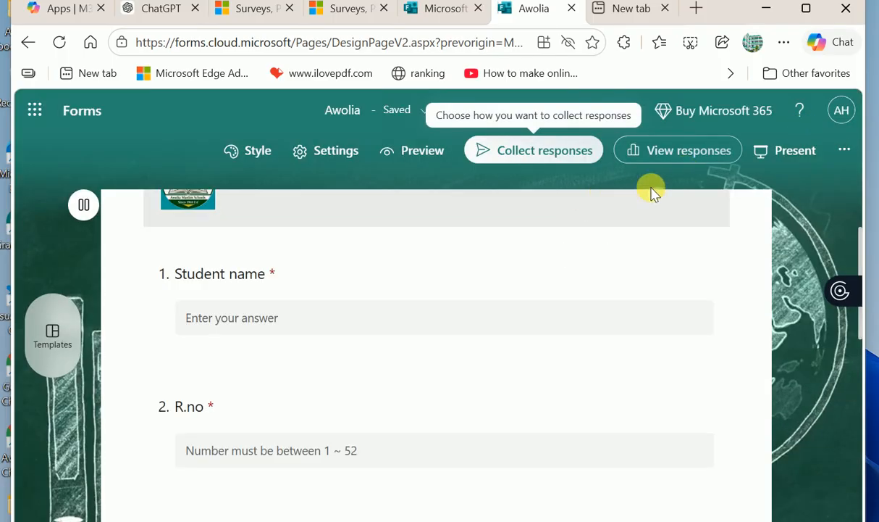
- Show the Awolia Responses Overview with 0 responses, 0 average score and 00:00 average time
{"action": "scroll", "coordinate": [413, 384], "scroll_direction": "down", "scroll_amount": 6}
{"action": "scroll", "coordinate": [413, 384], "scroll_direction": "up", "scroll_amount": 4}
{"action": "scroll", "coordinate": [413, 384], "scroll_direction": "down", "scroll_amount": 5}
{"action": "scroll", "coordinate": [413, 384], "scroll_direction": "up", "scroll_amount": 10}
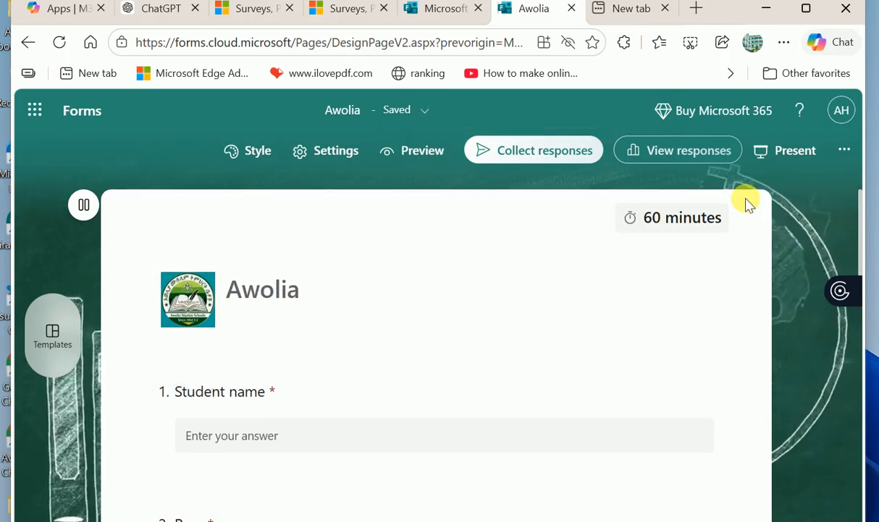
{"action": "left_click", "coordinate": [692, 150]}
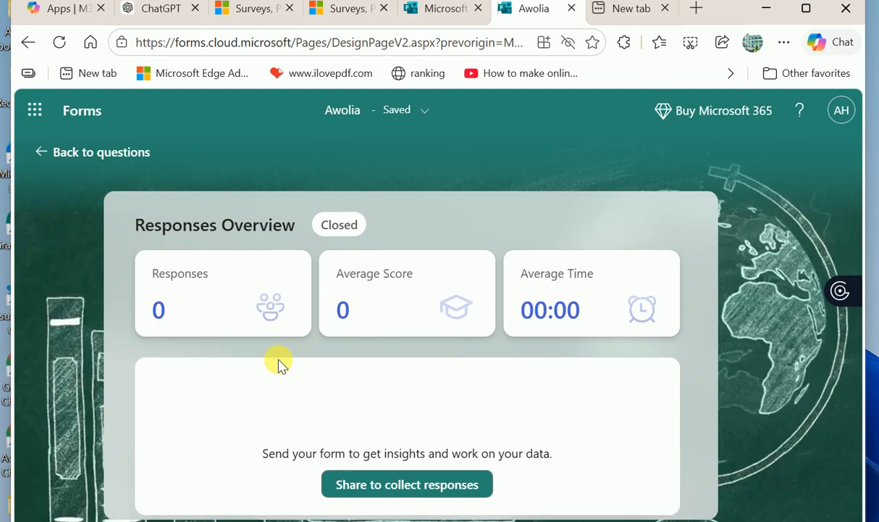
{"action": "scroll", "coordinate": [281, 365], "scroll_direction": "down", "scroll_amount": 1}
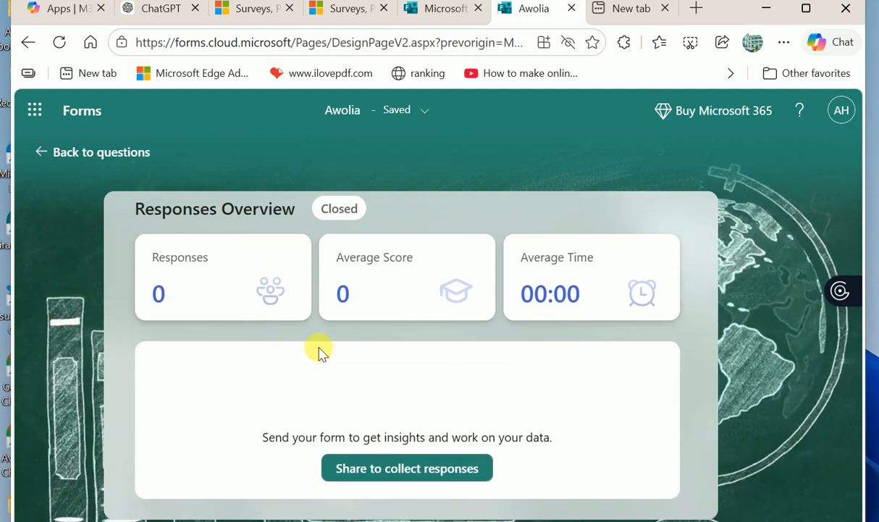
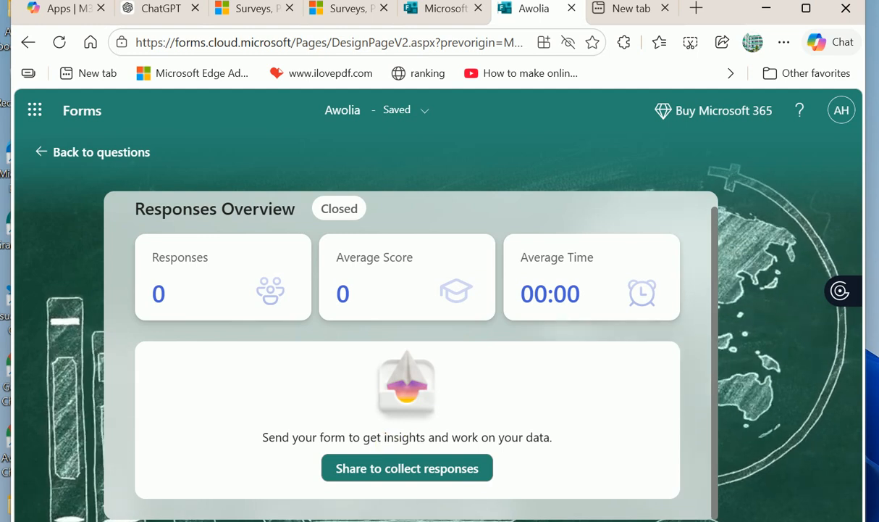
- Leave the Awolia Responses Overview and go back to editing the quiz's questions
{"action": "left_click", "coordinate": [52, 153]}
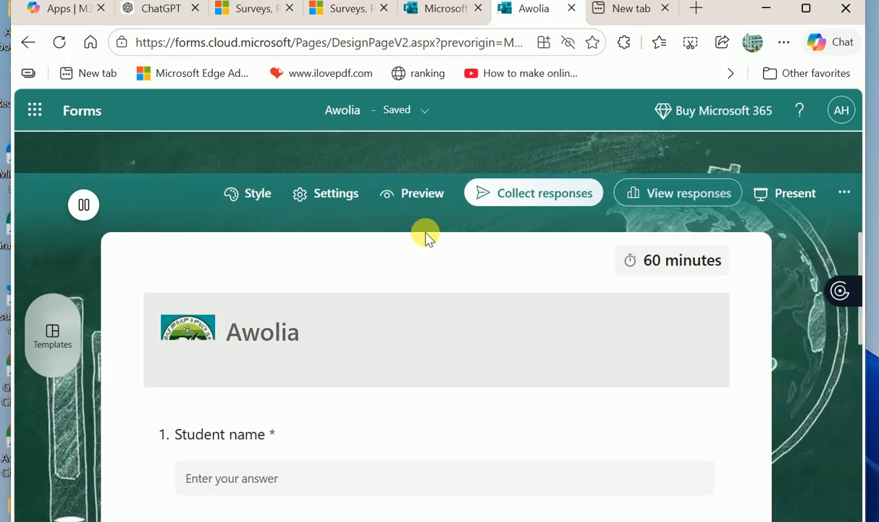
{"action": "scroll", "coordinate": [426, 233], "scroll_direction": "down", "scroll_amount": 2}
{"action": "scroll", "coordinate": [426, 233], "scroll_direction": "up", "scroll_amount": 1}
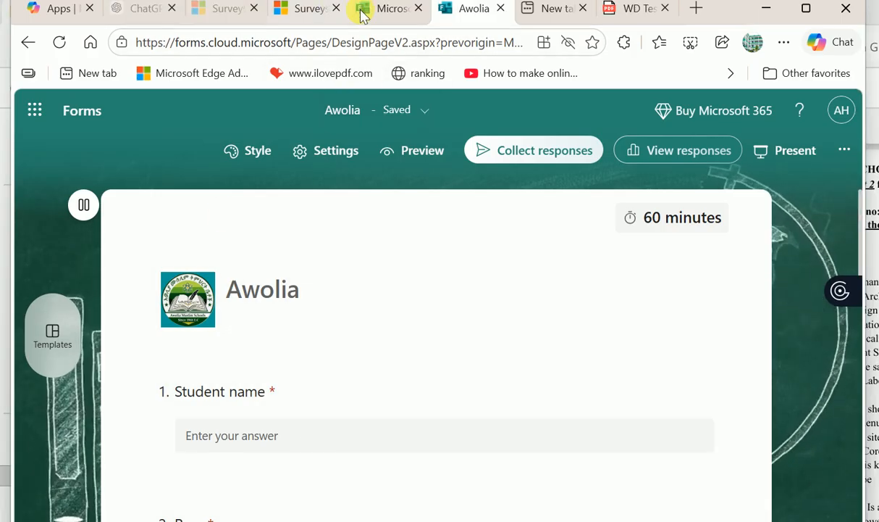
- On the Forms home page, start a Quick import from a Word or PDF file
{"action": "left_click", "coordinate": [369, 16]}
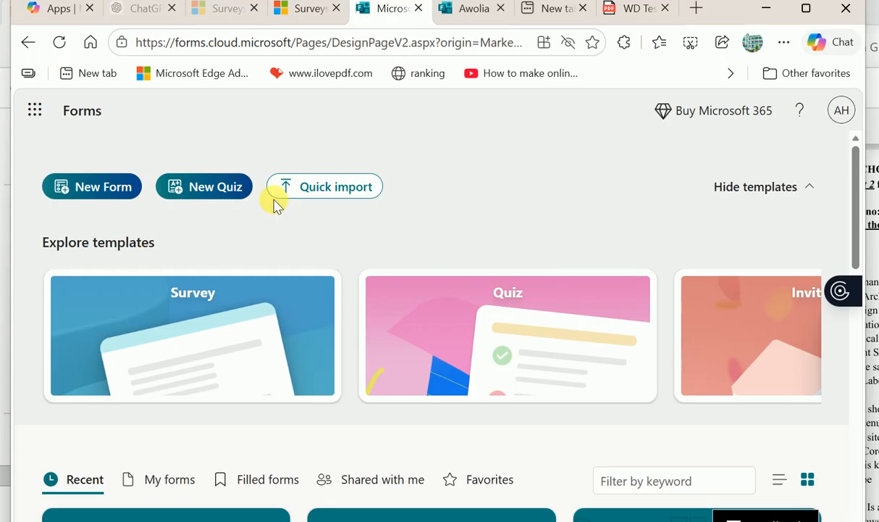
{"action": "left_click", "coordinate": [308, 187]}
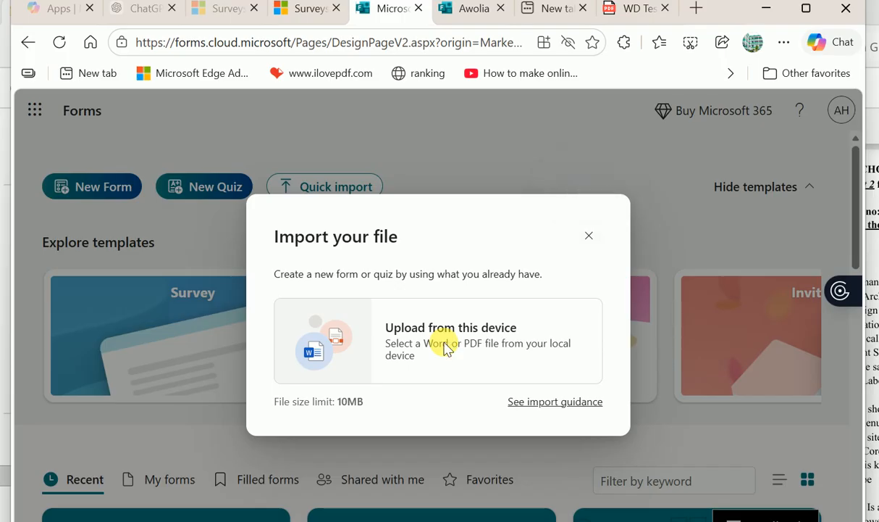
- Upload the WD Test 2 for G-12 PDF from the QUESTIN BANK > G-12 WD folder
{"action": "left_click", "coordinate": [410, 373]}
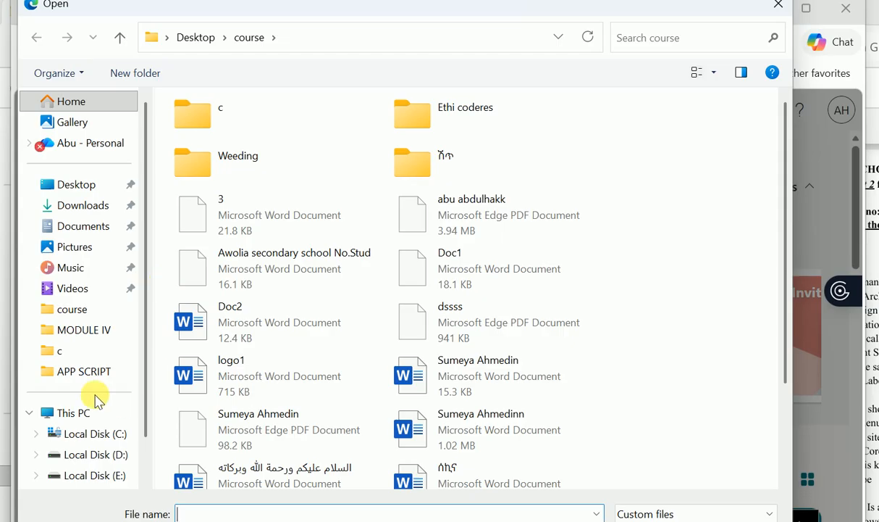
{"action": "left_click", "coordinate": [107, 331]}
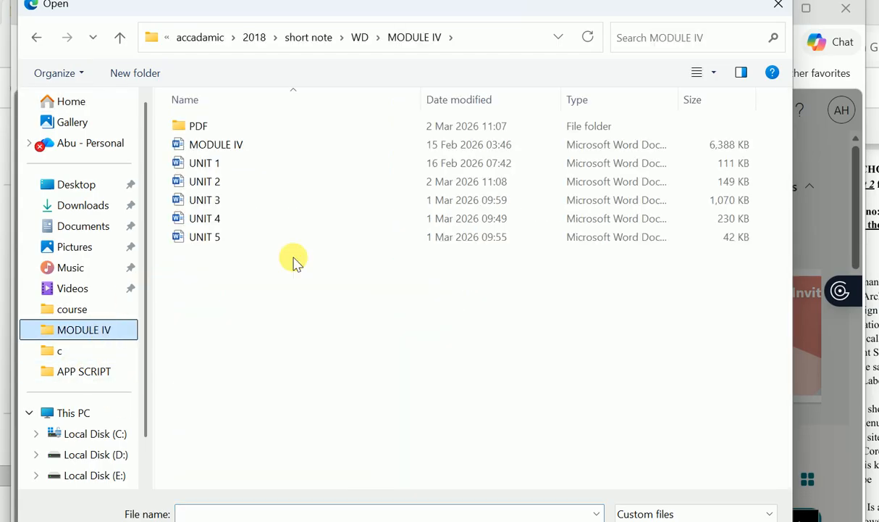
{"action": "left_click", "coordinate": [361, 37]}
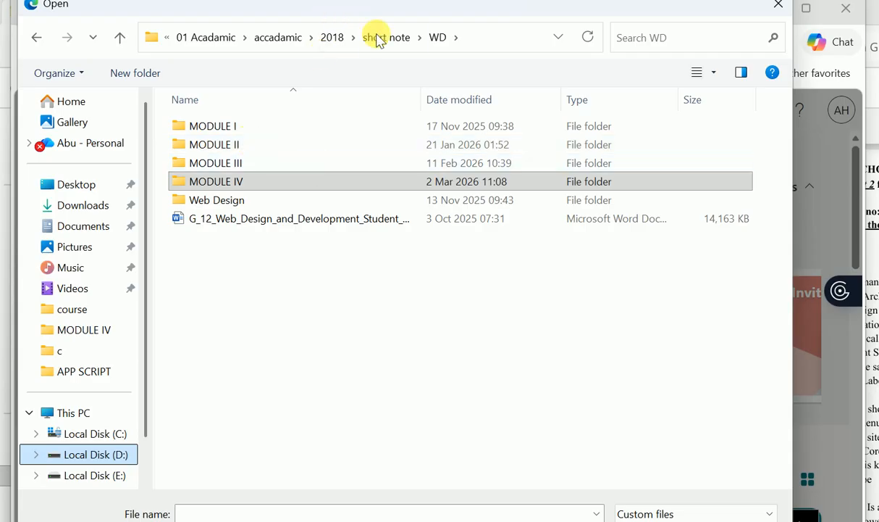
{"action": "left_click", "coordinate": [384, 41]}
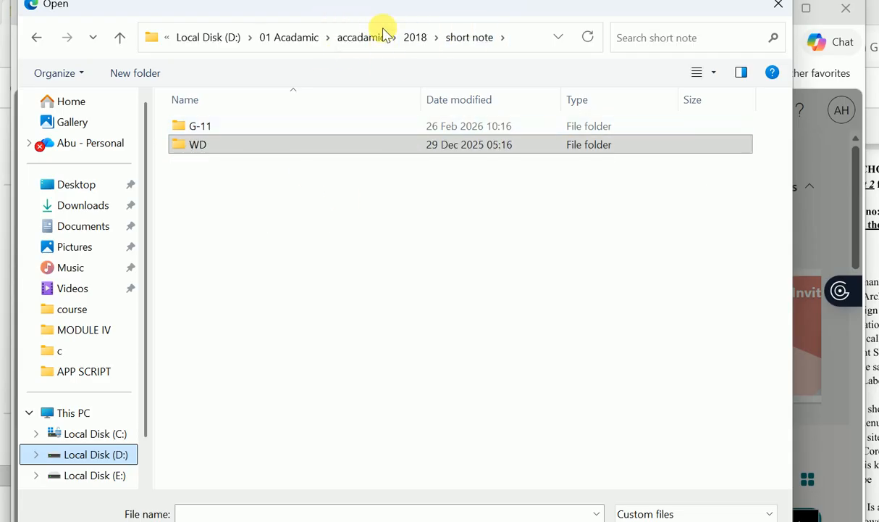
{"action": "left_click", "coordinate": [415, 39]}
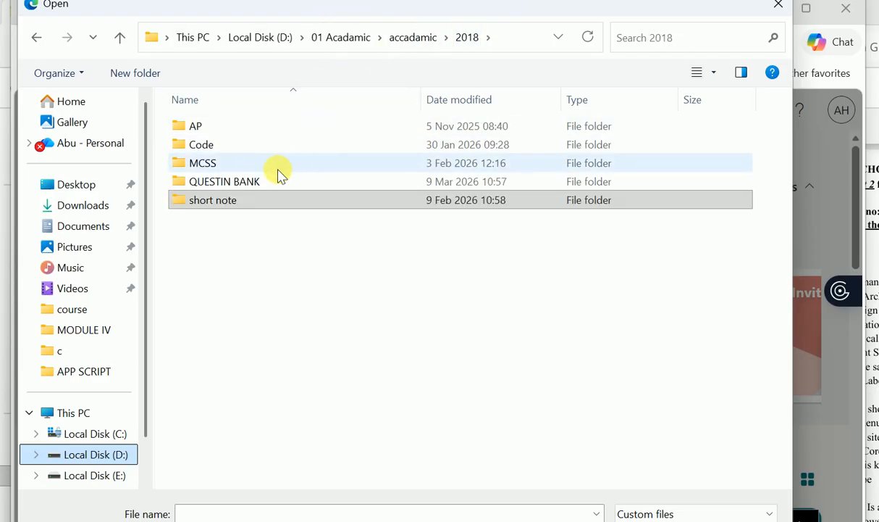
{"action": "double_click", "coordinate": [258, 187]}
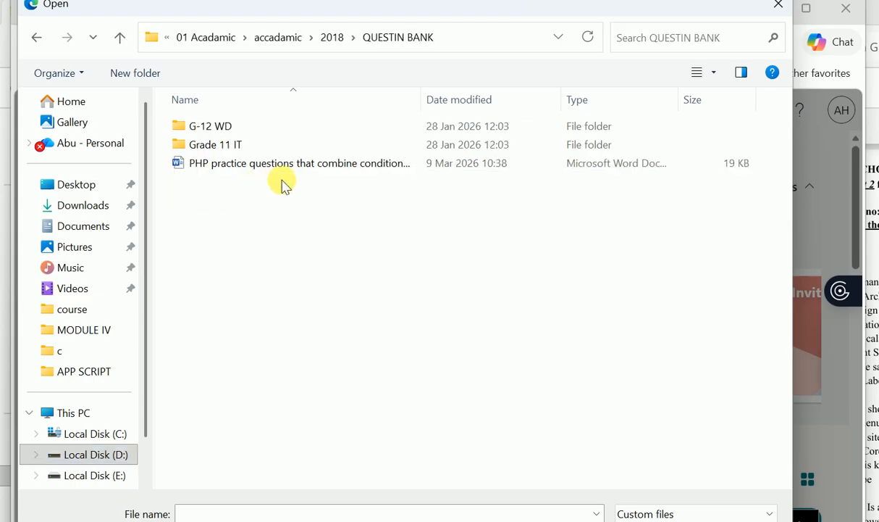
{"action": "double_click", "coordinate": [233, 129]}
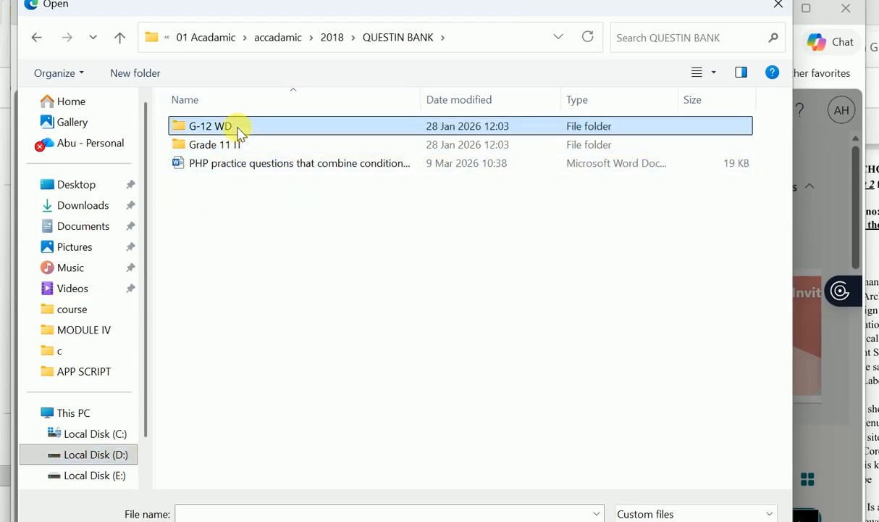
{"action": "left_click", "coordinate": [266, 301]}
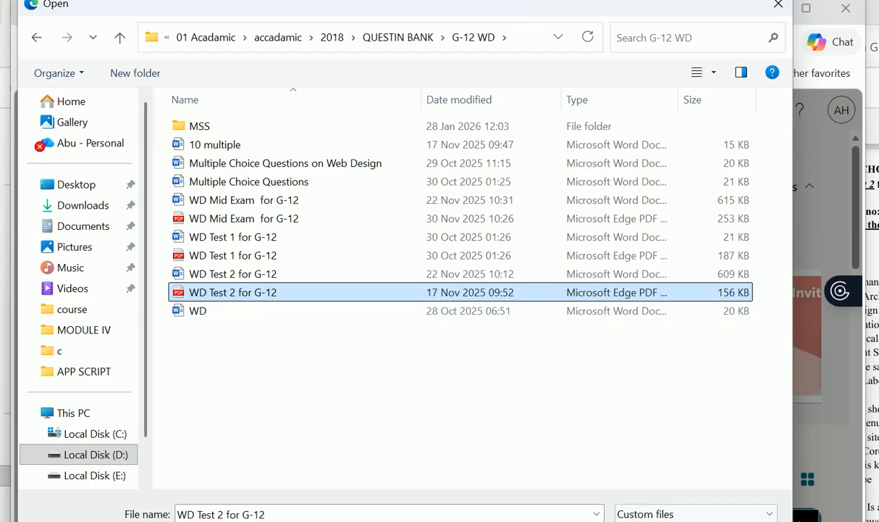
{"action": "key", "text": "Return"}
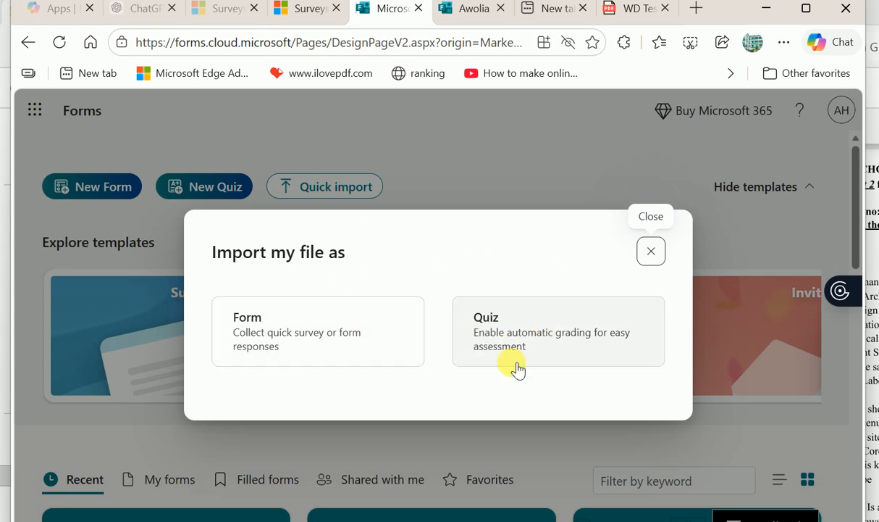
- Import the WD Test 2 PDF as a Quiz and start reviewing the converted quiz
{"action": "left_click", "coordinate": [499, 346]}
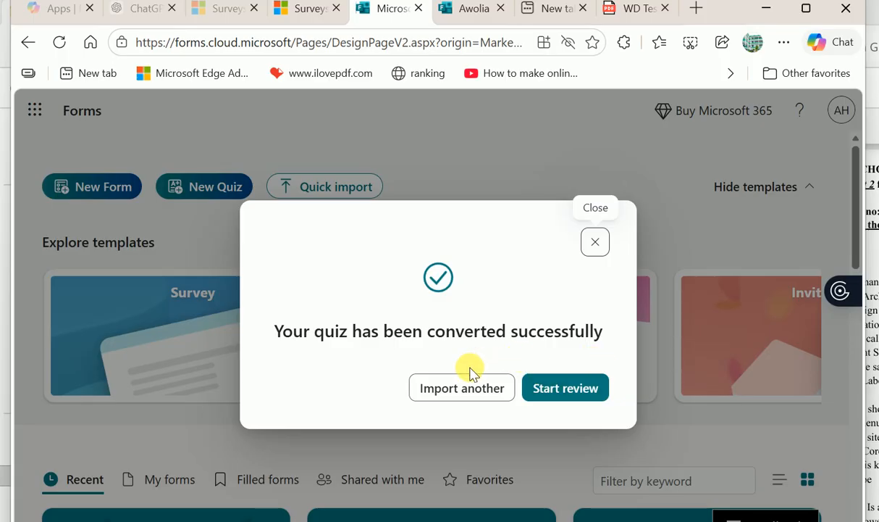
{"action": "left_click", "coordinate": [566, 389]}
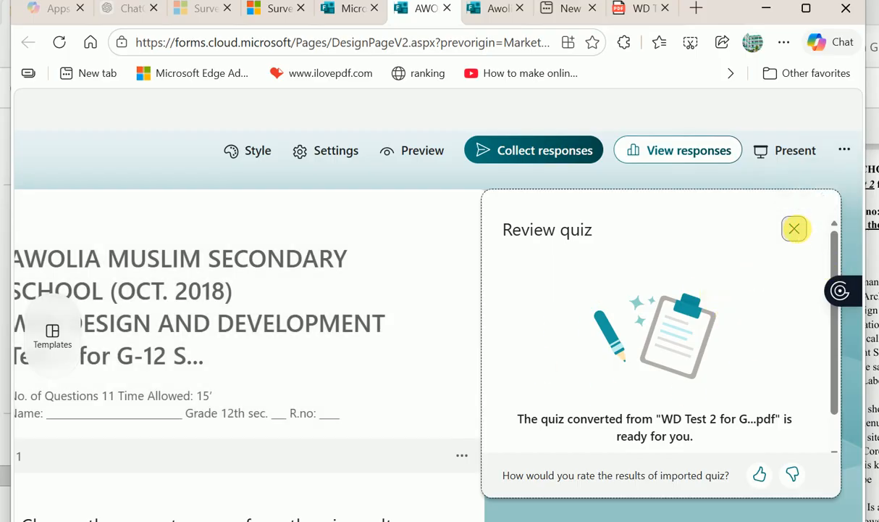
- Close the Review quiz pane and compare the quiz title with the original WD Test 2 PDF
{"action": "left_click", "coordinate": [794, 228]}
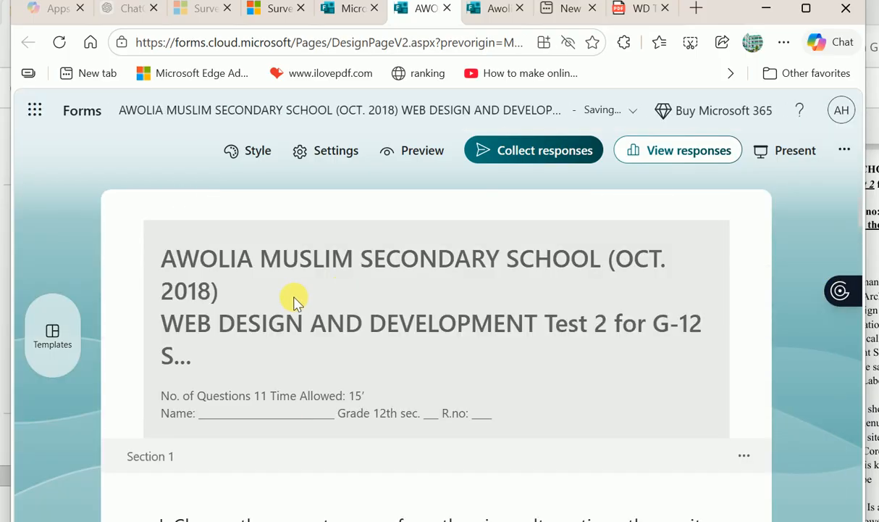
{"action": "left_click", "coordinate": [294, 294]}
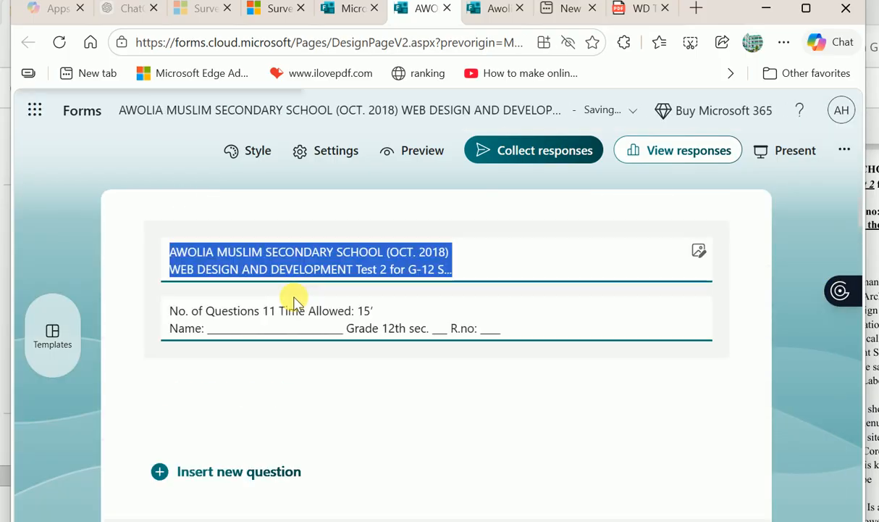
{"action": "left_click", "coordinate": [451, 269]}
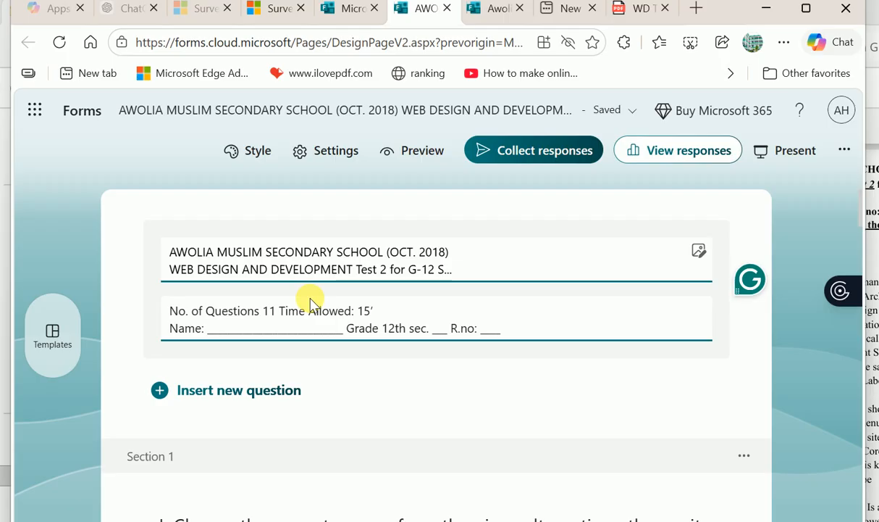
{"action": "left_click", "coordinate": [644, 9]}
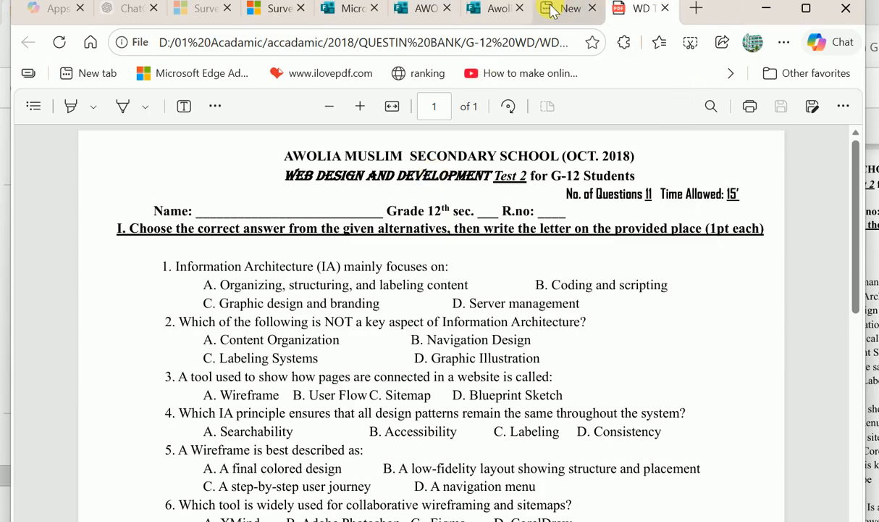
{"action": "left_click", "coordinate": [499, 14]}
{"action": "left_click", "coordinate": [358, 9]}
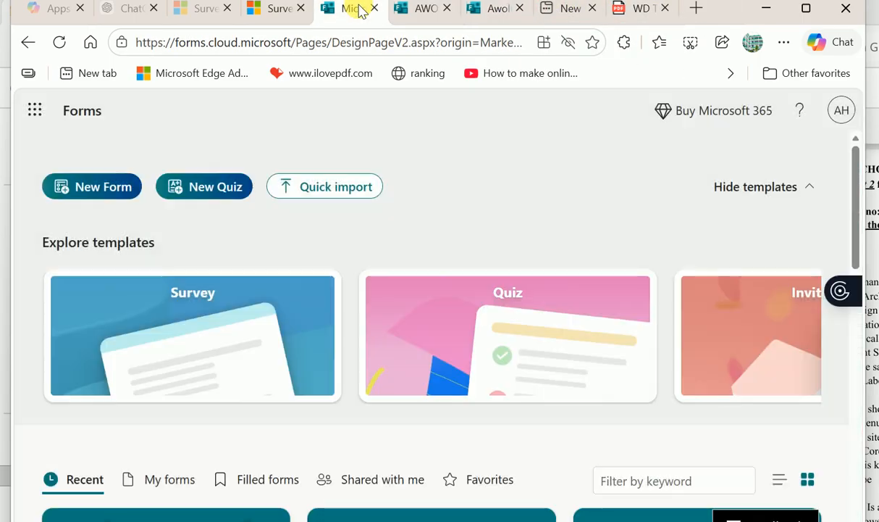
{"action": "left_click", "coordinate": [405, 9]}
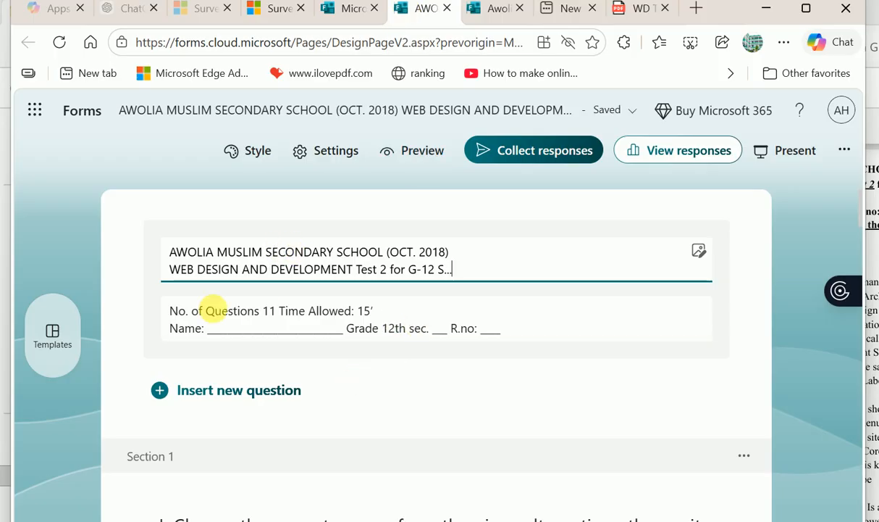
- Select the description text with the 11 questions, 15' allowed and Name/R.no lines
{"action": "triple_click", "coordinate": [232, 315]}
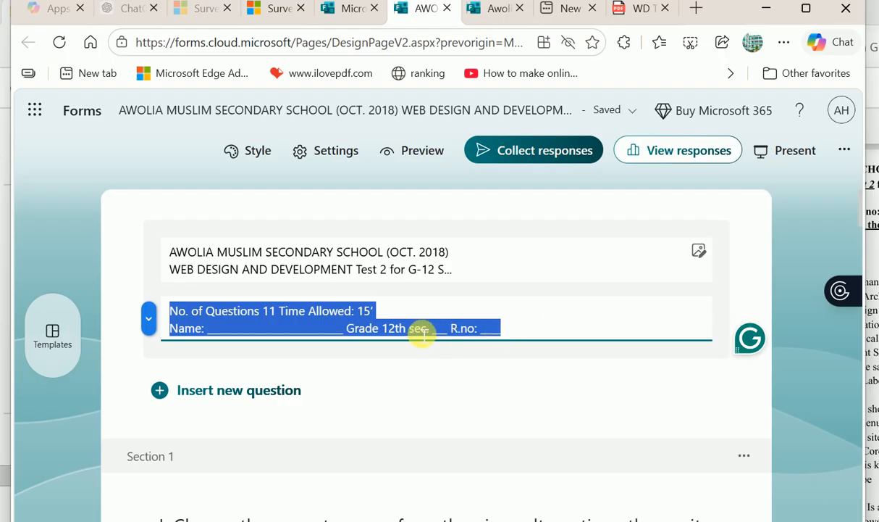
{"action": "left_click", "coordinate": [502, 327]}
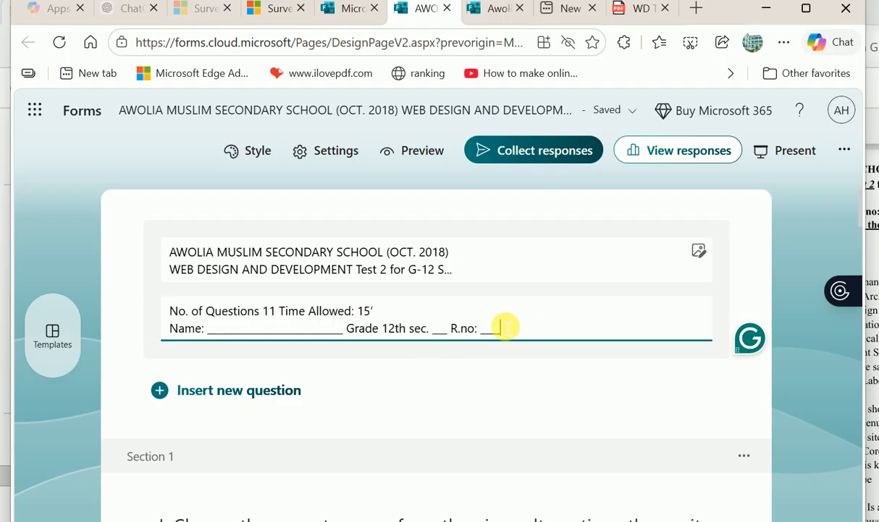
{"action": "left_click_drag", "start_coordinate": [505, 327], "coordinate": [104, 316]}
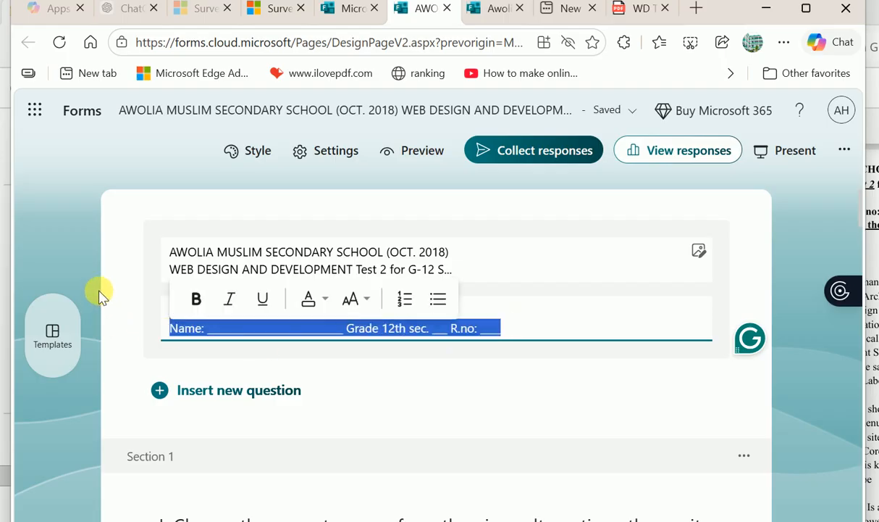
{"action": "left_click", "coordinate": [99, 292]}
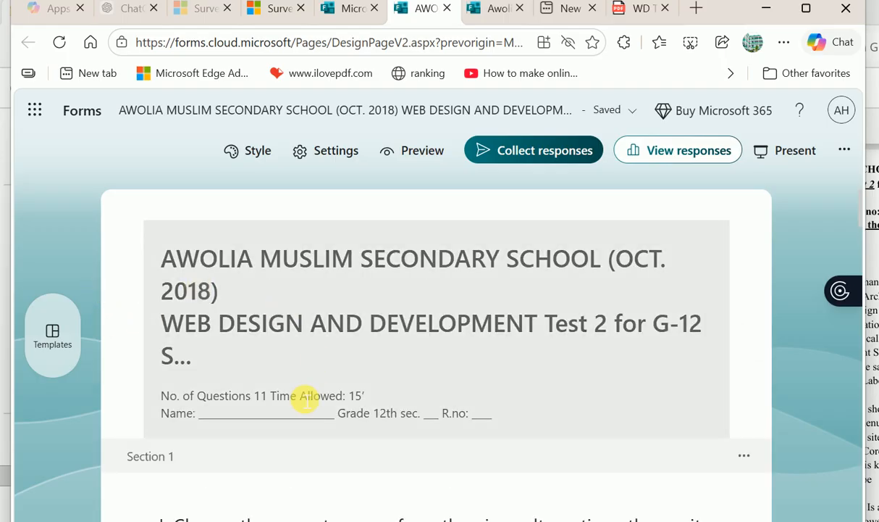
{"action": "left_click", "coordinate": [307, 397]}
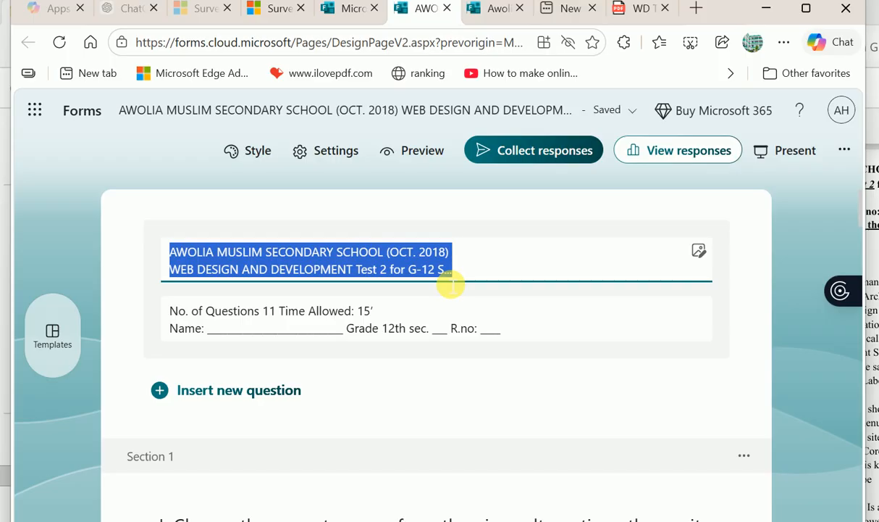
{"action": "left_click", "coordinate": [392, 295]}
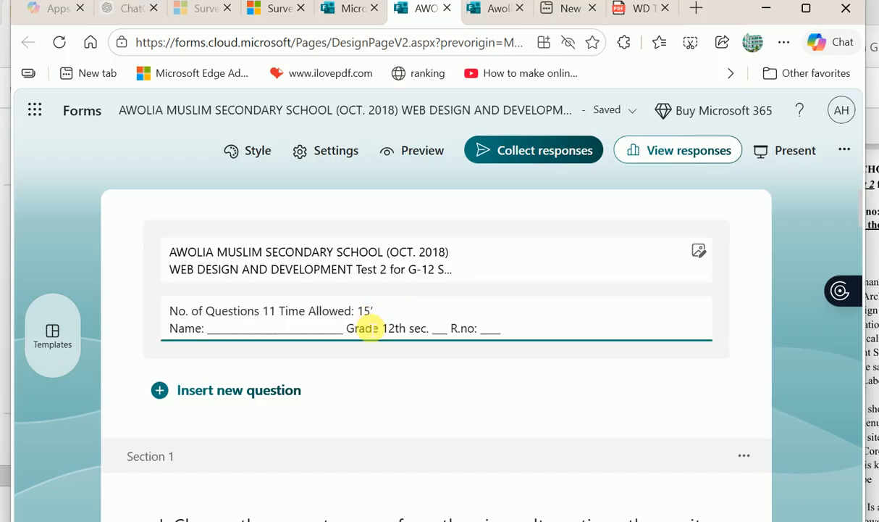
- Delete the imported quiz's description text
{"action": "key", "text": "BackSpace"}
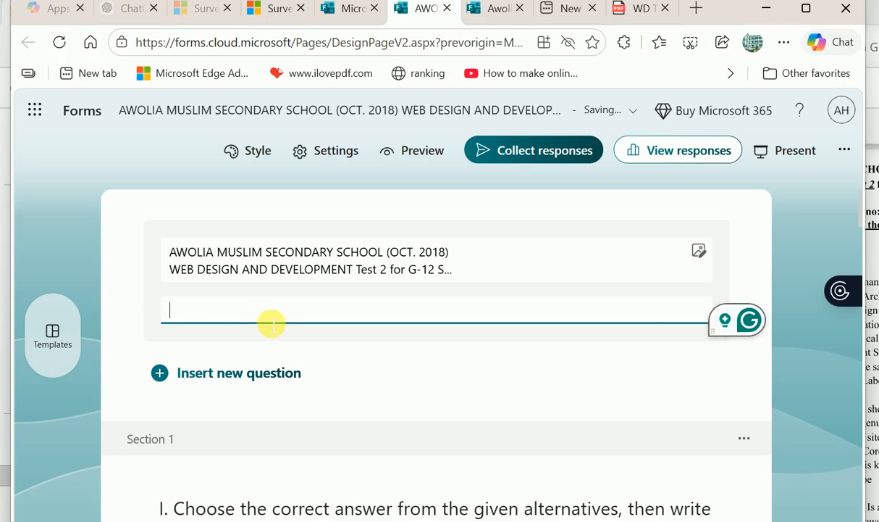
{"action": "scroll", "coordinate": [271, 323], "scroll_direction": "down", "scroll_amount": 2}
{"action": "scroll", "coordinate": [268, 324], "scroll_direction": "up", "scroll_amount": 1}
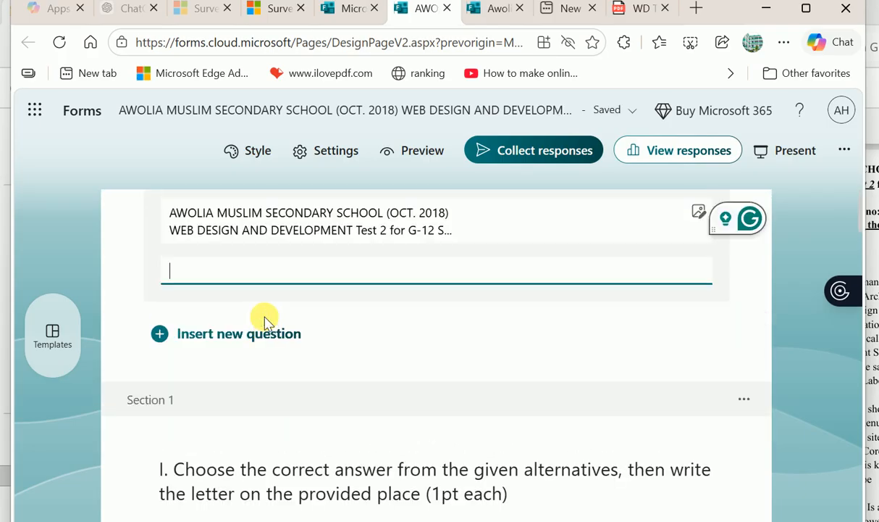
{"action": "scroll", "coordinate": [268, 324], "scroll_direction": "down", "scroll_amount": 1}
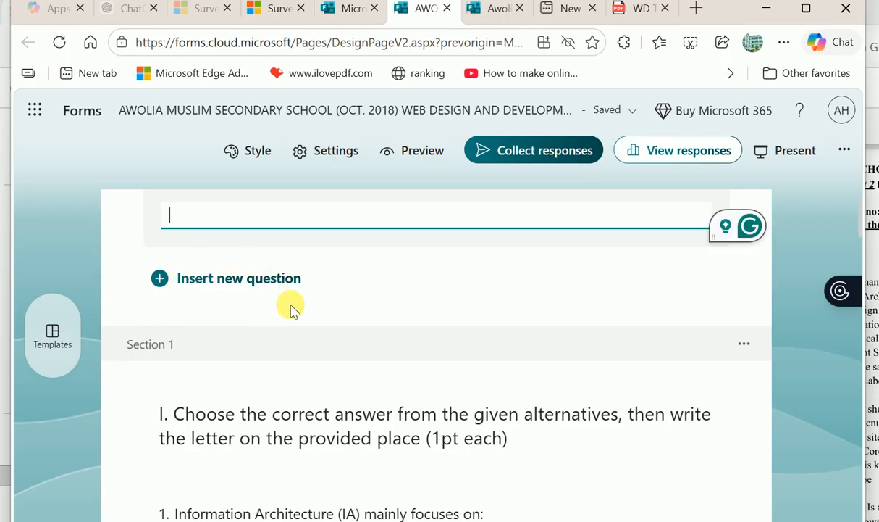
{"action": "scroll", "coordinate": [290, 307], "scroll_direction": "down", "scroll_amount": 2}
{"action": "scroll", "coordinate": [290, 308], "scroll_direction": "up", "scroll_amount": 3}
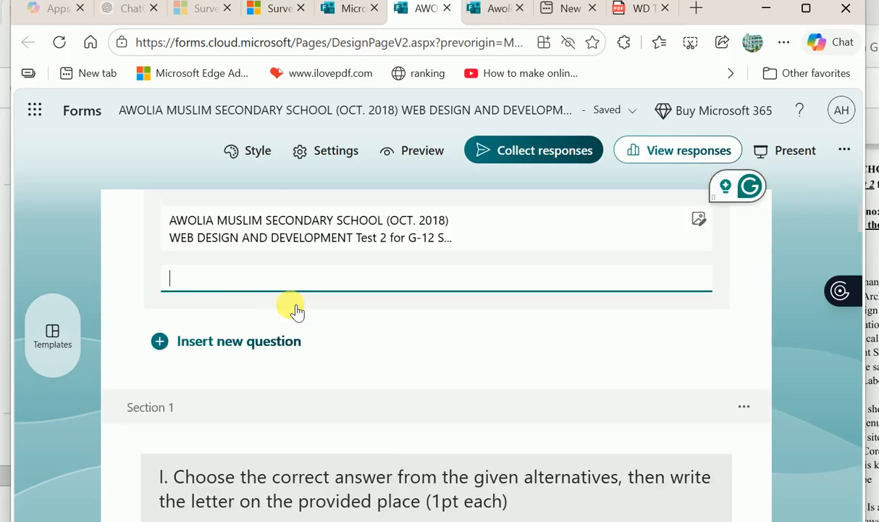
{"action": "scroll", "coordinate": [293, 310], "scroll_direction": "down", "scroll_amount": 1}
{"action": "scroll", "coordinate": [294, 310], "scroll_direction": "up", "scroll_amount": 1}
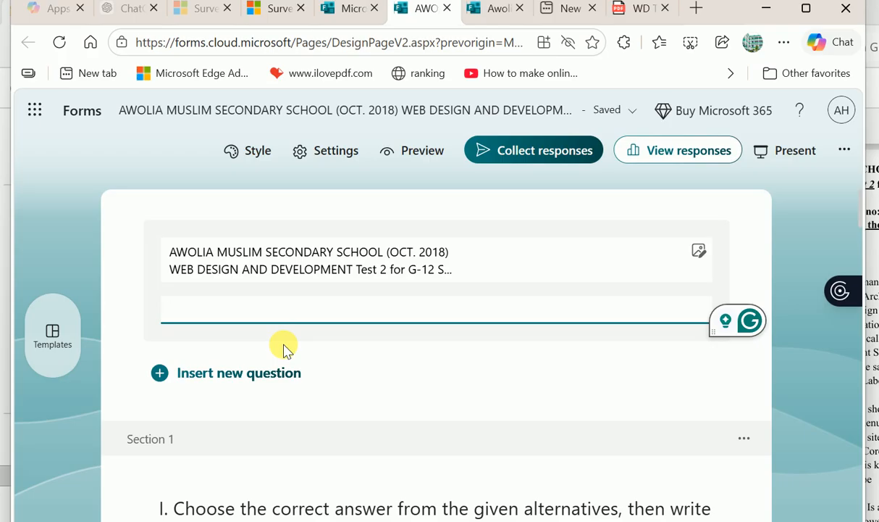
- Show the question types available to insert below the form header
{"action": "left_click", "coordinate": [184, 375]}
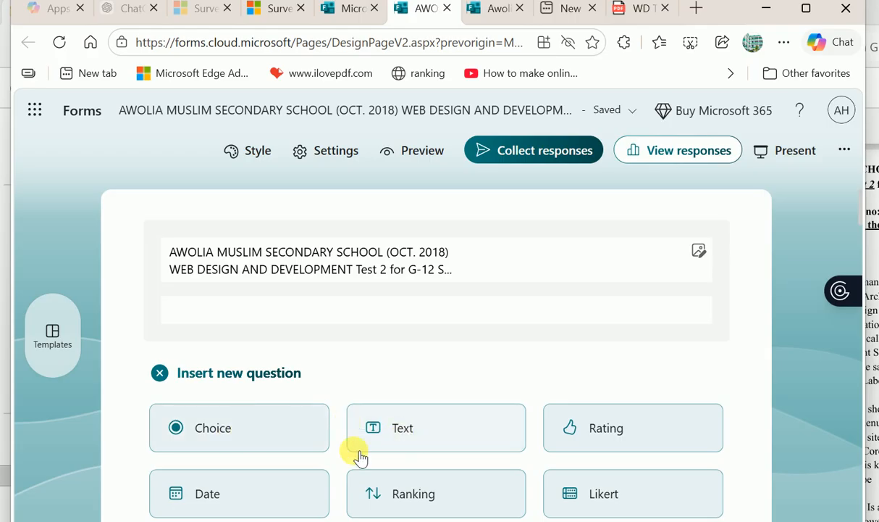
{"action": "scroll", "coordinate": [418, 424], "scroll_direction": "down", "scroll_amount": 2}
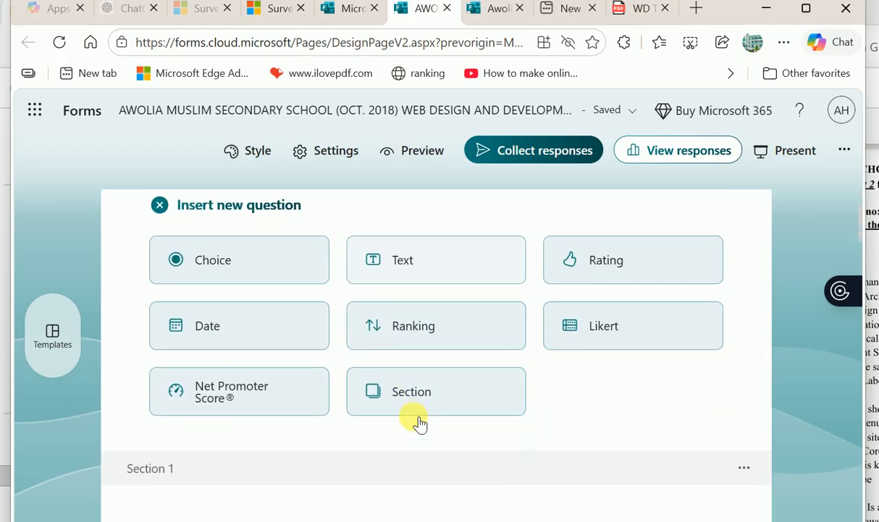
{"action": "scroll", "coordinate": [419, 424], "scroll_direction": "down", "scroll_amount": 3}
{"action": "scroll", "coordinate": [419, 424], "scroll_direction": "up", "scroll_amount": 4}
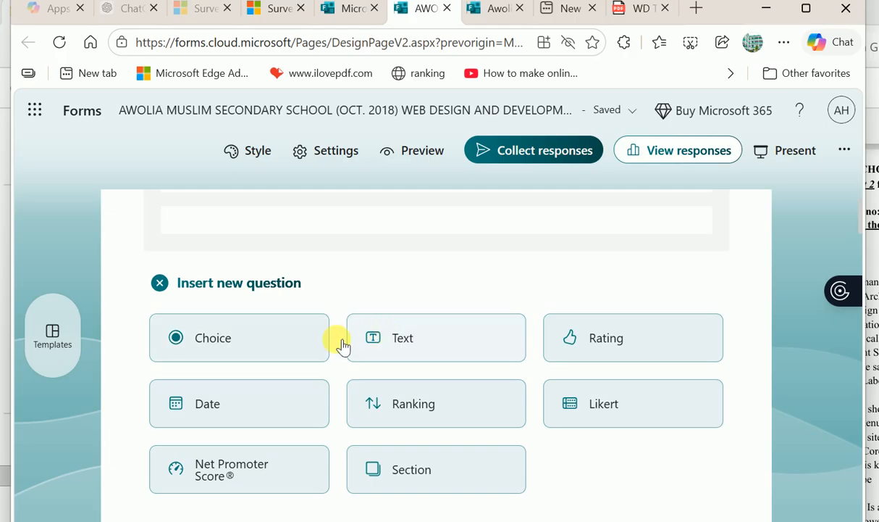
- Add a required Text question titled Name
{"action": "left_click", "coordinate": [349, 340]}
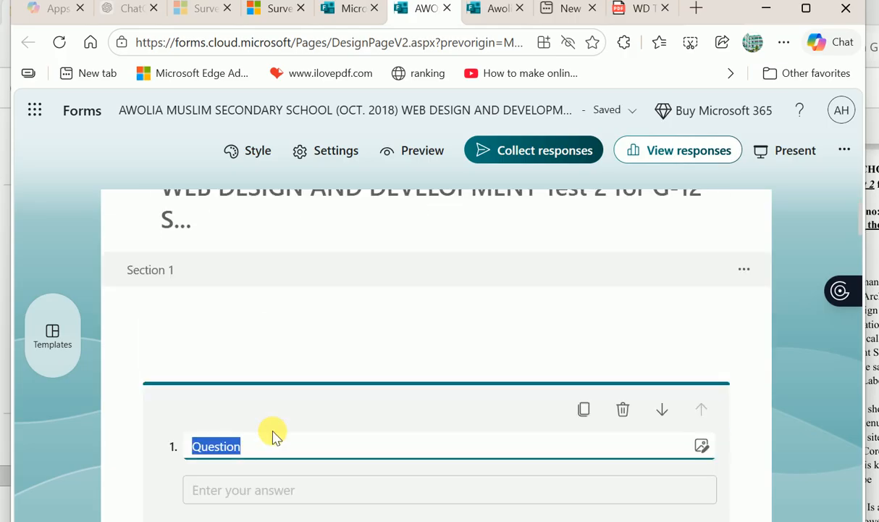
{"action": "scroll", "coordinate": [274, 435], "scroll_direction": "down", "scroll_amount": 3}
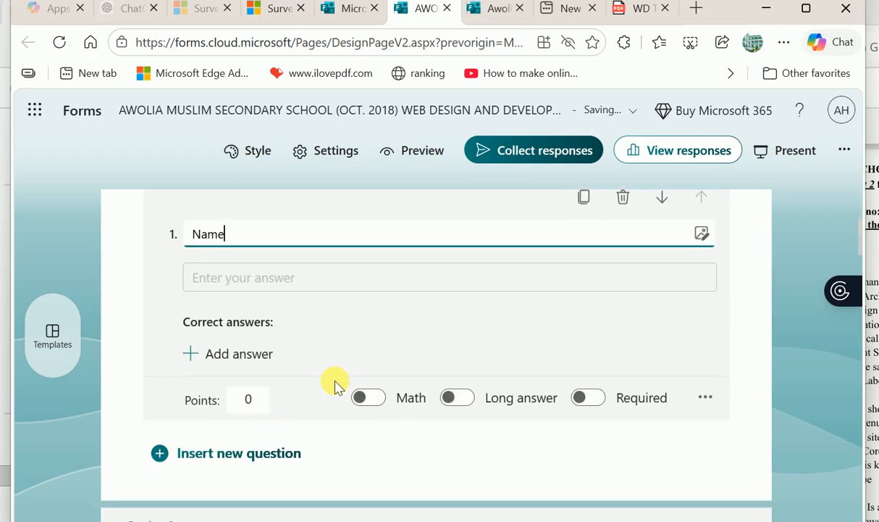
{"action": "left_click", "coordinate": [588, 397]}
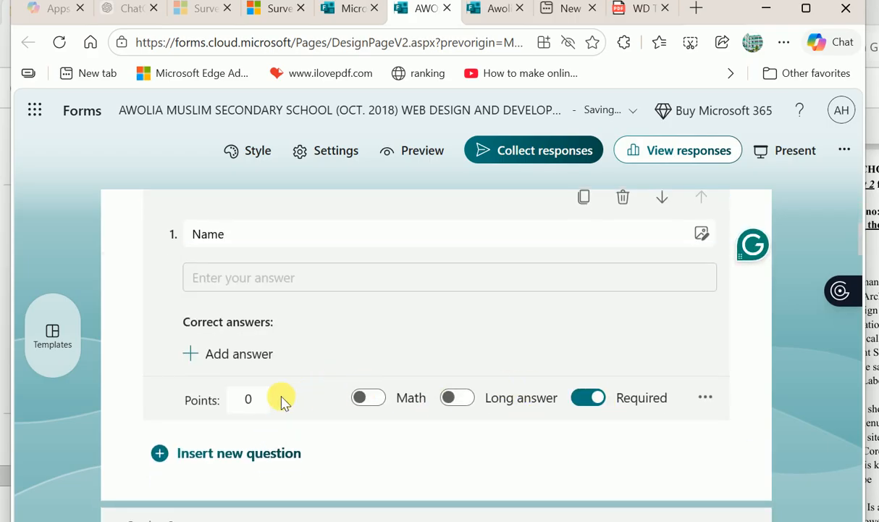
{"action": "scroll", "coordinate": [284, 401], "scroll_direction": "down", "scroll_amount": 2}
- Add a second Text question titled No
{"action": "left_click", "coordinate": [215, 337]}
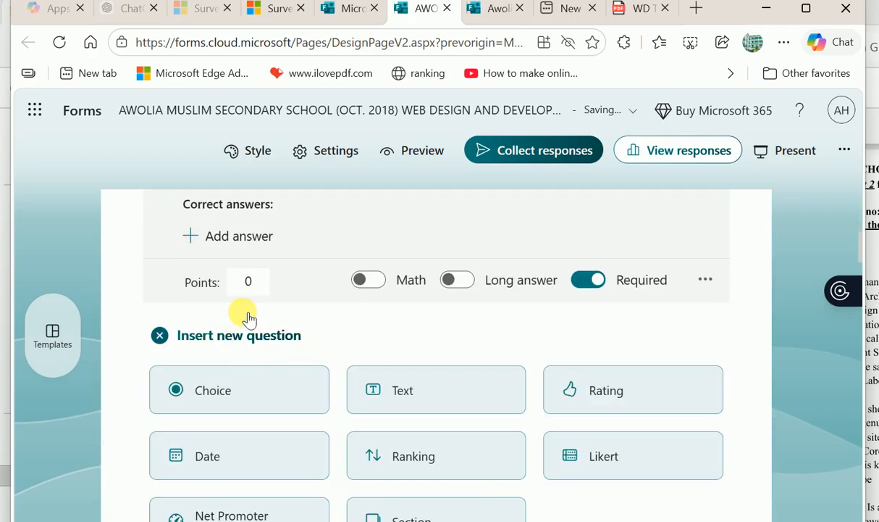
{"action": "left_click", "coordinate": [394, 398]}
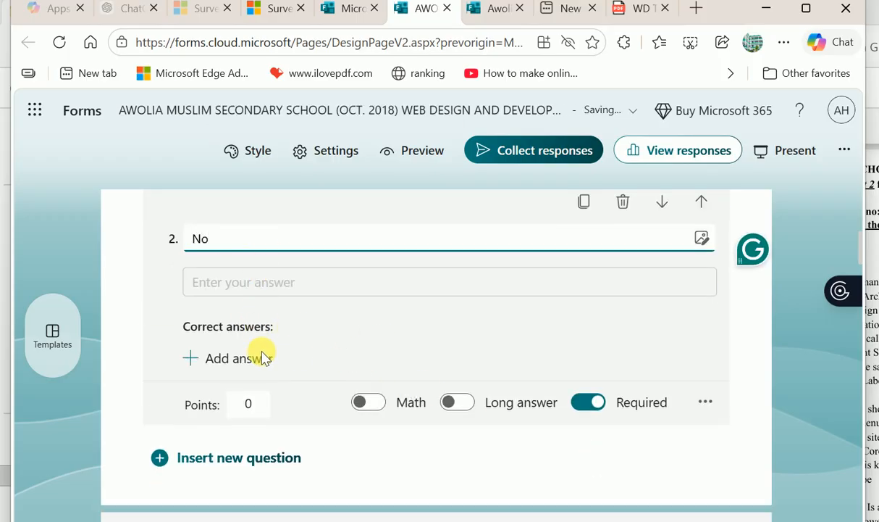
{"action": "left_click", "coordinate": [706, 402]}
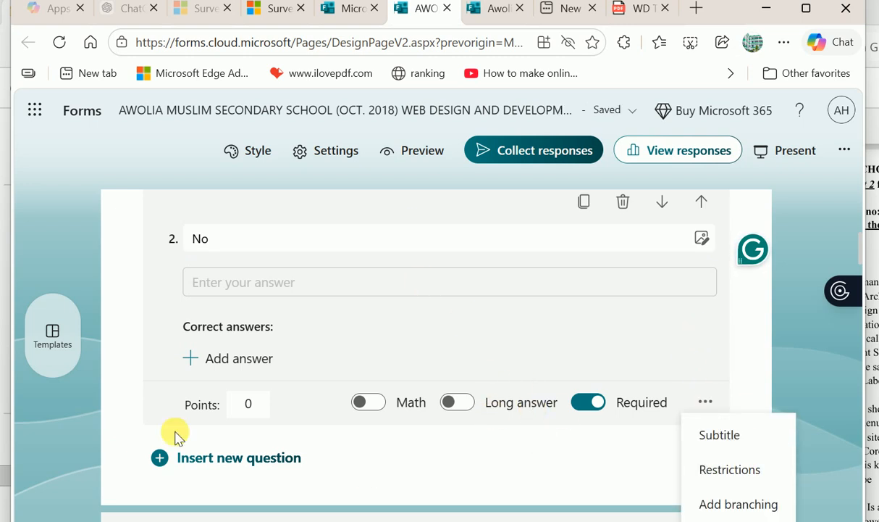
{"action": "left_click", "coordinate": [183, 459]}
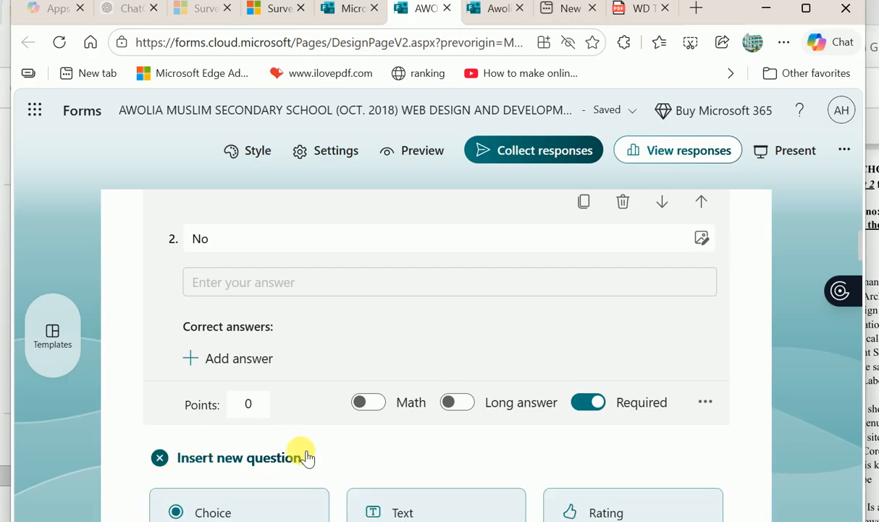
{"action": "scroll", "coordinate": [307, 457], "scroll_direction": "down", "scroll_amount": 2}
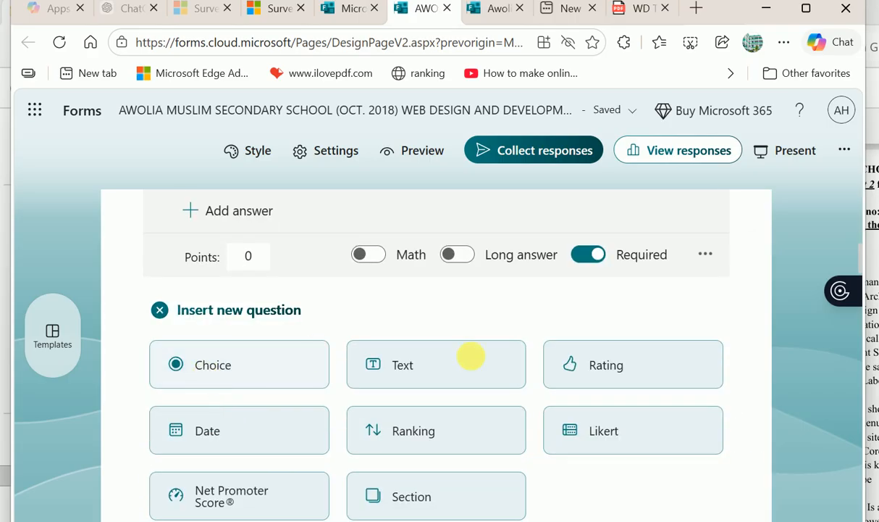
- Add a Choice question GS with options 12A, 12B and 12C
{"action": "left_click", "coordinate": [323, 355]}
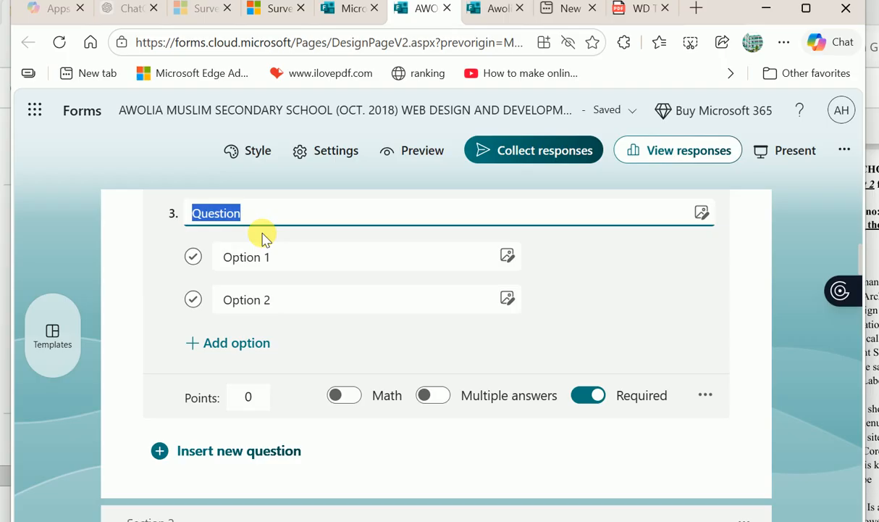
{"action": "type", "text": "GS"}
{"action": "left_click", "coordinate": [294, 272]}
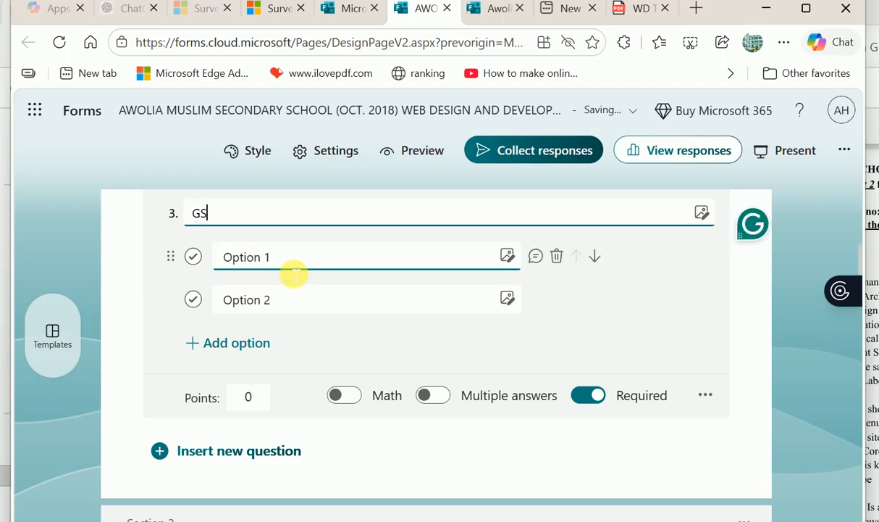
{"action": "type", "text": "12A"}
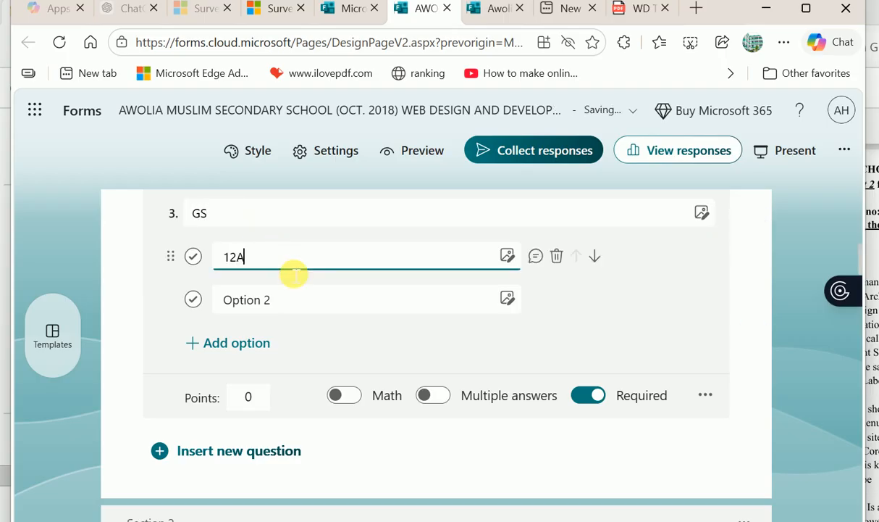
{"action": "left_click", "coordinate": [310, 297]}
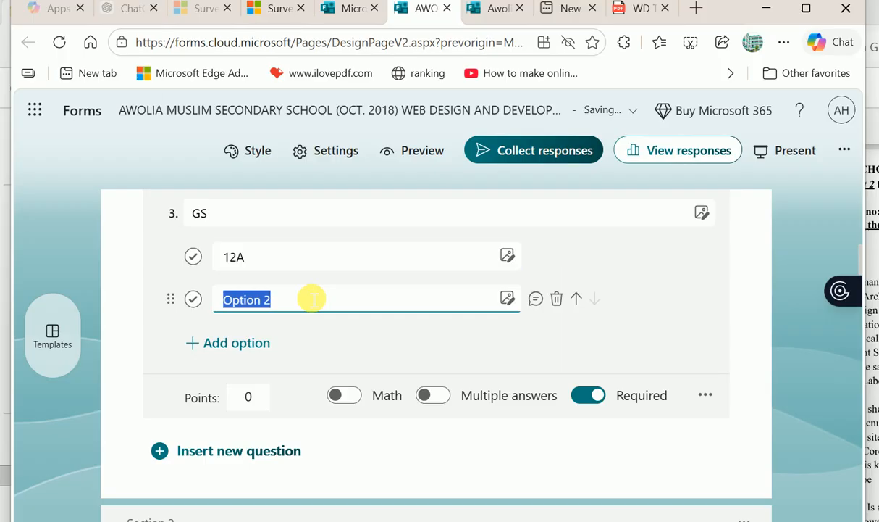
{"action": "left_click", "coordinate": [230, 345]}
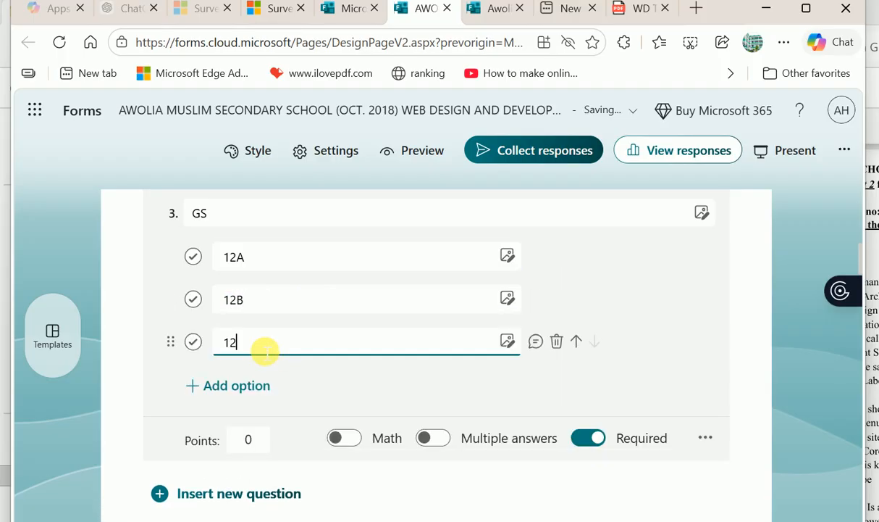
- Clear the 'Choose the correct answer' text from Section 2's title
{"action": "scroll", "coordinate": [521, 337], "scroll_direction": "down", "scroll_amount": 2}
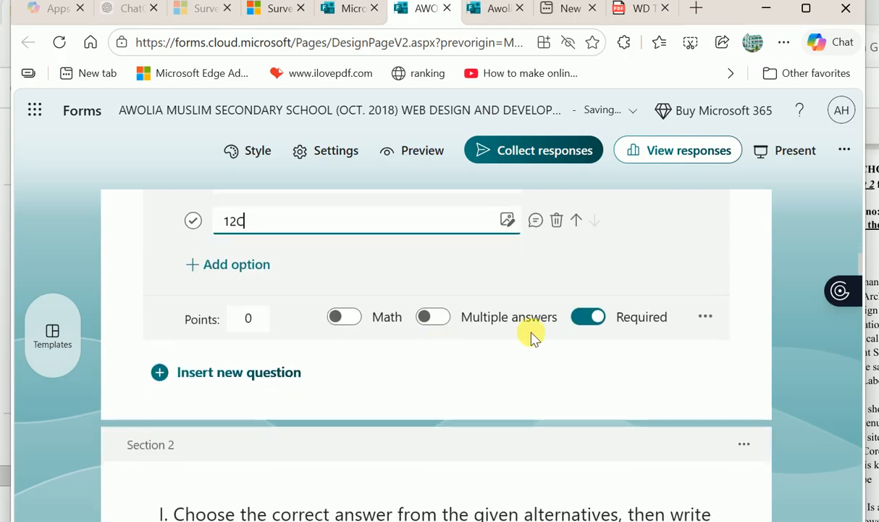
{"action": "scroll", "coordinate": [302, 388], "scroll_direction": "down", "scroll_amount": 3}
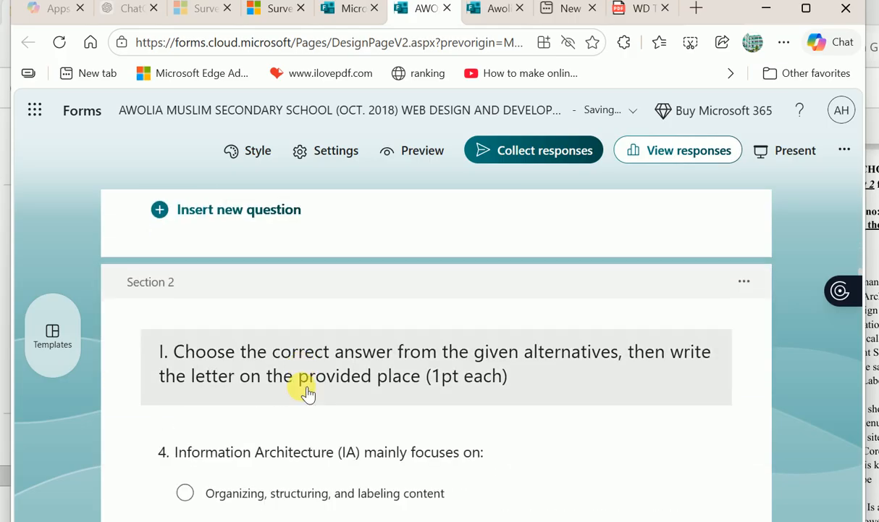
{"action": "scroll", "coordinate": [308, 392], "scroll_direction": "up", "scroll_amount": 10}
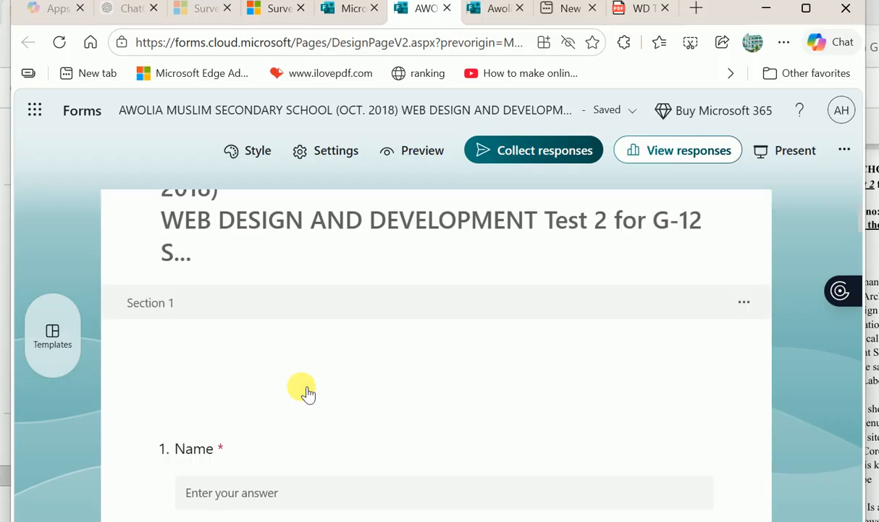
{"action": "scroll", "coordinate": [308, 392], "scroll_direction": "down", "scroll_amount": 9}
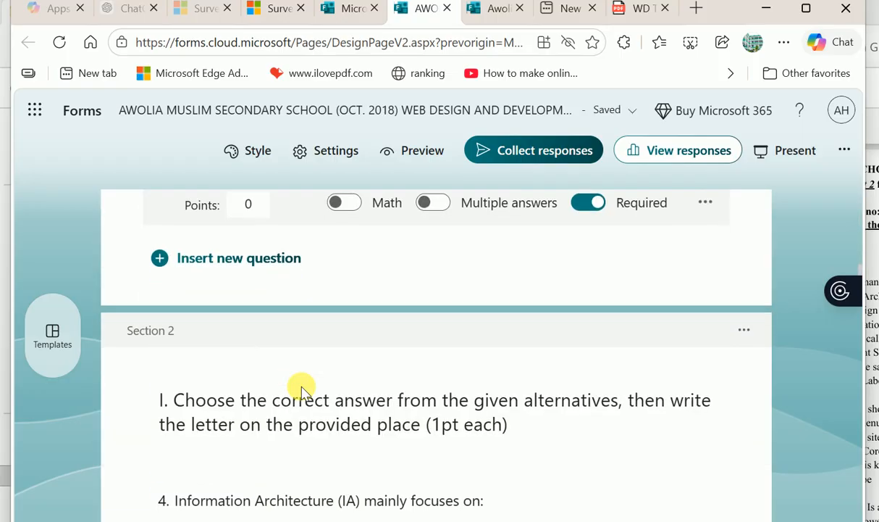
{"action": "scroll", "coordinate": [340, 413], "scroll_direction": "down", "scroll_amount": 2}
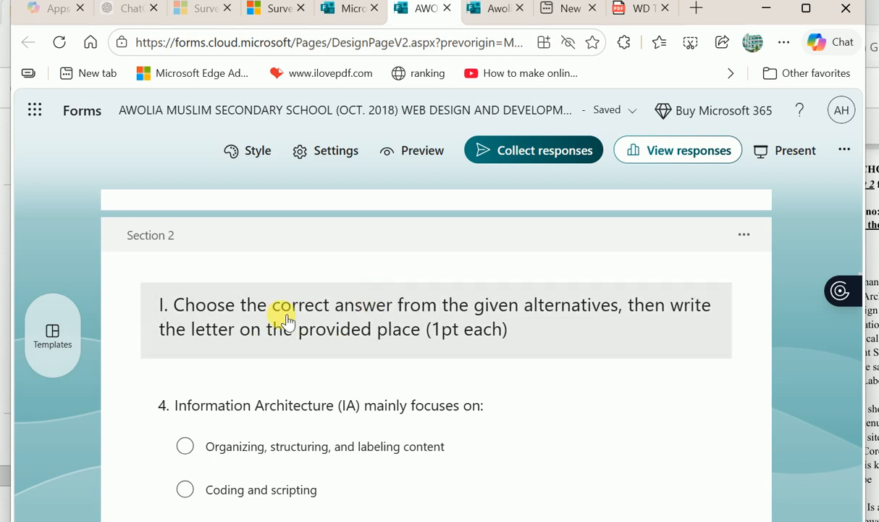
{"action": "left_click", "coordinate": [283, 320]}
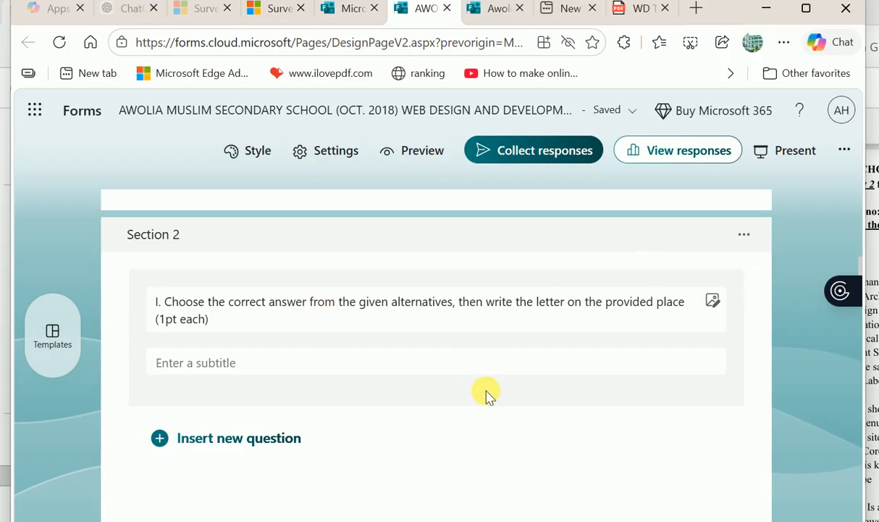
{"action": "left_click", "coordinate": [751, 232]}
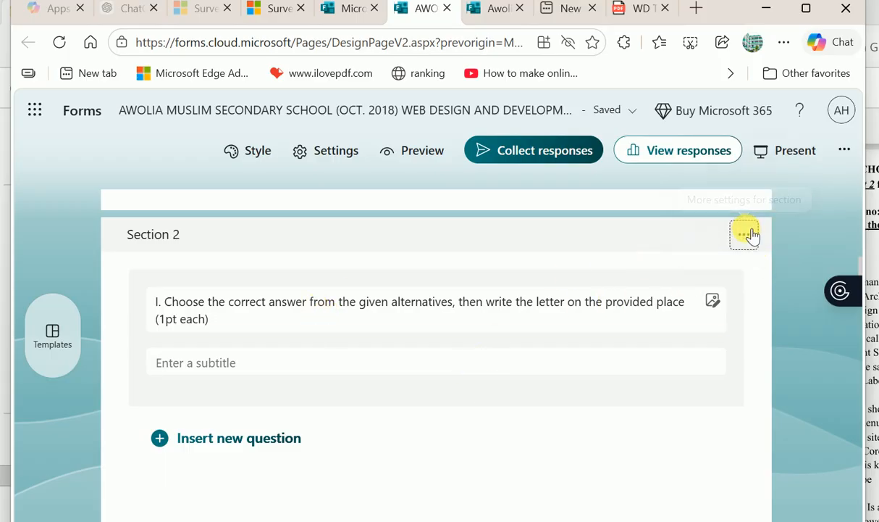
{"action": "mouse_move", "coordinate": [635, 321]}
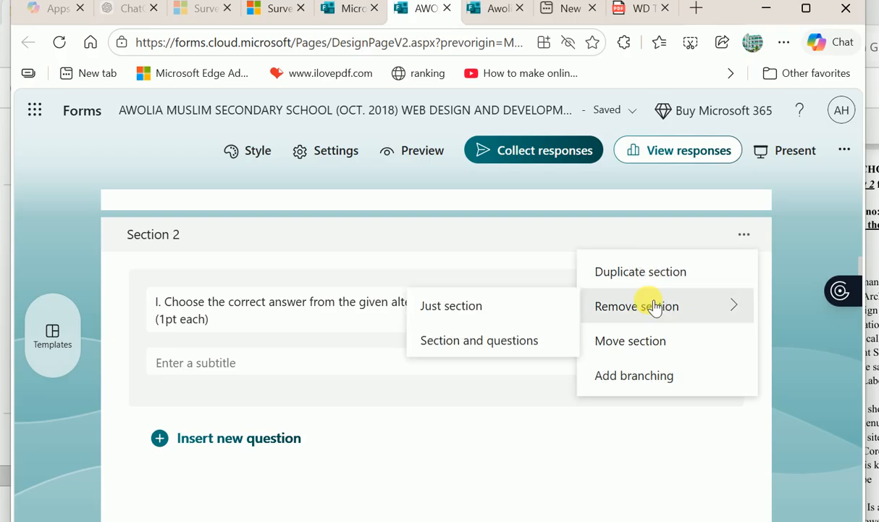
{"action": "left_click", "coordinate": [300, 339]}
{"action": "triple_click", "coordinate": [220, 319]}
{"action": "key", "text": "BackSpace"}
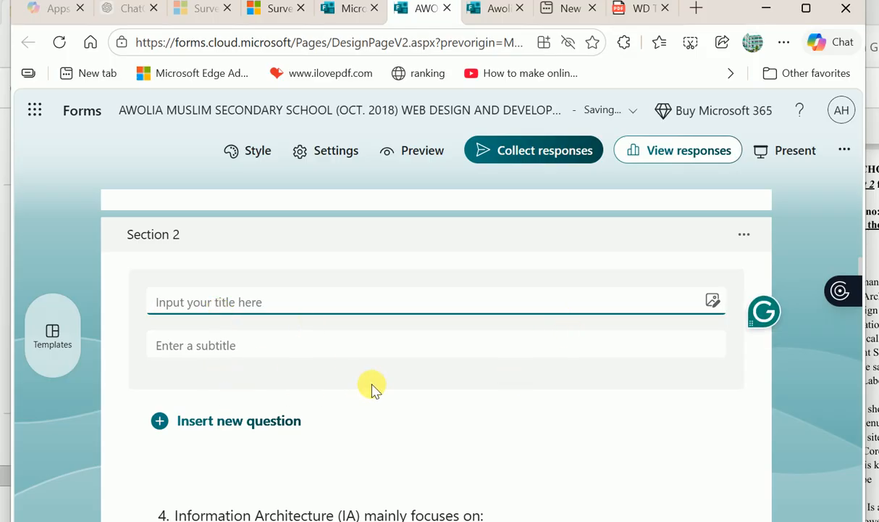
{"action": "scroll", "coordinate": [402, 400], "scroll_direction": "down", "scroll_amount": 2}
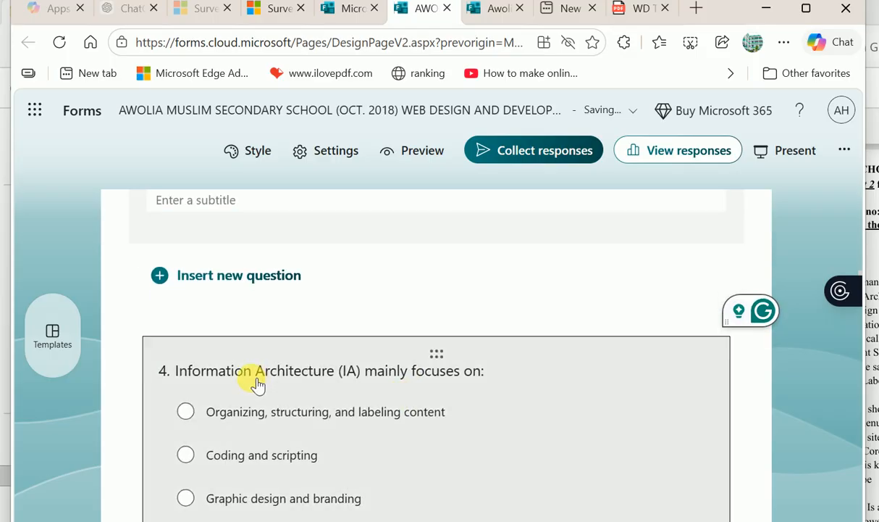
{"action": "left_click", "coordinate": [313, 344]}
{"action": "scroll", "coordinate": [263, 264], "scroll_direction": "up", "scroll_amount": 4}
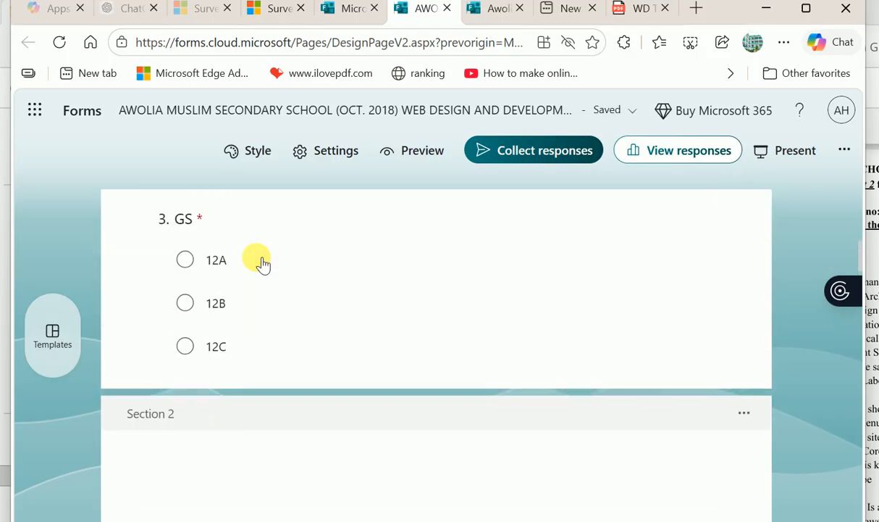
{"action": "scroll", "coordinate": [262, 264], "scroll_direction": "down", "scroll_amount": 4}
{"action": "left_click", "coordinate": [305, 274]}
{"action": "scroll", "coordinate": [338, 413], "scroll_direction": "down", "scroll_amount": 1}
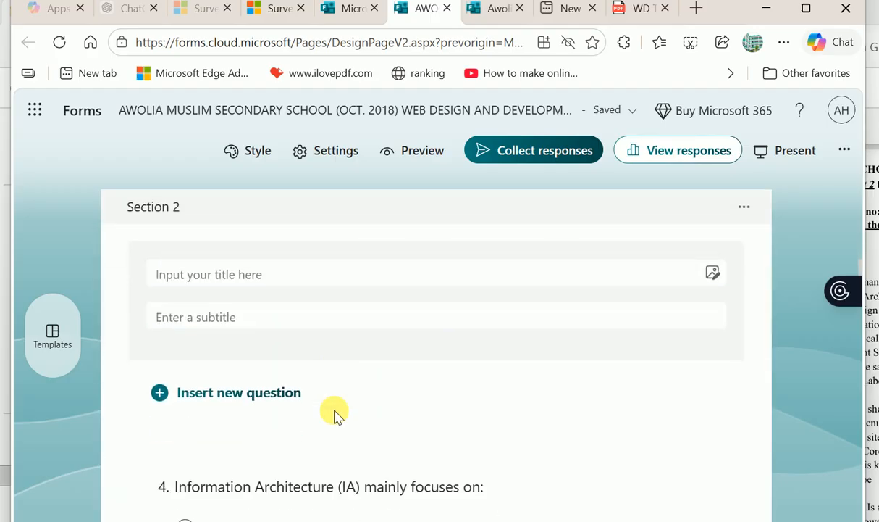
{"action": "left_click", "coordinate": [301, 356]}
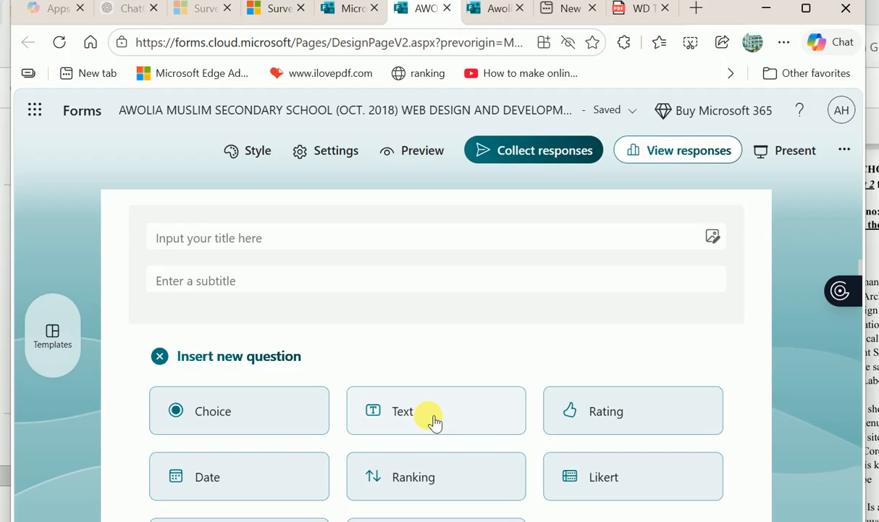
{"action": "left_click", "coordinate": [288, 265]}
{"action": "scroll", "coordinate": [288, 265], "scroll_direction": "down", "scroll_amount": 1}
{"action": "left_click", "coordinate": [304, 363]}
{"action": "left_click", "coordinate": [328, 333]}
{"action": "scroll", "coordinate": [326, 329], "scroll_direction": "up", "scroll_amount": 3}
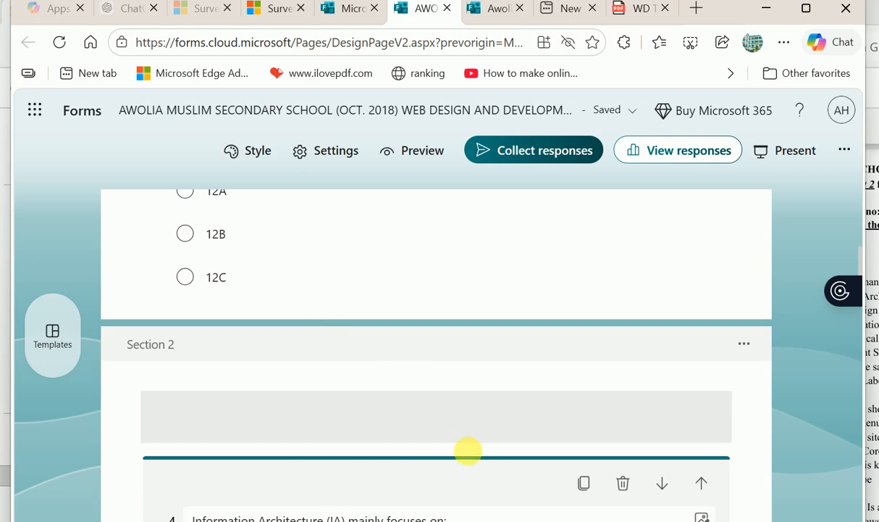
{"action": "left_click", "coordinate": [326, 409]}
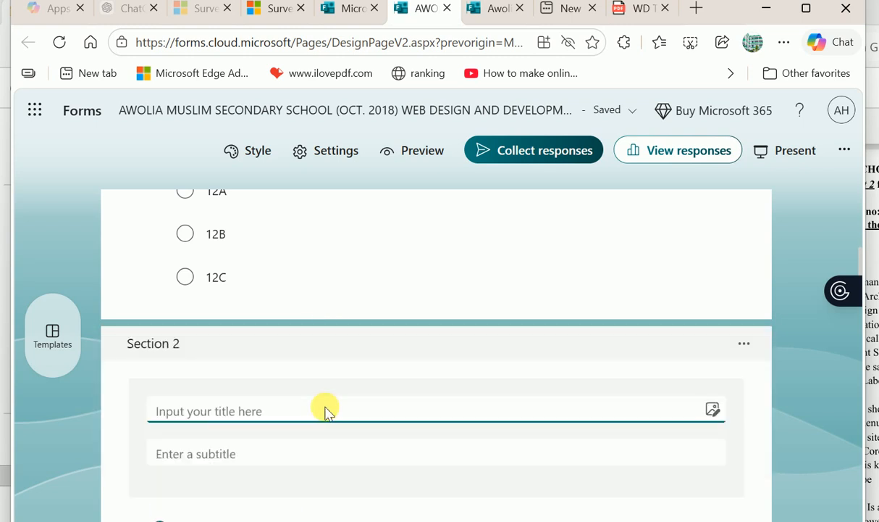
{"action": "left_click", "coordinate": [240, 454]}
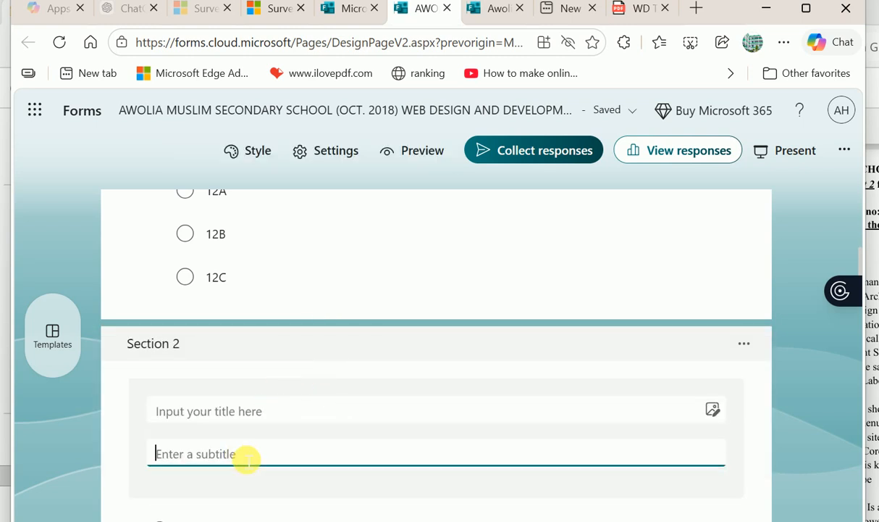
{"action": "left_click", "coordinate": [228, 410]}
{"action": "scroll", "coordinate": [481, 373], "scroll_direction": "down", "scroll_amount": 4}
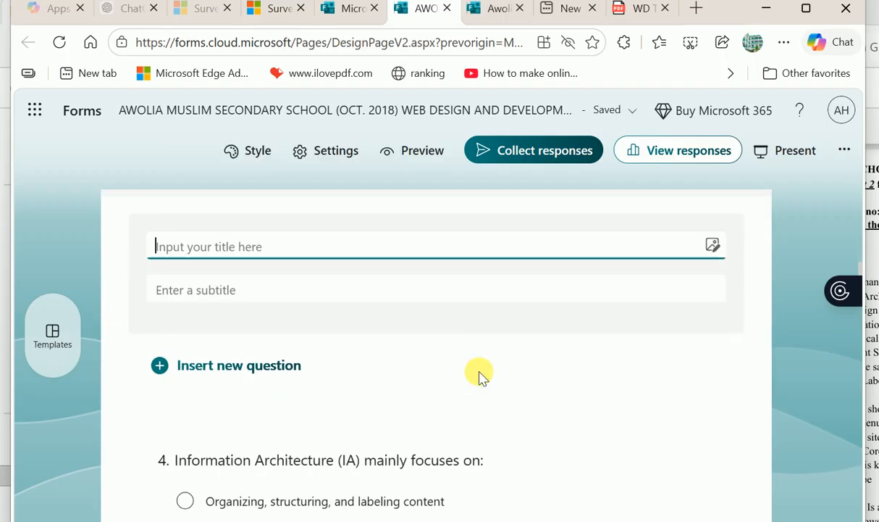
{"action": "scroll", "coordinate": [331, 336], "scroll_direction": "up", "scroll_amount": 1}
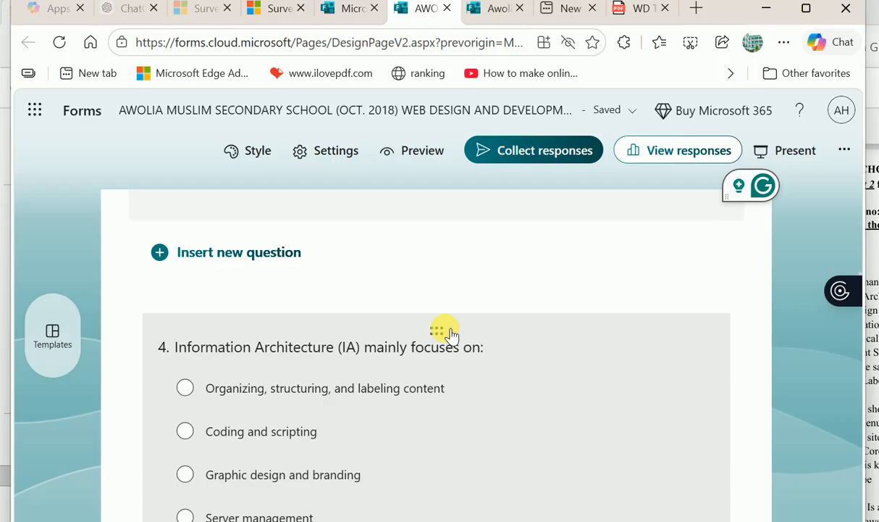
{"action": "left_click", "coordinate": [450, 332]}
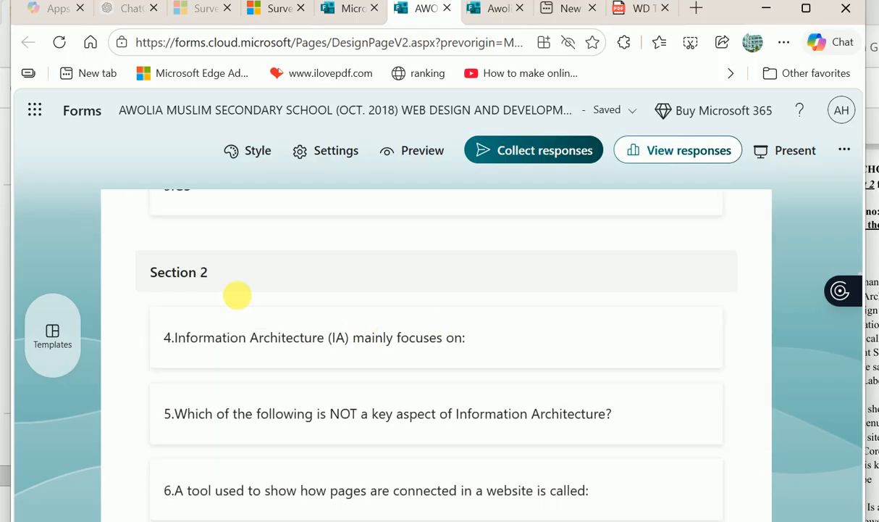
{"action": "scroll", "coordinate": [232, 300], "scroll_direction": "up", "scroll_amount": 3}
{"action": "scroll", "coordinate": [232, 300], "scroll_direction": "up", "scroll_amount": 2}
{"action": "scroll", "coordinate": [232, 297], "scroll_direction": "down", "scroll_amount": 3}
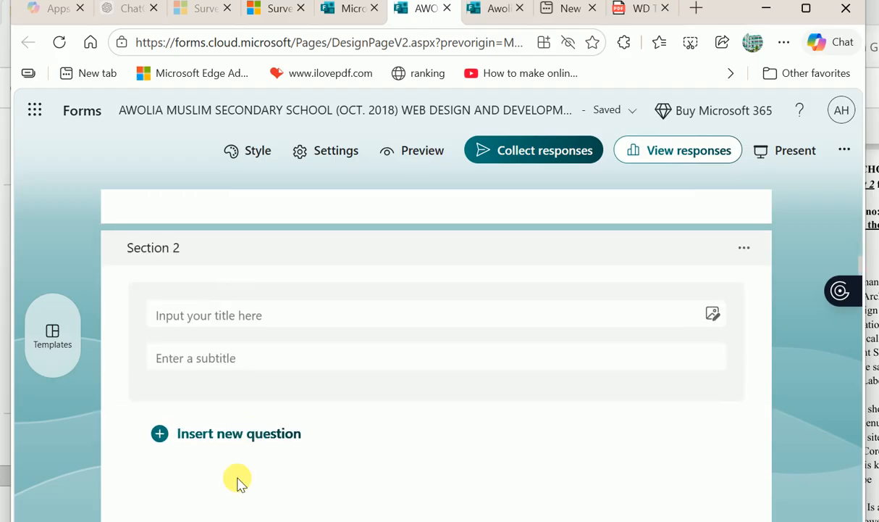
{"action": "scroll", "coordinate": [239, 479], "scroll_direction": "down", "scroll_amount": 2}
{"action": "left_click_drag", "start_coordinate": [437, 378], "coordinate": [366, 350]}
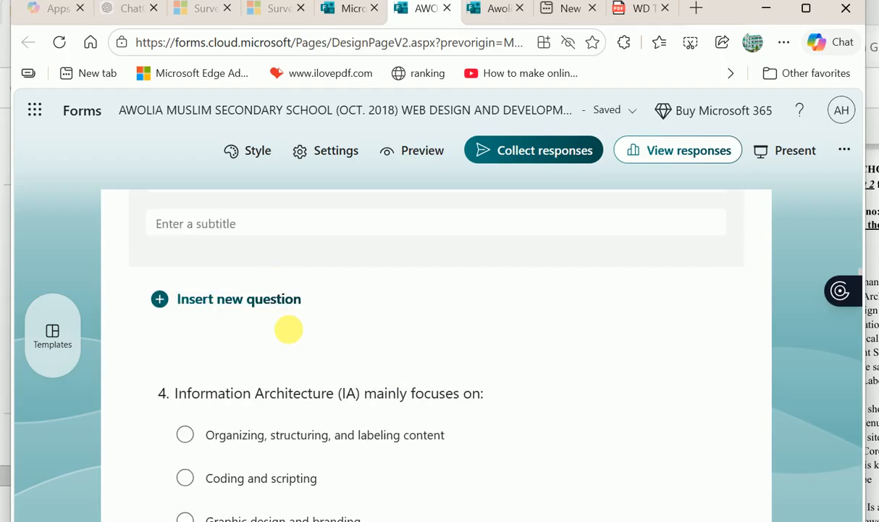
{"action": "scroll", "coordinate": [287, 339], "scroll_direction": "up", "scroll_amount": 4}
{"action": "scroll", "coordinate": [286, 339], "scroll_direction": "down", "scroll_amount": 3}
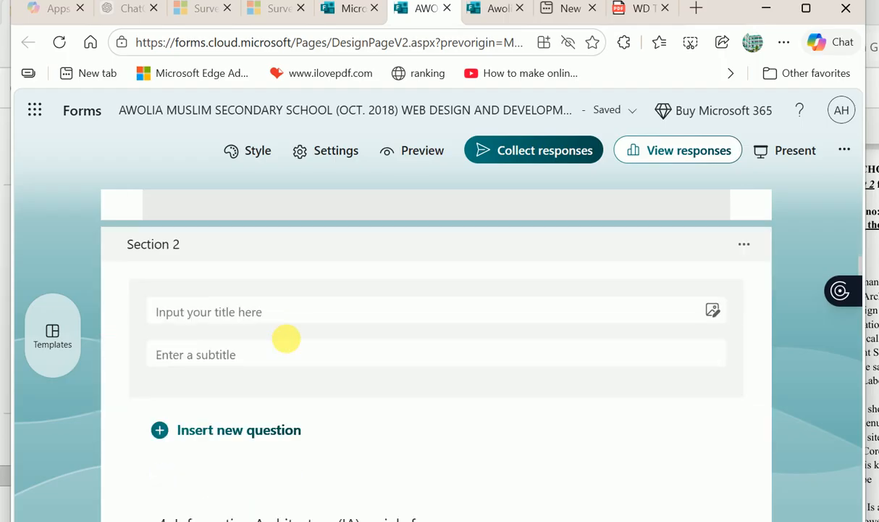
{"action": "scroll", "coordinate": [287, 339], "scroll_direction": "up", "scroll_amount": 4}
{"action": "scroll", "coordinate": [287, 340], "scroll_direction": "up", "scroll_amount": 3}
{"action": "scroll", "coordinate": [290, 343], "scroll_direction": "down", "scroll_amount": 5}
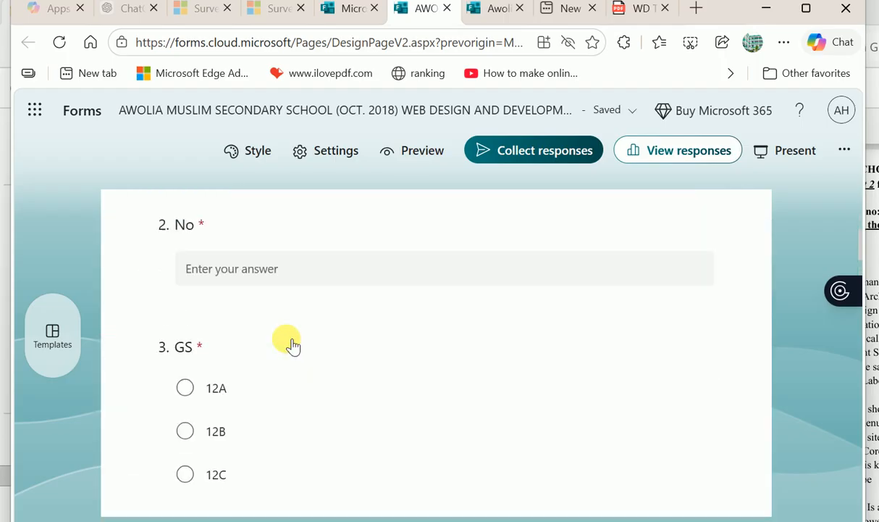
{"action": "scroll", "coordinate": [289, 344], "scroll_direction": "down", "scroll_amount": 2}
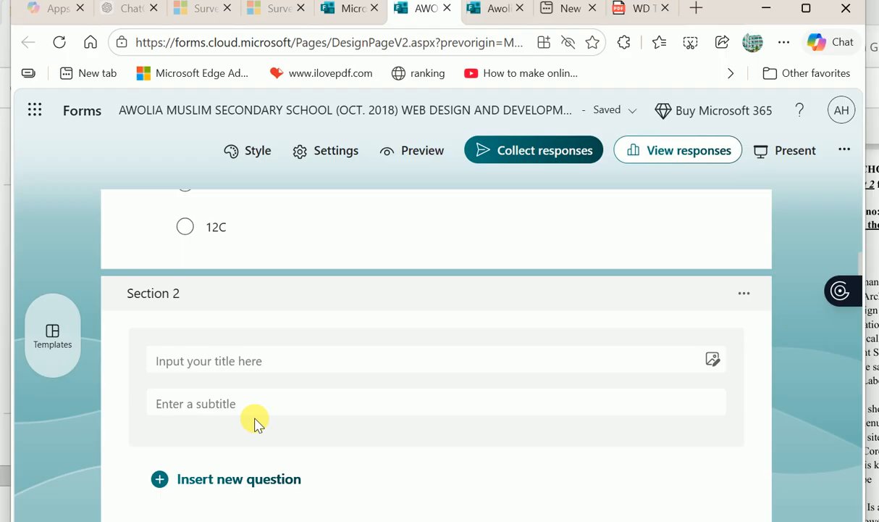
{"action": "scroll", "coordinate": [256, 420], "scroll_direction": "down", "scroll_amount": 1}
{"action": "left_click", "coordinate": [305, 482]}
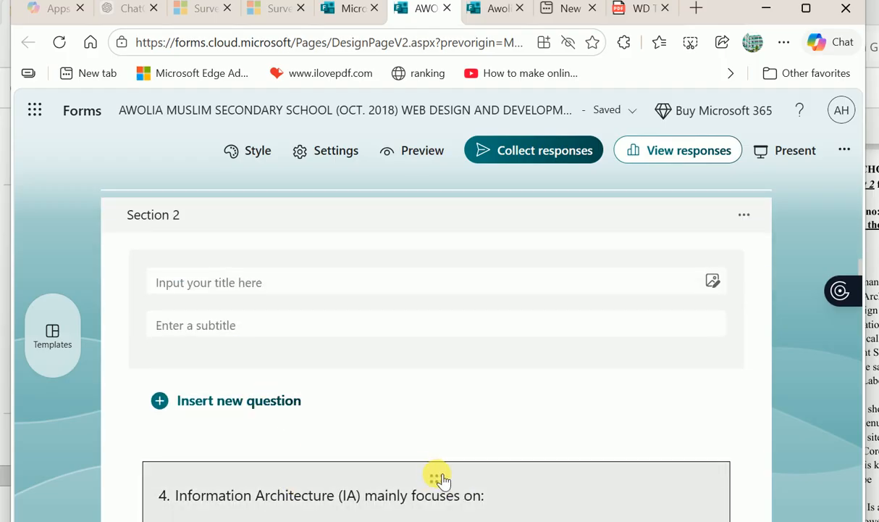
{"action": "left_click_drag", "start_coordinate": [436, 477], "coordinate": [272, 447]}
{"action": "left_click", "coordinate": [300, 361]}
{"action": "scroll", "coordinate": [301, 362], "scroll_direction": "up", "scroll_amount": 2}
{"action": "scroll", "coordinate": [301, 362], "scroll_direction": "down", "scroll_amount": 6}
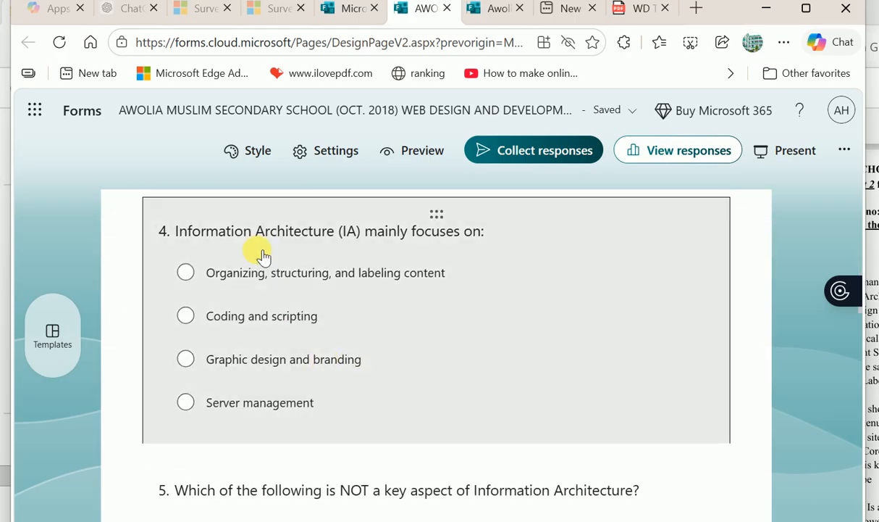
- Mark 'Coding and scripting' as question 4's correct answer and make it required
{"action": "left_click", "coordinate": [260, 248]}
{"action": "scroll", "coordinate": [287, 360], "scroll_direction": "up", "scroll_amount": 2}
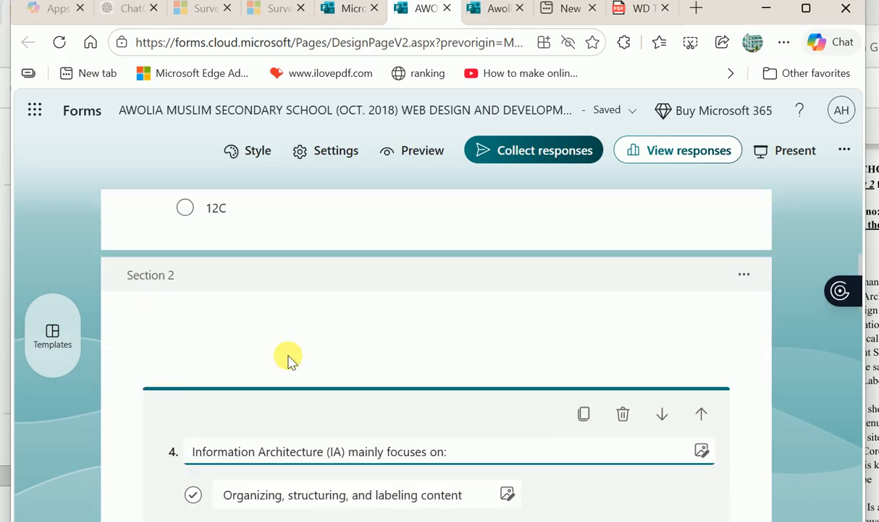
{"action": "scroll", "coordinate": [429, 418], "scroll_direction": "down", "scroll_amount": 5}
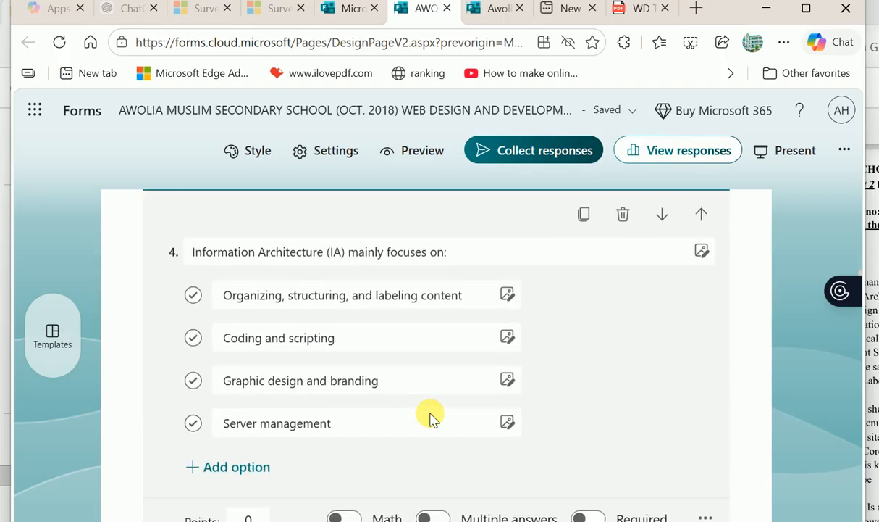
{"action": "scroll", "coordinate": [429, 416], "scroll_direction": "up", "scroll_amount": 2}
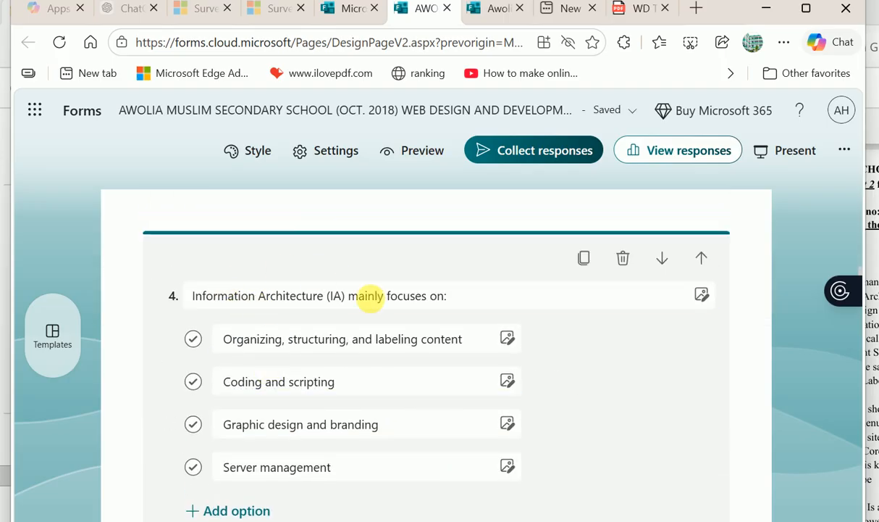
{"action": "scroll", "coordinate": [308, 445], "scroll_direction": "down", "scroll_amount": 2}
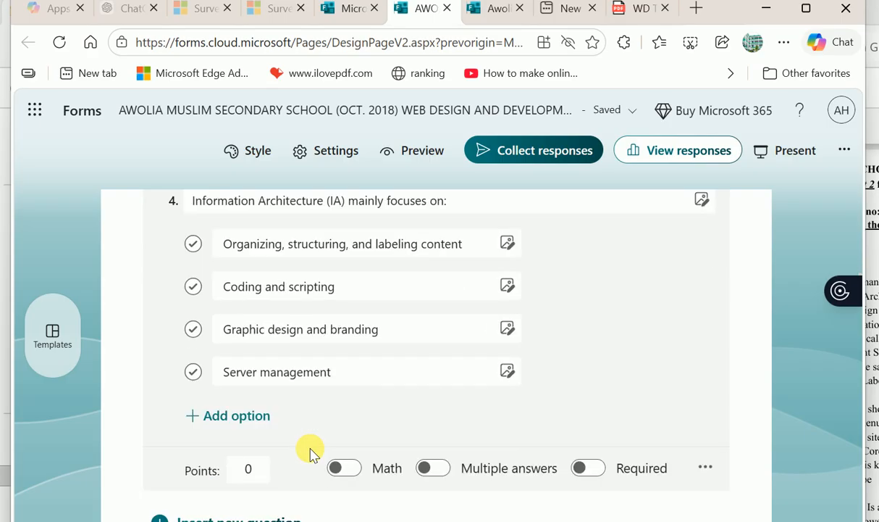
{"action": "scroll", "coordinate": [309, 452], "scroll_direction": "up", "scroll_amount": 1}
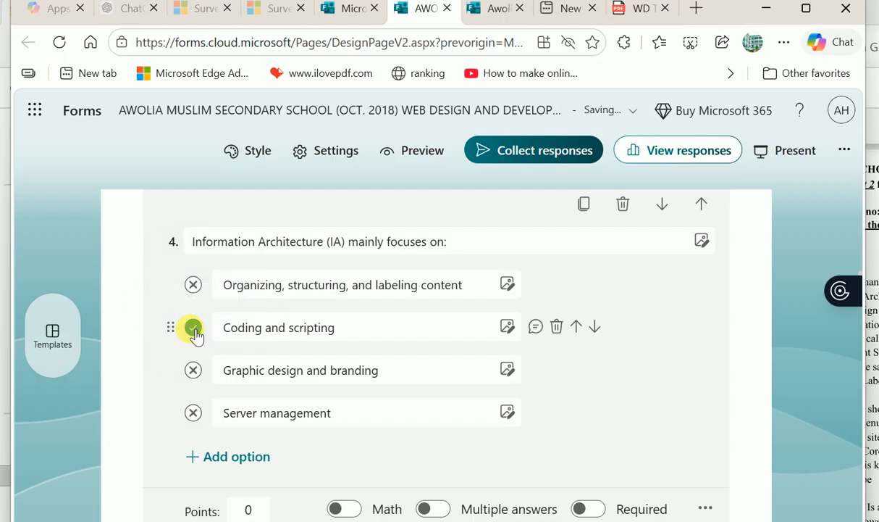
{"action": "left_click", "coordinate": [194, 329]}
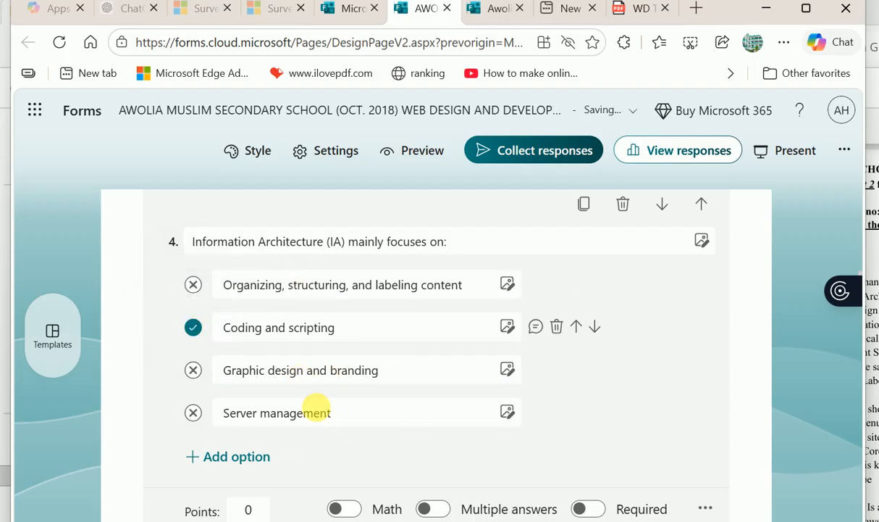
{"action": "scroll", "coordinate": [317, 421], "scroll_direction": "down", "scroll_amount": 1}
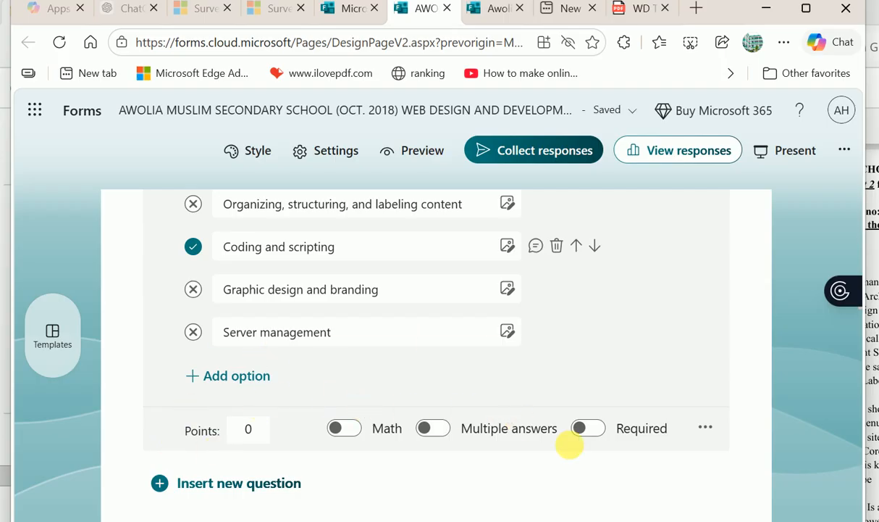
{"action": "left_click", "coordinate": [707, 427]}
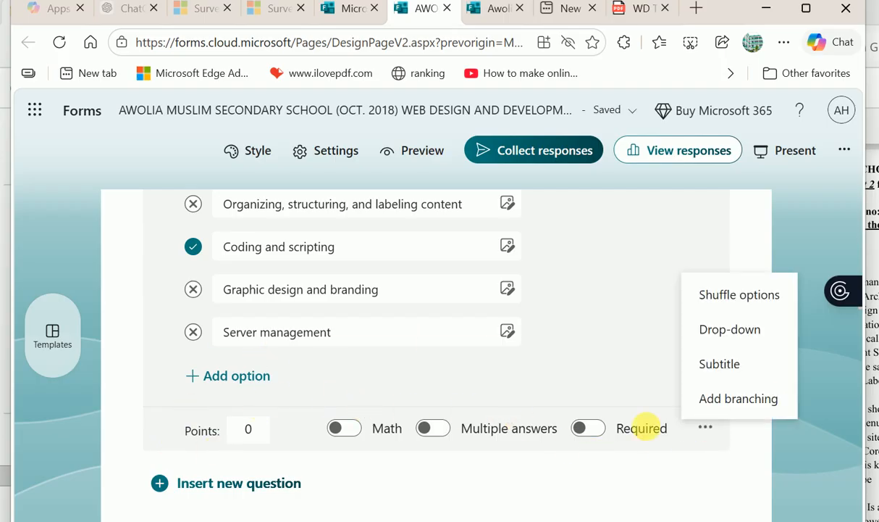
{"action": "left_click", "coordinate": [581, 428]}
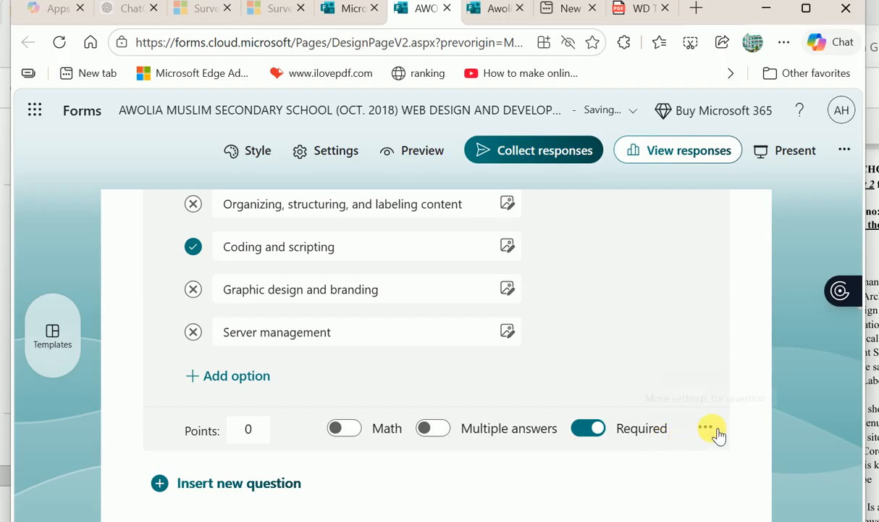
- Open question 5 for editing and bring up its more settings menu
{"action": "scroll", "coordinate": [497, 368], "scroll_direction": "down", "scroll_amount": 3}
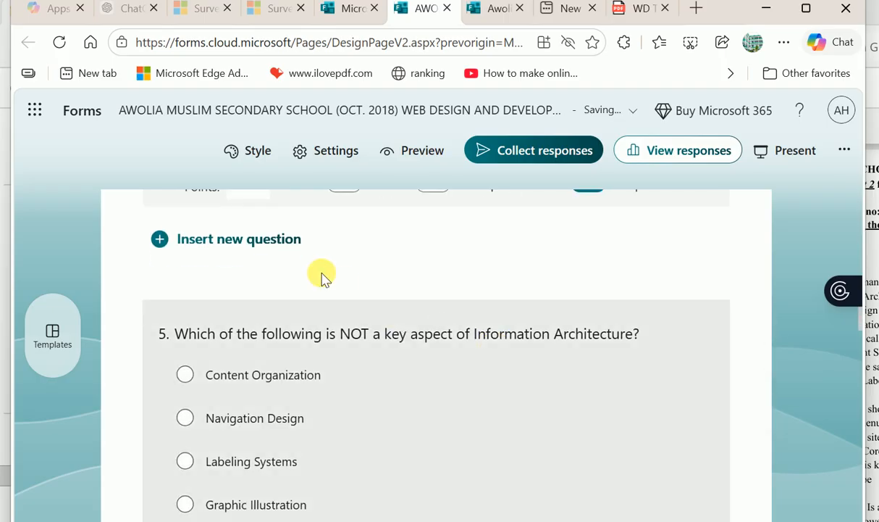
{"action": "left_click", "coordinate": [311, 378]}
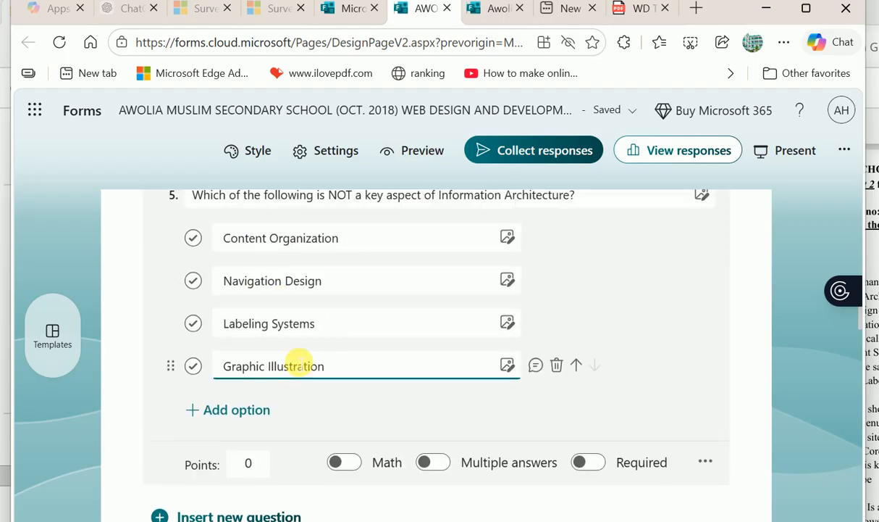
{"action": "scroll", "coordinate": [300, 364], "scroll_direction": "up", "scroll_amount": 3}
{"action": "left_click", "coordinate": [230, 359]}
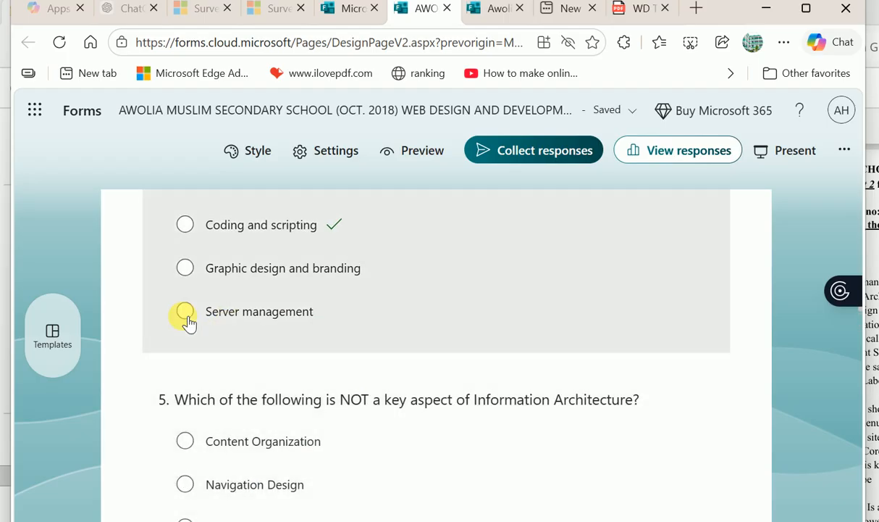
{"action": "left_click", "coordinate": [186, 320]}
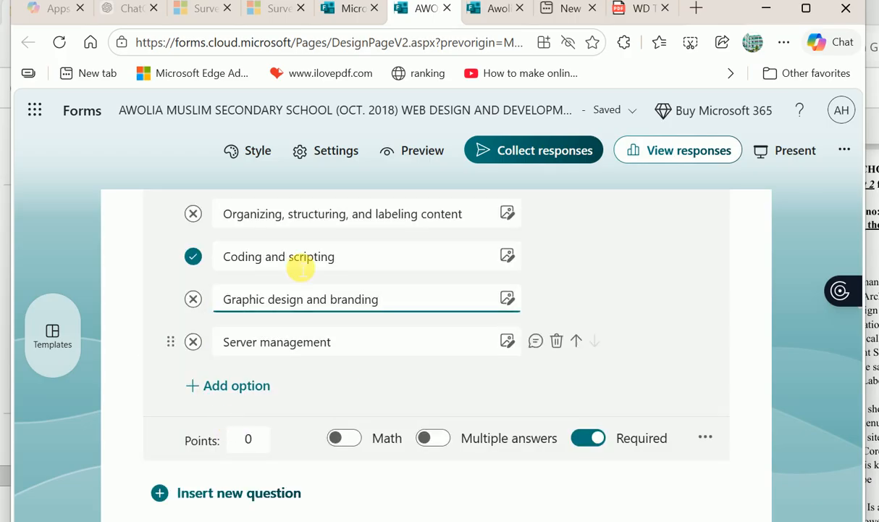
{"action": "scroll", "coordinate": [326, 305], "scroll_direction": "down", "scroll_amount": 3}
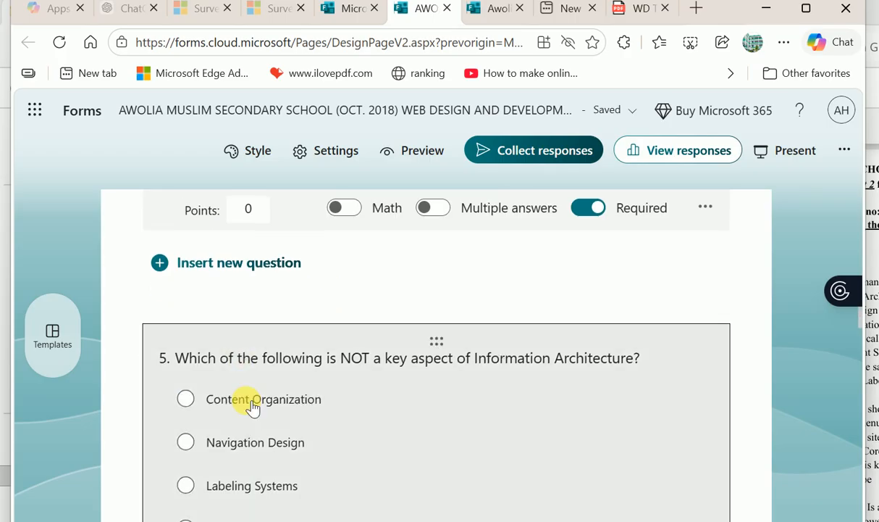
{"action": "left_click", "coordinate": [252, 406]}
{"action": "scroll", "coordinate": [338, 352], "scroll_direction": "up", "scroll_amount": 3}
{"action": "scroll", "coordinate": [335, 350], "scroll_direction": "down", "scroll_amount": 3}
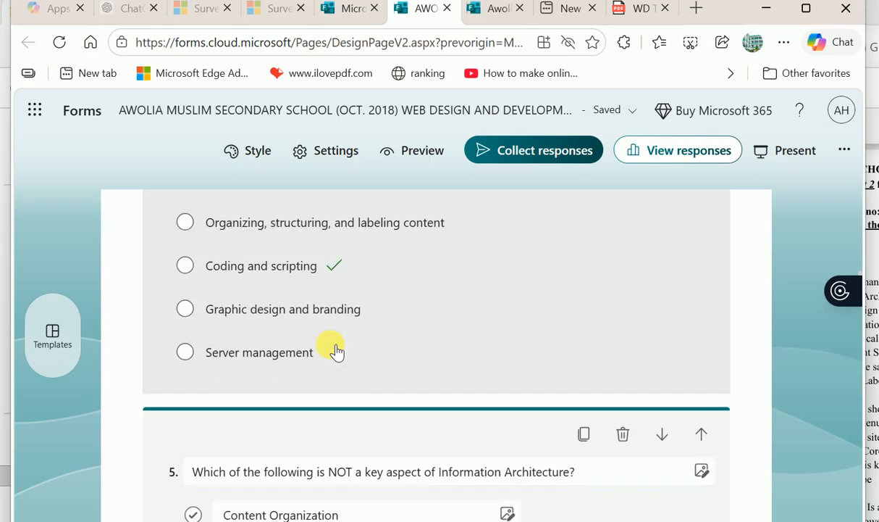
{"action": "scroll", "coordinate": [540, 366], "scroll_direction": "down", "scroll_amount": 2}
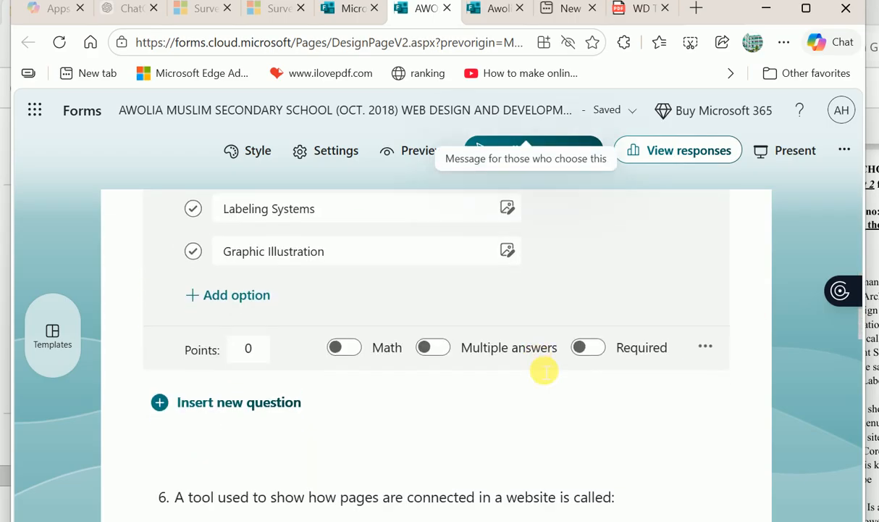
{"action": "left_click", "coordinate": [705, 346]}
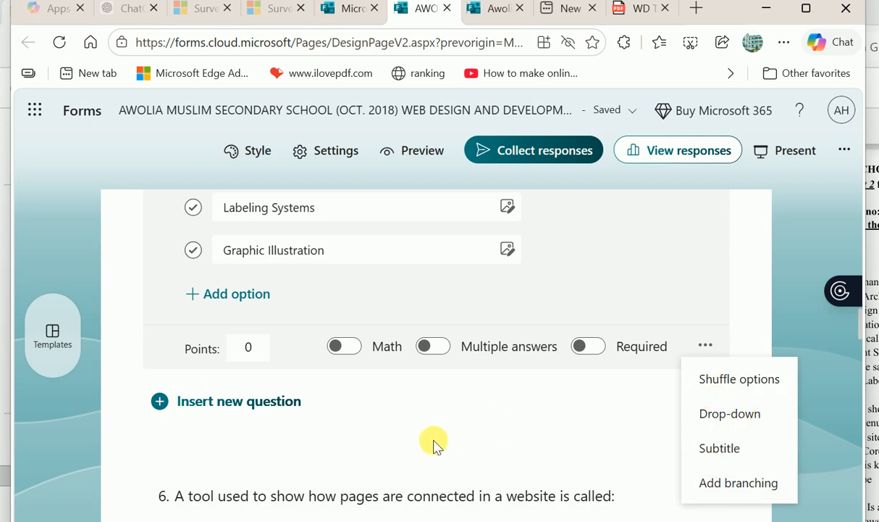
- Reopen question 4 to confirm its 'Coding and scripting' answer key
{"action": "scroll", "coordinate": [435, 443], "scroll_direction": "up", "scroll_amount": 5}
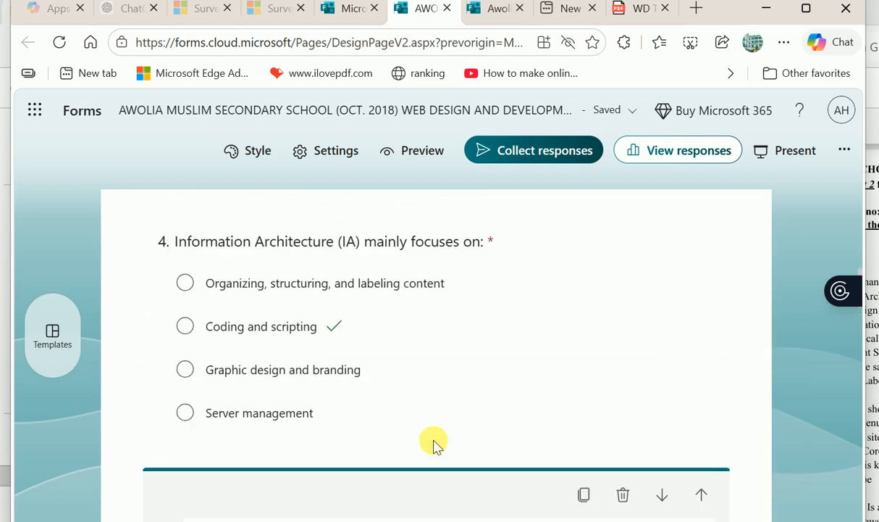
{"action": "scroll", "coordinate": [437, 445], "scroll_direction": "up", "scroll_amount": 3}
{"action": "left_click", "coordinate": [438, 445]}
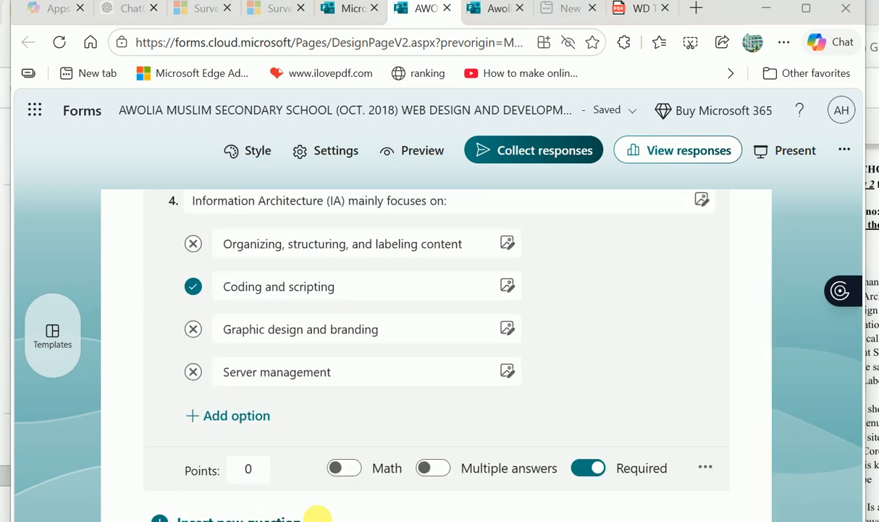
{"action": "scroll", "coordinate": [321, 409], "scroll_direction": "down", "scroll_amount": 3}
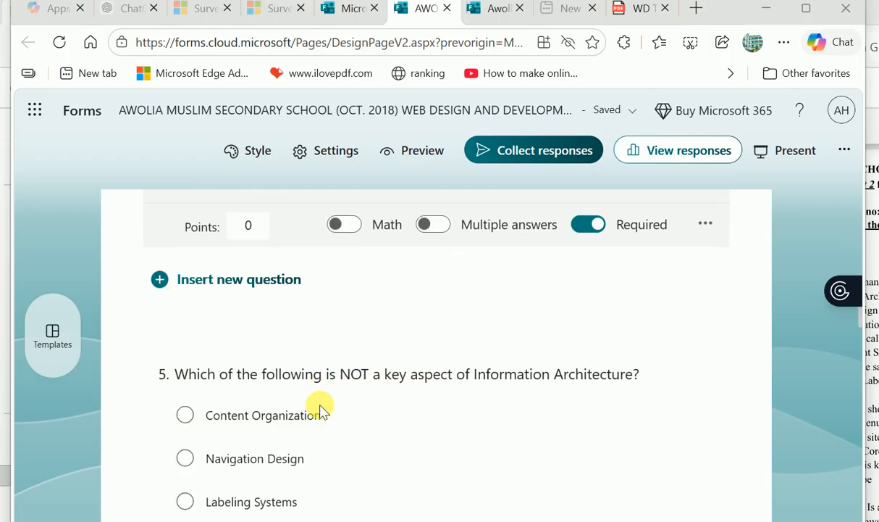
{"action": "scroll", "coordinate": [321, 409], "scroll_direction": "up", "scroll_amount": 1}
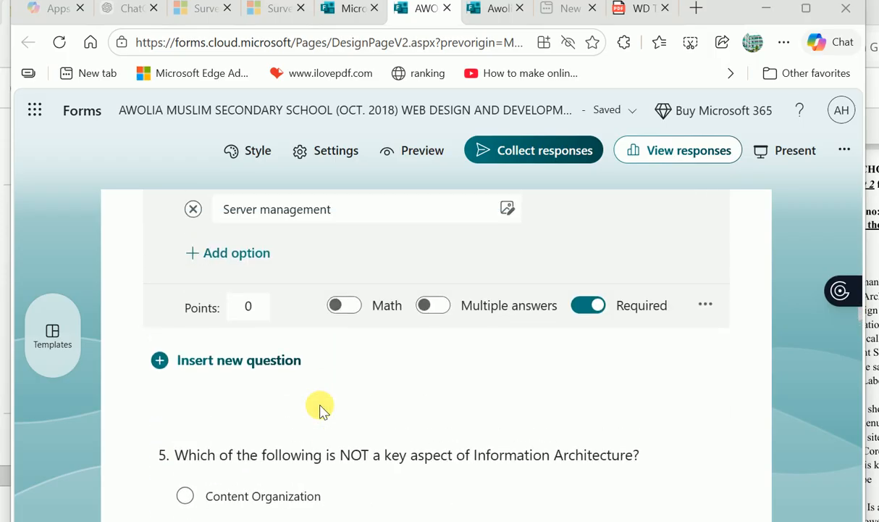
{"action": "left_click", "coordinate": [410, 164]}
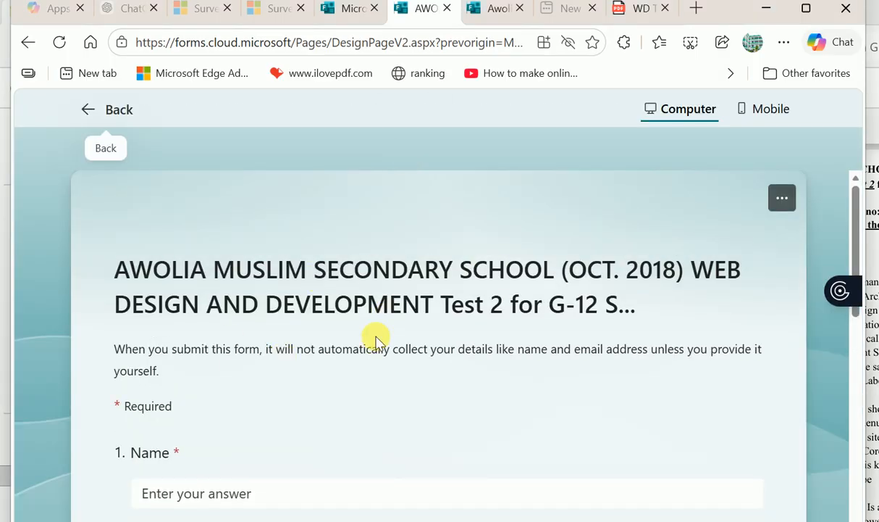
{"action": "scroll", "coordinate": [376, 340], "scroll_direction": "down", "scroll_amount": 8}
{"action": "scroll", "coordinate": [376, 341], "scroll_direction": "up", "scroll_amount": 3}
{"action": "scroll", "coordinate": [376, 341], "scroll_direction": "down", "scroll_amount": 2}
{"action": "scroll", "coordinate": [376, 341], "scroll_direction": "up", "scroll_amount": 5}
{"action": "scroll", "coordinate": [376, 340], "scroll_direction": "down", "scroll_amount": 1}
{"action": "scroll", "coordinate": [376, 341], "scroll_direction": "up", "scroll_amount": 2}
{"action": "scroll", "coordinate": [376, 340], "scroll_direction": "up", "scroll_amount": 1}
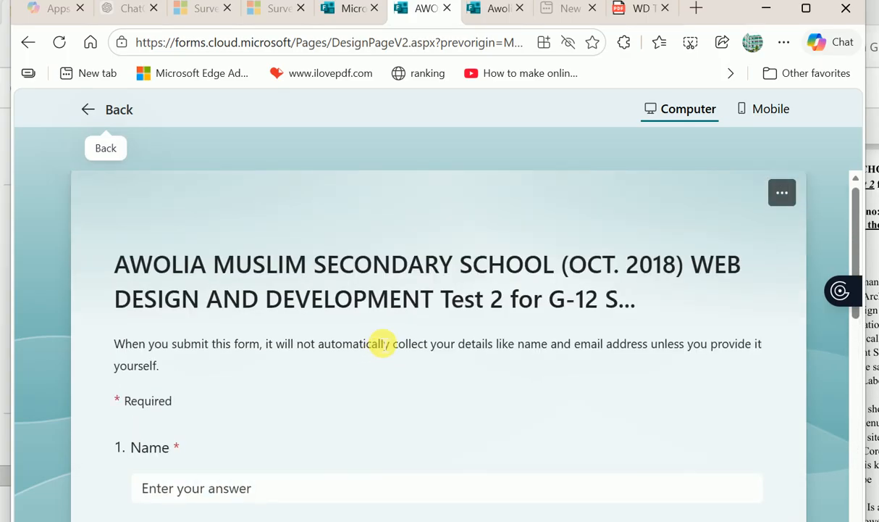
{"action": "scroll", "coordinate": [383, 344], "scroll_direction": "down", "scroll_amount": 1}
{"action": "left_click", "coordinate": [166, 466]}
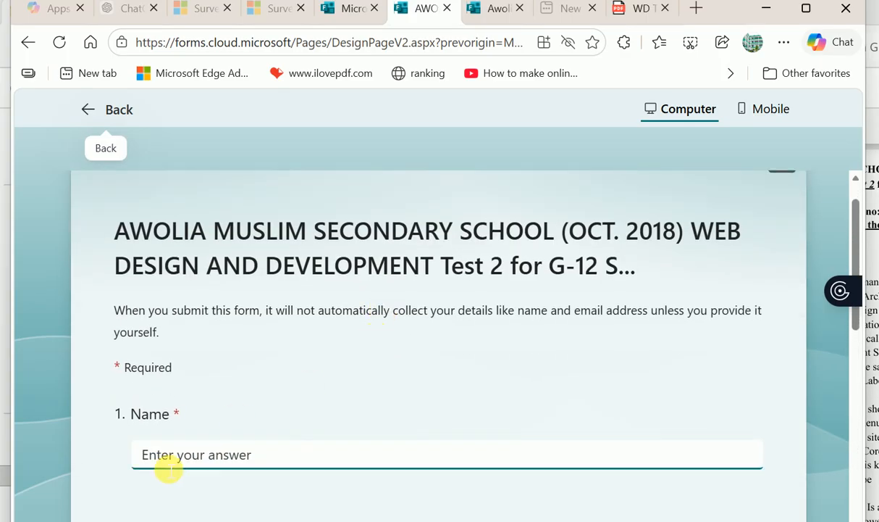
{"action": "type", "text": "ab"}
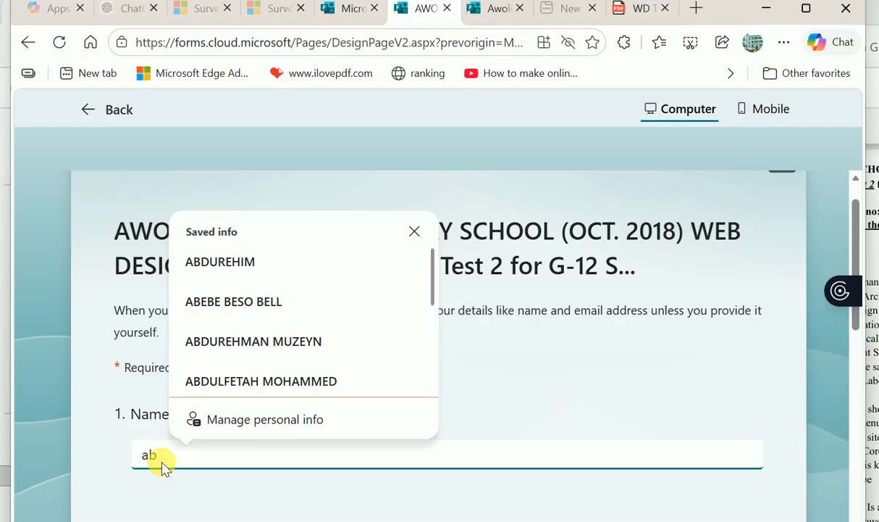
{"action": "left_click", "coordinate": [243, 351]}
{"action": "scroll", "coordinate": [232, 471], "scroll_direction": "down", "scroll_amount": 2}
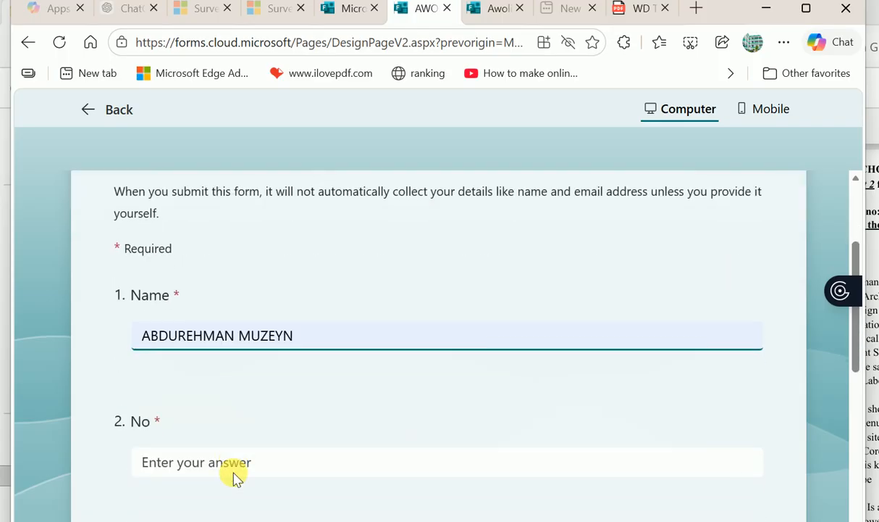
{"action": "left_click", "coordinate": [205, 461]}
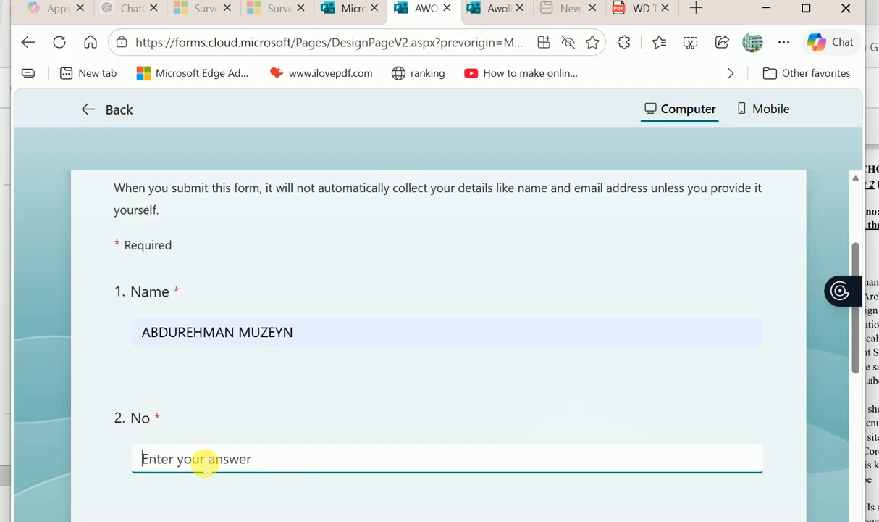
{"action": "scroll", "coordinate": [301, 395], "scroll_direction": "down", "scroll_amount": 2}
{"action": "left_click", "coordinate": [150, 441]}
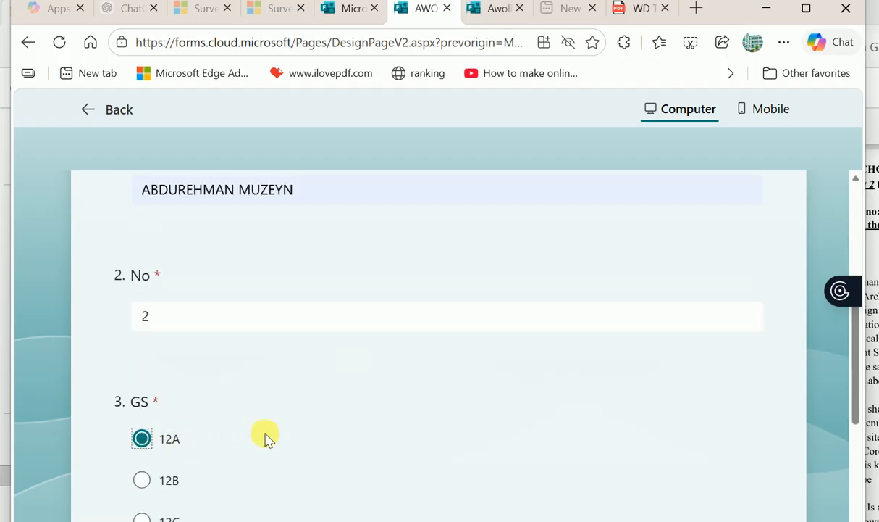
{"action": "scroll", "coordinate": [265, 436], "scroll_direction": "down", "scroll_amount": 4}
{"action": "scroll", "coordinate": [154, 319], "scroll_direction": "up", "scroll_amount": 10}
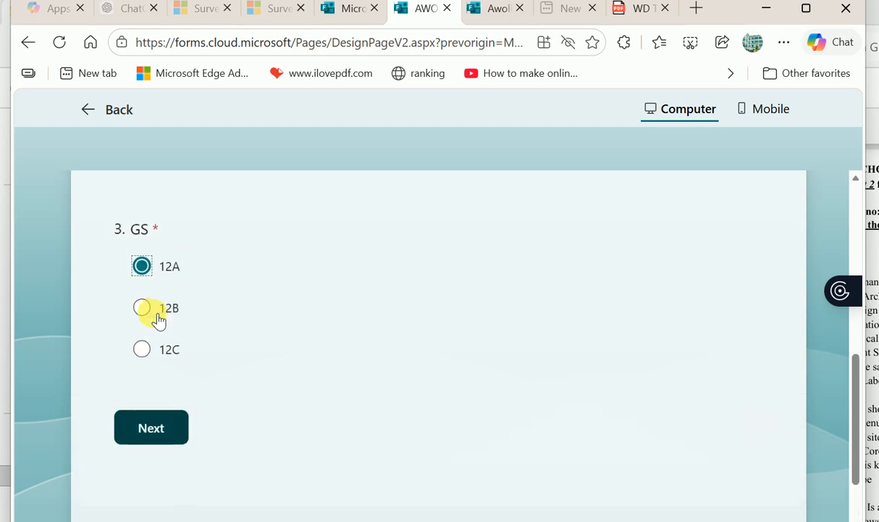
{"action": "scroll", "coordinate": [160, 318], "scroll_direction": "up", "scroll_amount": 1}
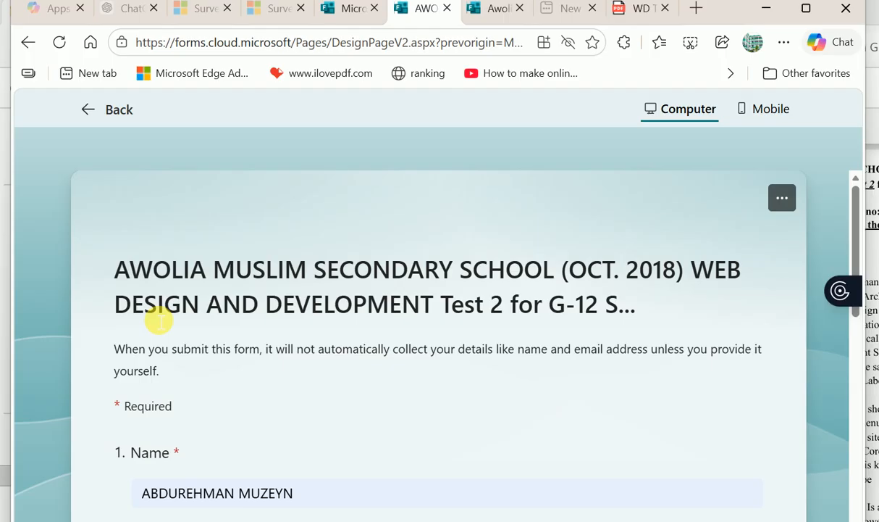
{"action": "scroll", "coordinate": [228, 305], "scroll_direction": "down", "scroll_amount": 6}
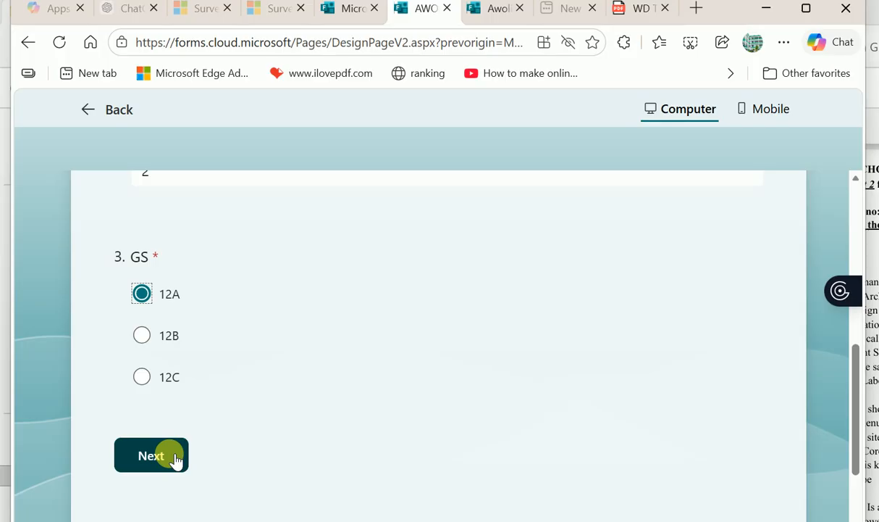
{"action": "left_click", "coordinate": [174, 464]}
{"action": "scroll", "coordinate": [400, 364], "scroll_direction": "down", "scroll_amount": 2}
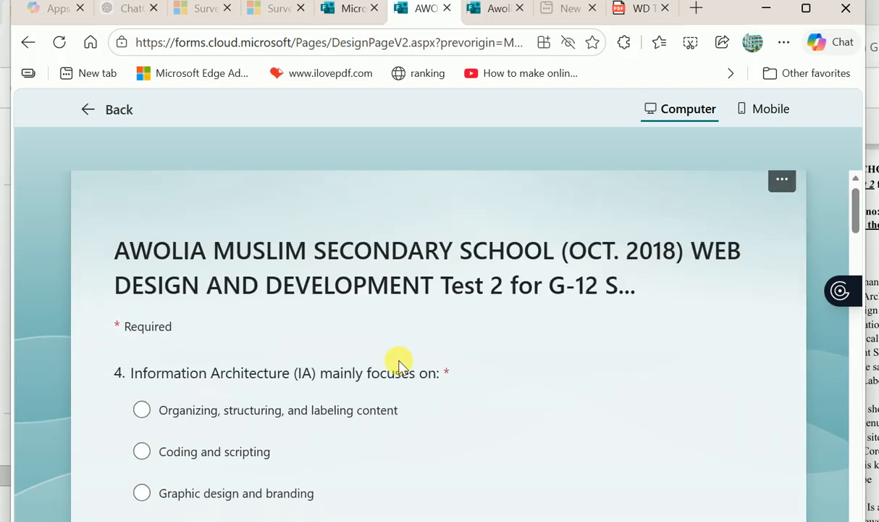
{"action": "scroll", "coordinate": [401, 365], "scroll_direction": "down", "scroll_amount": 8}
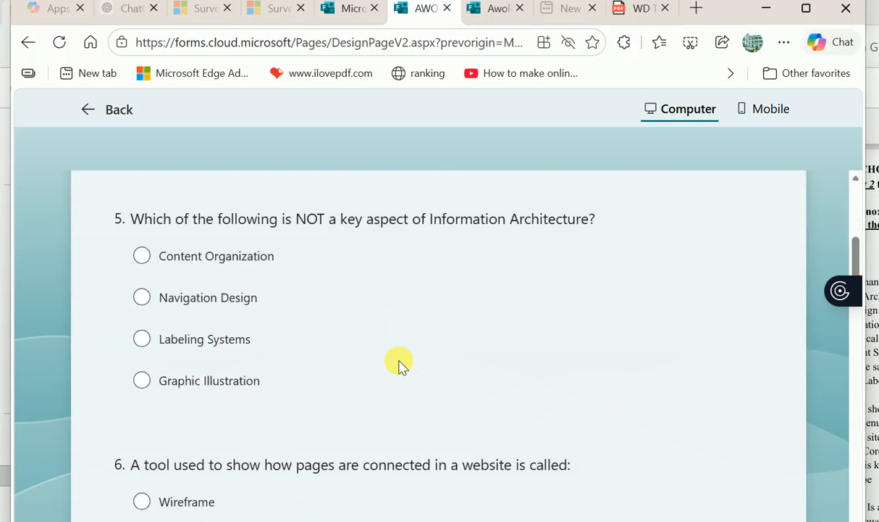
{"action": "scroll", "coordinate": [400, 365], "scroll_direction": "down", "scroll_amount": 20}
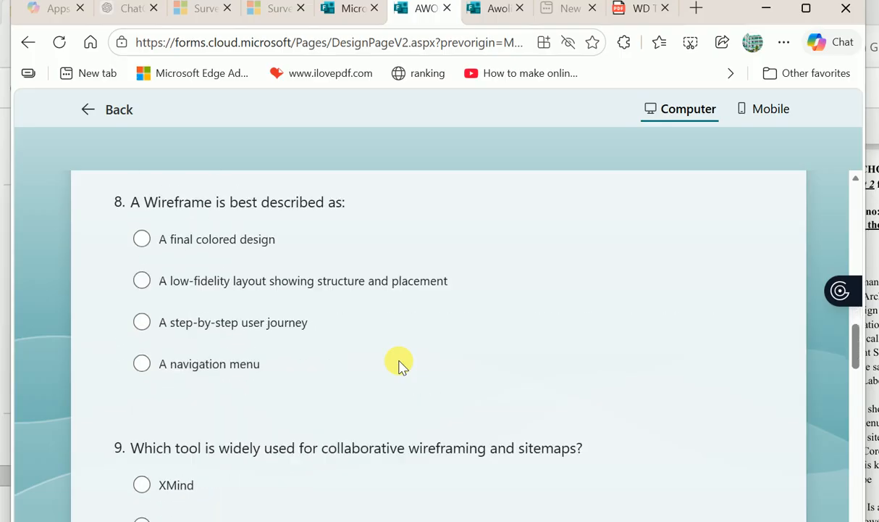
{"action": "scroll", "coordinate": [401, 364], "scroll_direction": "down", "scroll_amount": 5}
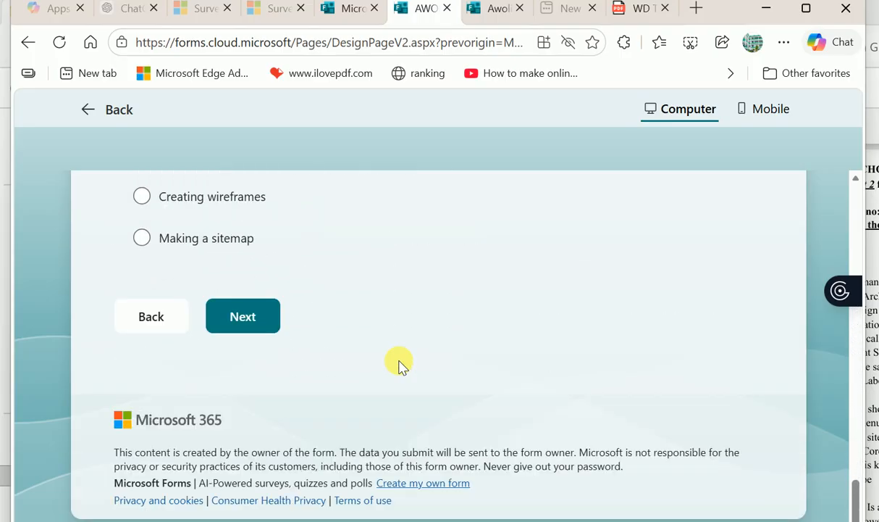
{"action": "scroll", "coordinate": [400, 364], "scroll_direction": "up", "scroll_amount": 5}
{"action": "scroll", "coordinate": [400, 364], "scroll_direction": "down", "scroll_amount": 5}
{"action": "scroll", "coordinate": [401, 364], "scroll_direction": "up", "scroll_amount": 3}
{"action": "scroll", "coordinate": [401, 365], "scroll_direction": "up", "scroll_amount": 20}
{"action": "scroll", "coordinate": [401, 365], "scroll_direction": "up", "scroll_amount": 5}
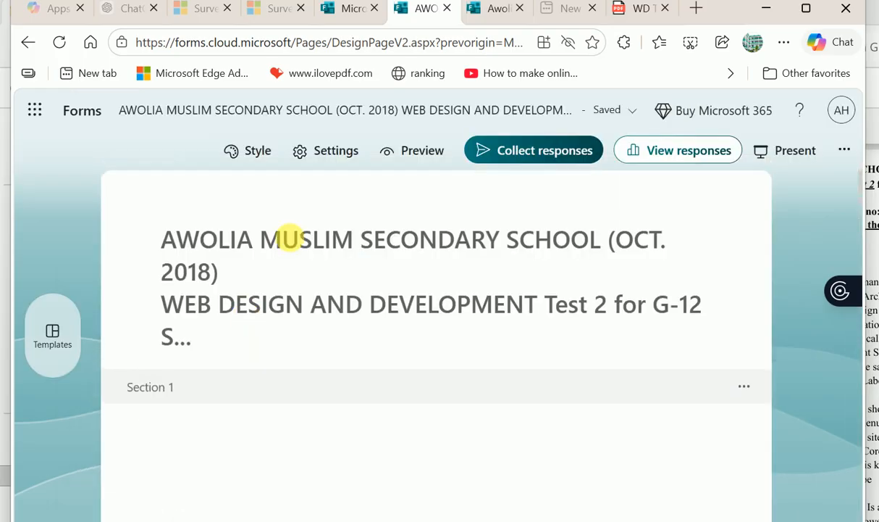
- Insert a new section after question 4
{"action": "scroll", "coordinate": [353, 399], "scroll_direction": "down", "scroll_amount": 8}
{"action": "scroll", "coordinate": [354, 395], "scroll_direction": "down", "scroll_amount": 3}
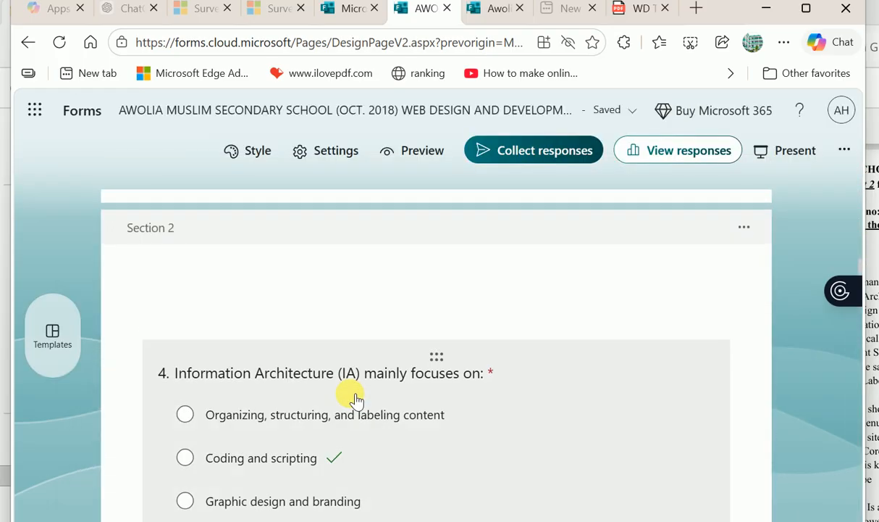
{"action": "scroll", "coordinate": [306, 405], "scroll_direction": "down", "scroll_amount": 3}
{"action": "scroll", "coordinate": [308, 406], "scroll_direction": "down", "scroll_amount": 2}
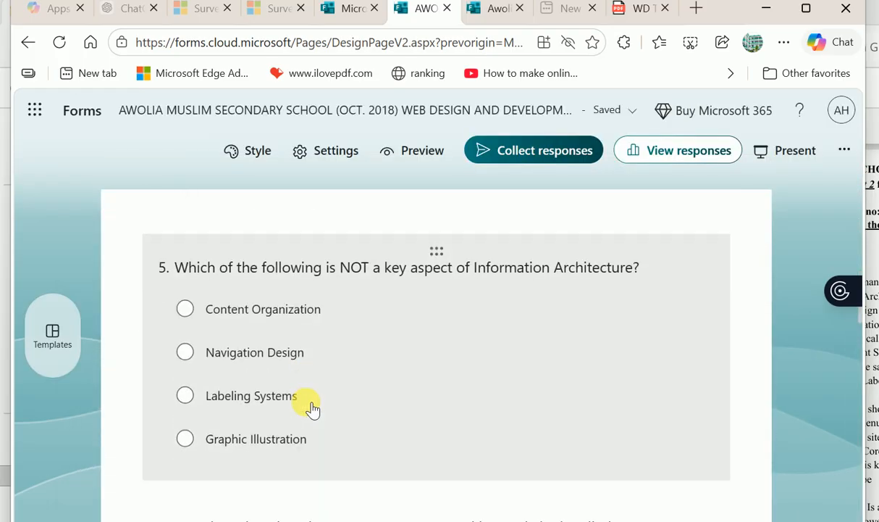
{"action": "scroll", "coordinate": [308, 406], "scroll_direction": "up", "scroll_amount": 3}
{"action": "scroll", "coordinate": [310, 407], "scroll_direction": "down", "scroll_amount": 4}
{"action": "scroll", "coordinate": [310, 408], "scroll_direction": "up", "scroll_amount": 4}
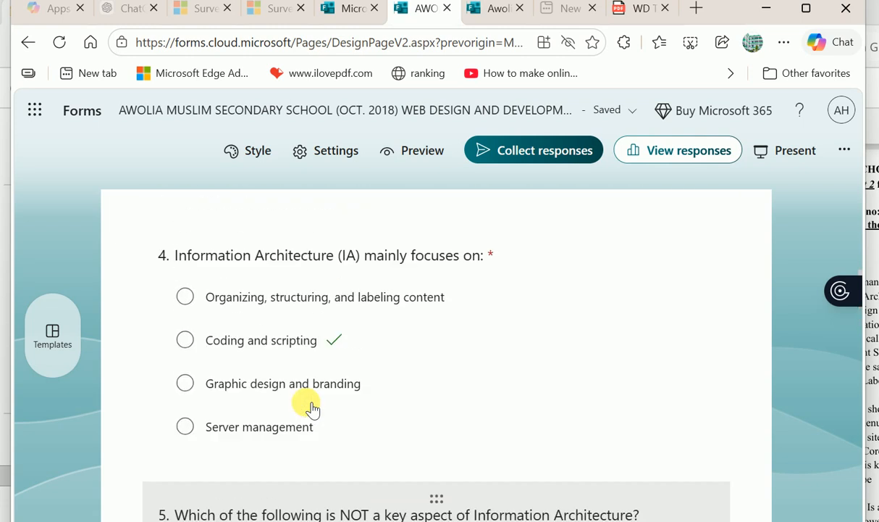
{"action": "left_click", "coordinate": [226, 405]}
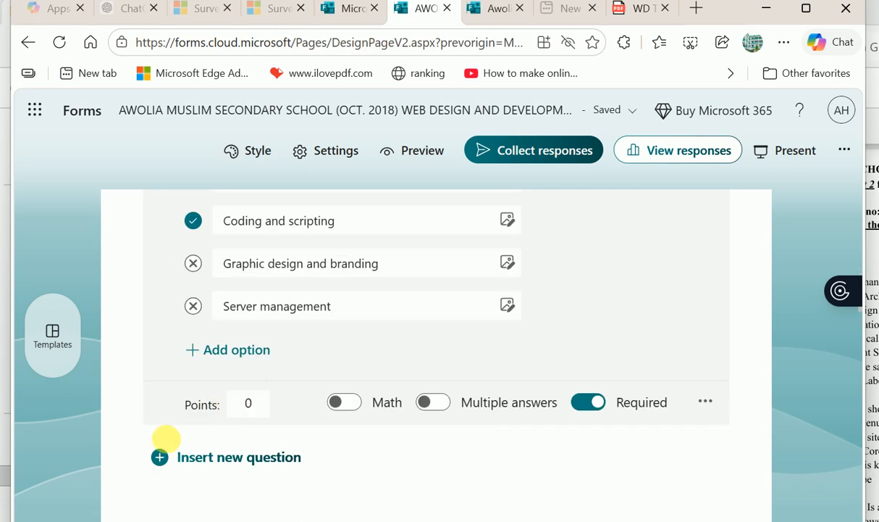
{"action": "scroll", "coordinate": [290, 370], "scroll_direction": "down", "scroll_amount": 1}
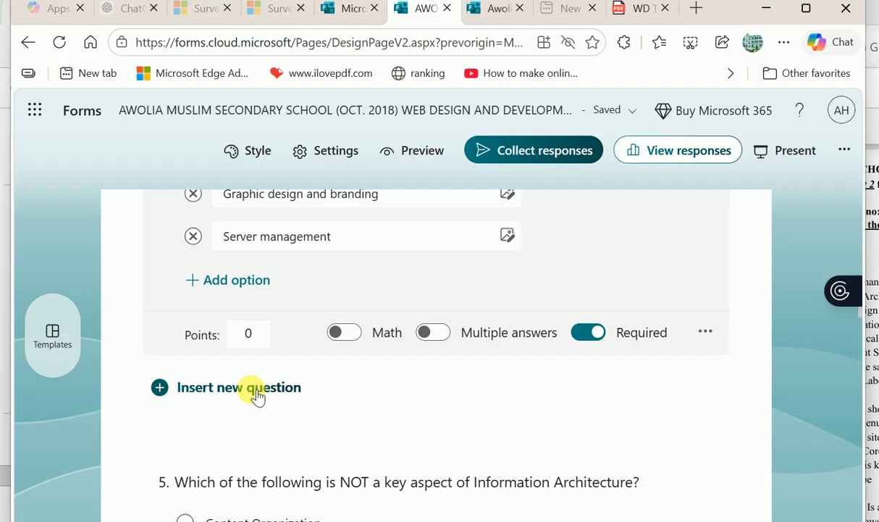
{"action": "left_click", "coordinate": [257, 395]}
{"action": "scroll", "coordinate": [372, 394], "scroll_direction": "down", "scroll_amount": 2}
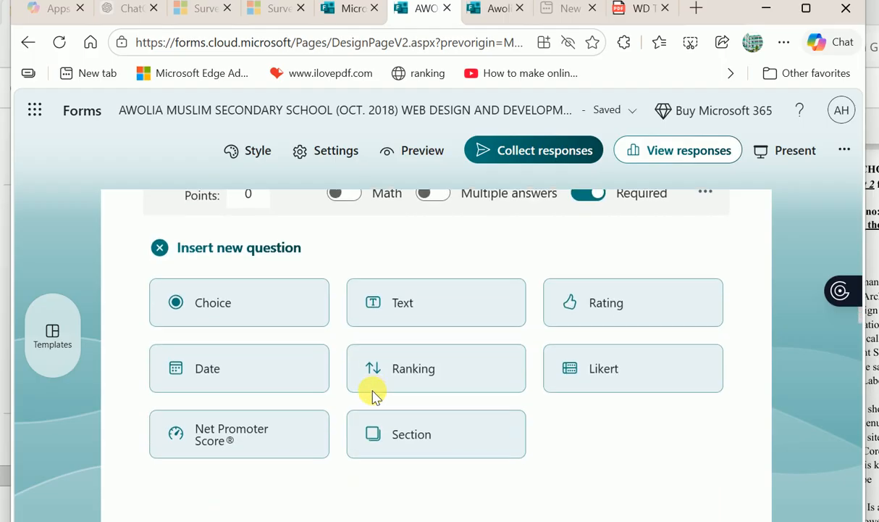
{"action": "left_click", "coordinate": [411, 432]}
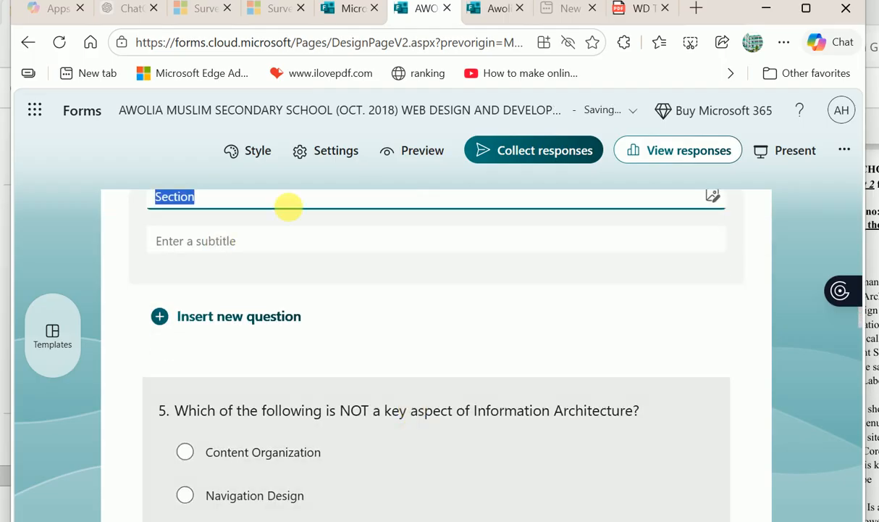
- Add a section break after question 5 so question 6 starts a new page
{"action": "scroll", "coordinate": [326, 335], "scroll_direction": "up", "scroll_amount": 3}
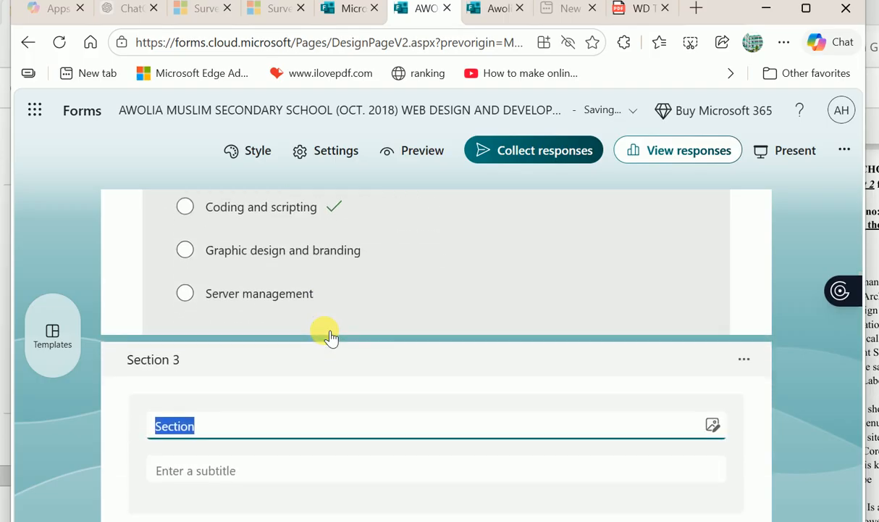
{"action": "scroll", "coordinate": [329, 337], "scroll_direction": "up", "scroll_amount": 3}
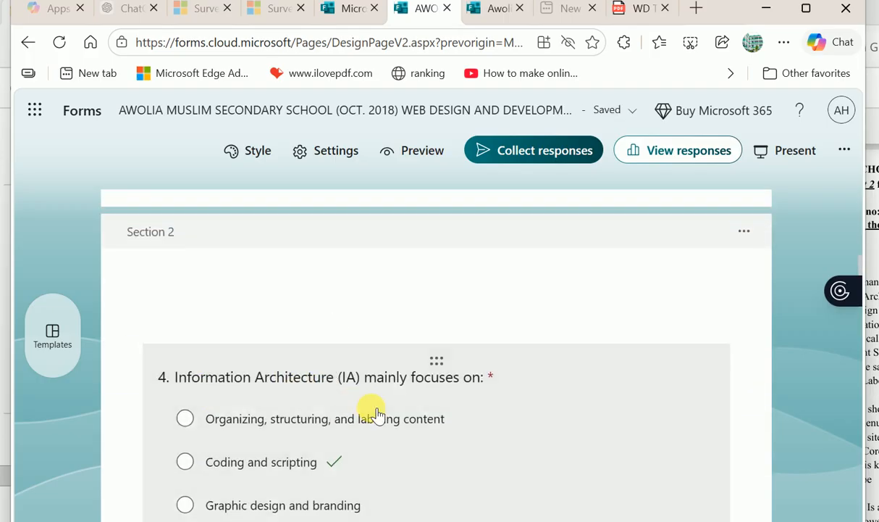
{"action": "scroll", "coordinate": [374, 447], "scroll_direction": "down", "scroll_amount": 6}
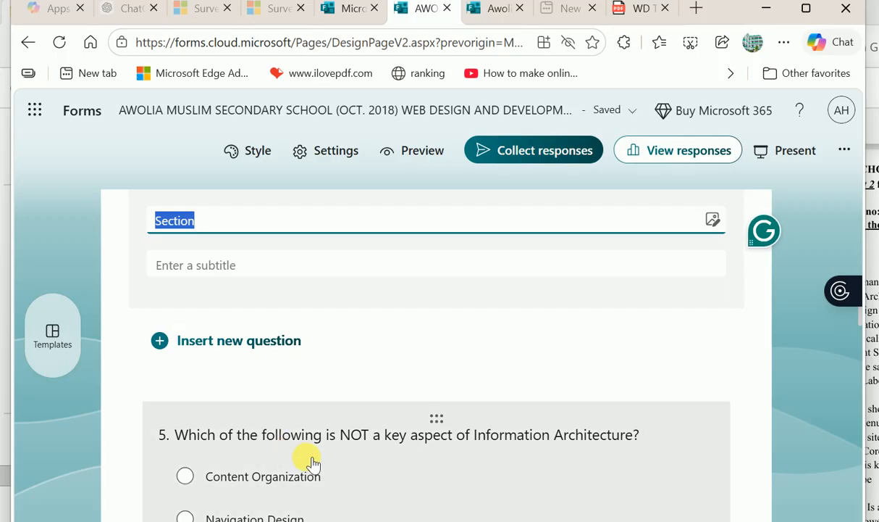
{"action": "scroll", "coordinate": [312, 464], "scroll_direction": "down", "scroll_amount": 5}
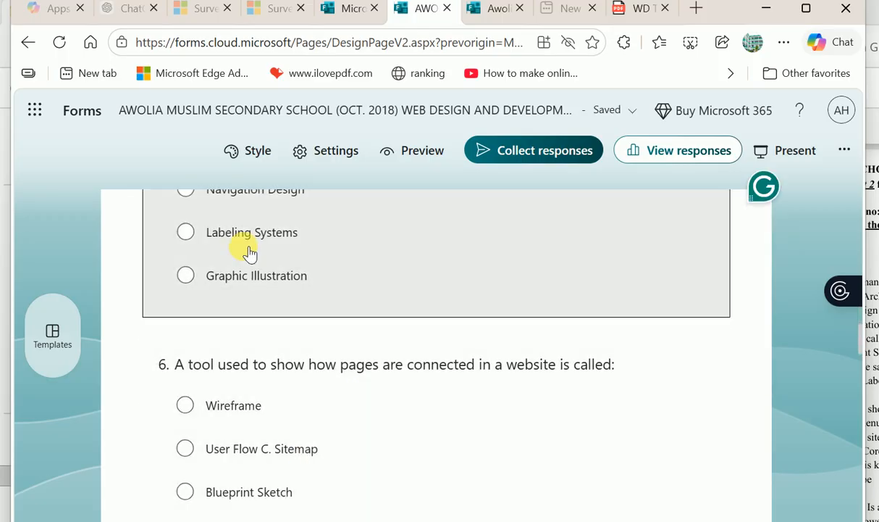
{"action": "left_click", "coordinate": [341, 328]}
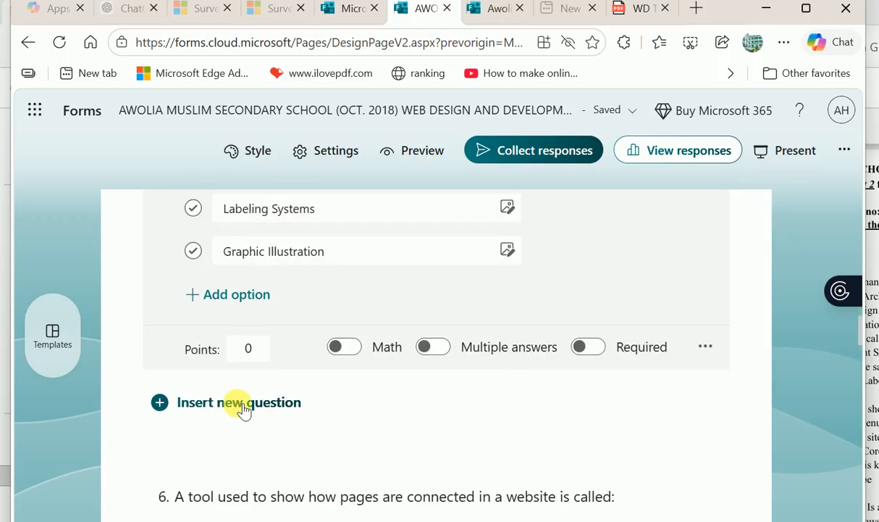
{"action": "left_click", "coordinate": [244, 404]}
{"action": "scroll", "coordinate": [434, 424], "scroll_direction": "down", "scroll_amount": 4}
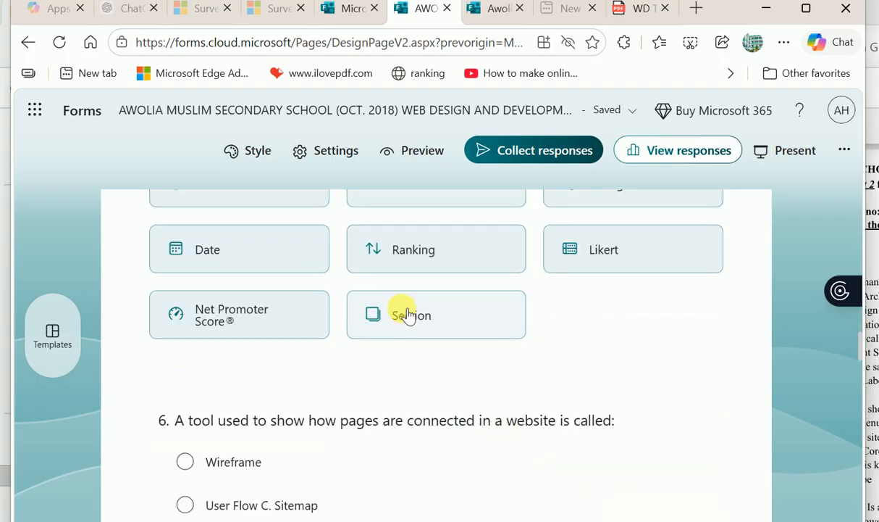
{"action": "left_click", "coordinate": [409, 316]}
- Add a section break before question 7 and preview the quiz as a student
{"action": "scroll", "coordinate": [318, 368], "scroll_direction": "down", "scroll_amount": 3}
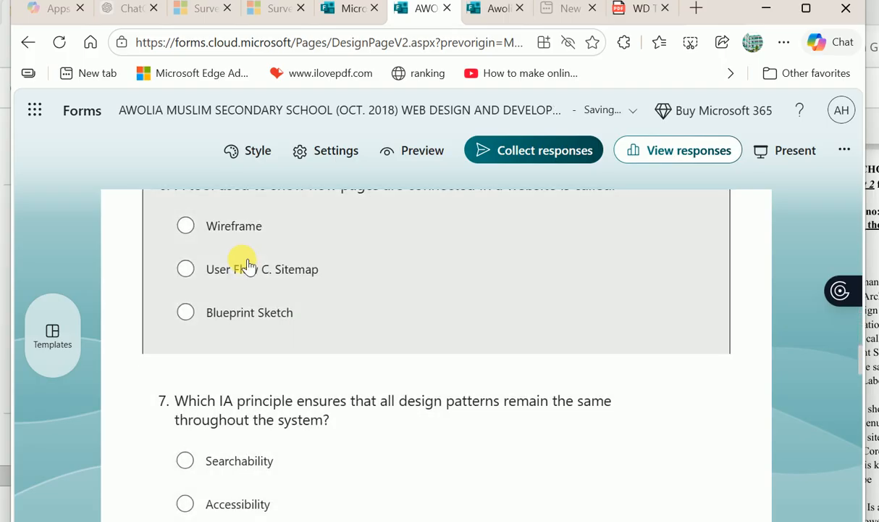
{"action": "left_click", "coordinate": [355, 299]}
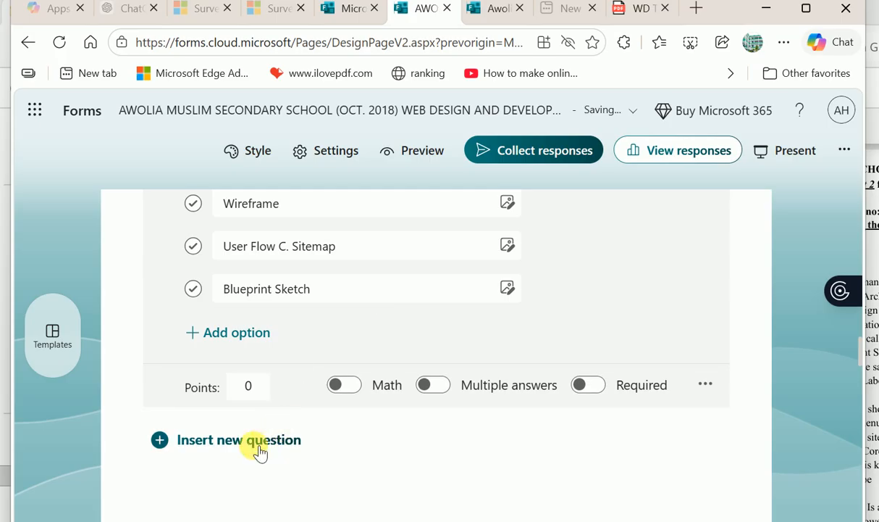
{"action": "left_click", "coordinate": [313, 432]}
{"action": "scroll", "coordinate": [398, 423], "scroll_direction": "down", "scroll_amount": 3}
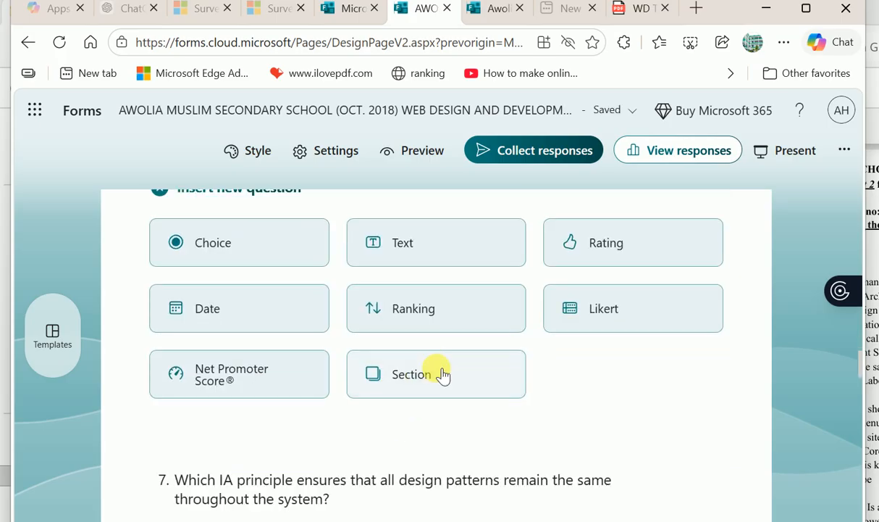
{"action": "left_click", "coordinate": [443, 374]}
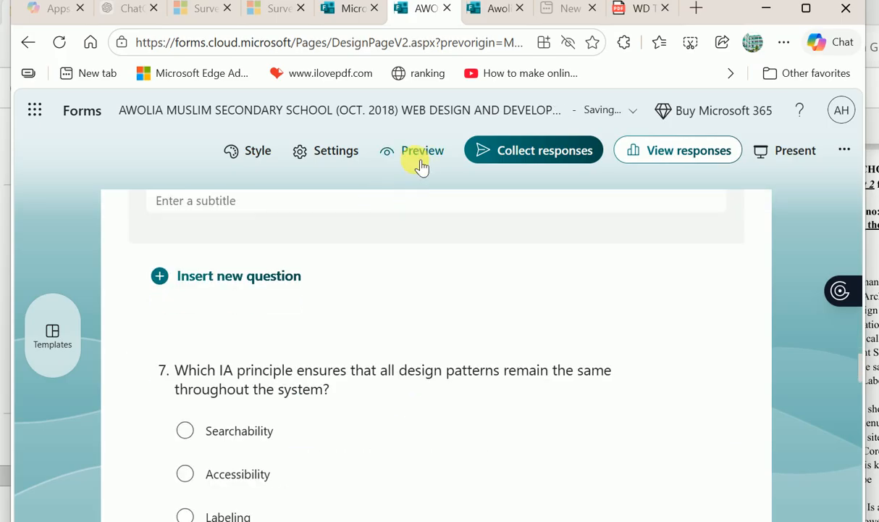
{"action": "left_click", "coordinate": [417, 154]}
- Fill the preview's Name question with a saved student name
{"action": "scroll", "coordinate": [261, 402], "scroll_direction": "down", "scroll_amount": 5}
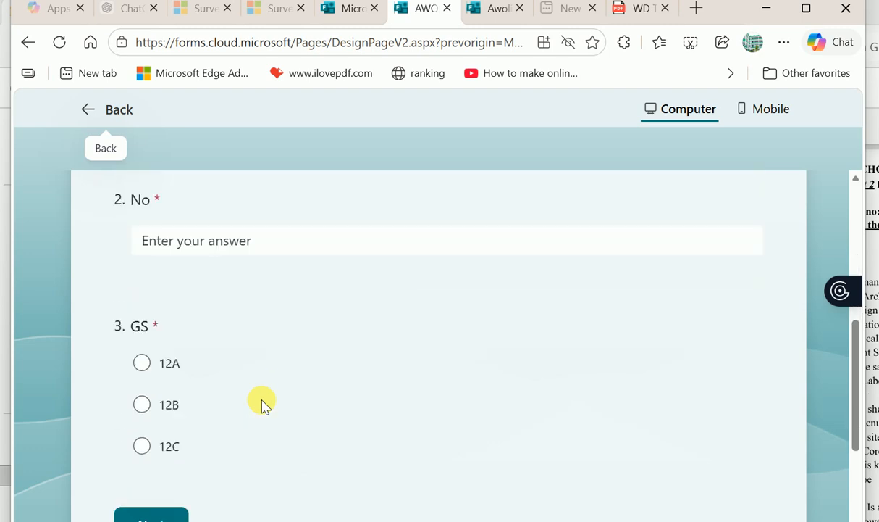
{"action": "scroll", "coordinate": [266, 370], "scroll_direction": "up", "scroll_amount": 1}
{"action": "scroll", "coordinate": [239, 348], "scroll_direction": "up", "scroll_amount": 2}
{"action": "left_click", "coordinate": [179, 284]}
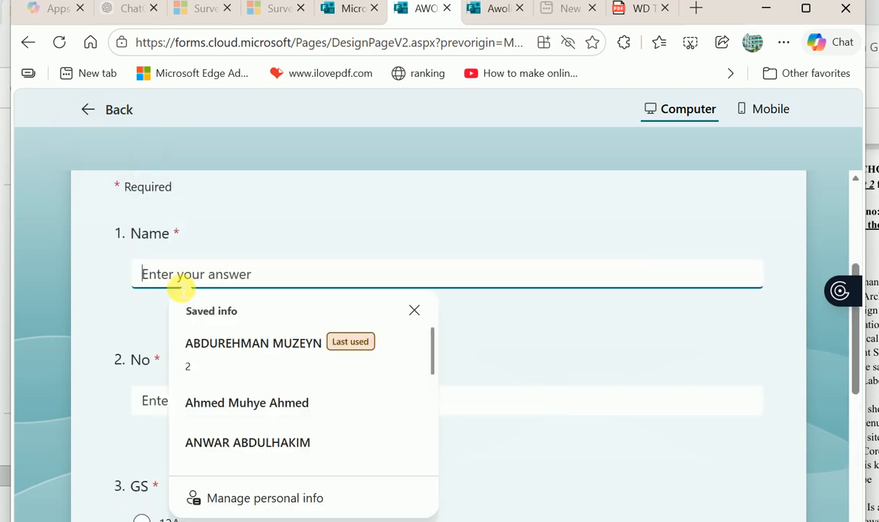
{"action": "type", "text": "ahm"}
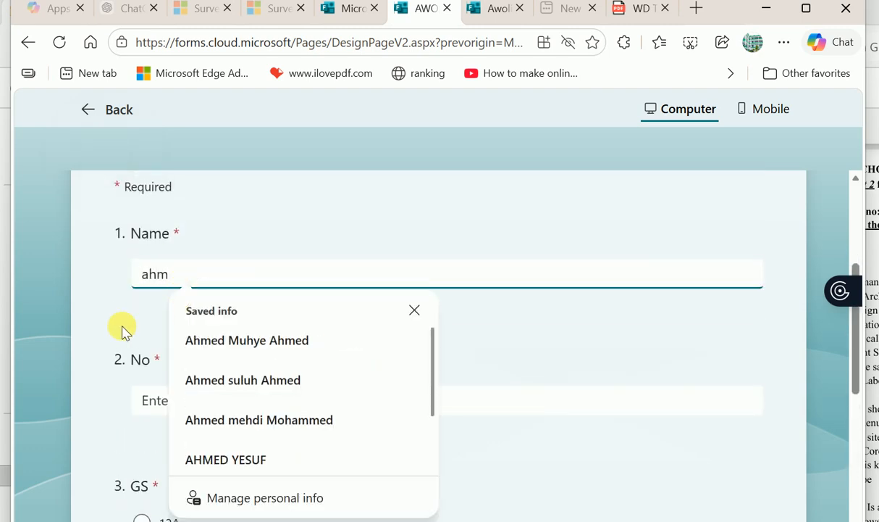
{"action": "left_click", "coordinate": [298, 345]}
- Enter 2 for No, choose class 12B for GS, and go to the next page
{"action": "left_click", "coordinate": [207, 401]}
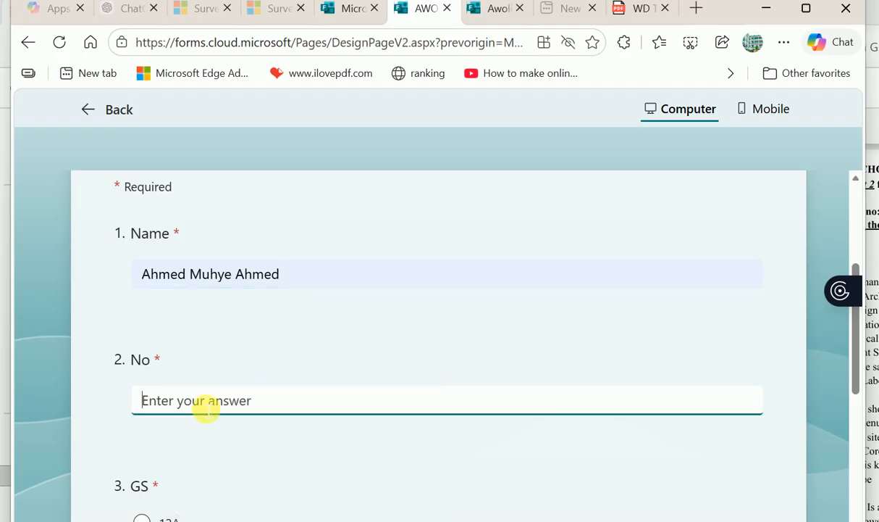
{"action": "scroll", "coordinate": [147, 393], "scroll_direction": "down", "scroll_amount": 3}
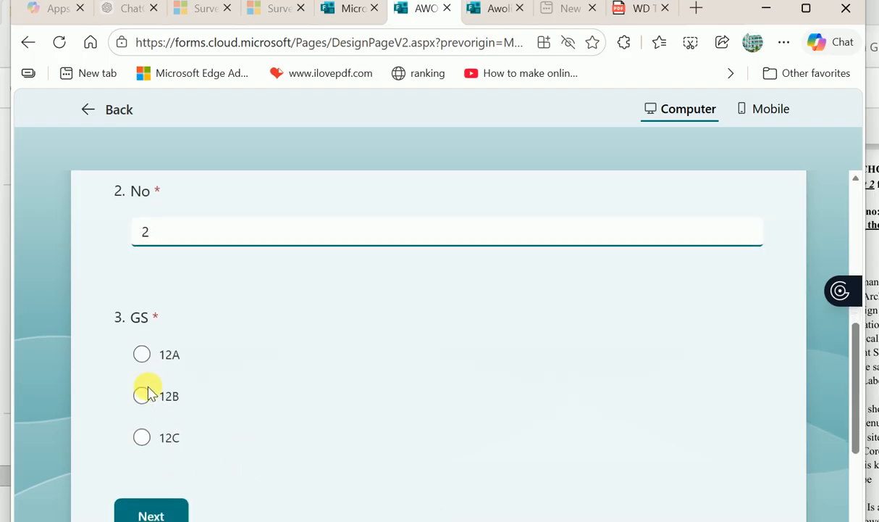
{"action": "left_click", "coordinate": [143, 395]}
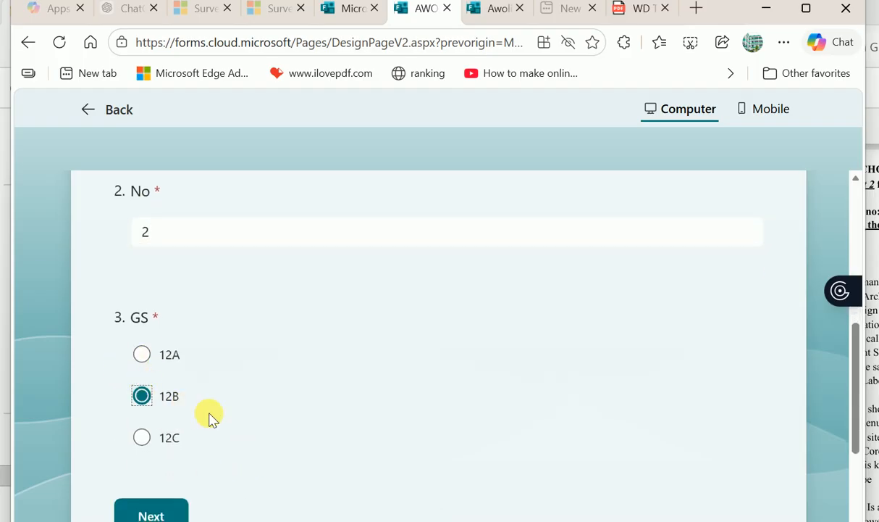
{"action": "scroll", "coordinate": [209, 418], "scroll_direction": "down", "scroll_amount": 2}
{"action": "left_click", "coordinate": [173, 399]}
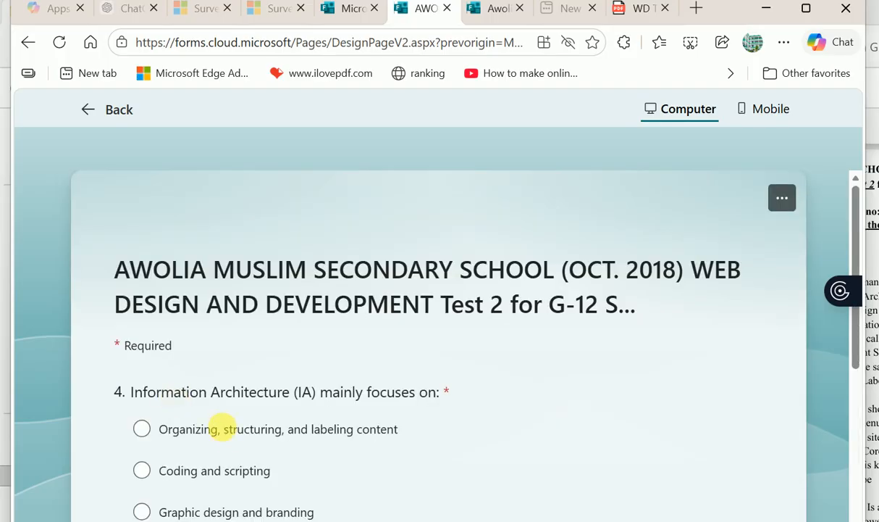
- Answer question 4 with Graphic design and branding and advance to question 5's page
{"action": "scroll", "coordinate": [225, 435], "scroll_direction": "down", "scroll_amount": 3}
{"action": "scroll", "coordinate": [226, 438], "scroll_direction": "up", "scroll_amount": 1}
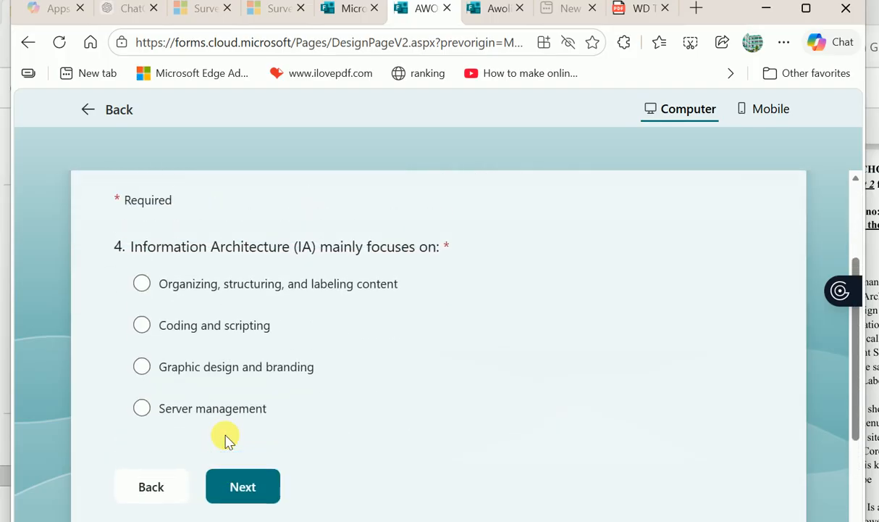
{"action": "scroll", "coordinate": [226, 438], "scroll_direction": "up", "scroll_amount": 2}
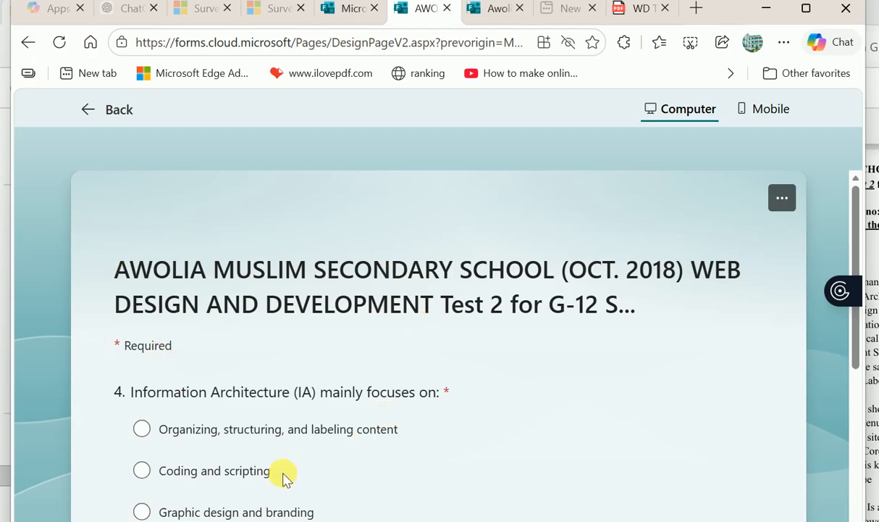
{"action": "scroll", "coordinate": [282, 472], "scroll_direction": "down", "scroll_amount": 4}
{"action": "scroll", "coordinate": [282, 472], "scroll_direction": "up", "scroll_amount": 1}
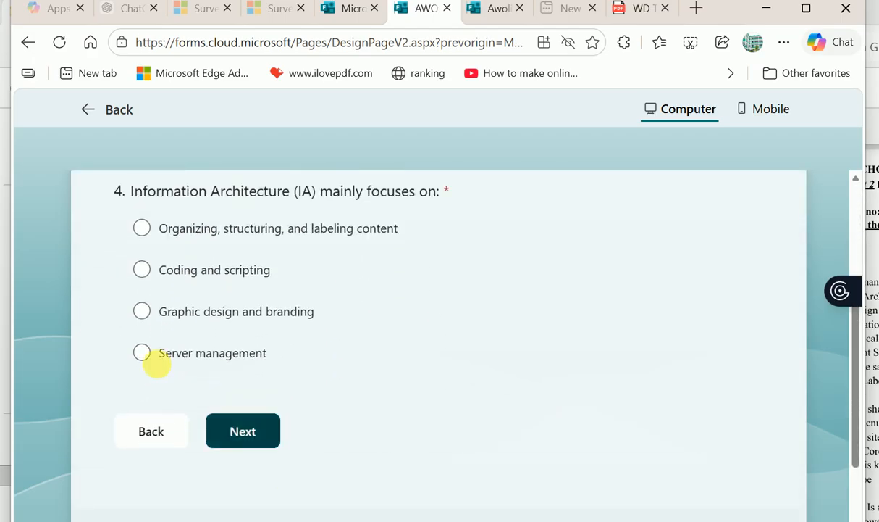
{"action": "left_click", "coordinate": [239, 427]}
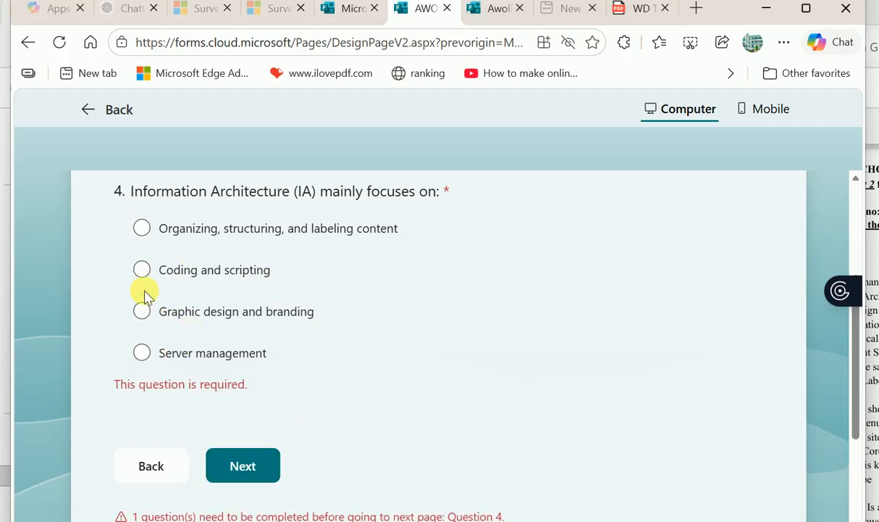
{"action": "left_click", "coordinate": [143, 311]}
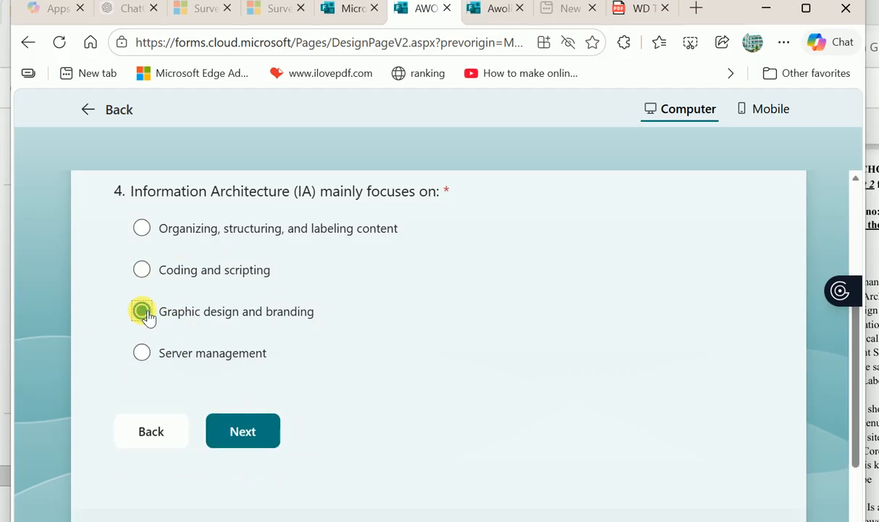
{"action": "left_click", "coordinate": [258, 429]}
- Go back to question 4's page, return to question 5, then advance to question 6
{"action": "scroll", "coordinate": [290, 377], "scroll_direction": "down", "scroll_amount": 4}
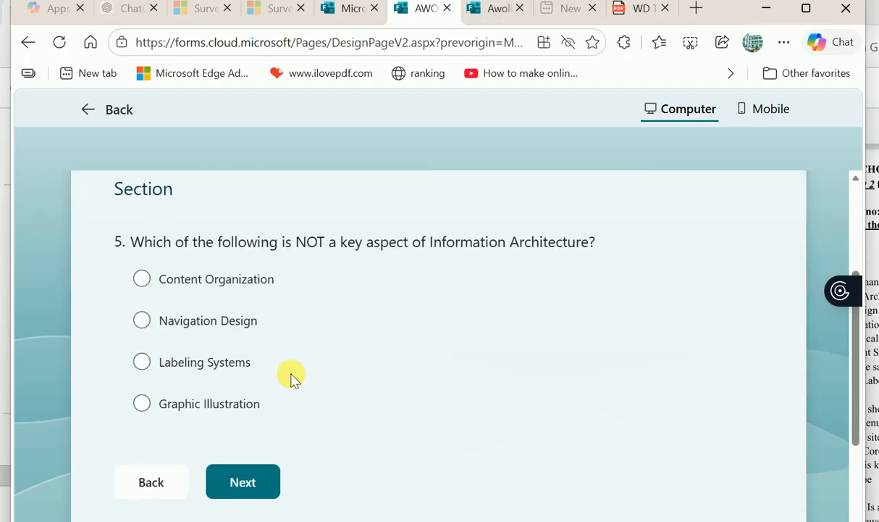
{"action": "scroll", "coordinate": [290, 377], "scroll_direction": "up", "scroll_amount": 2}
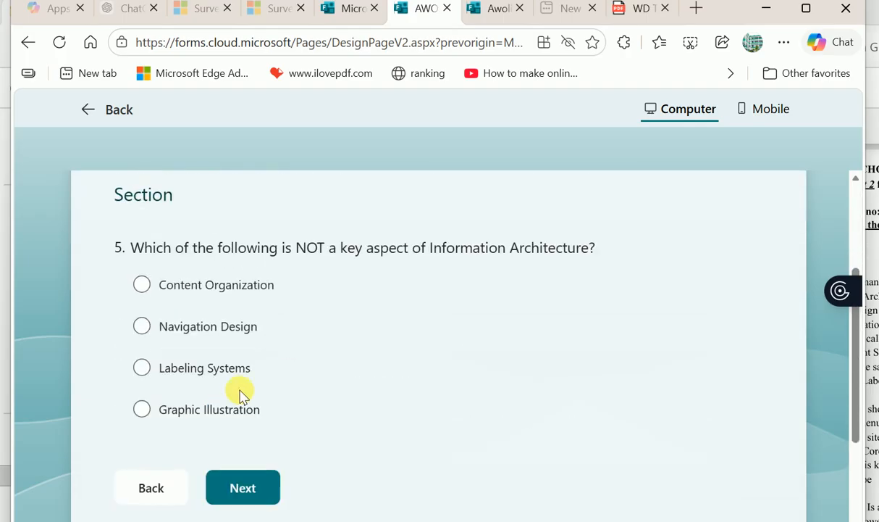
{"action": "left_click", "coordinate": [152, 487]}
{"action": "scroll", "coordinate": [284, 418], "scroll_direction": "down", "scroll_amount": 3}
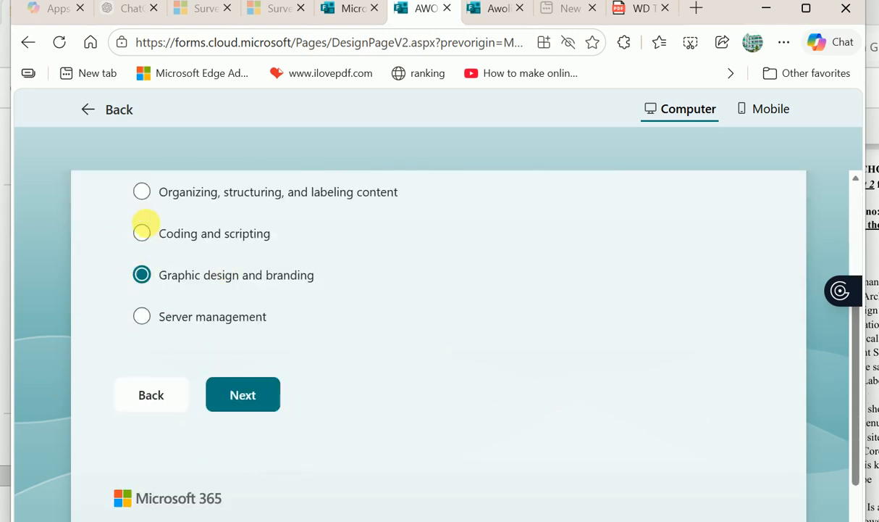
{"action": "left_click", "coordinate": [258, 393]}
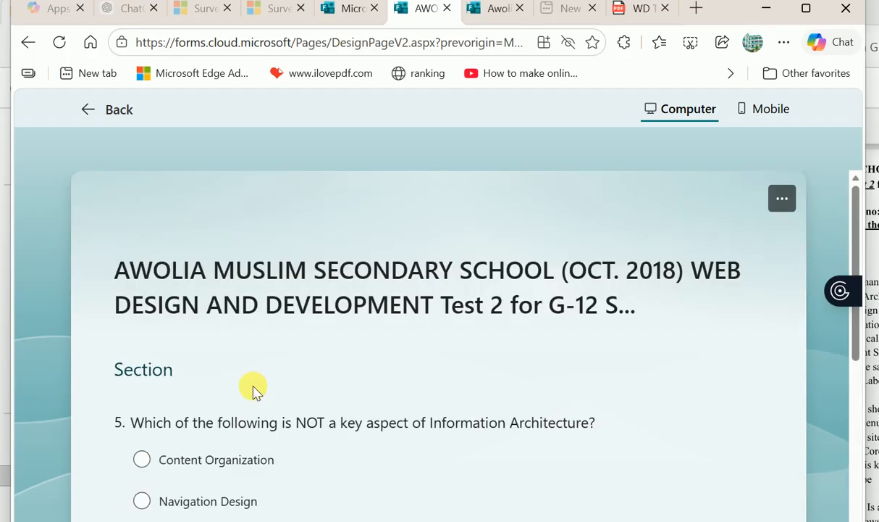
{"action": "scroll", "coordinate": [272, 409], "scroll_direction": "down", "scroll_amount": 3}
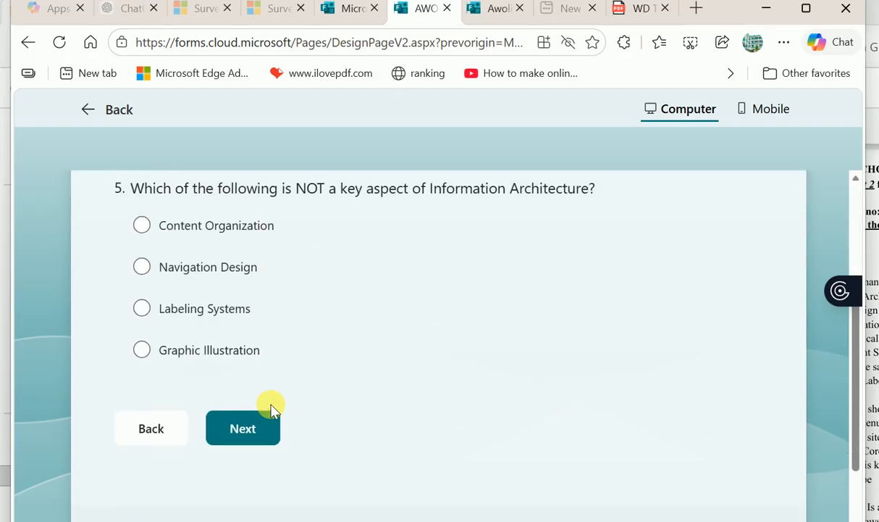
{"action": "scroll", "coordinate": [291, 395], "scroll_direction": "up", "scroll_amount": 1}
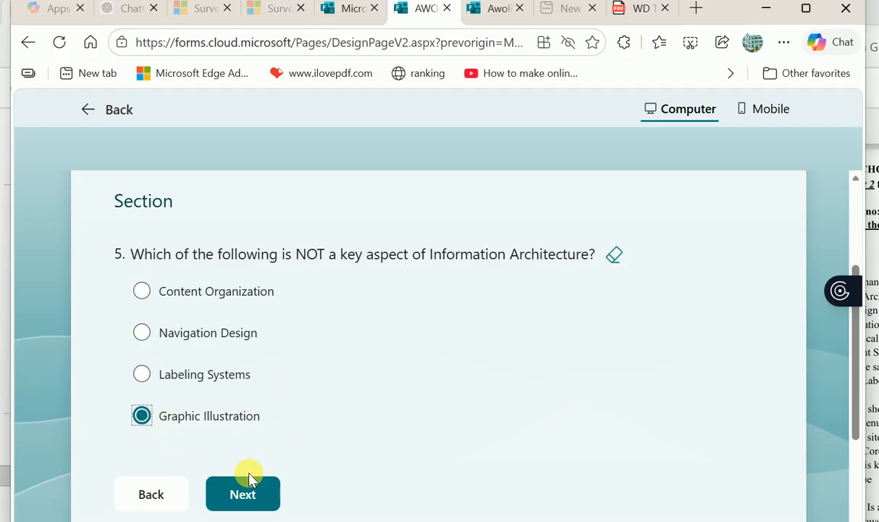
{"action": "left_click", "coordinate": [250, 494]}
- Page forward to the Bones section and select question 14's answer box
{"action": "scroll", "coordinate": [390, 410], "scroll_direction": "down", "scroll_amount": 3}
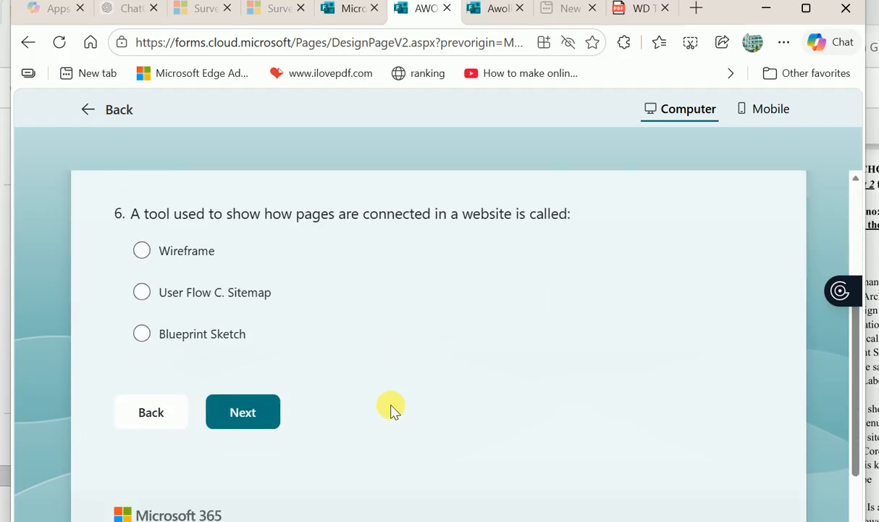
{"action": "scroll", "coordinate": [391, 409], "scroll_direction": "up", "scroll_amount": 1}
{"action": "scroll", "coordinate": [391, 409], "scroll_direction": "down", "scroll_amount": 1}
{"action": "scroll", "coordinate": [390, 409], "scroll_direction": "down", "scroll_amount": 2}
{"action": "scroll", "coordinate": [391, 409], "scroll_direction": "up", "scroll_amount": 2}
{"action": "scroll", "coordinate": [391, 409], "scroll_direction": "down", "scroll_amount": 3}
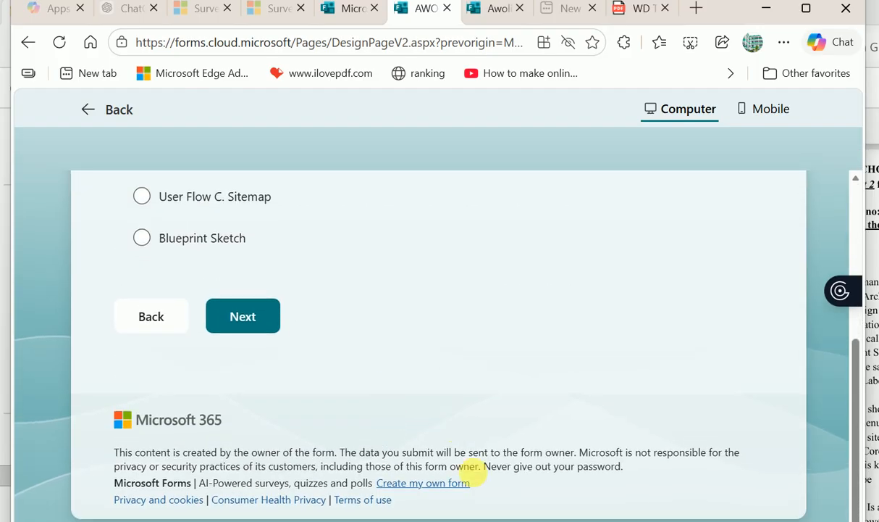
{"action": "scroll", "coordinate": [406, 366], "scroll_direction": "up", "scroll_amount": 3}
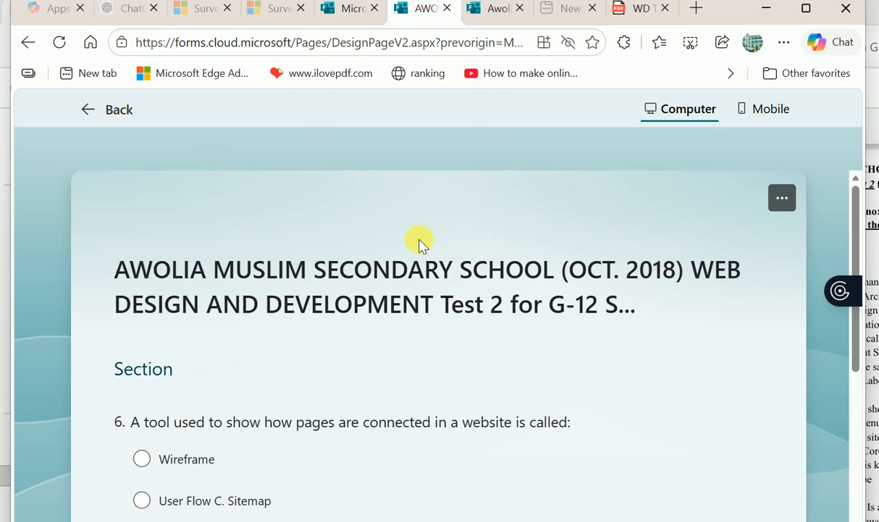
{"action": "scroll", "coordinate": [381, 465], "scroll_direction": "down", "scroll_amount": 2}
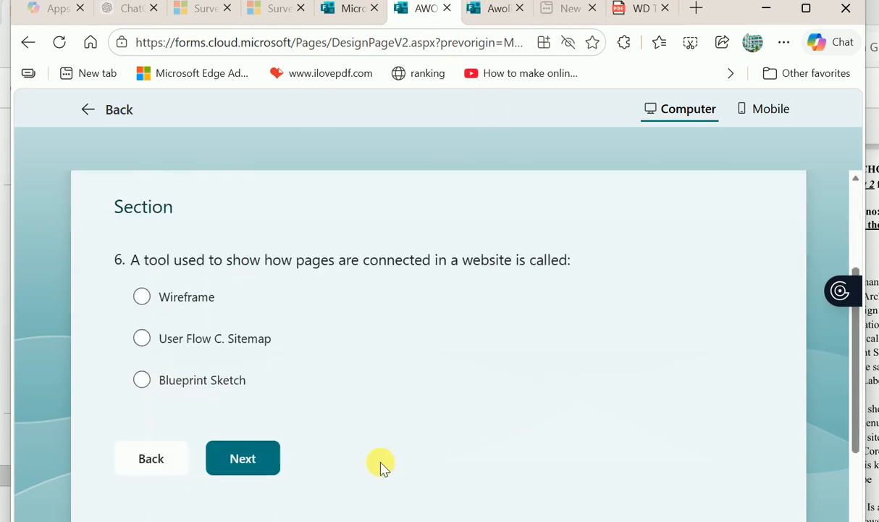
{"action": "scroll", "coordinate": [382, 465], "scroll_direction": "up", "scroll_amount": 1}
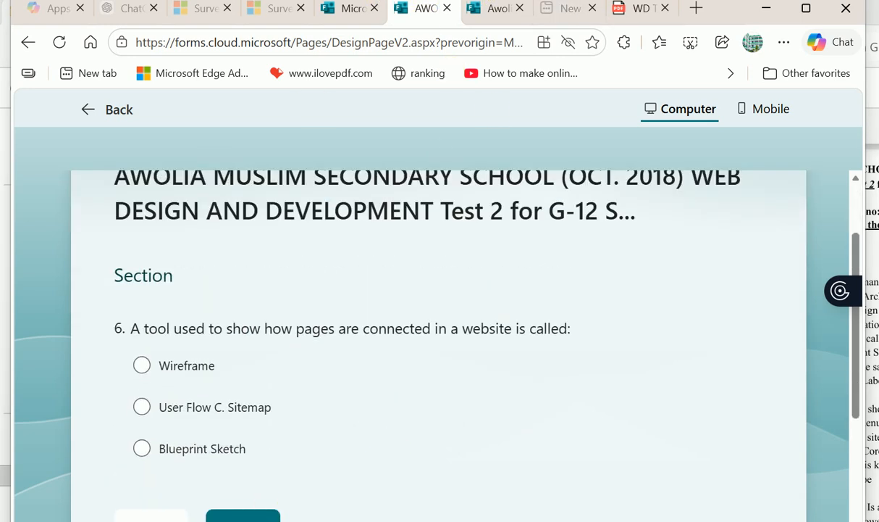
{"action": "left_click", "coordinate": [243, 513]}
{"action": "left_click", "coordinate": [209, 334]}
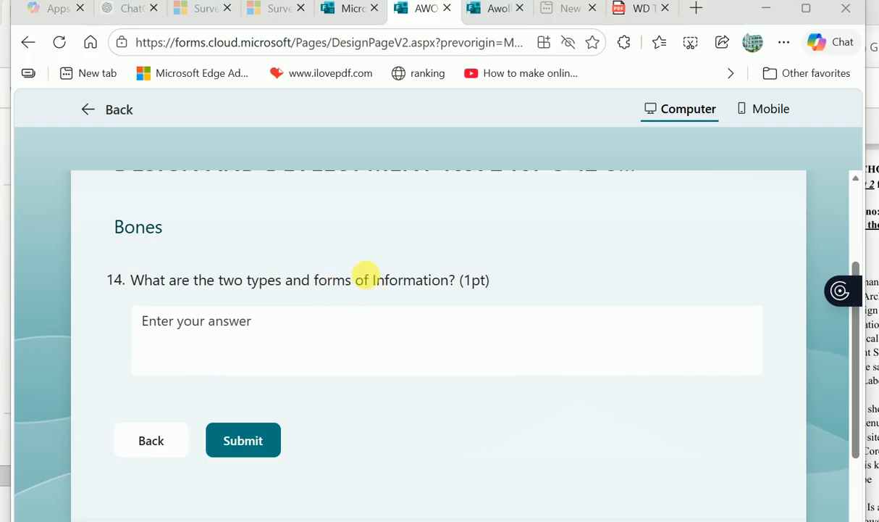
- Answer question 14 with 'AEI and BOC' and submit the test response
{"action": "left_click", "coordinate": [193, 341]}
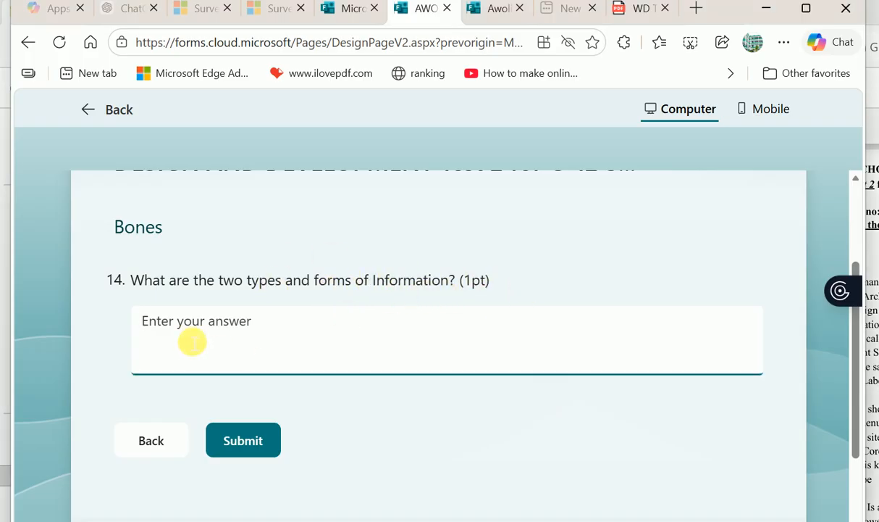
{"action": "type", "text": "AEI and BOC"}
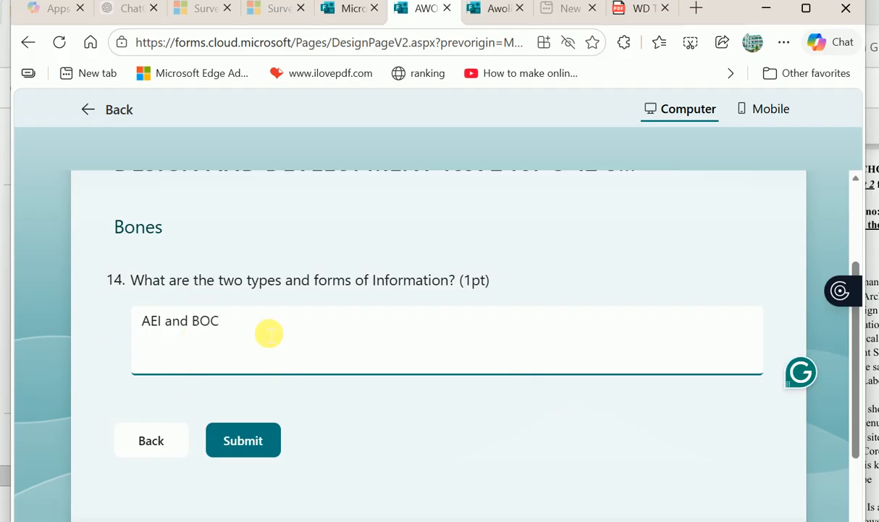
{"action": "scroll", "coordinate": [276, 342], "scroll_direction": "down", "scroll_amount": 2}
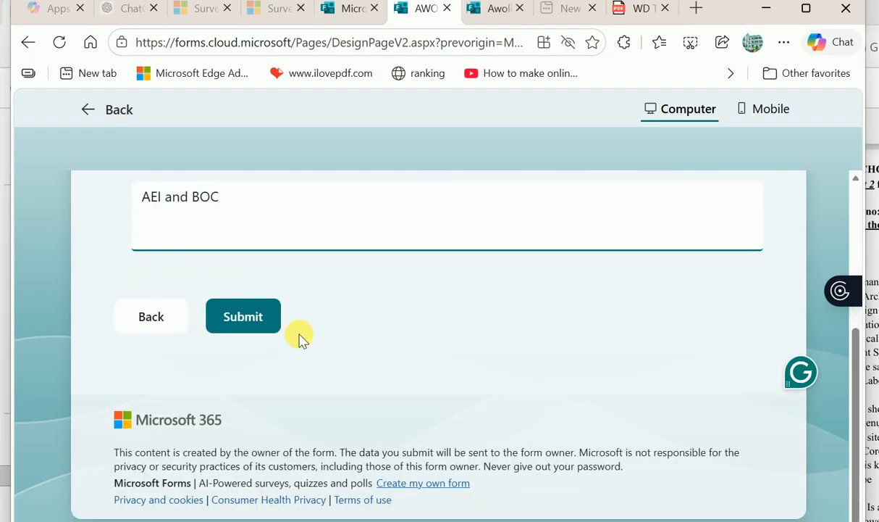
{"action": "left_click", "coordinate": [261, 319]}
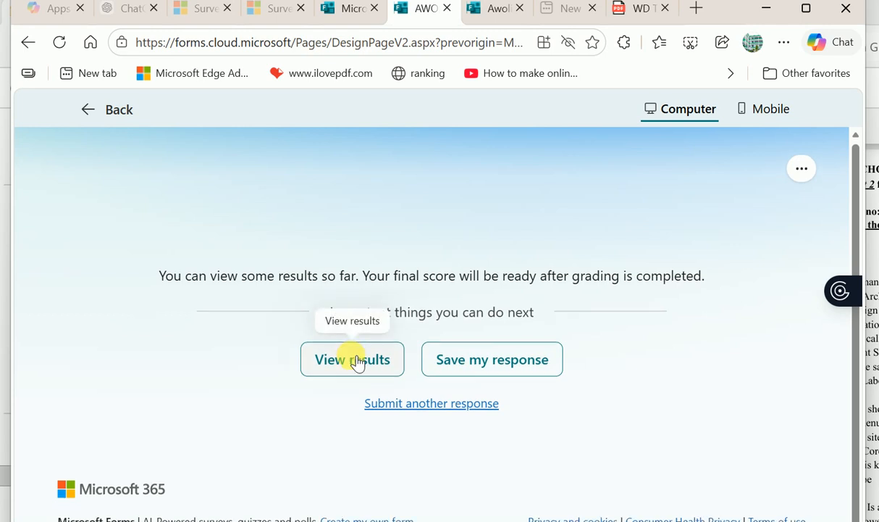
- Open View results and scroll through the graded answers scoring 0% points
{"action": "left_click", "coordinate": [378, 371]}
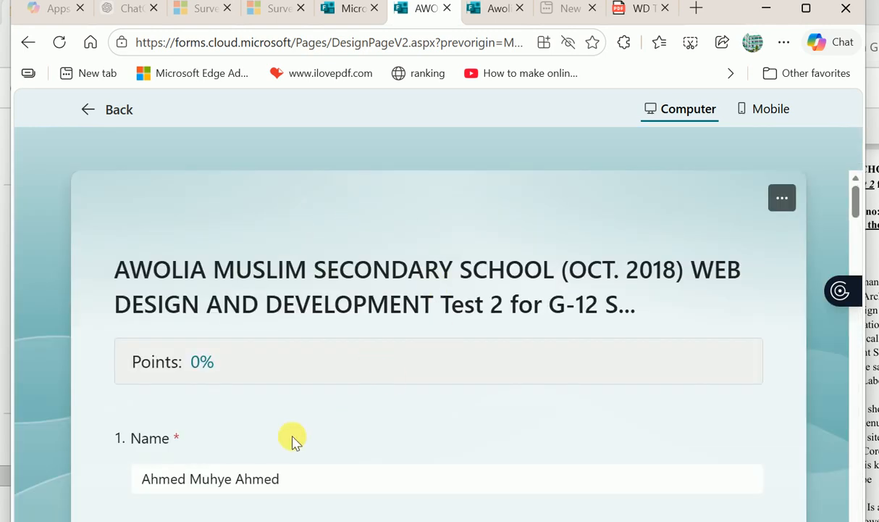
{"action": "scroll", "coordinate": [322, 391], "scroll_direction": "down", "scroll_amount": 2}
{"action": "scroll", "coordinate": [322, 391], "scroll_direction": "up", "scroll_amount": 2}
{"action": "scroll", "coordinate": [322, 391], "scroll_direction": "down", "scroll_amount": 1}
{"action": "scroll", "coordinate": [322, 391], "scroll_direction": "down", "scroll_amount": 2}
{"action": "scroll", "coordinate": [321, 391], "scroll_direction": "up", "scroll_amount": 2}
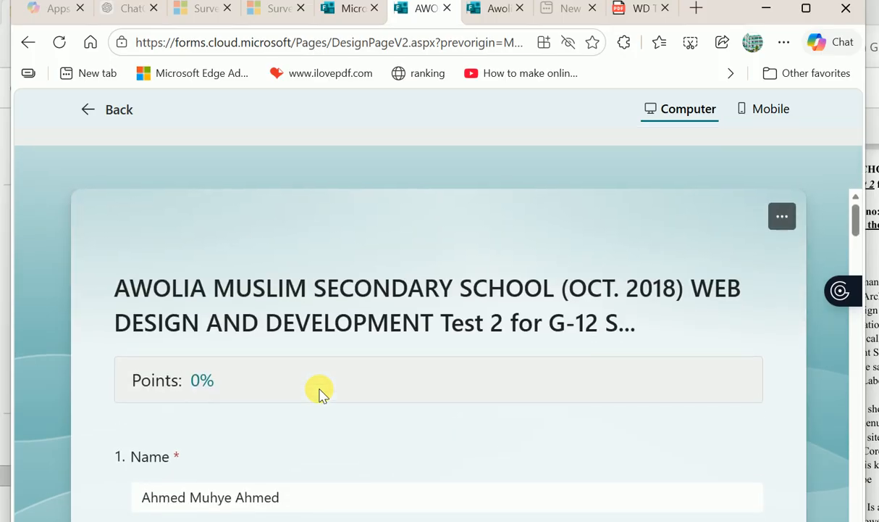
{"action": "scroll", "coordinate": [321, 391], "scroll_direction": "down", "scroll_amount": 2}
{"action": "scroll", "coordinate": [322, 391], "scroll_direction": "down", "scroll_amount": 1}
{"action": "scroll", "coordinate": [322, 391], "scroll_direction": "up", "scroll_amount": 1}
{"action": "scroll", "coordinate": [322, 391], "scroll_direction": "down", "scroll_amount": 4}
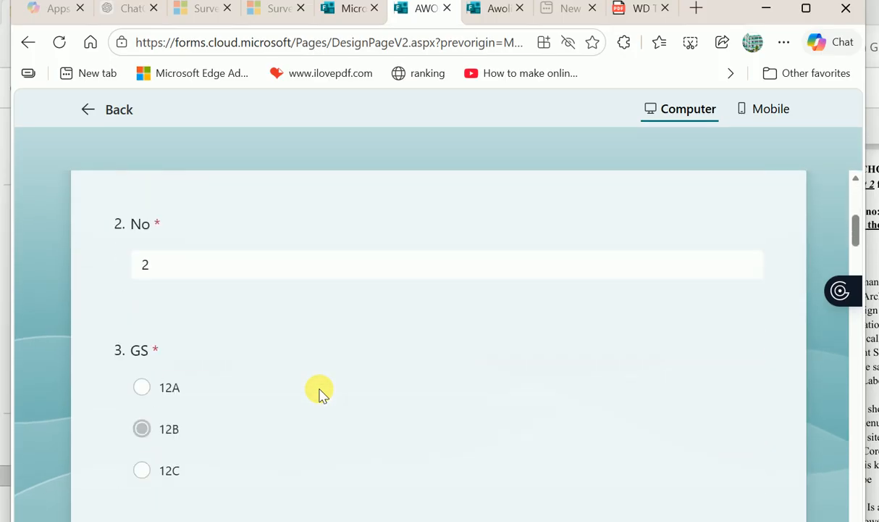
{"action": "scroll", "coordinate": [321, 391], "scroll_direction": "down", "scroll_amount": 3}
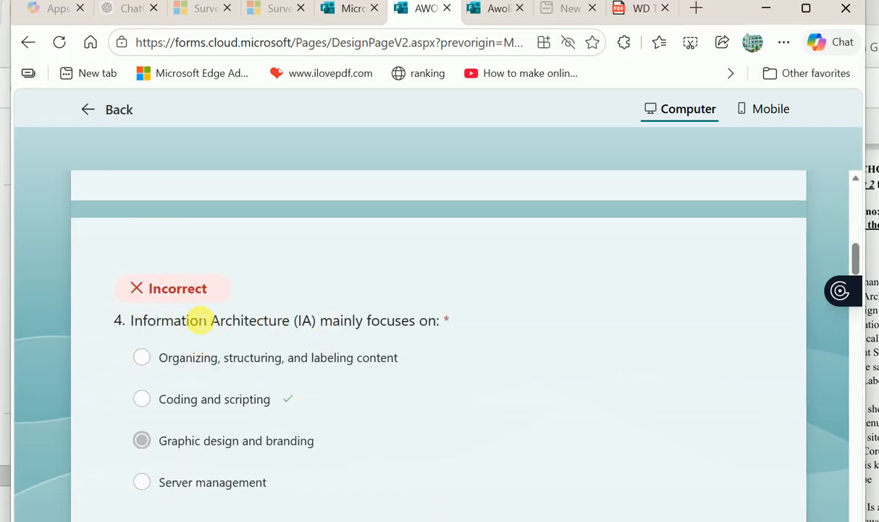
{"action": "scroll", "coordinate": [161, 482], "scroll_direction": "down", "scroll_amount": 7}
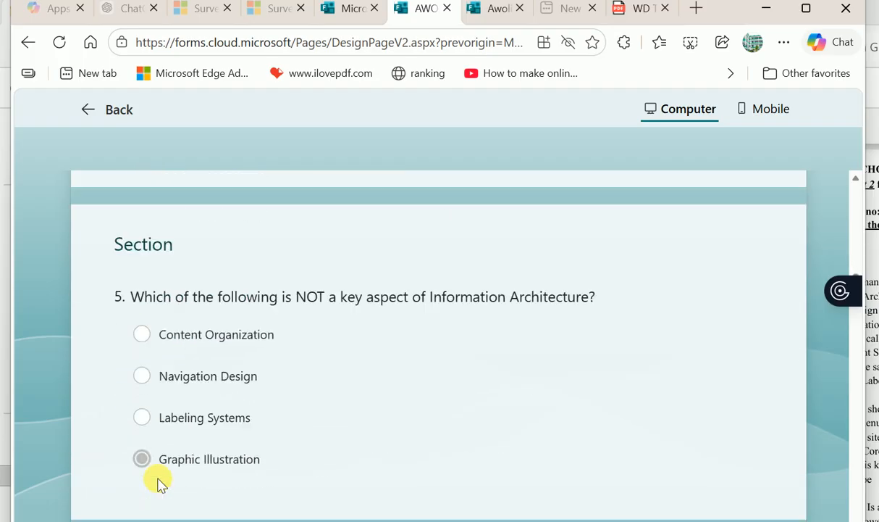
{"action": "scroll", "coordinate": [179, 288], "scroll_direction": "up", "scroll_amount": 2}
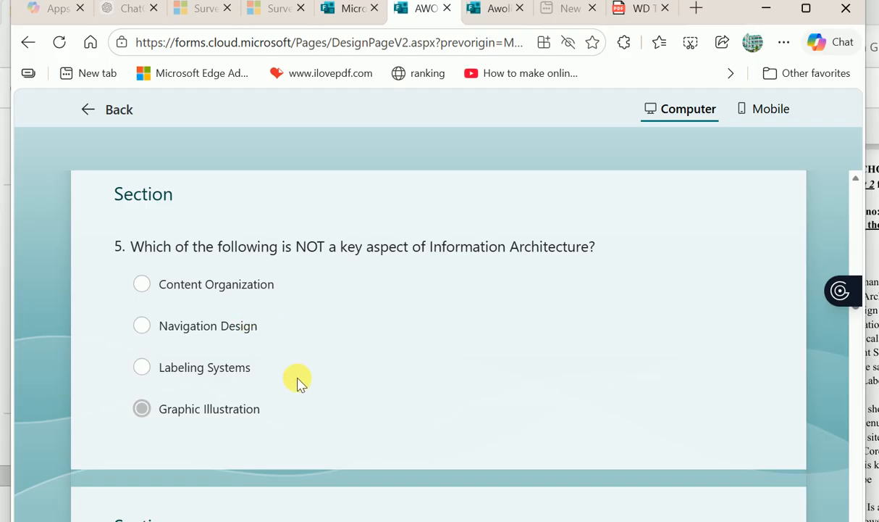
{"action": "scroll", "coordinate": [298, 380], "scroll_direction": "down", "scroll_amount": 4}
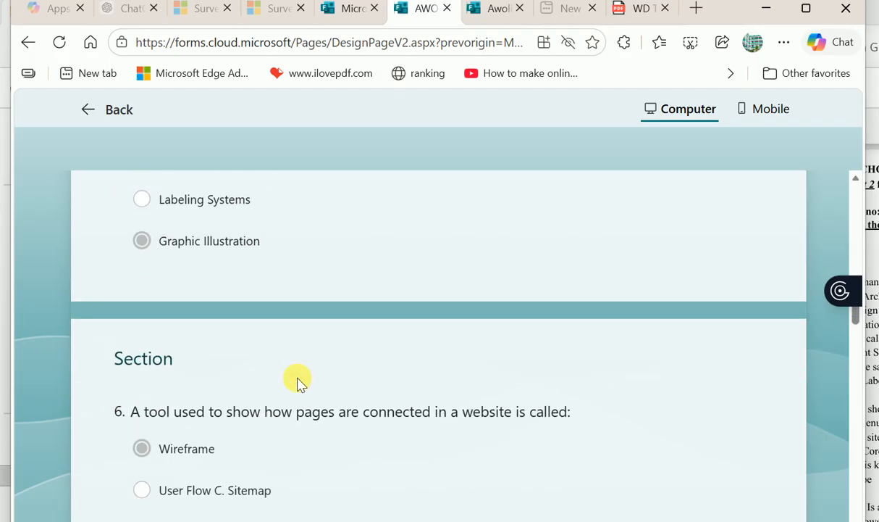
{"action": "scroll", "coordinate": [237, 369], "scroll_direction": "down", "scroll_amount": 9}
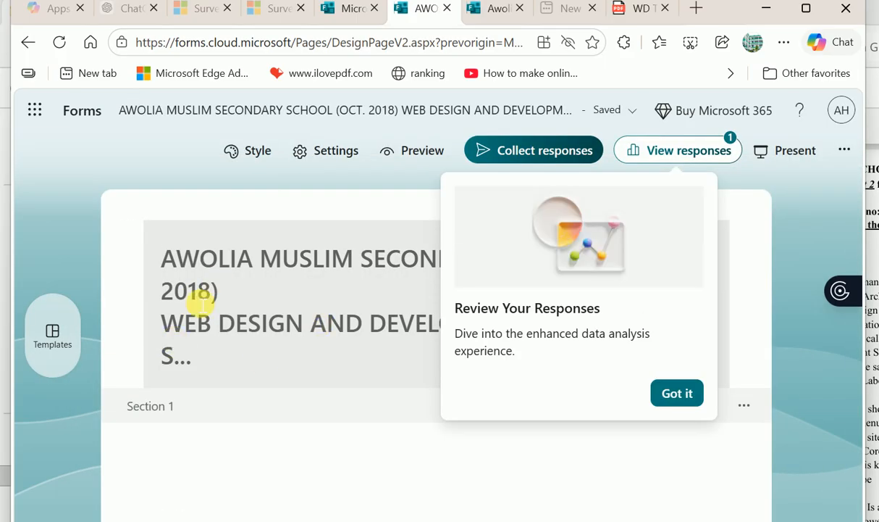
- Dismiss the response review tip at the top of the quiz editor
{"action": "left_click", "coordinate": [340, 377]}
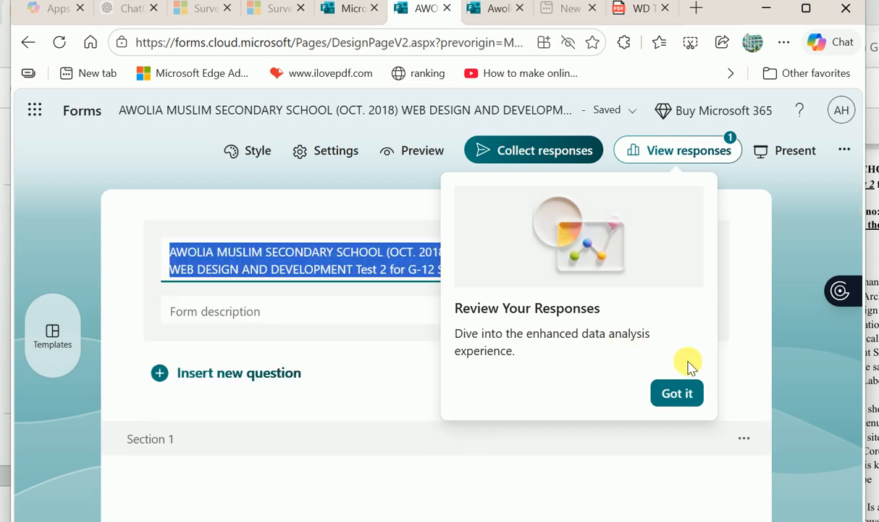
{"action": "left_click", "coordinate": [273, 326]}
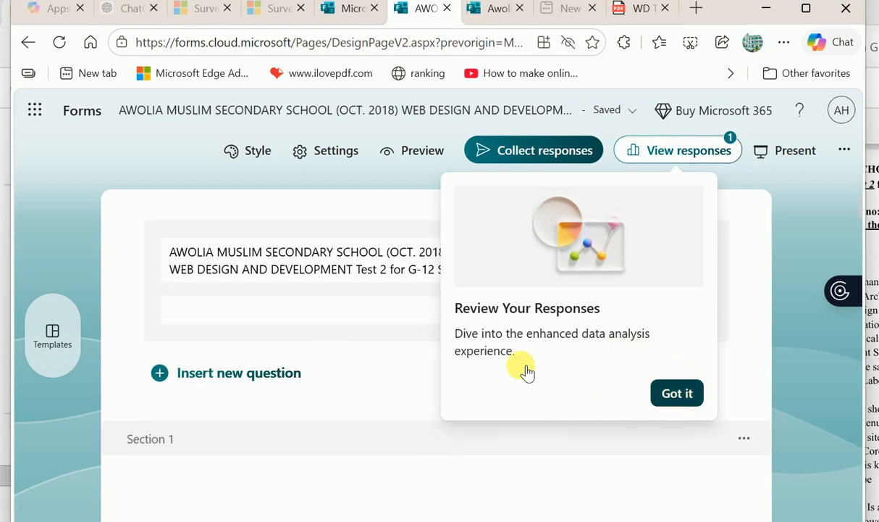
{"action": "left_click", "coordinate": [672, 397]}
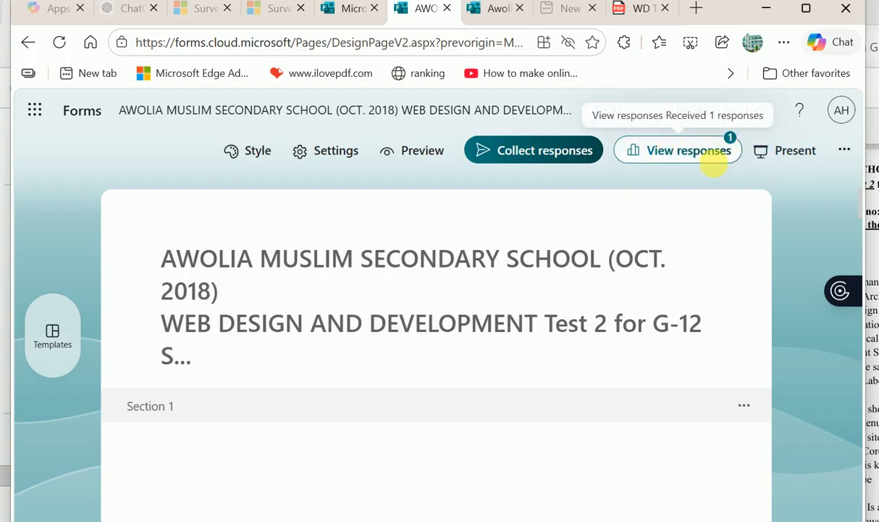
{"action": "scroll", "coordinate": [320, 375], "scroll_direction": "down", "scroll_amount": 7}
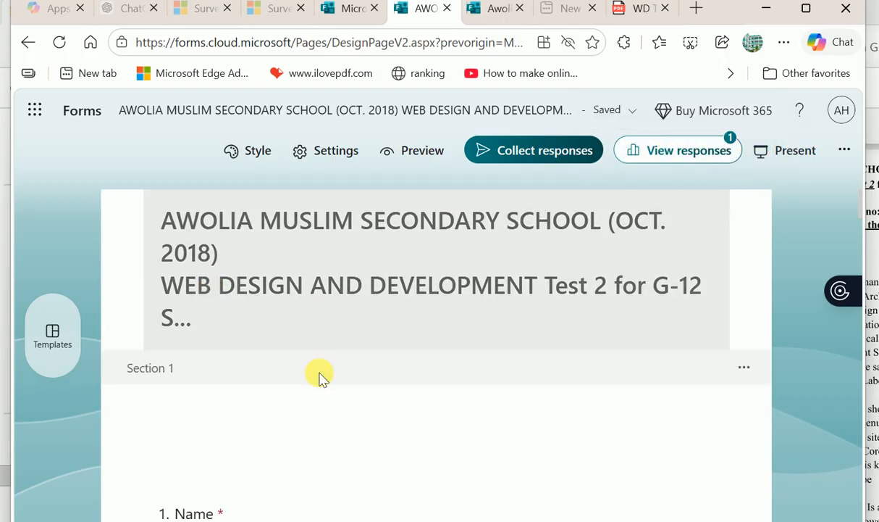
{"action": "scroll", "coordinate": [324, 378], "scroll_direction": "down", "scroll_amount": 4}
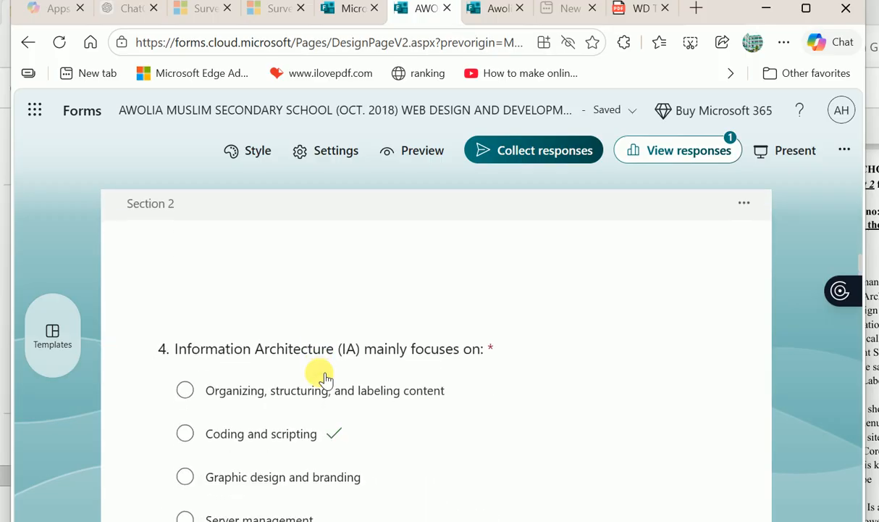
{"action": "scroll", "coordinate": [257, 406], "scroll_direction": "down", "scroll_amount": 5}
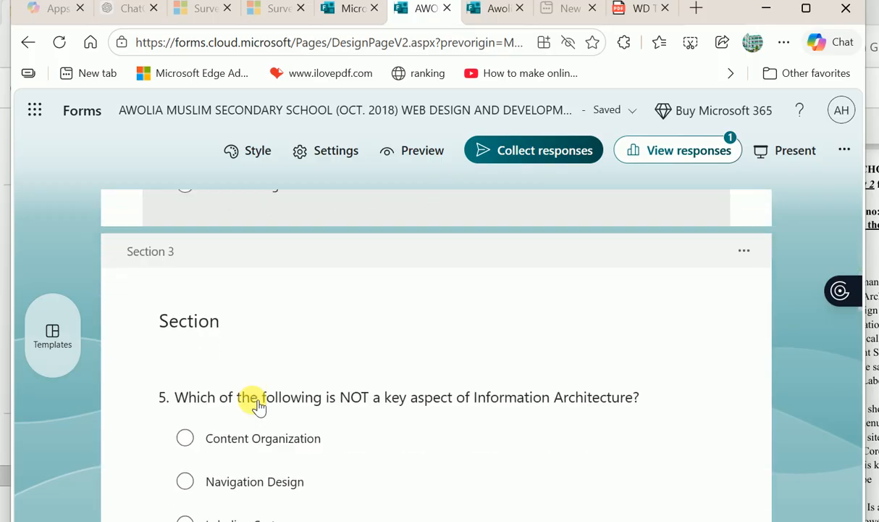
- Mark Navigation Design, User Flow C. Sitemap and Consistency correct for questions 5, 6 and 7
{"action": "left_click", "coordinate": [188, 431]}
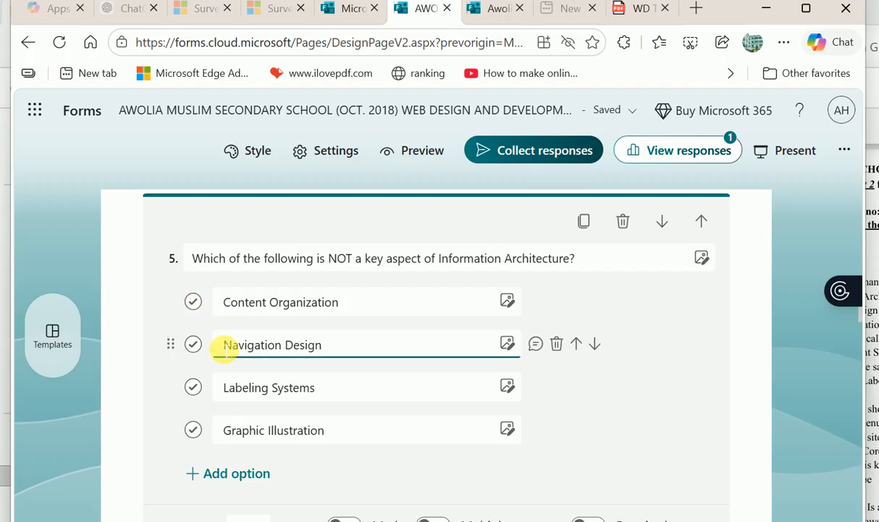
{"action": "left_click", "coordinate": [196, 347]}
{"action": "scroll", "coordinate": [294, 403], "scroll_direction": "down", "scroll_amount": 6}
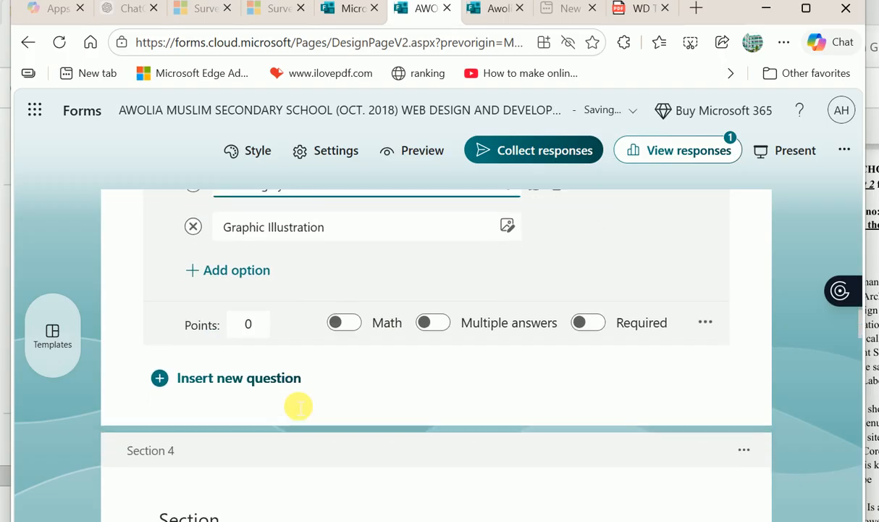
{"action": "left_click", "coordinate": [192, 451]}
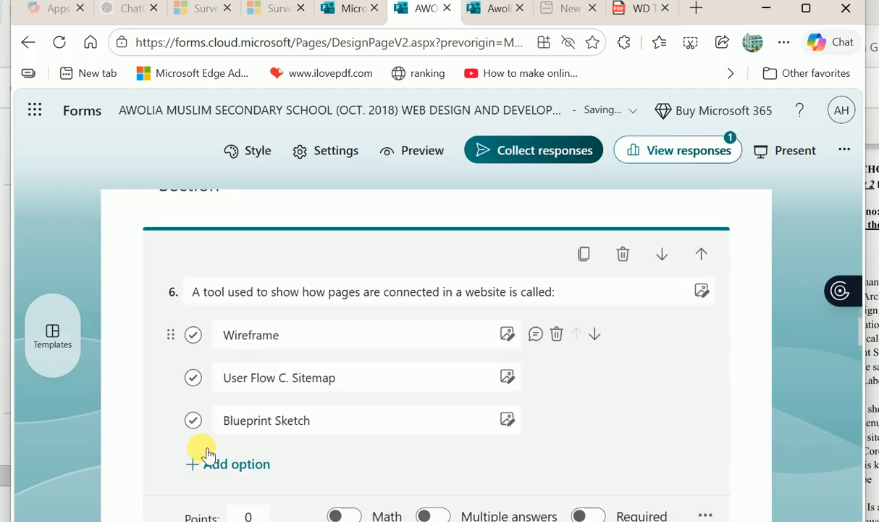
{"action": "left_click", "coordinate": [192, 378]}
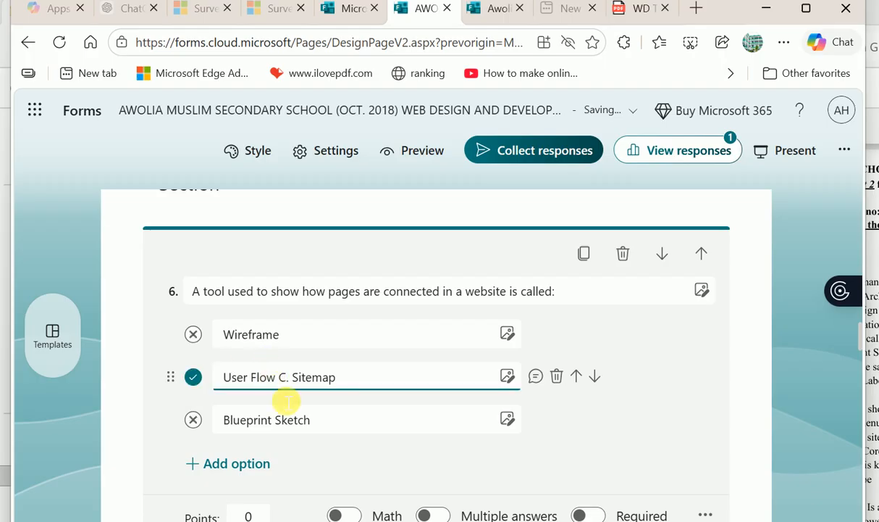
{"action": "scroll", "coordinate": [308, 414], "scroll_direction": "down", "scroll_amount": 5}
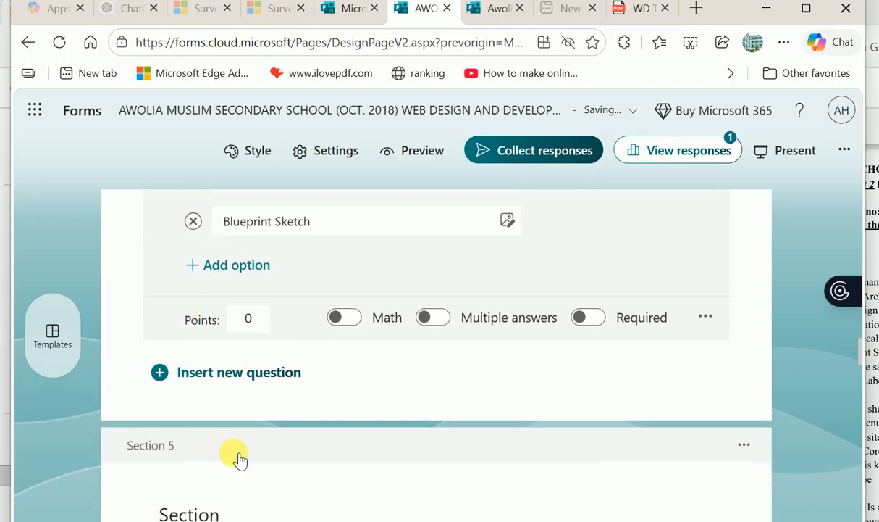
{"action": "scroll", "coordinate": [236, 457], "scroll_direction": "down", "scroll_amount": 3}
{"action": "left_click", "coordinate": [240, 458]}
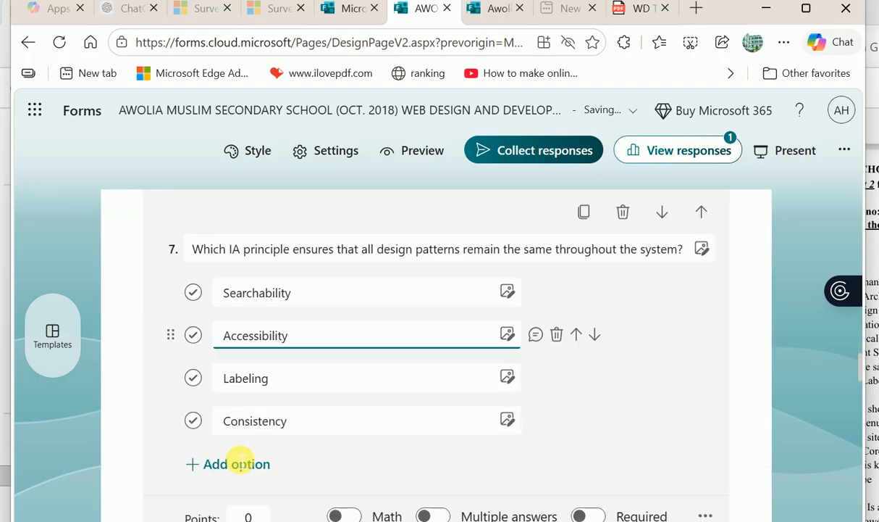
{"action": "left_click", "coordinate": [197, 397]}
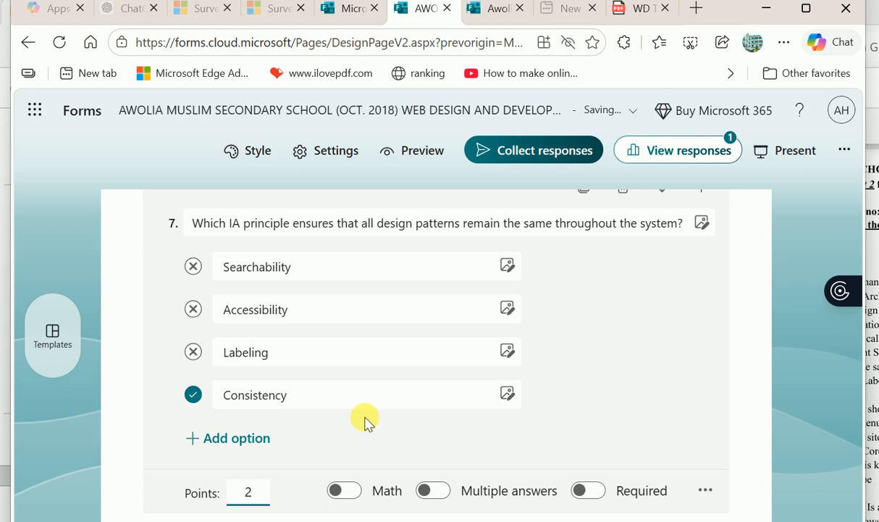
- Adjust the Points values for questions 6 and 5
{"action": "scroll", "coordinate": [367, 391], "scroll_direction": "up", "scroll_amount": 5}
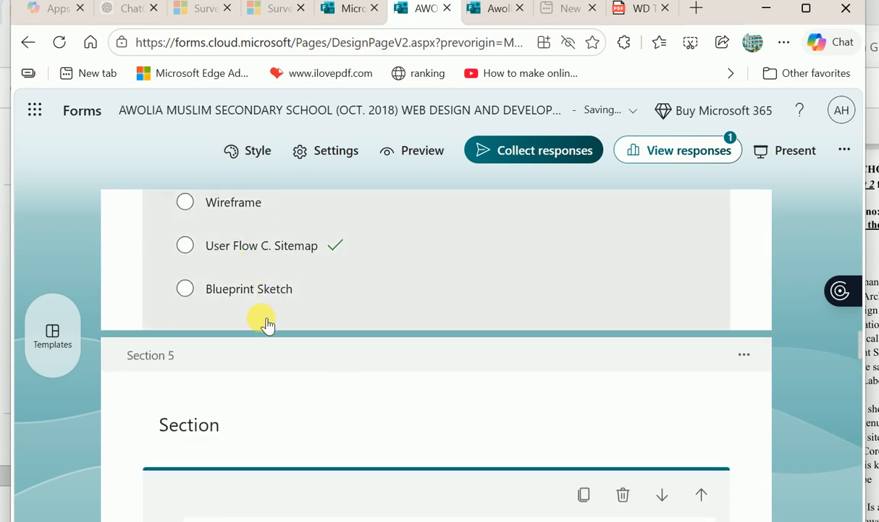
{"action": "scroll", "coordinate": [265, 324], "scroll_direction": "up", "scroll_amount": 1}
{"action": "left_click", "coordinate": [257, 407]}
{"action": "left_click", "coordinate": [262, 408]}
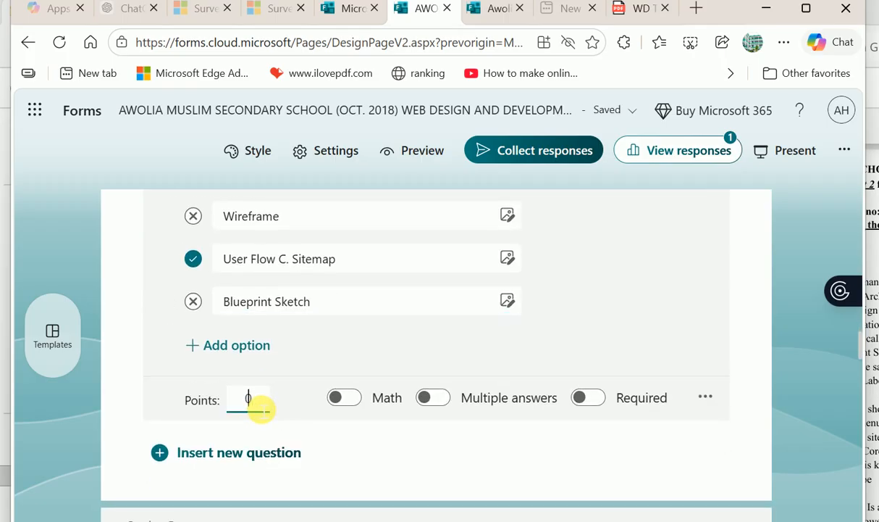
{"action": "scroll", "coordinate": [363, 351], "scroll_direction": "up", "scroll_amount": 5}
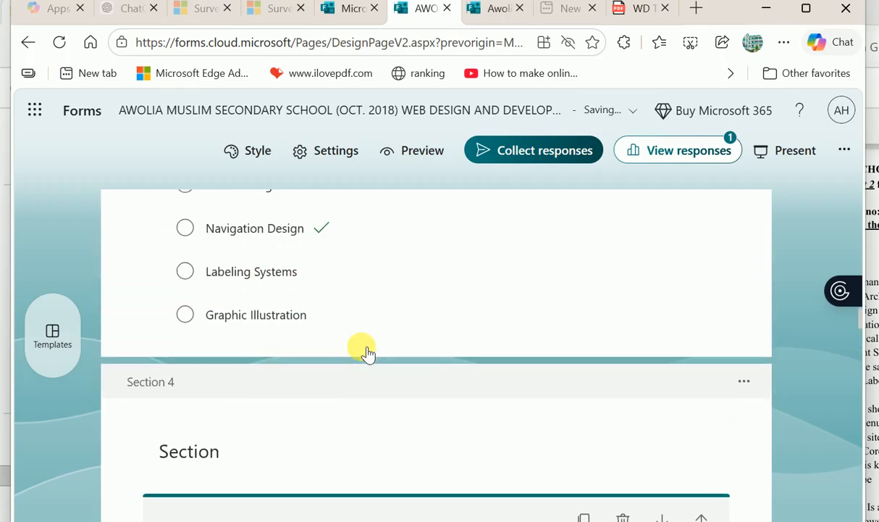
{"action": "scroll", "coordinate": [293, 277], "scroll_direction": "up", "scroll_amount": 1}
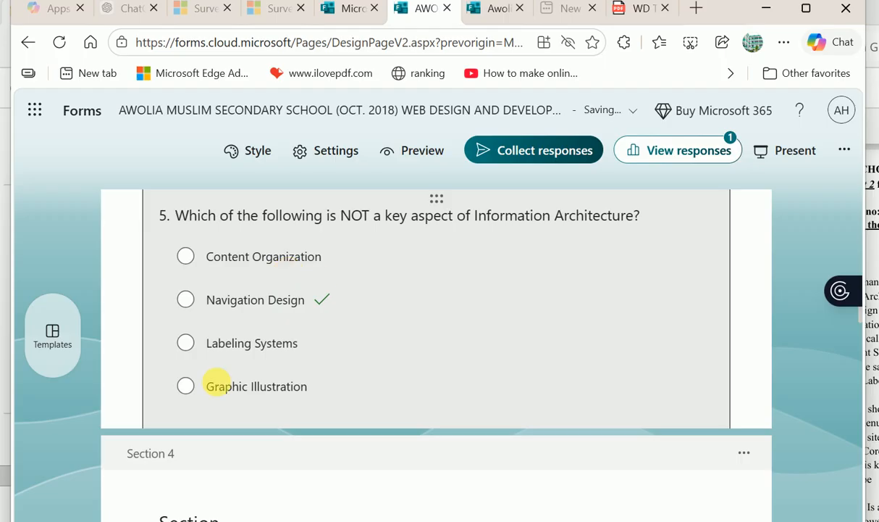
{"action": "left_click", "coordinate": [218, 382]}
{"action": "scroll", "coordinate": [320, 391], "scroll_direction": "down", "scroll_amount": 2}
{"action": "scroll", "coordinate": [317, 389], "scroll_direction": "down", "scroll_amount": 1}
{"action": "left_click", "coordinate": [253, 347]}
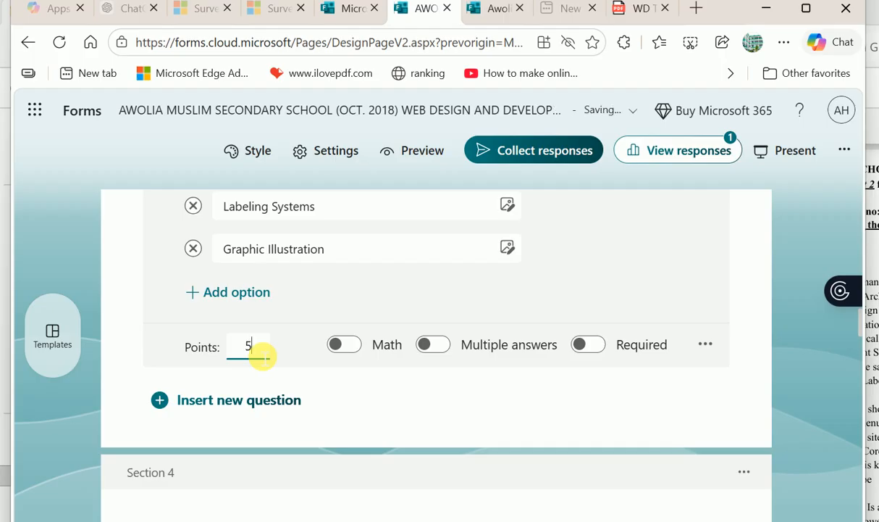
- Review question 4's Points field, then scroll back up to Section 1
{"action": "scroll", "coordinate": [255, 362], "scroll_direction": "up", "scroll_amount": 9}
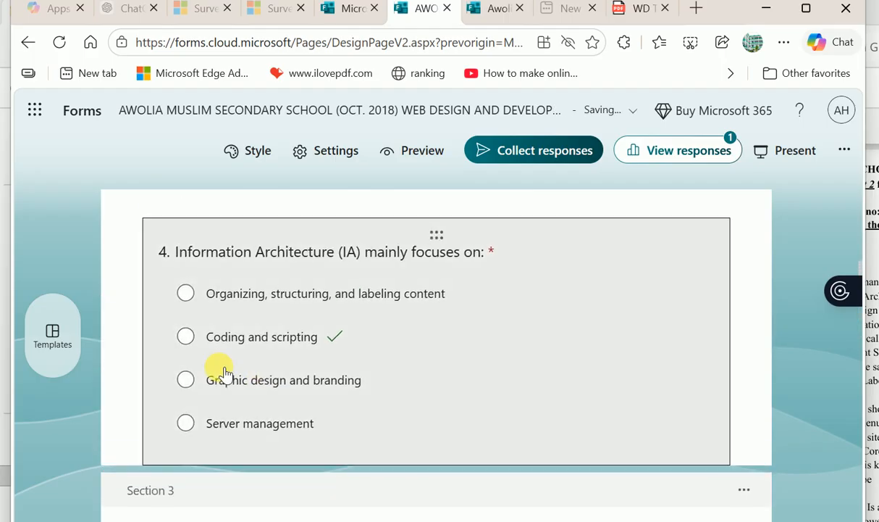
{"action": "left_click", "coordinate": [220, 366]}
{"action": "left_click", "coordinate": [278, 411]}
{"action": "scroll", "coordinate": [279, 418], "scroll_direction": "down", "scroll_amount": 3}
{"action": "left_click", "coordinate": [261, 403]}
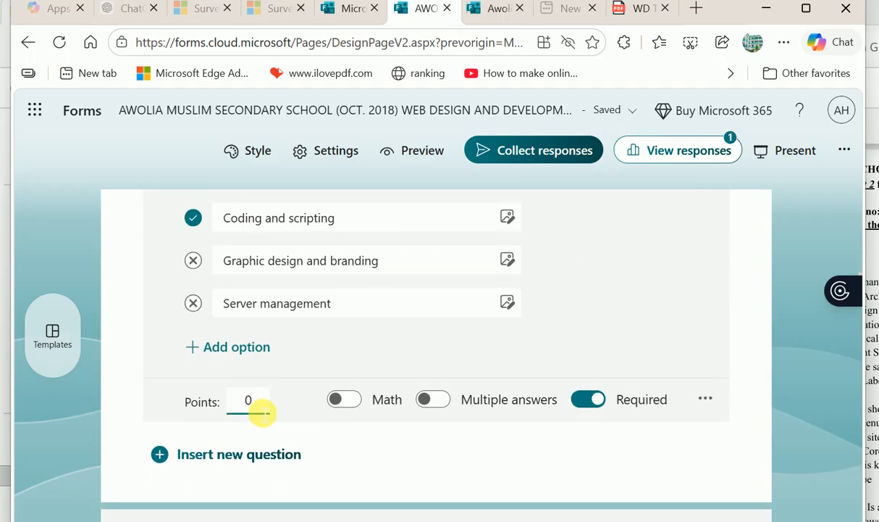
{"action": "scroll", "coordinate": [255, 409], "scroll_direction": "up", "scroll_amount": 6}
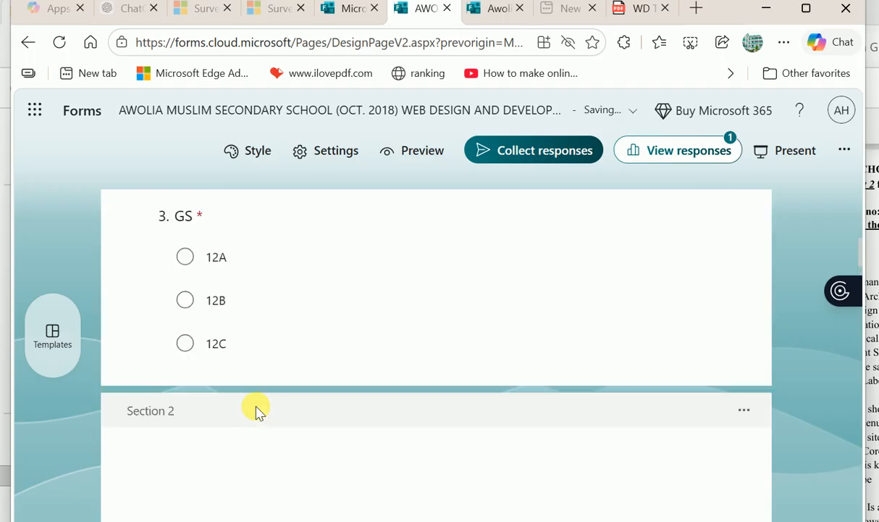
{"action": "scroll", "coordinate": [336, 405], "scroll_direction": "up", "scroll_amount": 5}
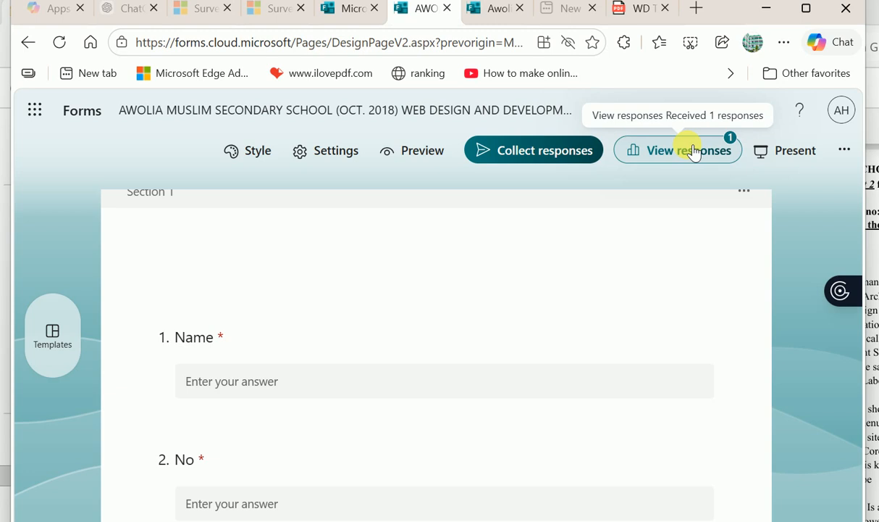
- Open the quiz's responses from the Responses view as an Excel for the web workbook
{"action": "left_click", "coordinate": [693, 150]}
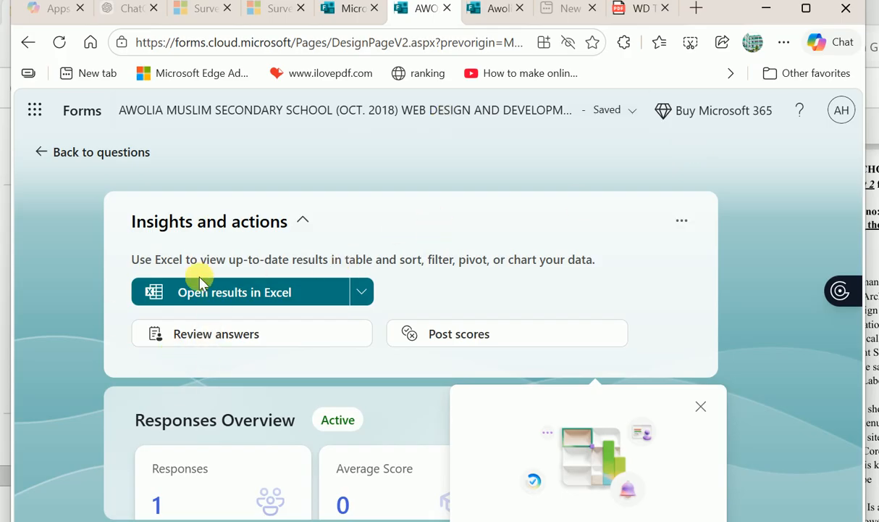
{"action": "left_click", "coordinate": [292, 309]}
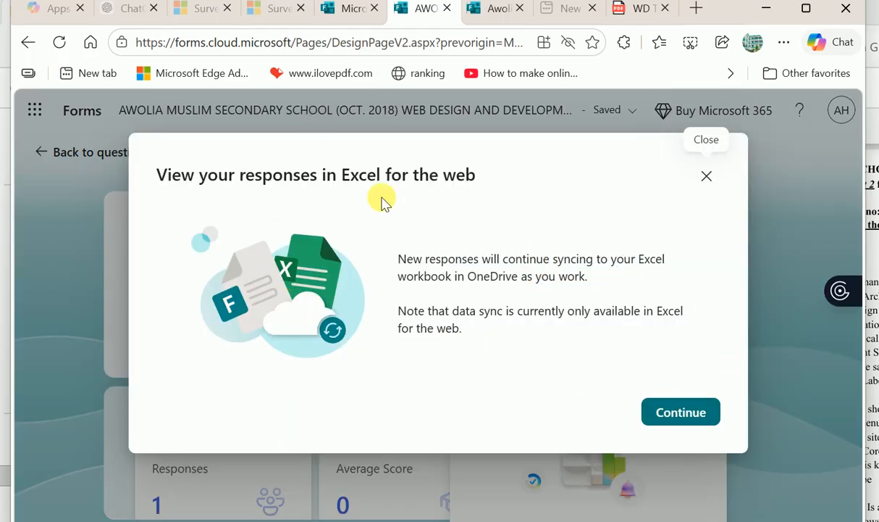
{"action": "left_click", "coordinate": [684, 414]}
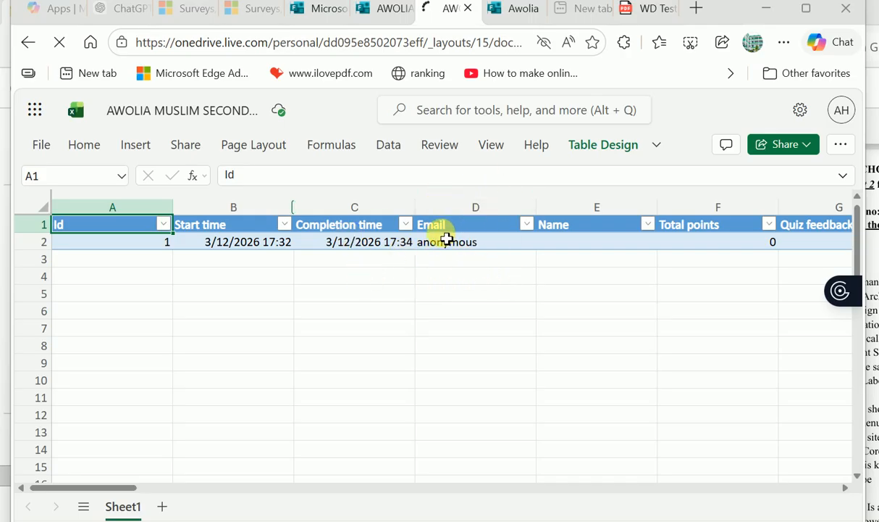
- Delete the Email column and the empty Name column from the responses table
{"action": "left_click", "coordinate": [448, 208]}
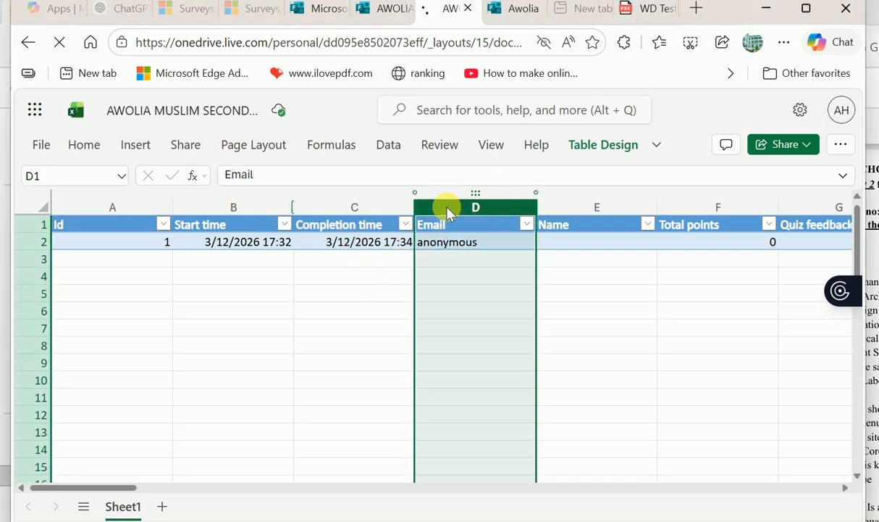
{"action": "right_click", "coordinate": [448, 208]}
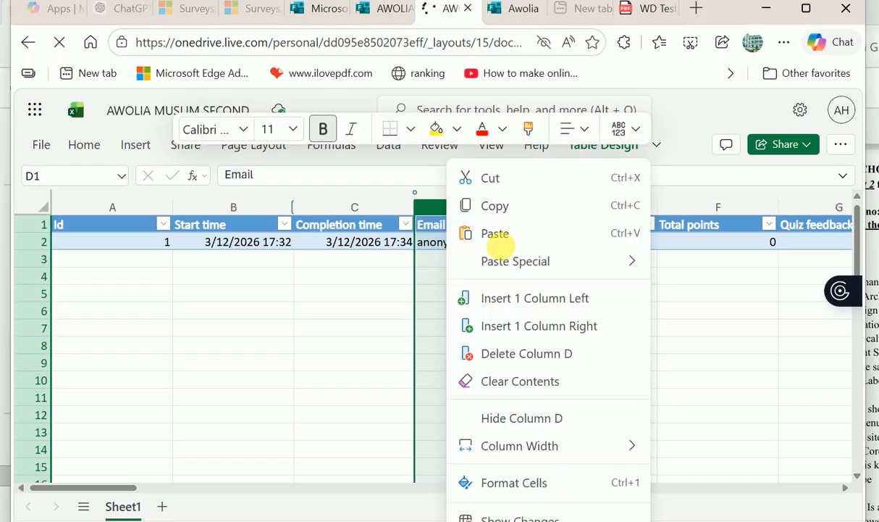
{"action": "left_click", "coordinate": [539, 357]}
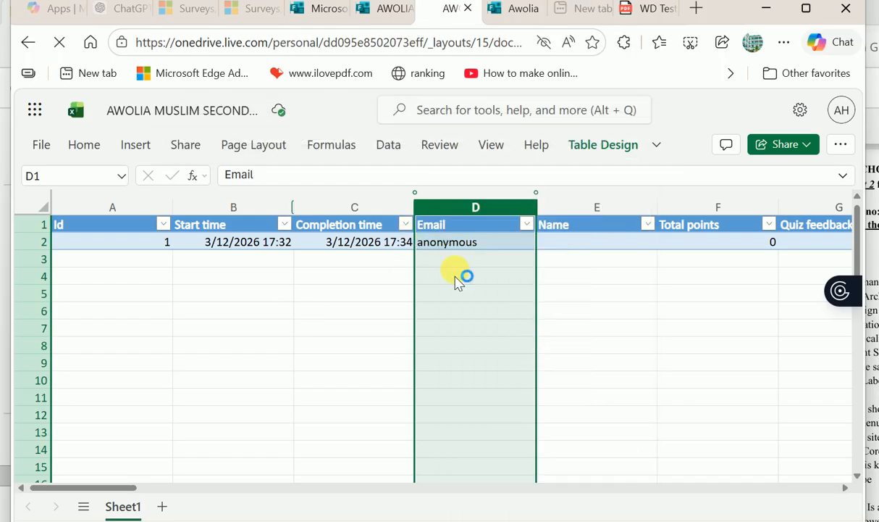
{"action": "left_click", "coordinate": [580, 282]}
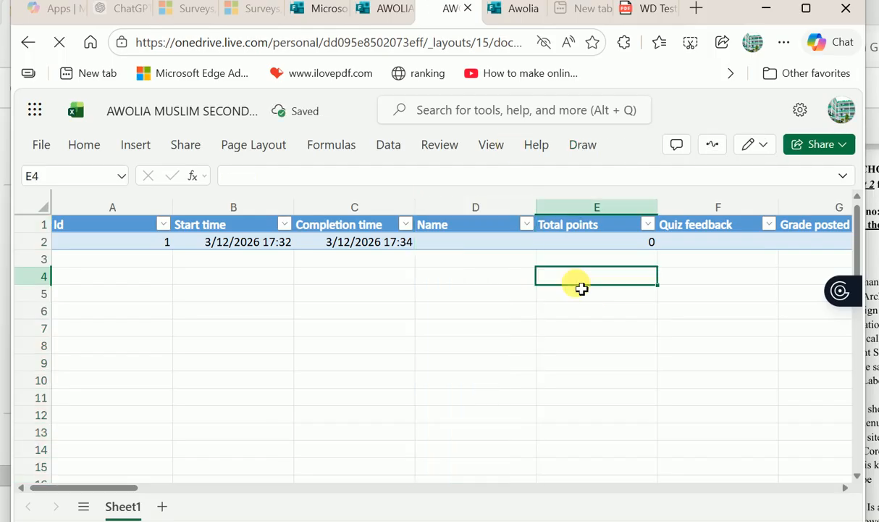
{"action": "left_click", "coordinate": [482, 238]}
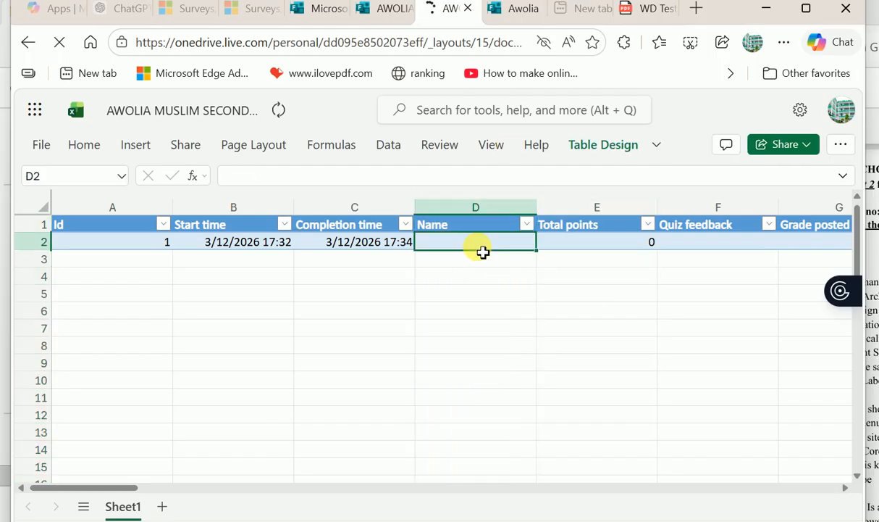
{"action": "scroll", "coordinate": [564, 302], "scroll_direction": "right", "scroll_amount": 3}
{"action": "scroll", "coordinate": [563, 302], "scroll_direction": "left", "scroll_amount": 3}
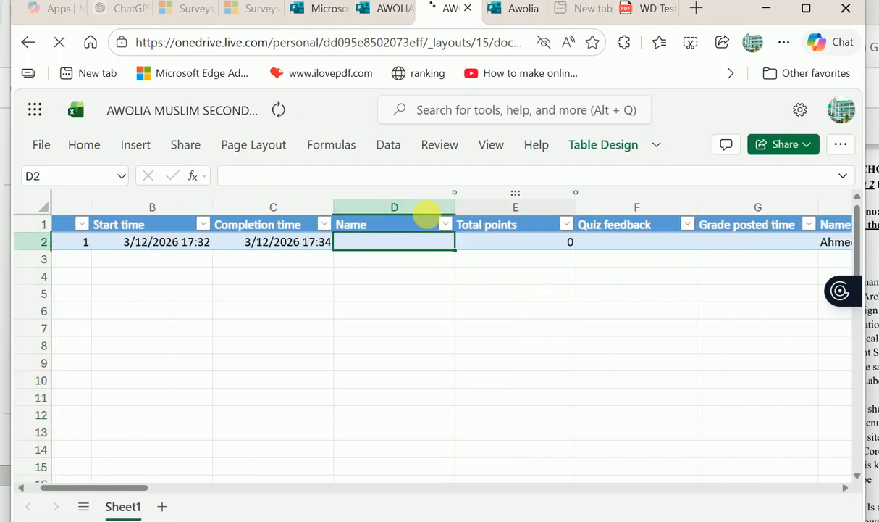
{"action": "left_click", "coordinate": [396, 209]}
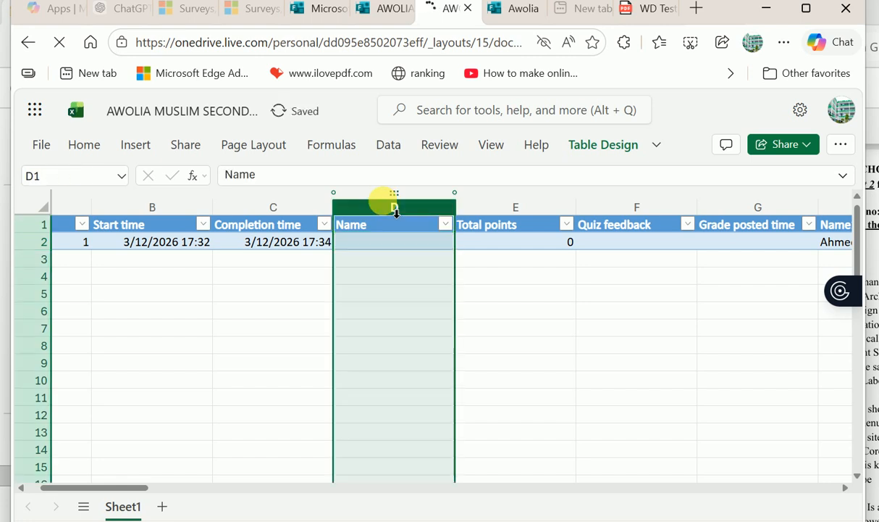
{"action": "right_click", "coordinate": [398, 312]}
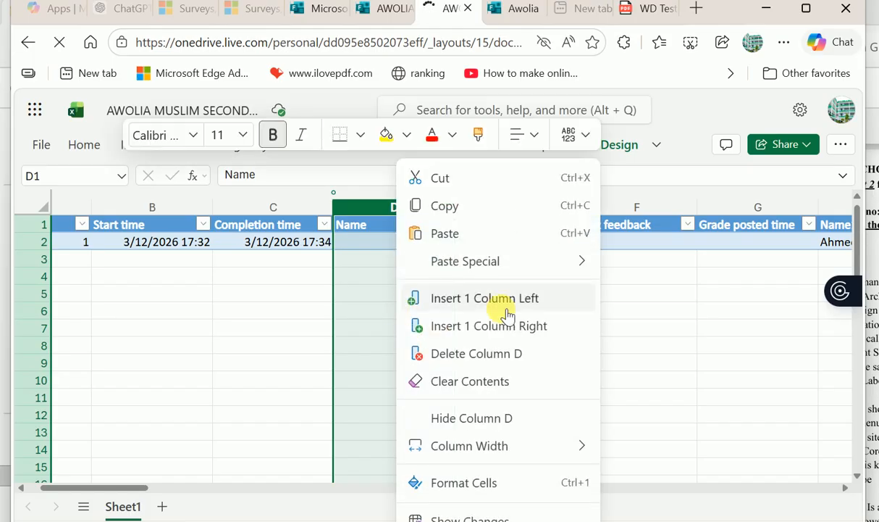
{"action": "left_click", "coordinate": [475, 362]}
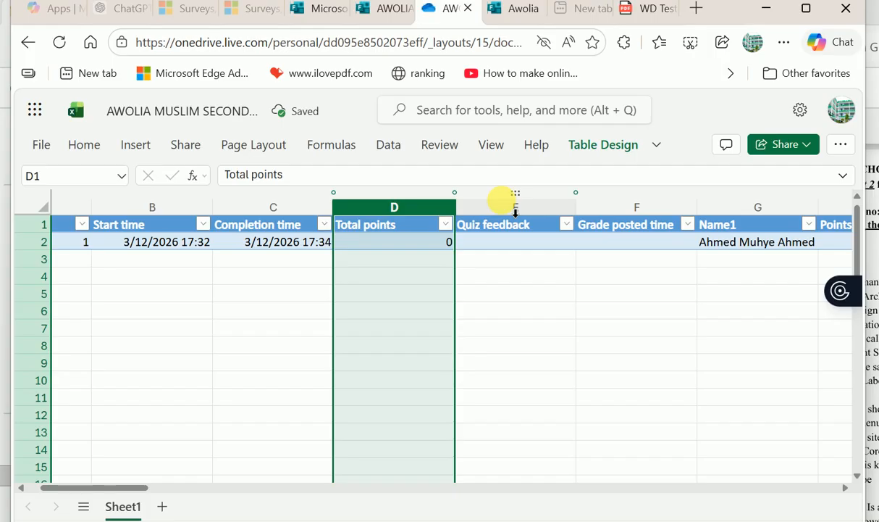
- Delete the Quiz feedback and Grade posted time columns, then check Name1 and row 2's points
{"action": "left_click_drag", "start_coordinate": [515, 207], "coordinate": [636, 193]}
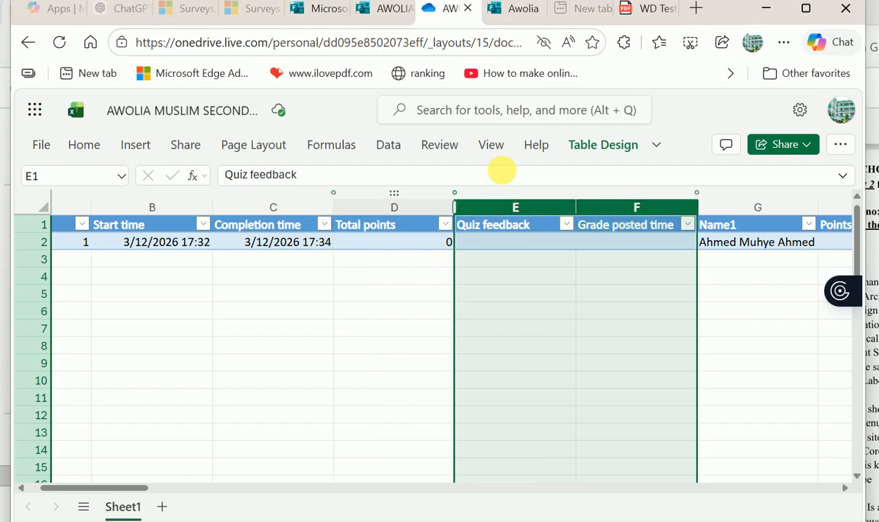
{"action": "right_click", "coordinate": [534, 324]}
{"action": "left_click", "coordinate": [613, 293]}
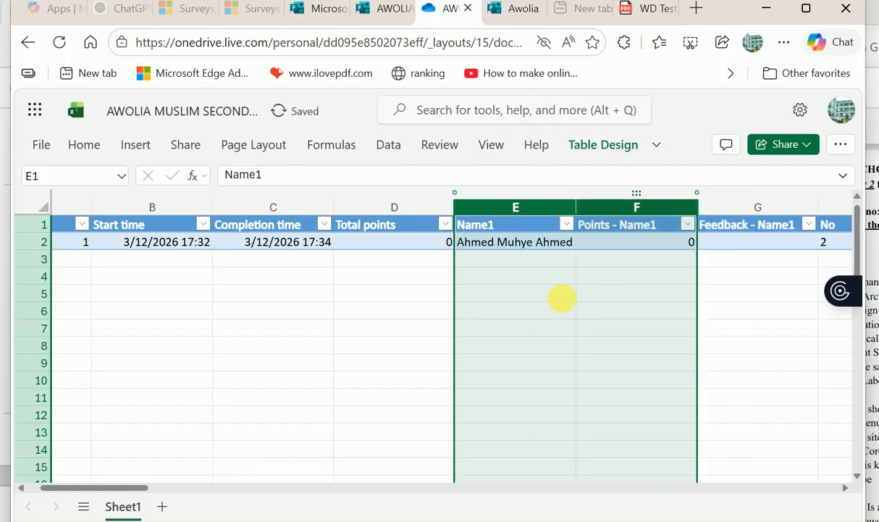
{"action": "left_click", "coordinate": [567, 293]}
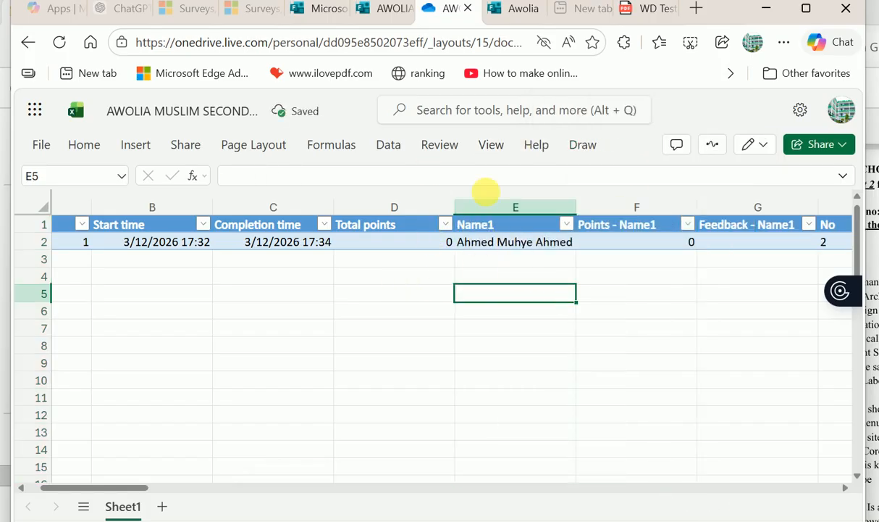
{"action": "left_click", "coordinate": [478, 230]}
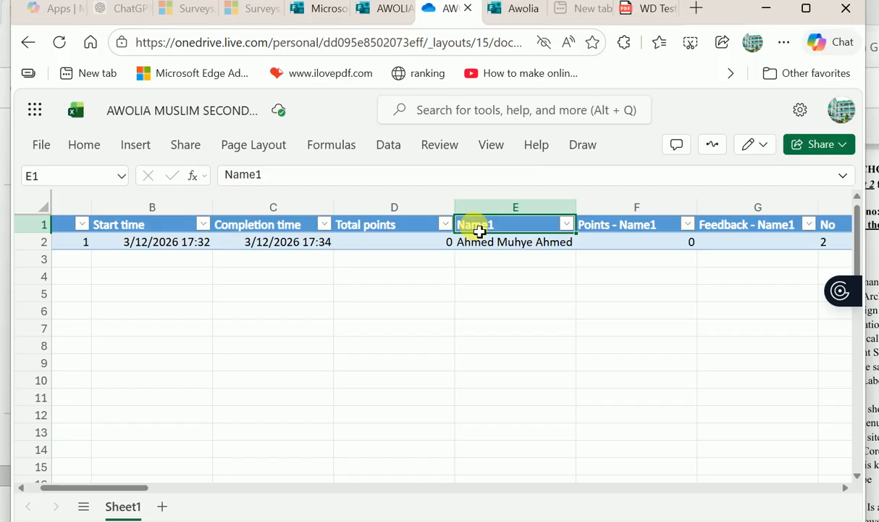
{"action": "left_click", "coordinate": [511, 310]}
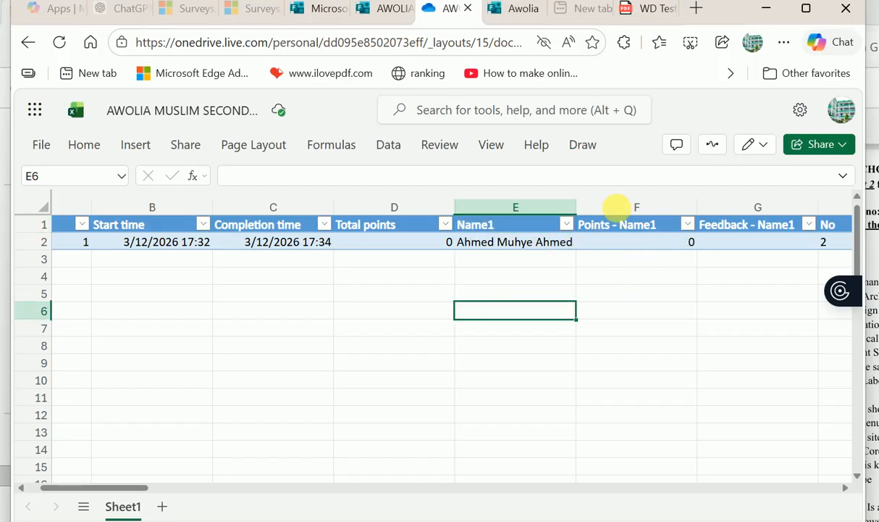
{"action": "left_click", "coordinate": [646, 251]}
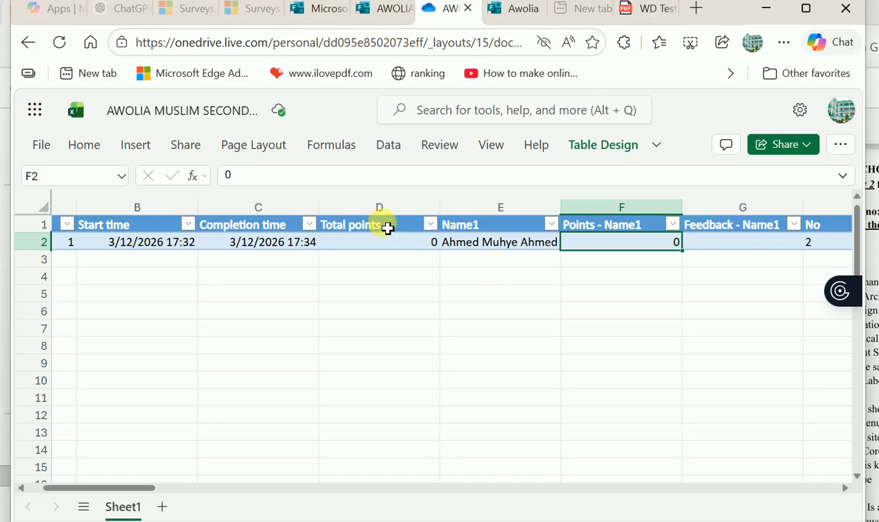
- Move the Name1 column left and hide the Start time and Completion time columns
{"action": "mouse_move", "coordinate": [507, 206]}
{"action": "left_mouse_down"}
{"action": "mouse_move", "coordinate": [449, 204]}
{"action": "mouse_move", "coordinate": [367, 181]}
{"action": "mouse_move", "coordinate": [366, 227]}
{"action": "left_mouse_up"}
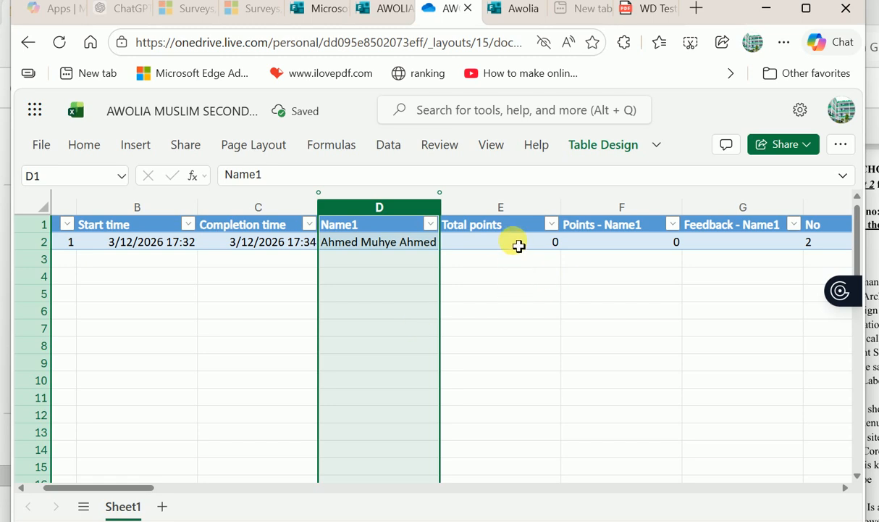
{"action": "left_click", "coordinate": [493, 242]}
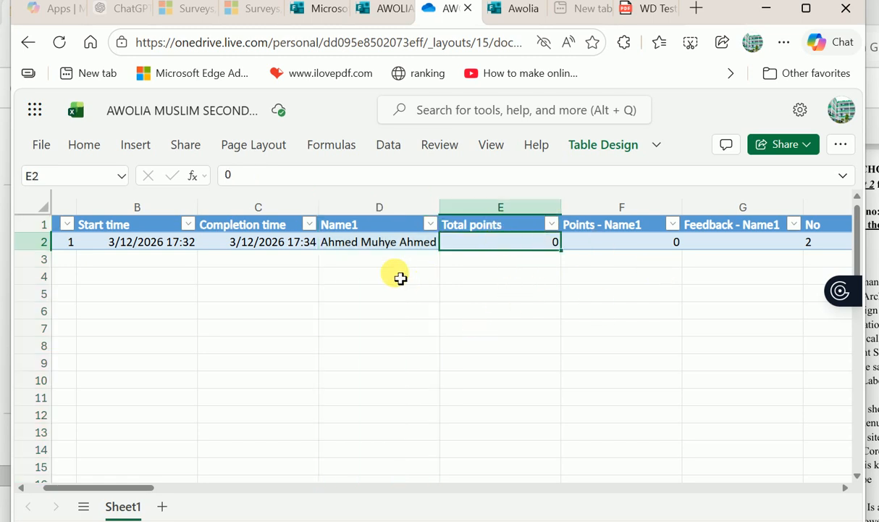
{"action": "left_click", "coordinate": [342, 206]}
{"action": "left_click_drag", "start_coordinate": [351, 217], "coordinate": [310, 212]}
{"action": "left_click_drag", "start_coordinate": [230, 208], "coordinate": [167, 209]}
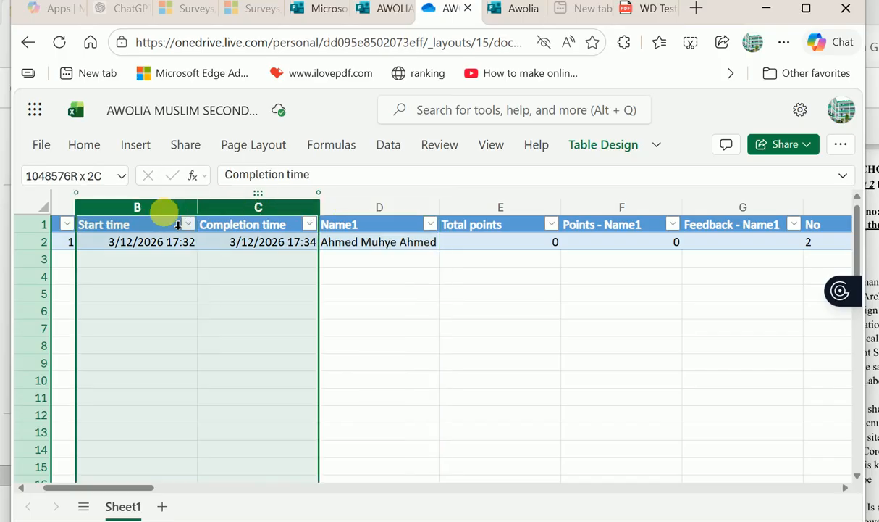
{"action": "right_click", "coordinate": [167, 316]}
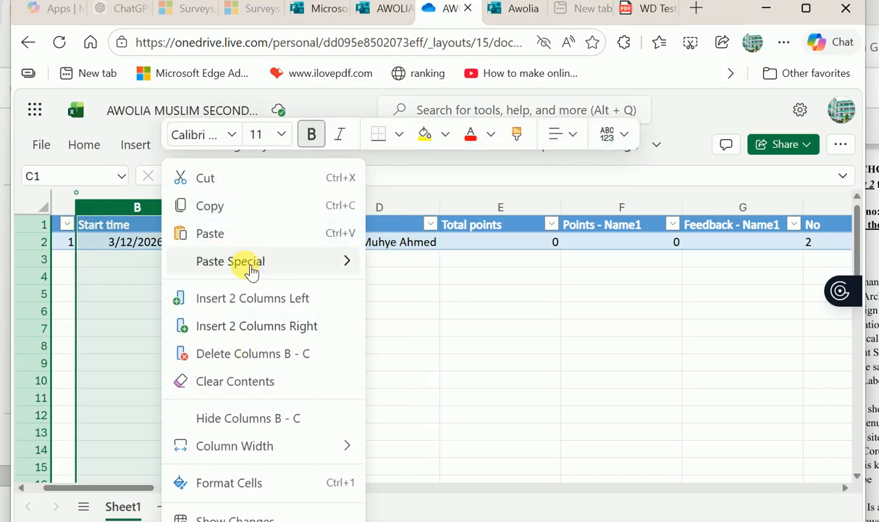
{"action": "left_click", "coordinate": [267, 418]}
{"action": "left_click", "coordinate": [127, 328]}
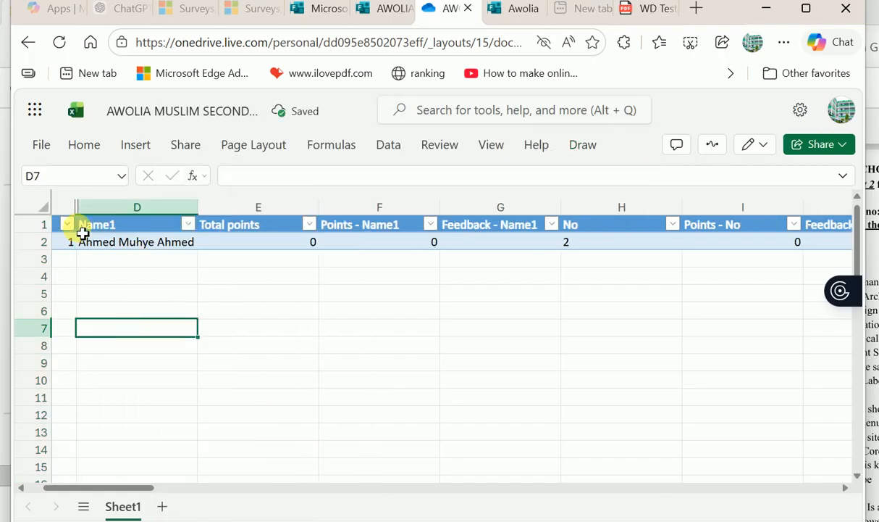
{"action": "left_click_drag", "start_coordinate": [87, 205], "coordinate": [80, 195]}
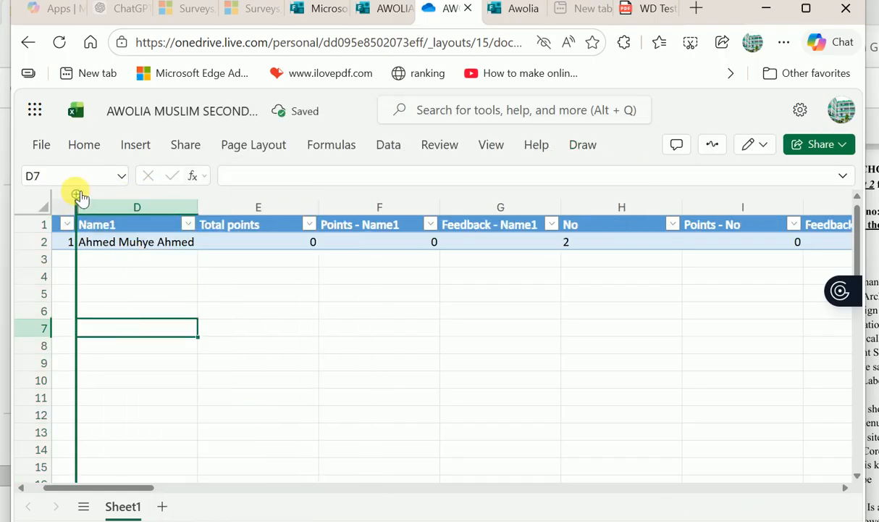
{"action": "left_click", "coordinate": [139, 281]}
- Delete the Points - Name1 and Feedback - Name1 columns
{"action": "scroll", "coordinate": [139, 282], "scroll_direction": "left", "scroll_amount": 1}
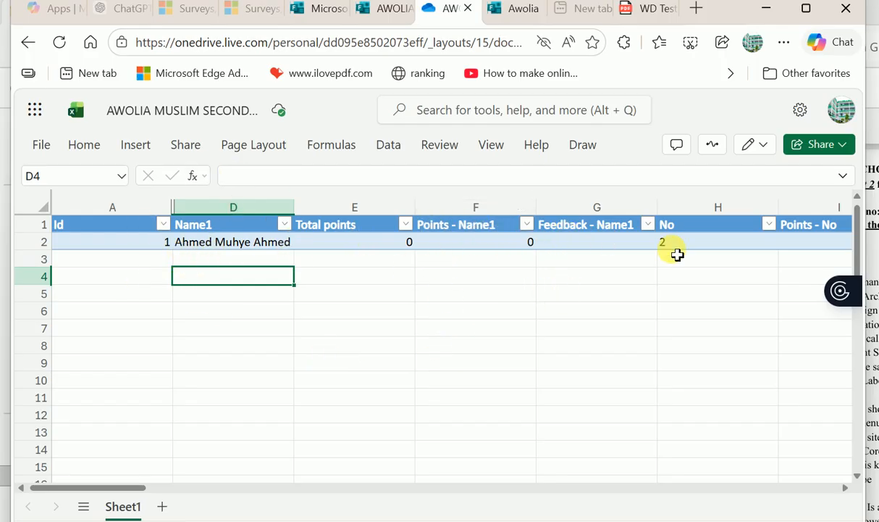
{"action": "left_click", "coordinate": [325, 247]}
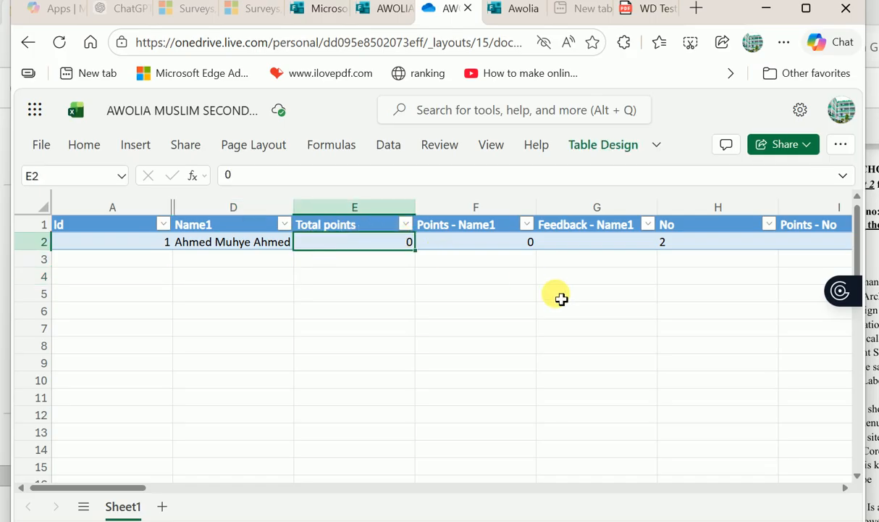
{"action": "scroll", "coordinate": [562, 298], "scroll_direction": "right", "scroll_amount": 3}
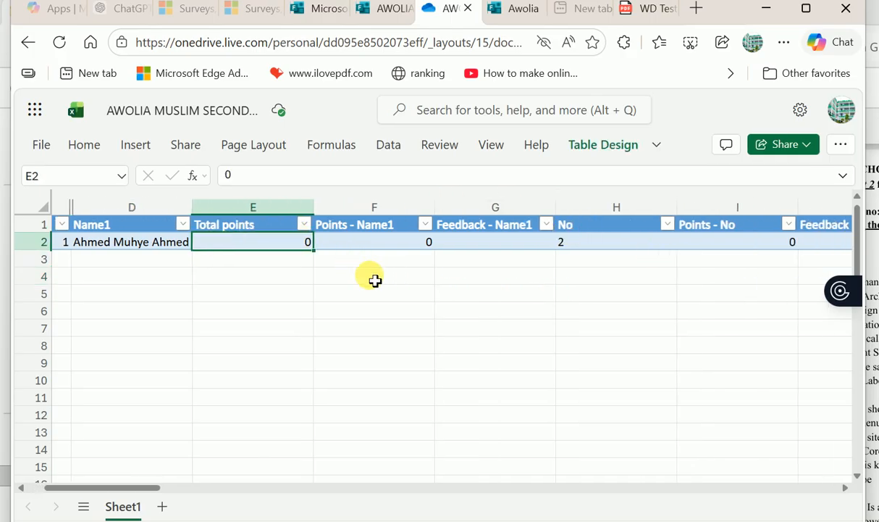
{"action": "scroll", "coordinate": [304, 340], "scroll_direction": "left", "scroll_amount": 3}
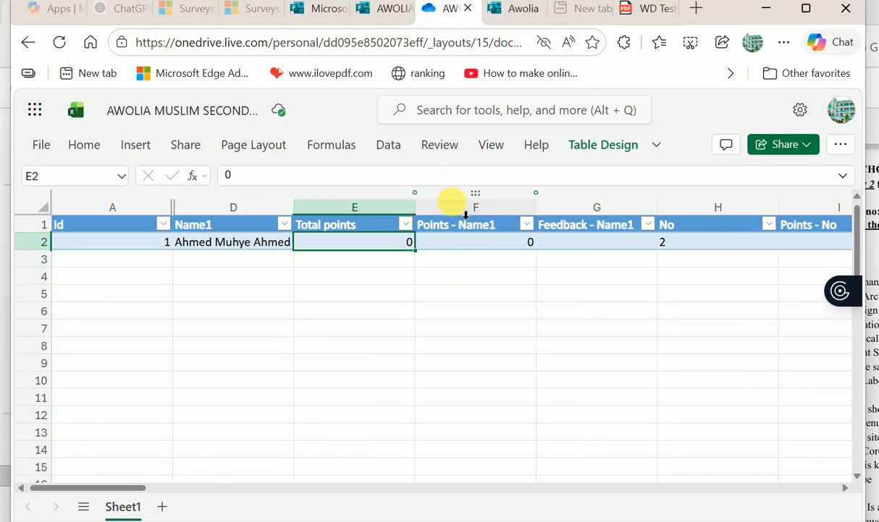
{"action": "left_click_drag", "start_coordinate": [466, 214], "coordinate": [600, 238]}
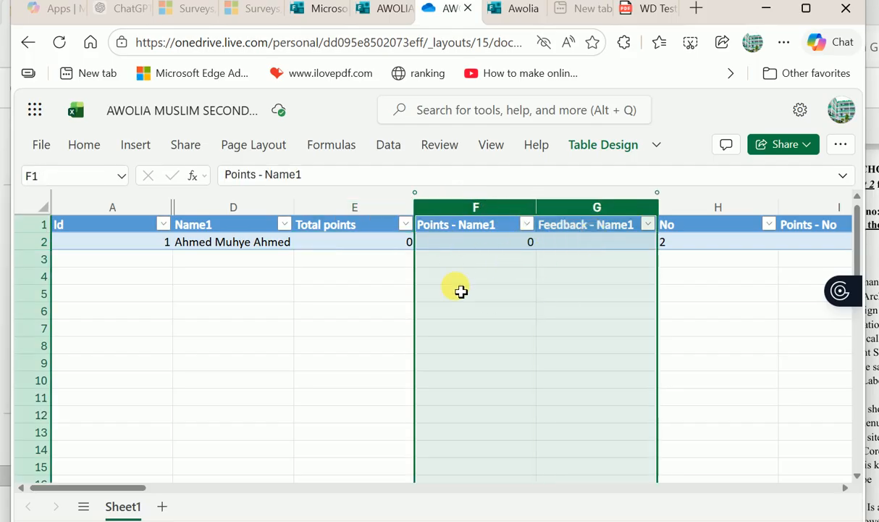
{"action": "right_click", "coordinate": [471, 382]}
{"action": "left_click", "coordinate": [541, 285]}
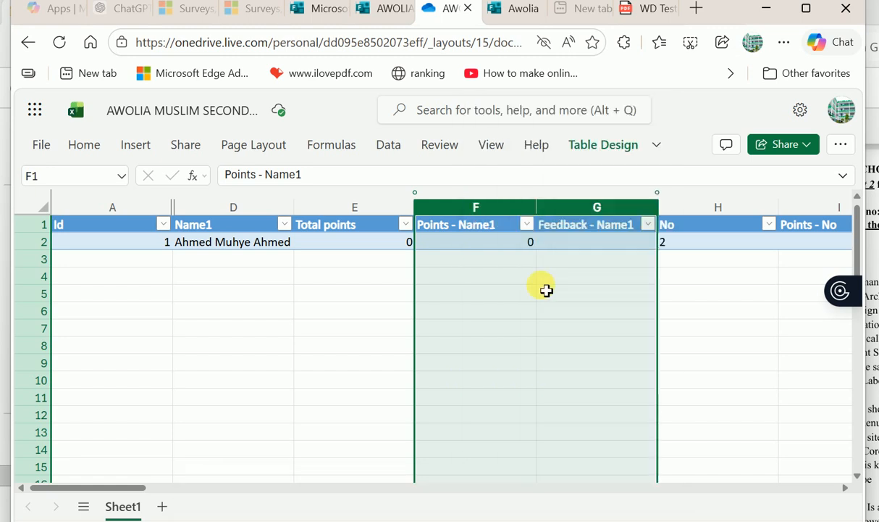
{"action": "left_click", "coordinate": [474, 265]}
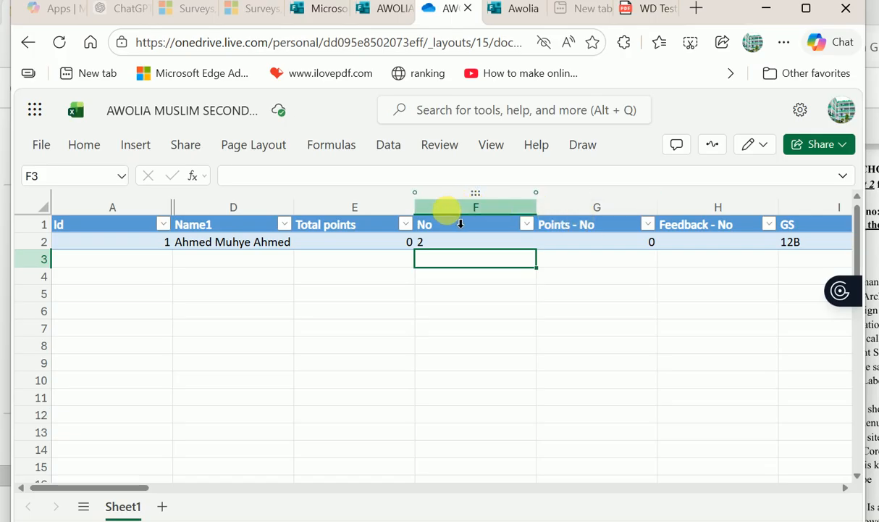
- Move the No and GS columns to sit before Total points
{"action": "mouse_move", "coordinate": [484, 200]}
{"action": "left_mouse_down"}
{"action": "mouse_move", "coordinate": [465, 191]}
{"action": "mouse_move", "coordinate": [351, 204]}
{"action": "mouse_move", "coordinate": [351, 211]}
{"action": "left_mouse_up"}
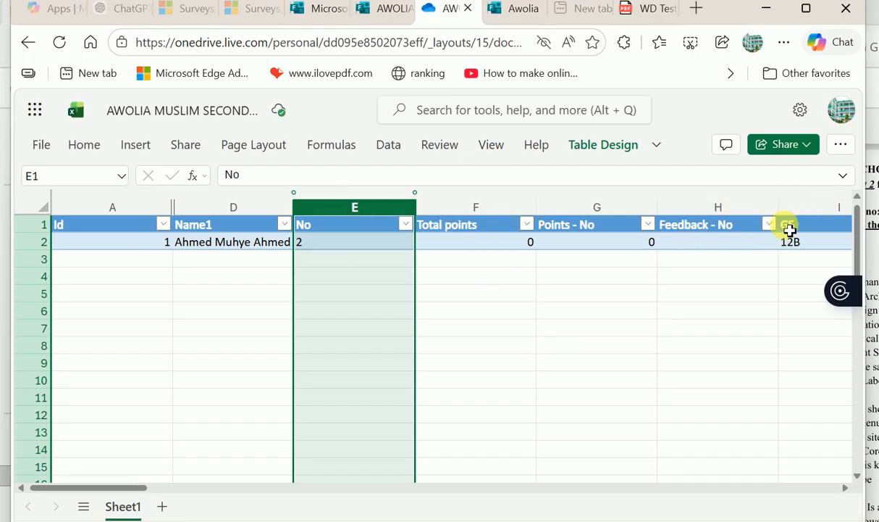
{"action": "scroll", "coordinate": [834, 229], "scroll_direction": "right", "scroll_amount": 2}
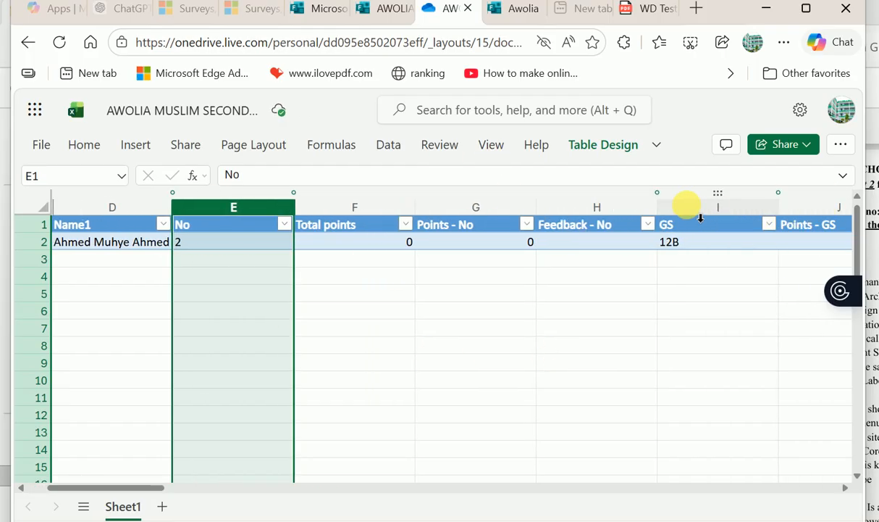
{"action": "left_click", "coordinate": [688, 205]}
{"action": "left_click_drag", "start_coordinate": [725, 206], "coordinate": [346, 228]}
{"action": "scroll", "coordinate": [351, 381], "scroll_direction": "left", "scroll_amount": 2}
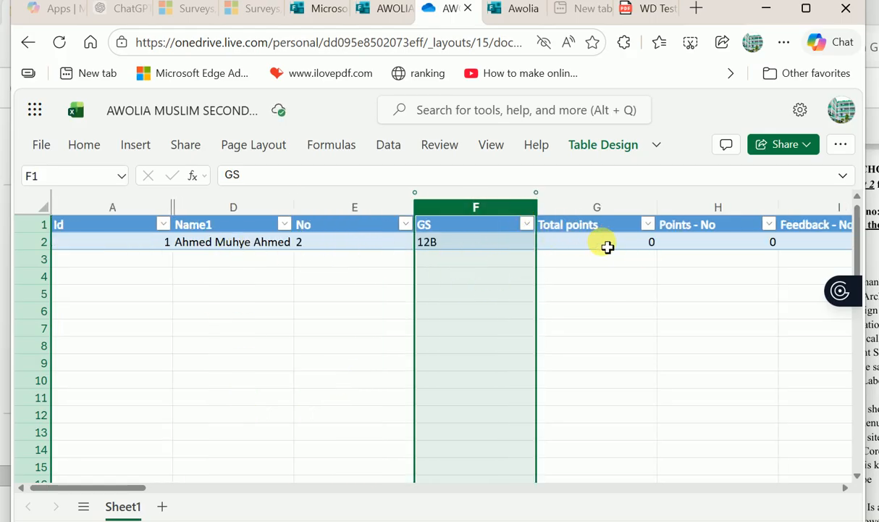
{"action": "left_click", "coordinate": [571, 252]}
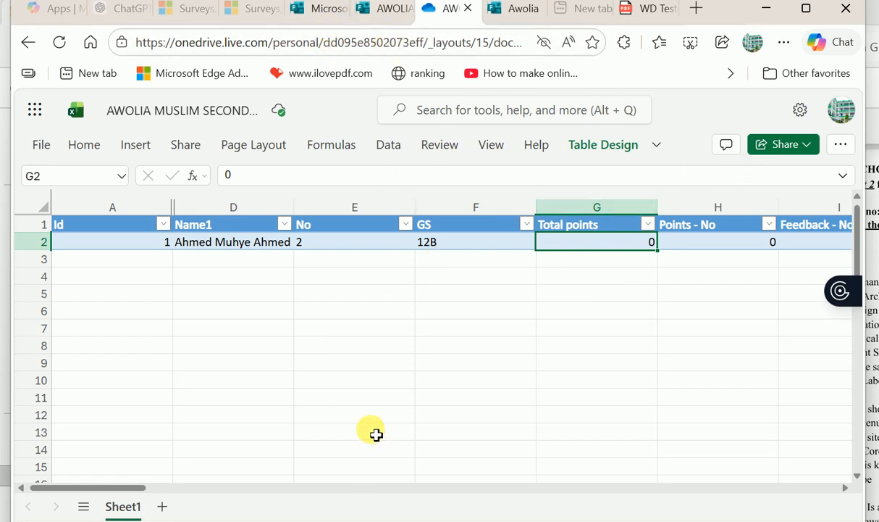
- In the quiz settings, turn on a start and end date for 3/12/2026, 6:00–6:15 PM
{"action": "left_click", "coordinate": [382, 10]}
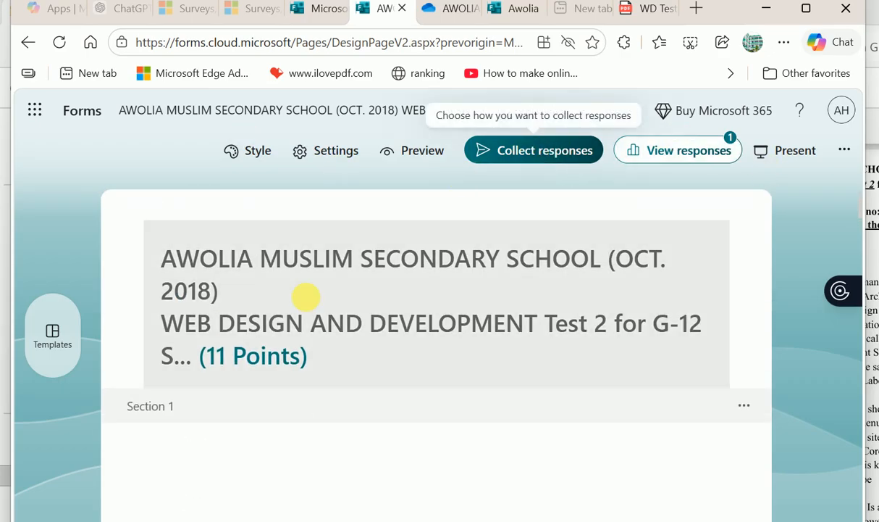
{"action": "scroll", "coordinate": [315, 387], "scroll_direction": "down", "scroll_amount": 2}
{"action": "scroll", "coordinate": [319, 388], "scroll_direction": "up", "scroll_amount": 1}
{"action": "scroll", "coordinate": [315, 386], "scroll_direction": "up", "scroll_amount": 1}
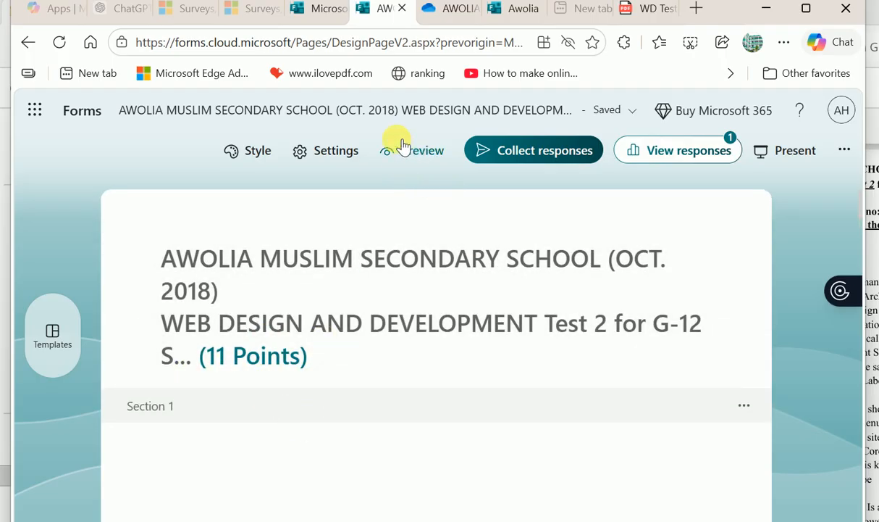
{"action": "left_click", "coordinate": [324, 150]}
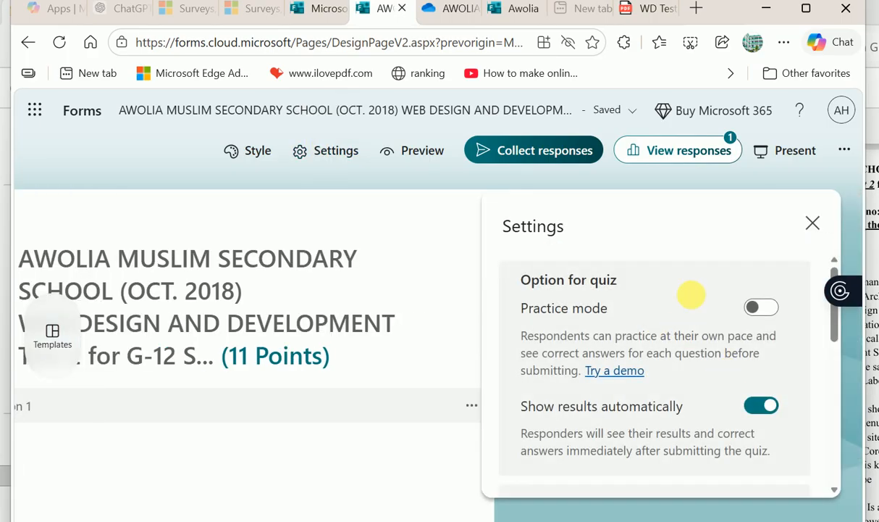
{"action": "scroll", "coordinate": [694, 398], "scroll_direction": "down", "scroll_amount": 3}
{"action": "left_click", "coordinate": [544, 339]}
{"action": "left_click", "coordinate": [544, 339]}
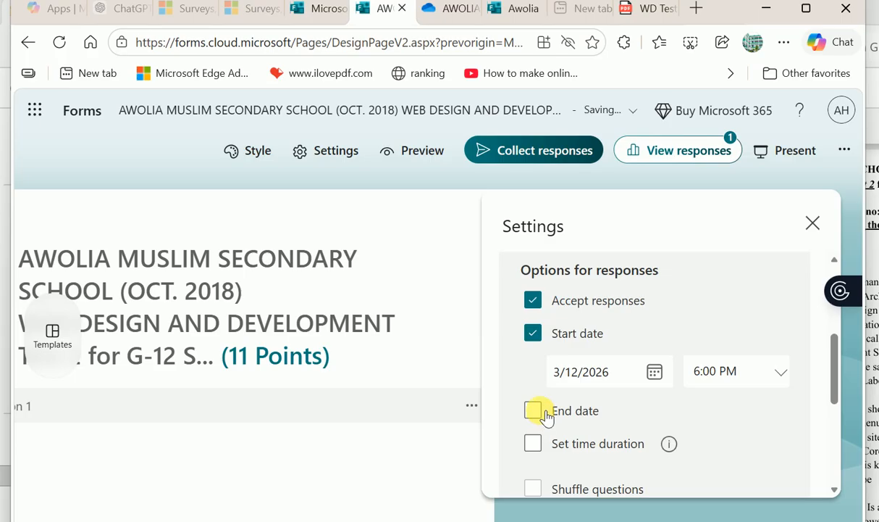
{"action": "left_click", "coordinate": [543, 413]}
- Set a 30-minute time limit and hide question numbers
{"action": "scroll", "coordinate": [552, 457], "scroll_direction": "down", "scroll_amount": 1}
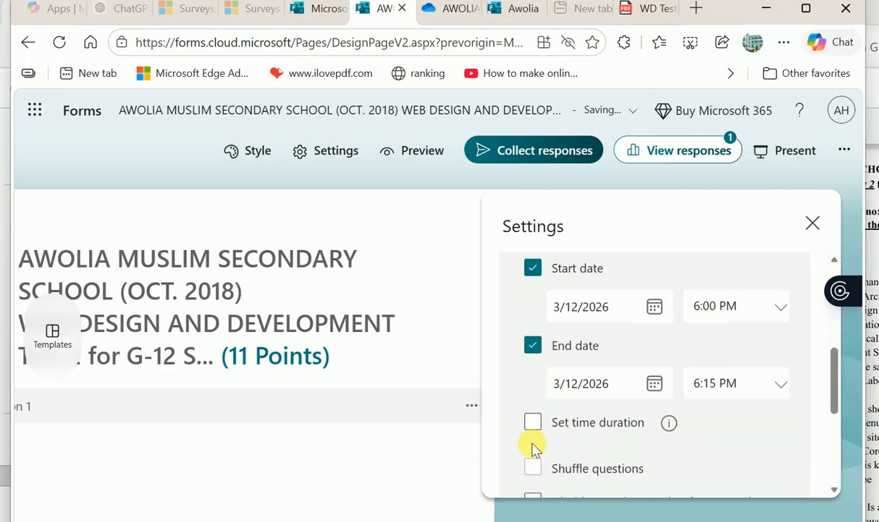
{"action": "left_click", "coordinate": [545, 422]}
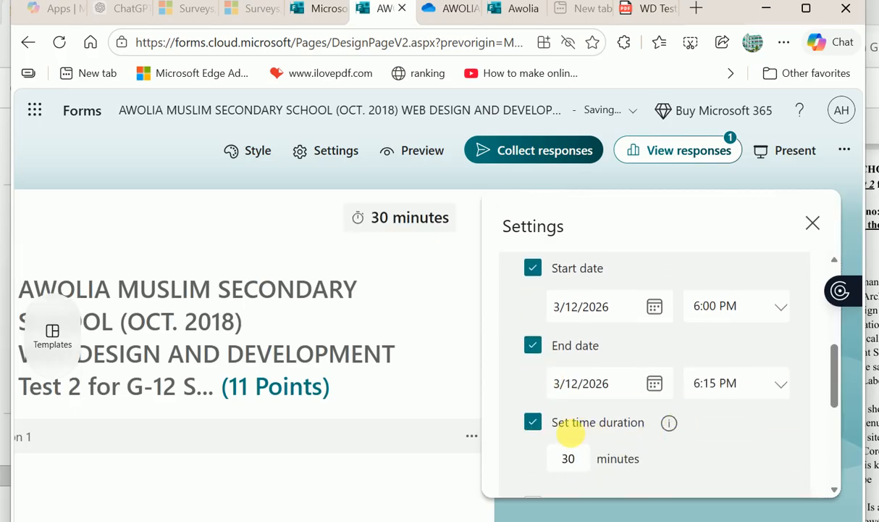
{"action": "scroll", "coordinate": [587, 462], "scroll_direction": "down", "scroll_amount": 2}
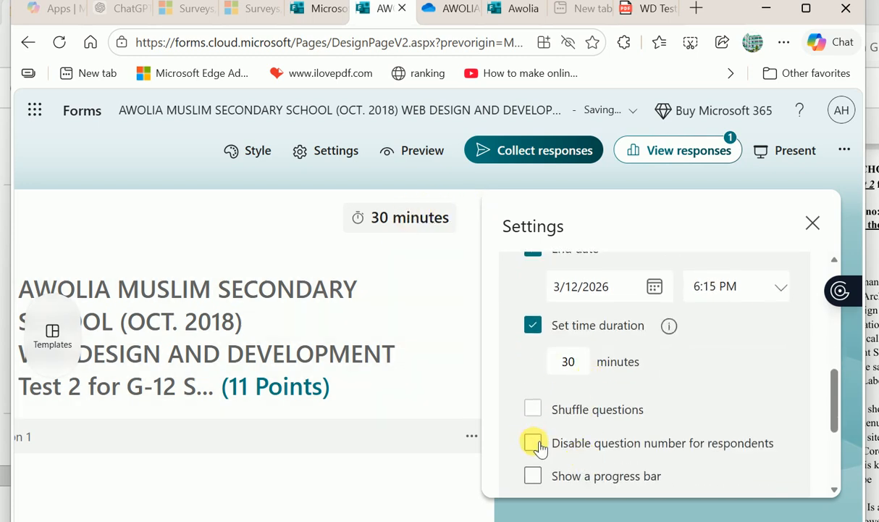
{"action": "scroll", "coordinate": [593, 366], "scroll_direction": "up", "scroll_amount": 6}
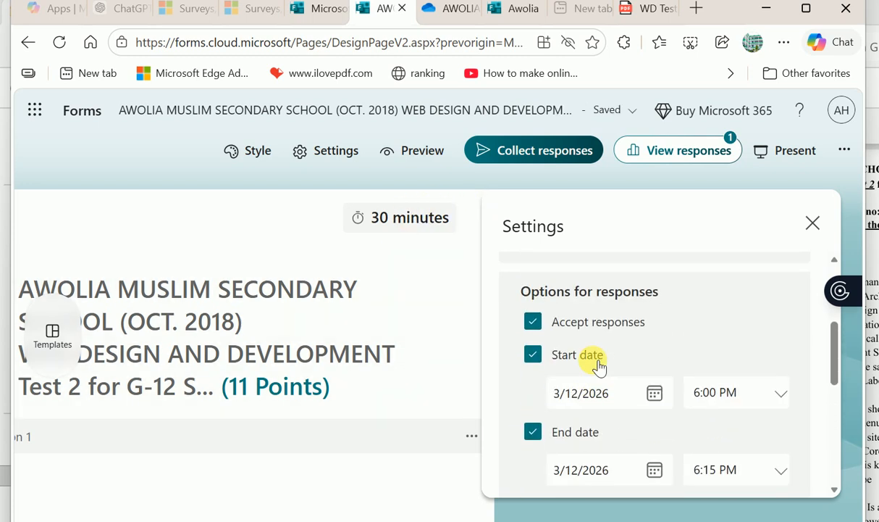
{"action": "scroll", "coordinate": [592, 366], "scroll_direction": "down", "scroll_amount": 4}
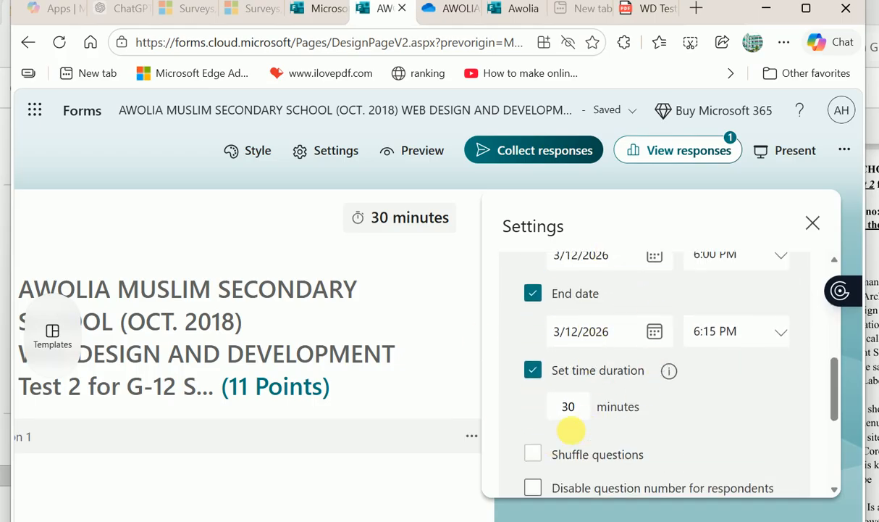
{"action": "scroll", "coordinate": [536, 458], "scroll_direction": "down", "scroll_amount": 1}
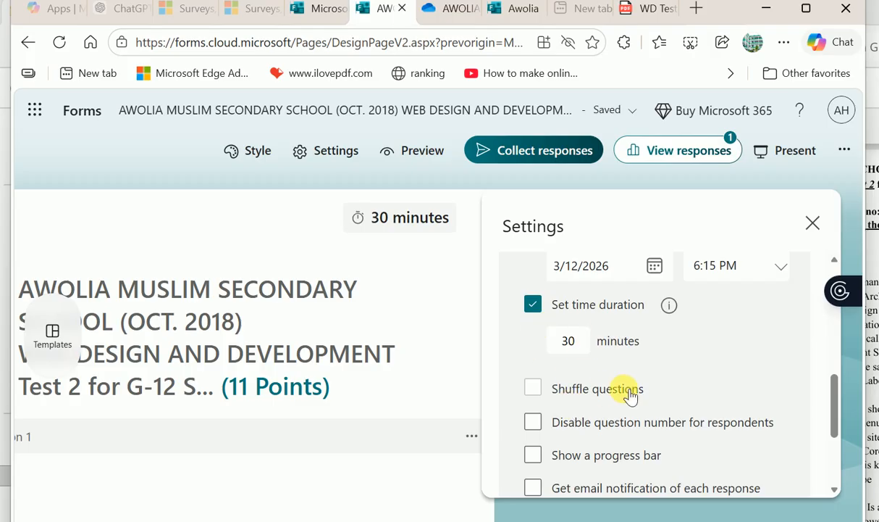
{"action": "left_click", "coordinate": [533, 420]}
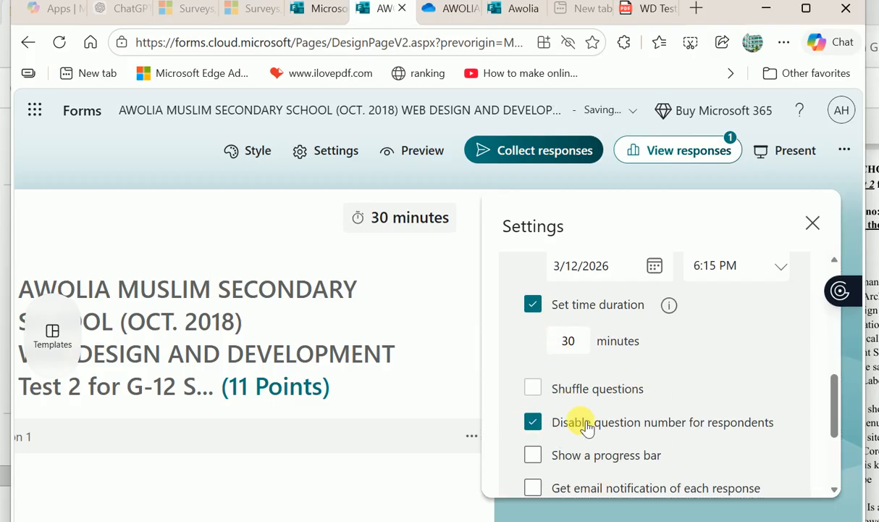
{"action": "scroll", "coordinate": [619, 433], "scroll_direction": "down", "scroll_amount": 2}
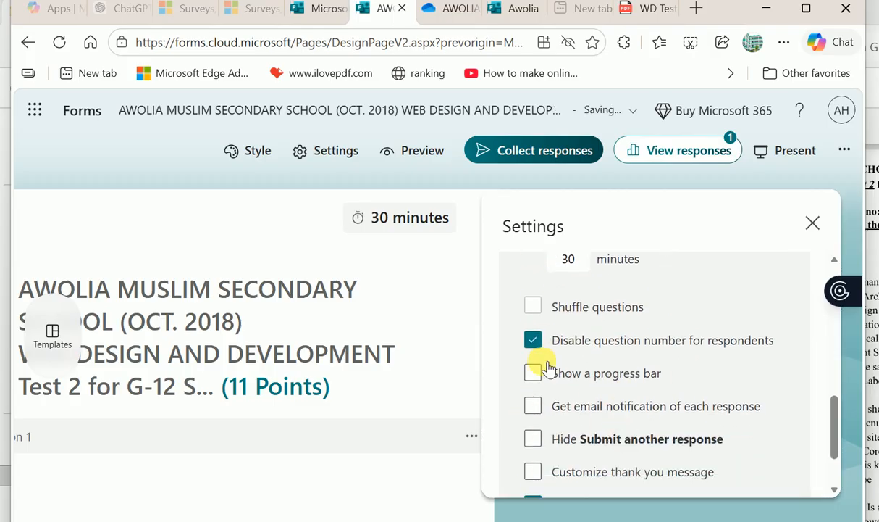
- Enable response e-mails, hide Submit another response, add a thank-you message, disable saving responses
{"action": "left_click", "coordinate": [535, 407]}
{"action": "left_click", "coordinate": [534, 439]}
{"action": "scroll", "coordinate": [628, 444], "scroll_direction": "down", "scroll_amount": 1}
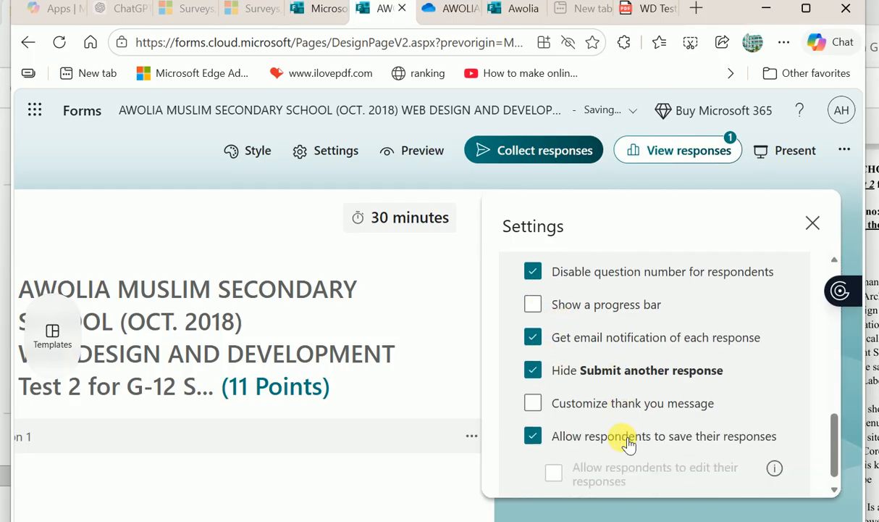
{"action": "left_click", "coordinate": [535, 403]}
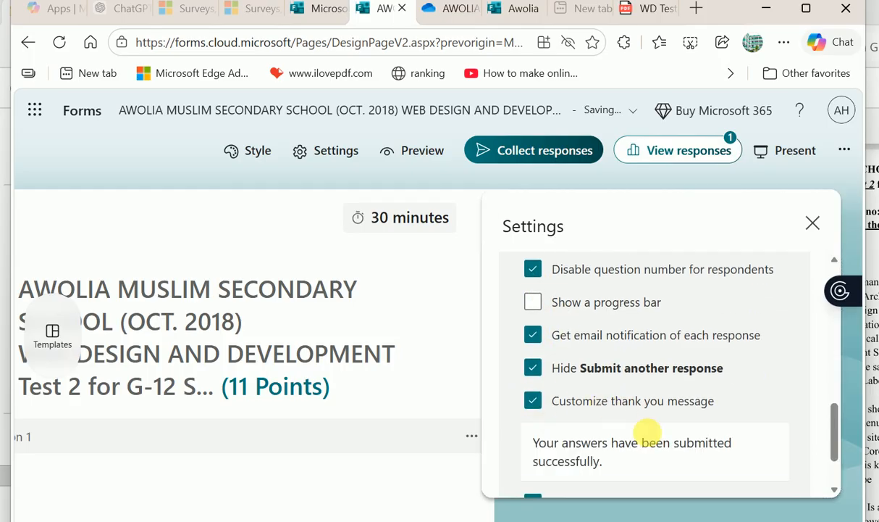
{"action": "scroll", "coordinate": [601, 448], "scroll_direction": "down", "scroll_amount": 1}
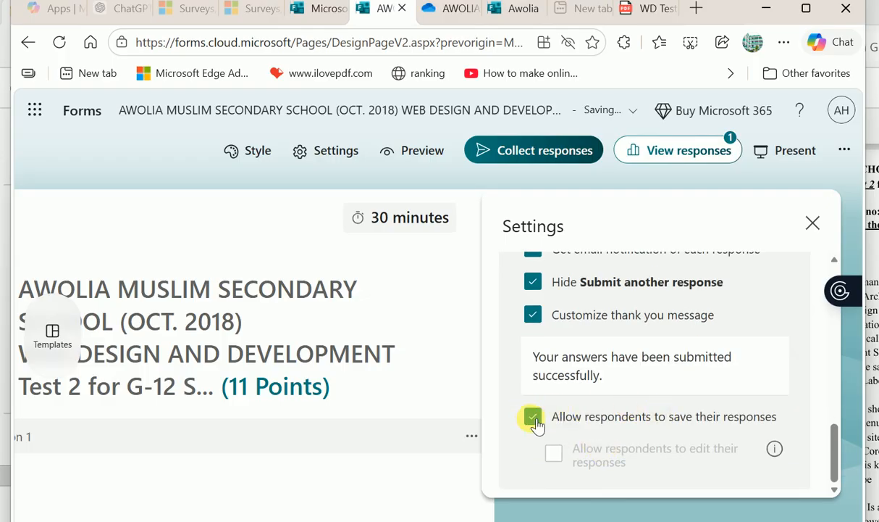
{"action": "left_click", "coordinate": [533, 417]}
{"action": "scroll", "coordinate": [533, 418], "scroll_direction": "up", "scroll_amount": 5}
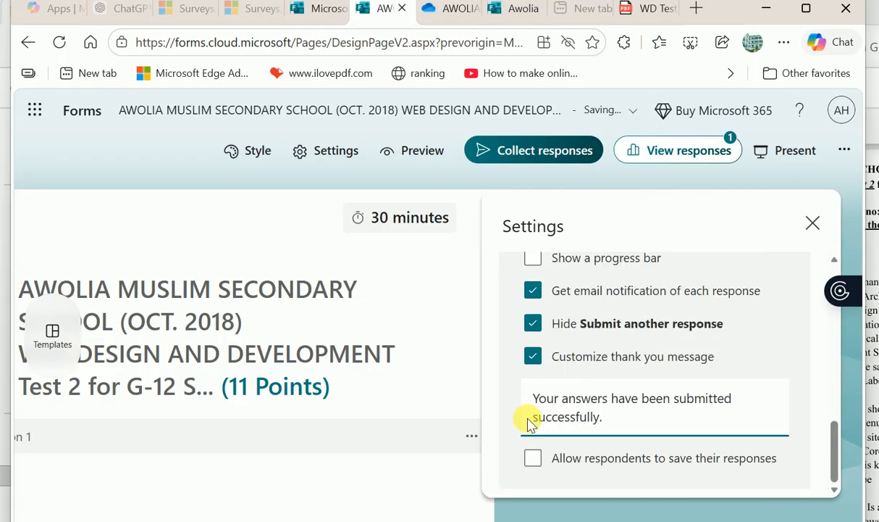
{"action": "left_click", "coordinate": [812, 224]}
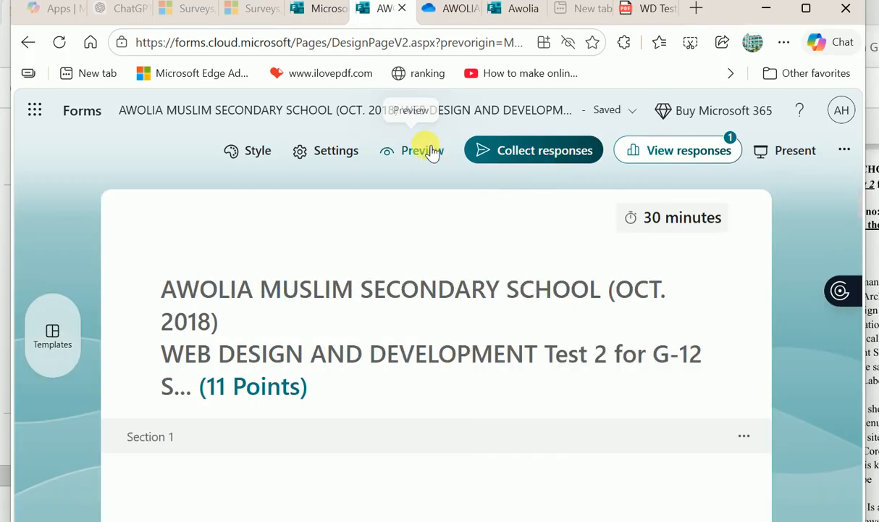
- In the phone preview, enter a student name, No 4 and GS 12A, then continue
{"action": "left_click", "coordinate": [427, 152]}
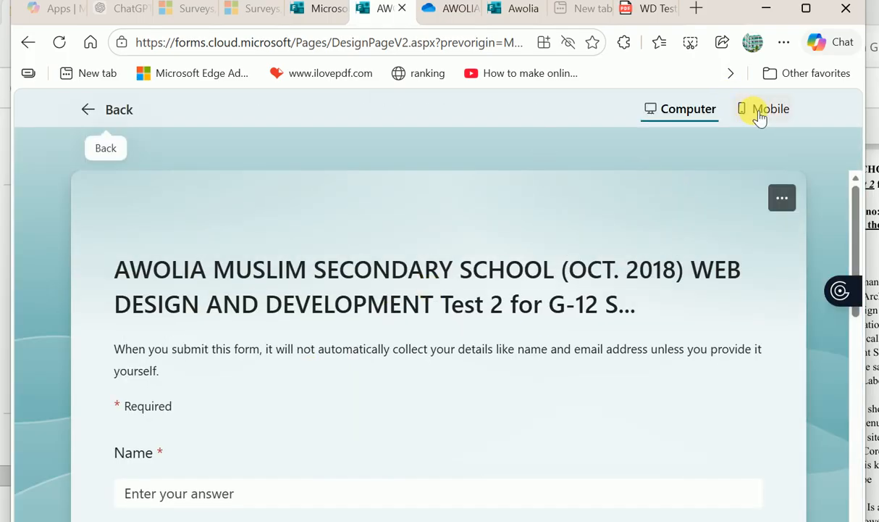
{"action": "left_click", "coordinate": [765, 108]}
{"action": "scroll", "coordinate": [434, 339], "scroll_direction": "down", "scroll_amount": 3}
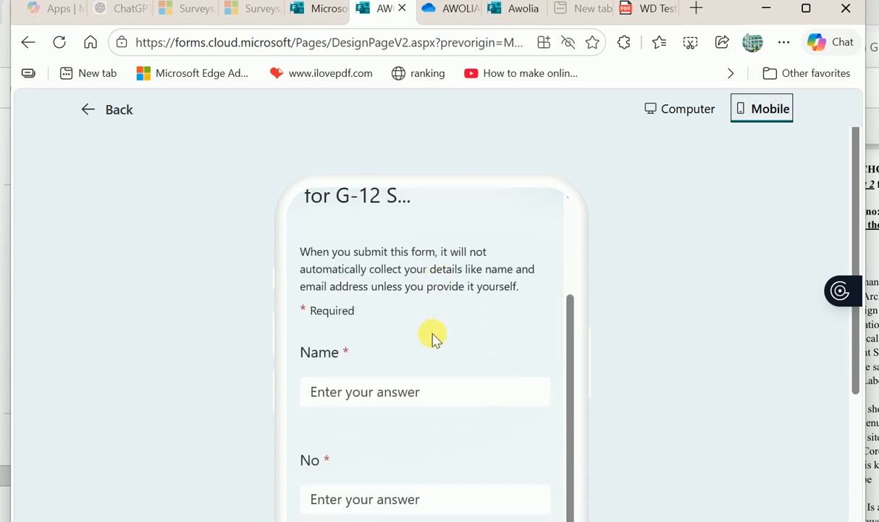
{"action": "left_click", "coordinate": [398, 334]}
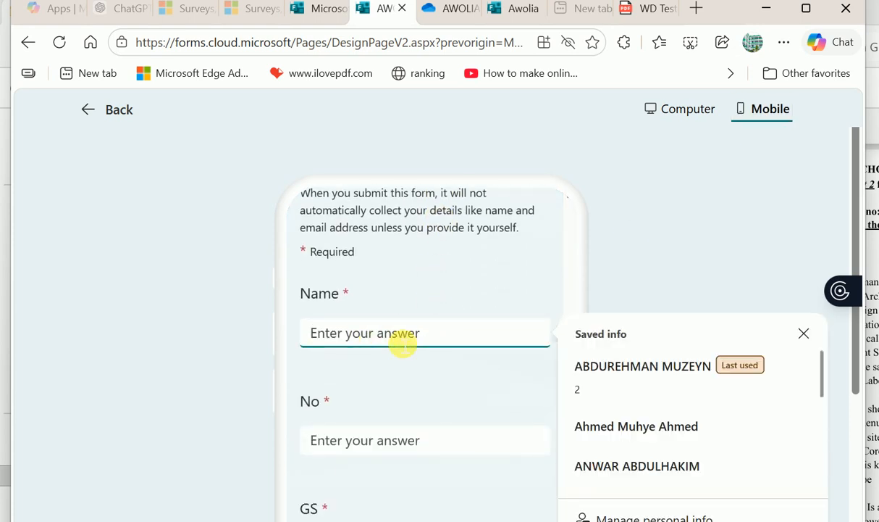
{"action": "left_click", "coordinate": [636, 462]}
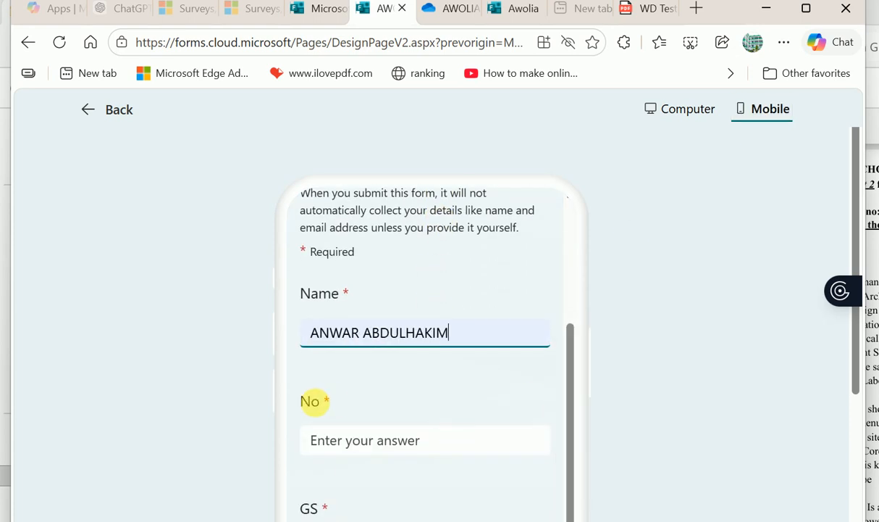
{"action": "left_click", "coordinate": [330, 439]}
{"action": "type", "text": "4"}
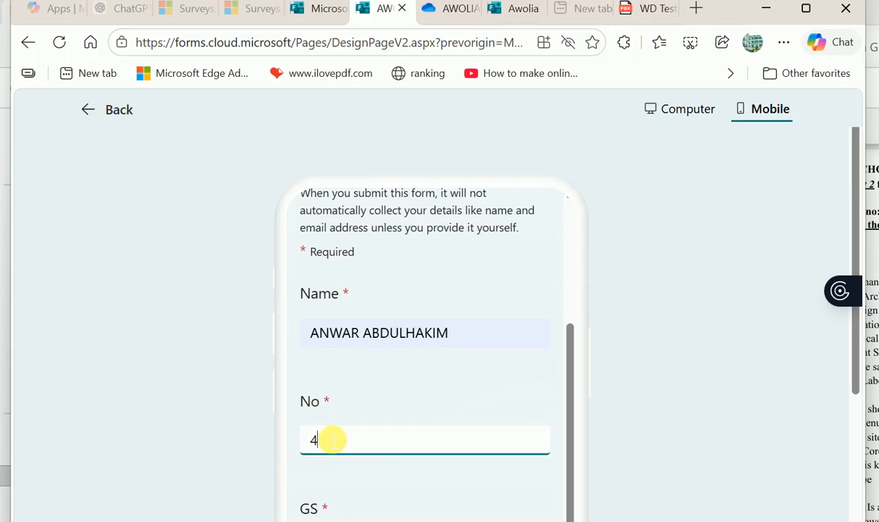
{"action": "scroll", "coordinate": [451, 418], "scroll_direction": "down", "scroll_amount": 3}
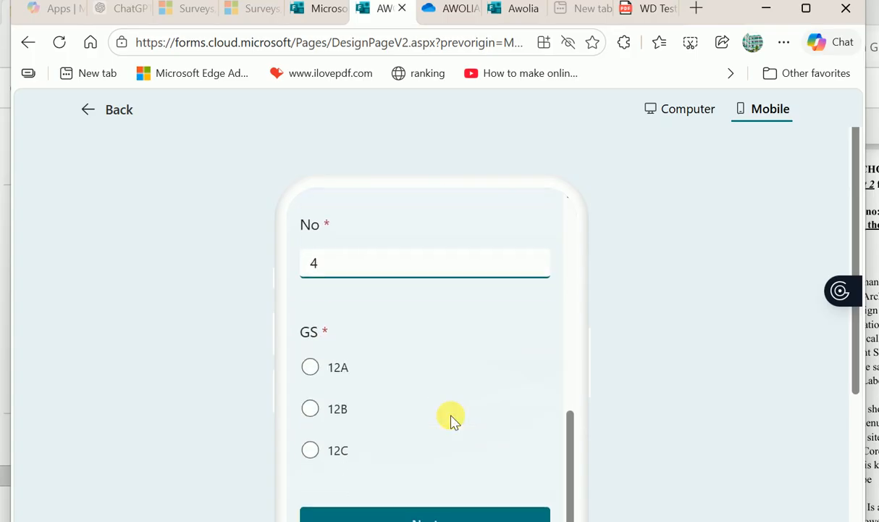
{"action": "left_click", "coordinate": [311, 368]}
{"action": "scroll", "coordinate": [410, 395], "scroll_direction": "down", "scroll_amount": 2}
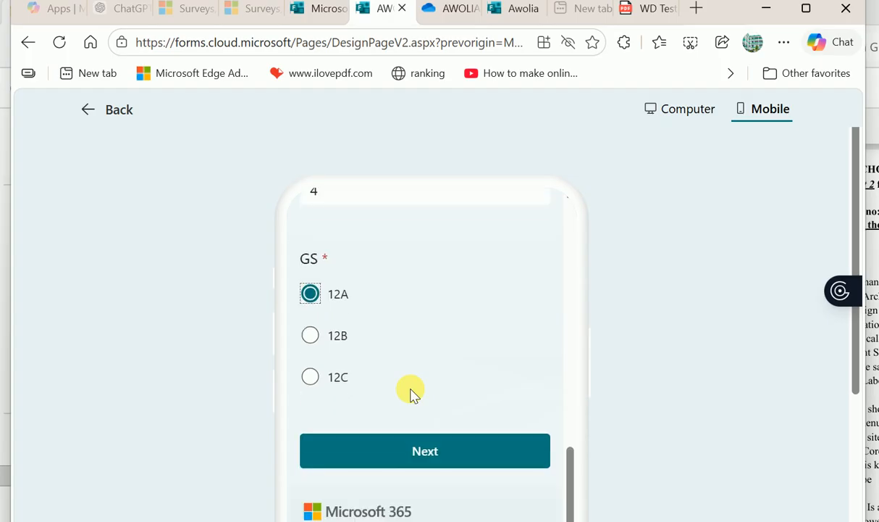
{"action": "left_click", "coordinate": [381, 397]}
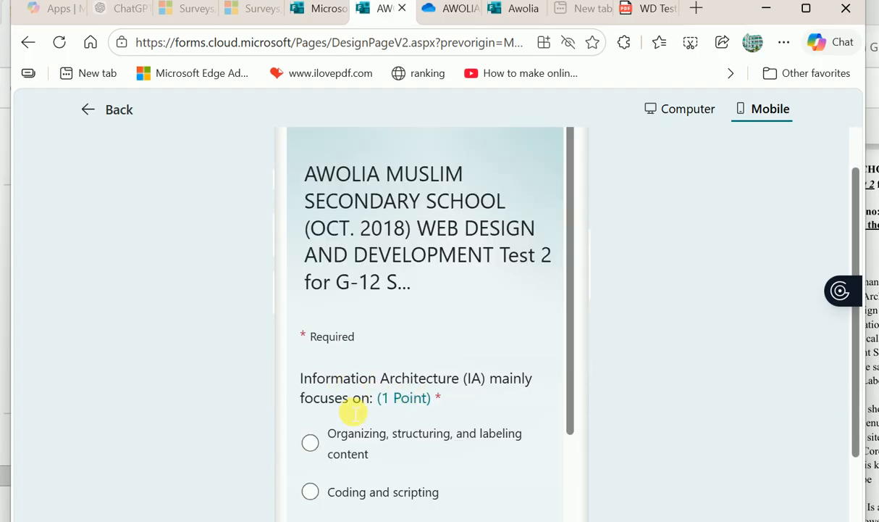
- Answer the IA question with organizing content and the NOT question with Navigation Design
{"action": "scroll", "coordinate": [387, 438], "scroll_direction": "down", "scroll_amount": 2}
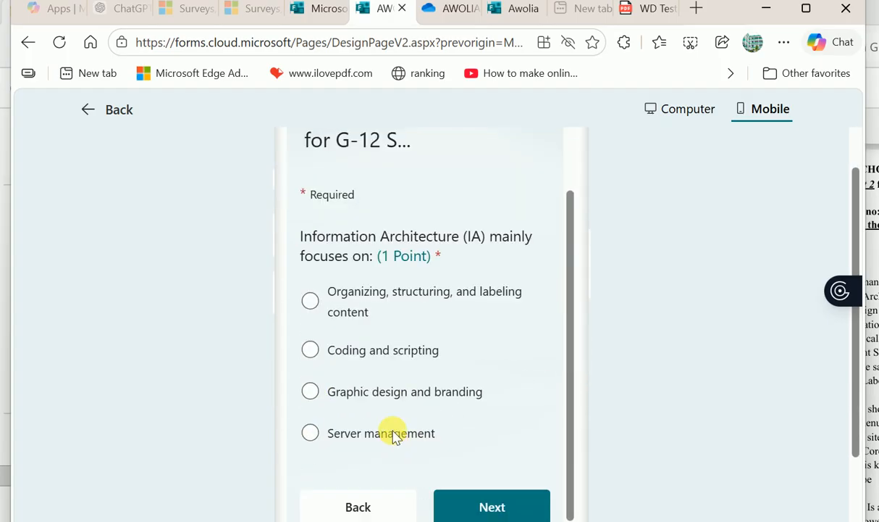
{"action": "left_click", "coordinate": [310, 299]}
{"action": "scroll", "coordinate": [387, 342], "scroll_direction": "down", "scroll_amount": 2}
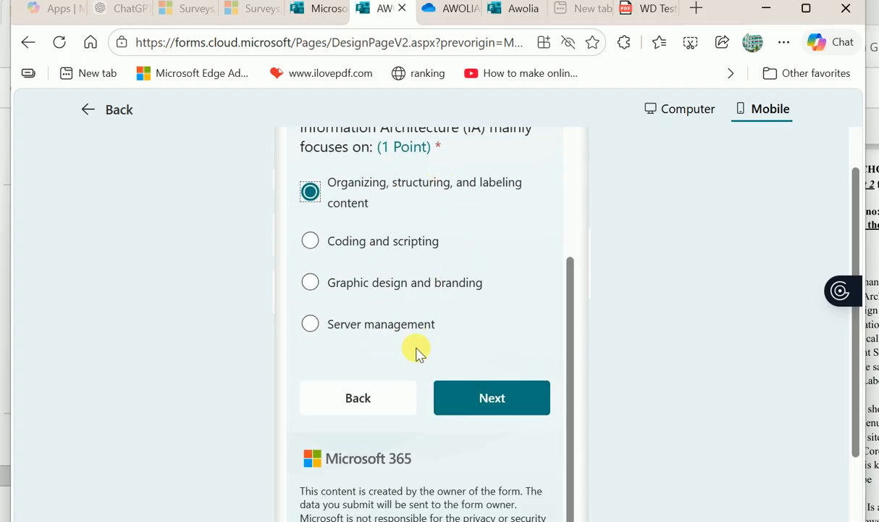
{"action": "left_click", "coordinate": [507, 403]}
{"action": "scroll", "coordinate": [399, 341], "scroll_direction": "down", "scroll_amount": 3}
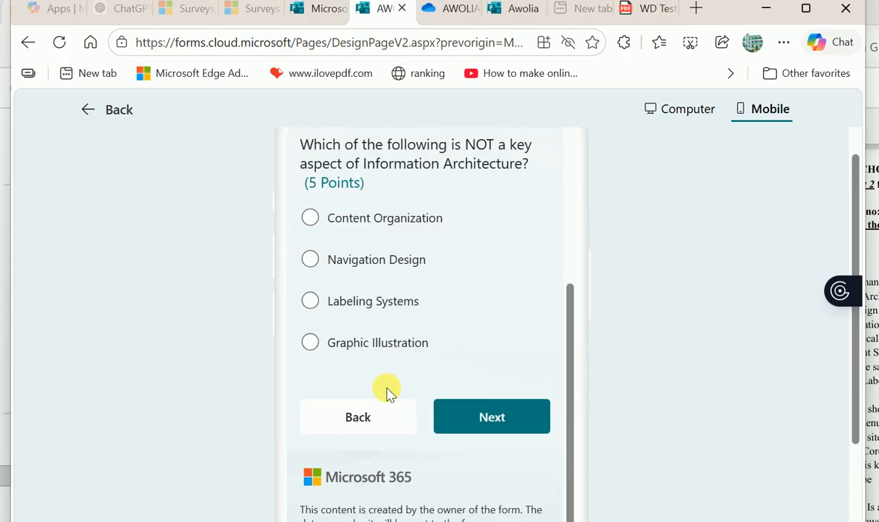
{"action": "left_click", "coordinate": [311, 255]}
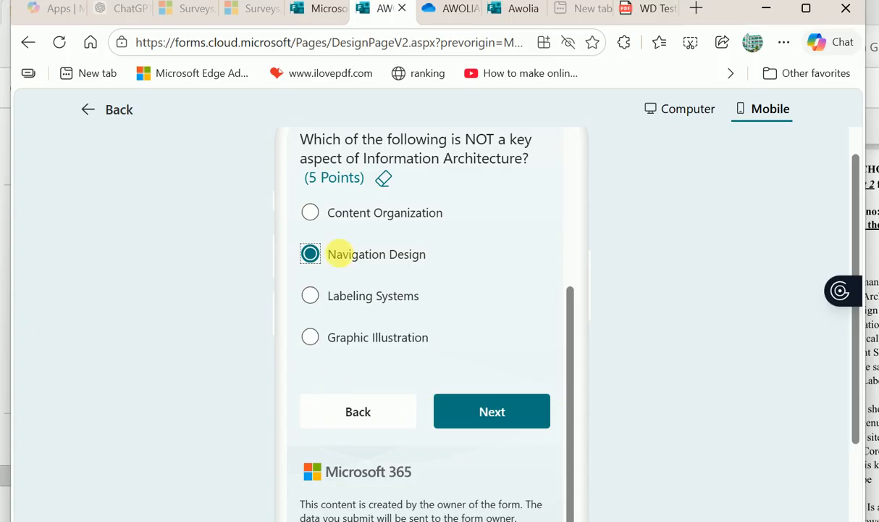
{"action": "left_click", "coordinate": [470, 406]}
{"action": "scroll", "coordinate": [409, 348], "scroll_direction": "down", "scroll_amount": 3}
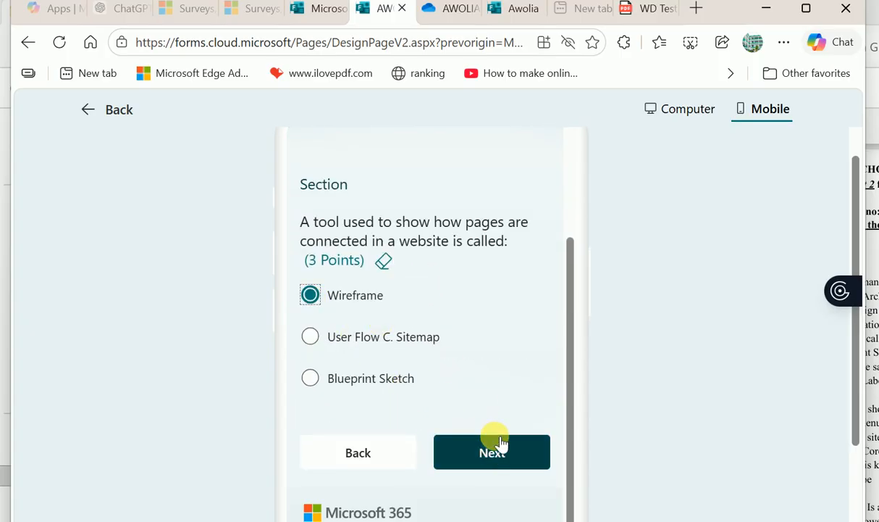
{"action": "left_click", "coordinate": [487, 454]}
- Answer the Wireframe, collaborative tool (XMind), user task diagram and Decision symbol questions
{"action": "scroll", "coordinate": [373, 367], "scroll_direction": "down", "scroll_amount": 5}
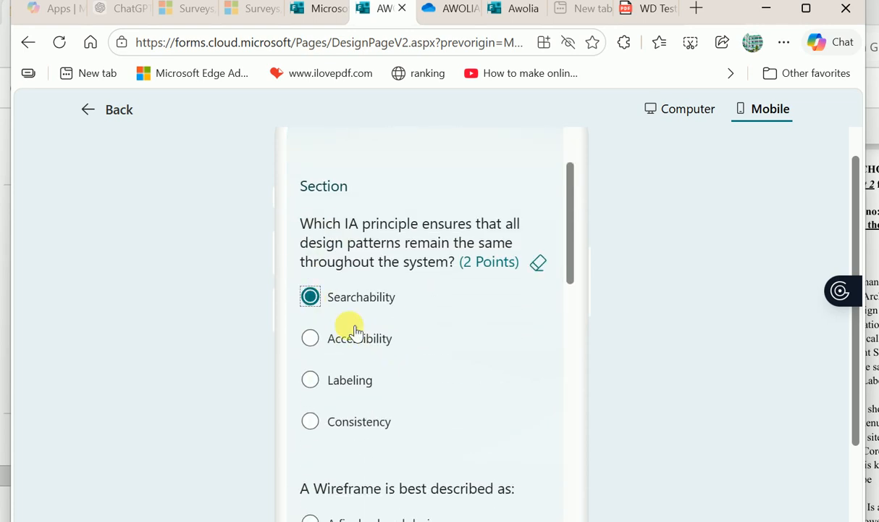
{"action": "scroll", "coordinate": [443, 426], "scroll_direction": "down", "scroll_amount": 3}
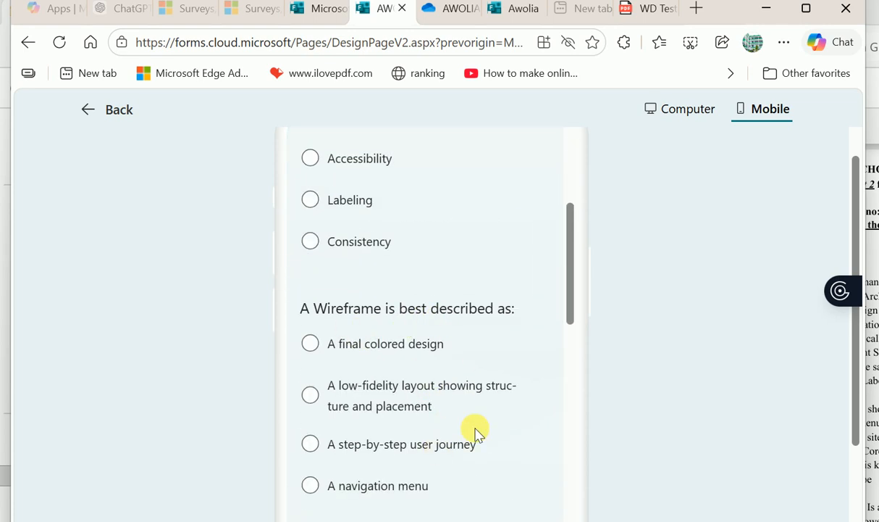
{"action": "left_click", "coordinate": [311, 343]}
{"action": "scroll", "coordinate": [393, 369], "scroll_direction": "down", "scroll_amount": 4}
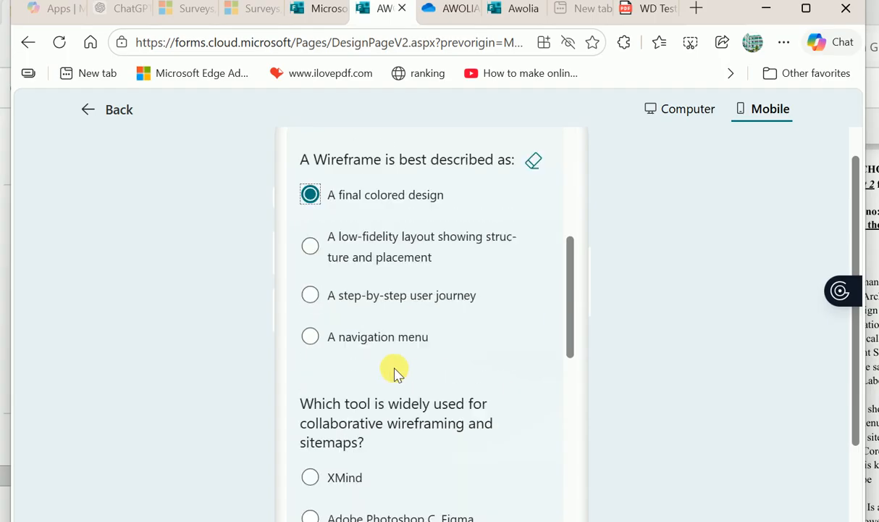
{"action": "left_click", "coordinate": [310, 374]}
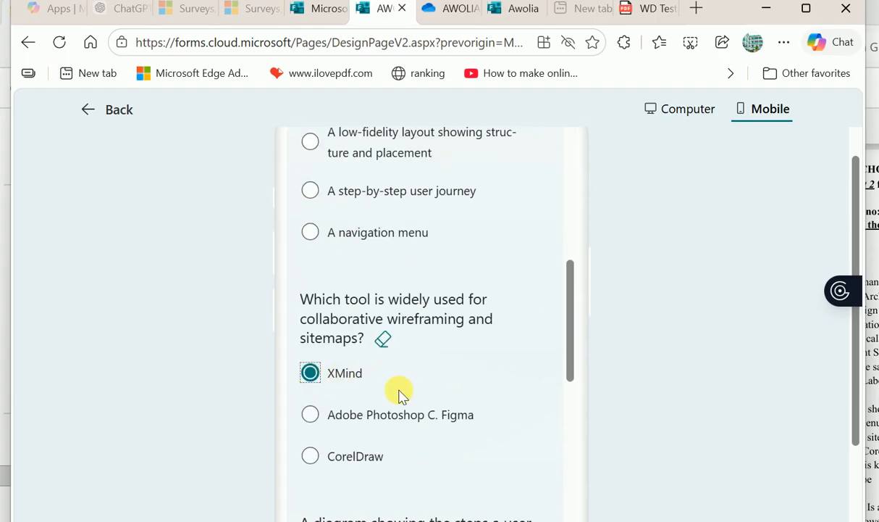
{"action": "scroll", "coordinate": [402, 402], "scroll_direction": "down", "scroll_amount": 5}
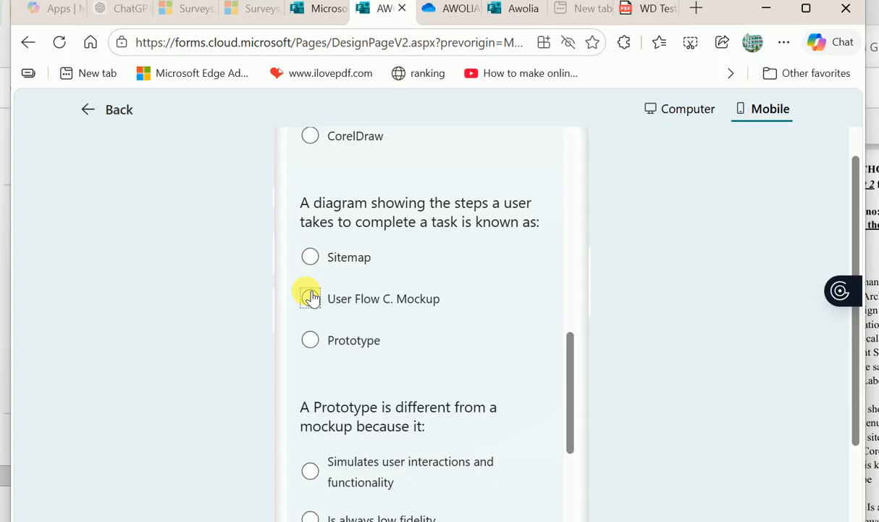
{"action": "left_click", "coordinate": [310, 299]}
{"action": "scroll", "coordinate": [373, 329], "scroll_direction": "down", "scroll_amount": 8}
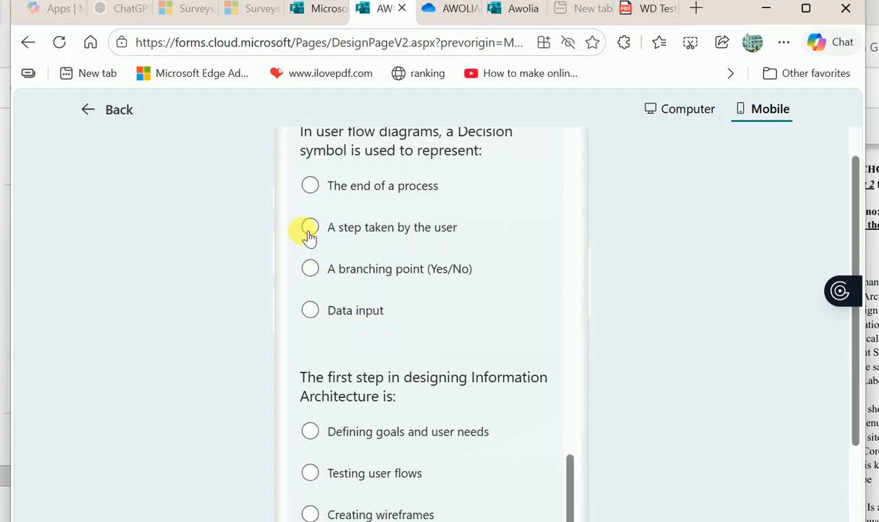
{"action": "left_click", "coordinate": [323, 232]}
{"action": "scroll", "coordinate": [365, 359], "scroll_direction": "down", "scroll_amount": 5}
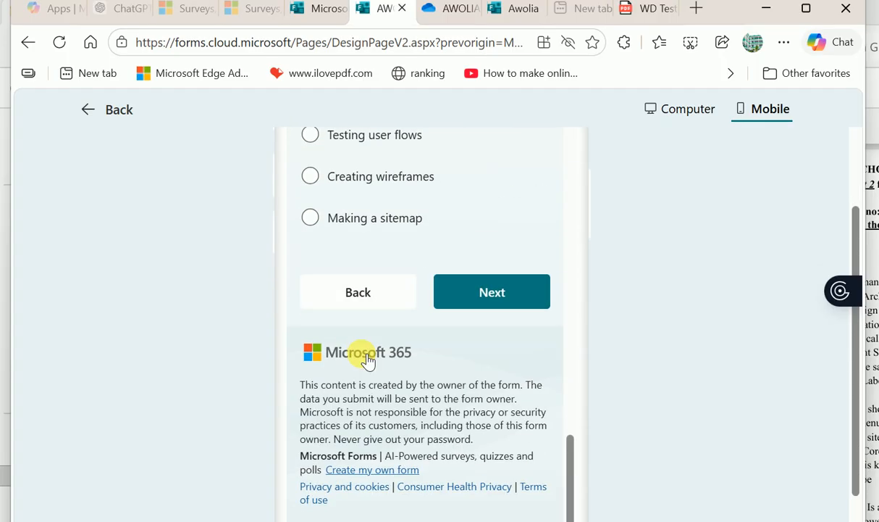
{"action": "left_click", "coordinate": [487, 296]}
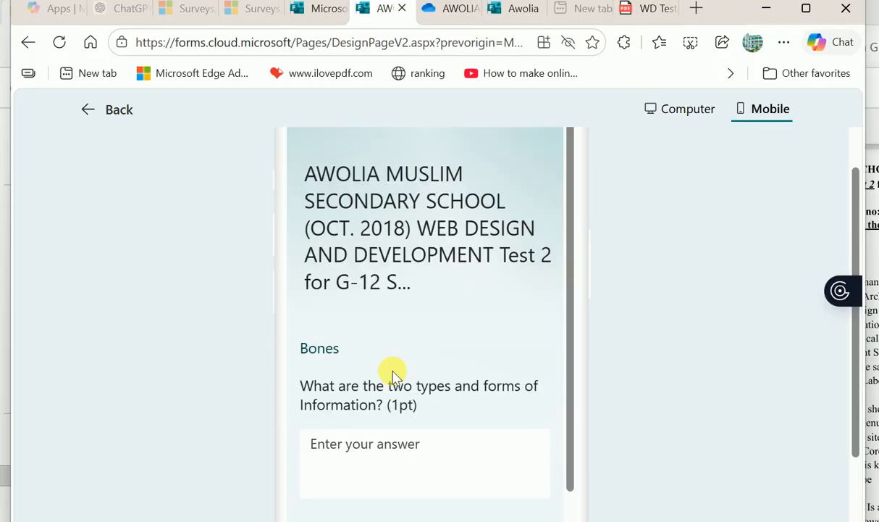
- Type 'asd' as the Bones short answer and try submitting several times
{"action": "scroll", "coordinate": [393, 373], "scroll_direction": "down", "scroll_amount": 4}
{"action": "scroll", "coordinate": [399, 376], "scroll_direction": "up", "scroll_amount": 3}
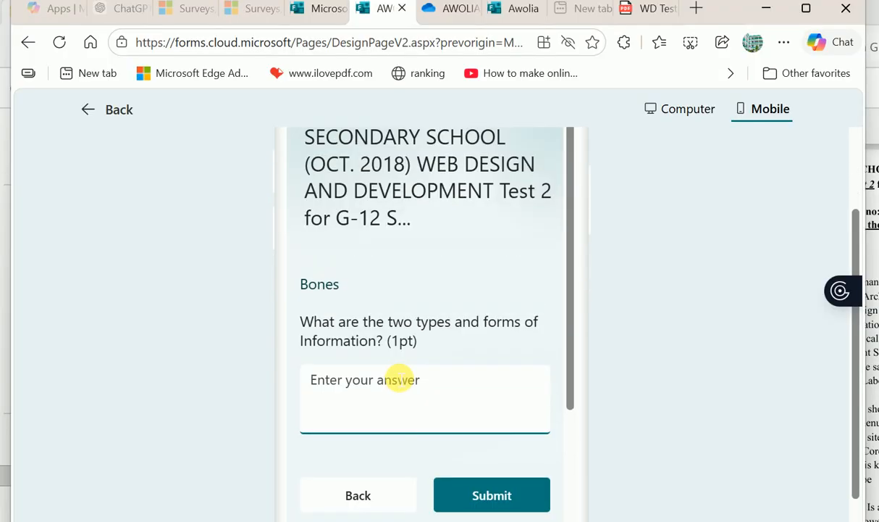
{"action": "scroll", "coordinate": [398, 377], "scroll_direction": "down", "scroll_amount": 1}
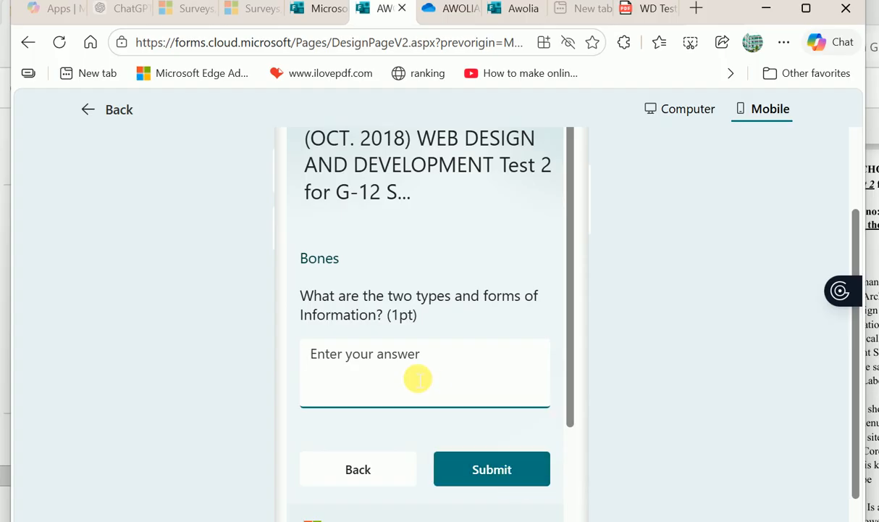
{"action": "type", "text": "asd"}
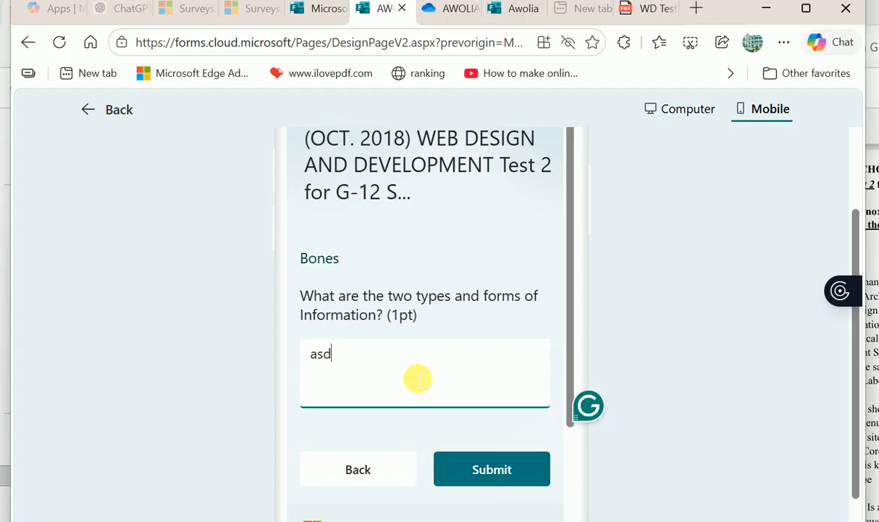
{"action": "left_click", "coordinate": [517, 480]}
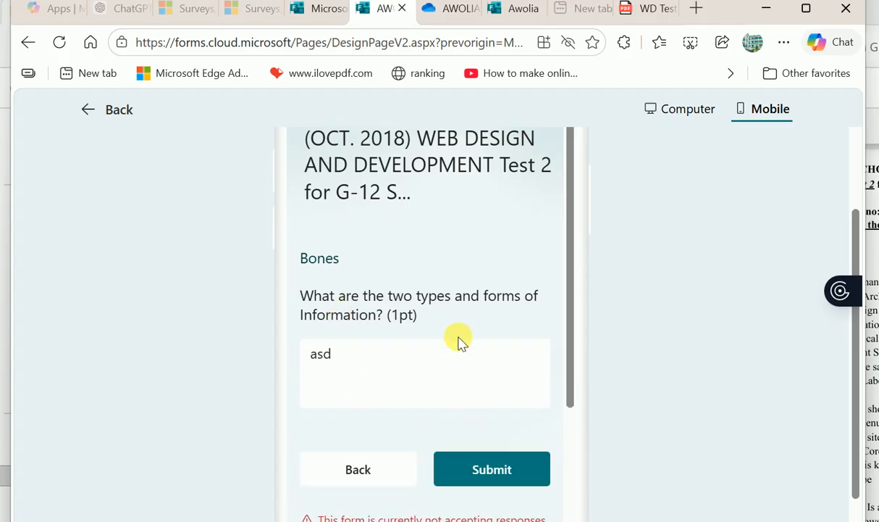
{"action": "left_click", "coordinate": [481, 467]}
{"action": "scroll", "coordinate": [481, 464], "scroll_direction": "down", "scroll_amount": 2}
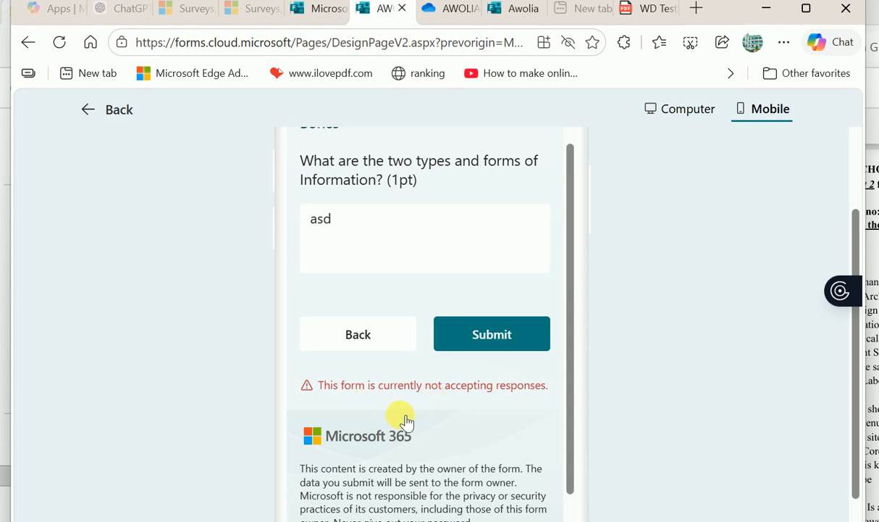
{"action": "scroll", "coordinate": [499, 402], "scroll_direction": "up", "scroll_amount": 5}
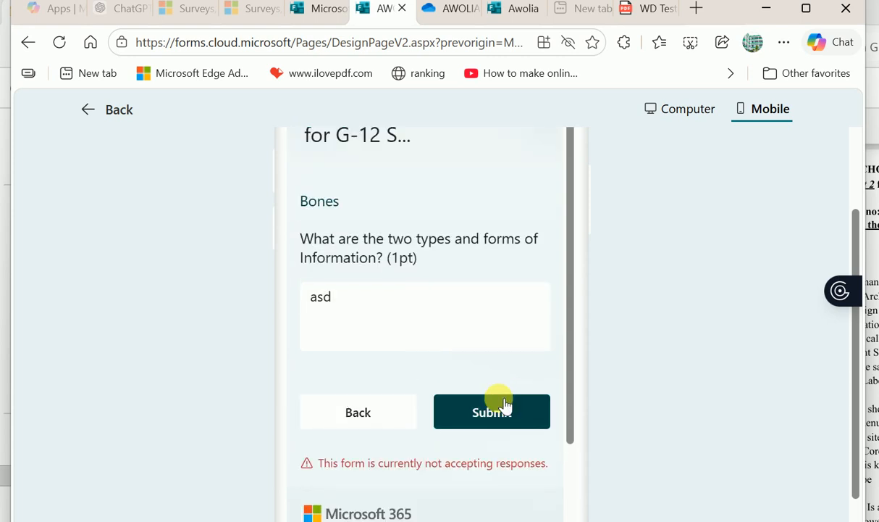
{"action": "scroll", "coordinate": [500, 402], "scroll_direction": "down", "scroll_amount": 3}
{"action": "scroll", "coordinate": [500, 402], "scroll_direction": "down", "scroll_amount": 1}
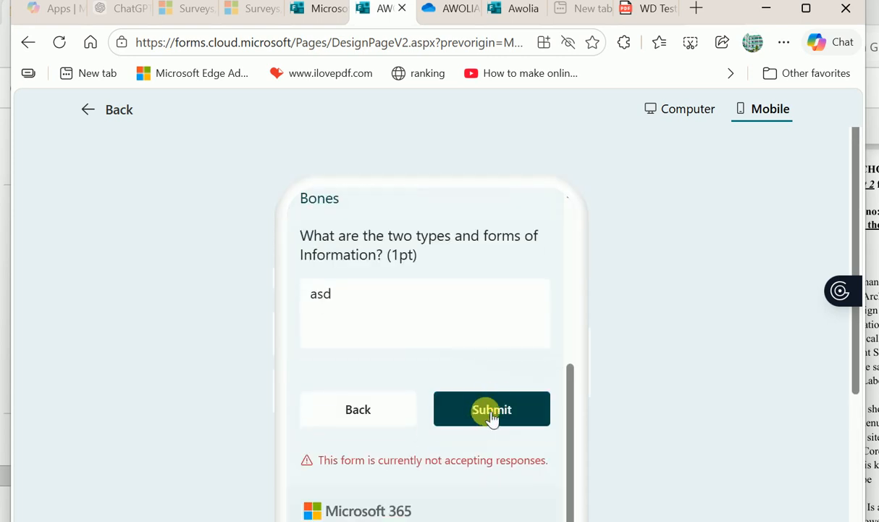
{"action": "left_click", "coordinate": [491, 410]}
{"action": "scroll", "coordinate": [485, 414], "scroll_direction": "down", "scroll_amount": 1}
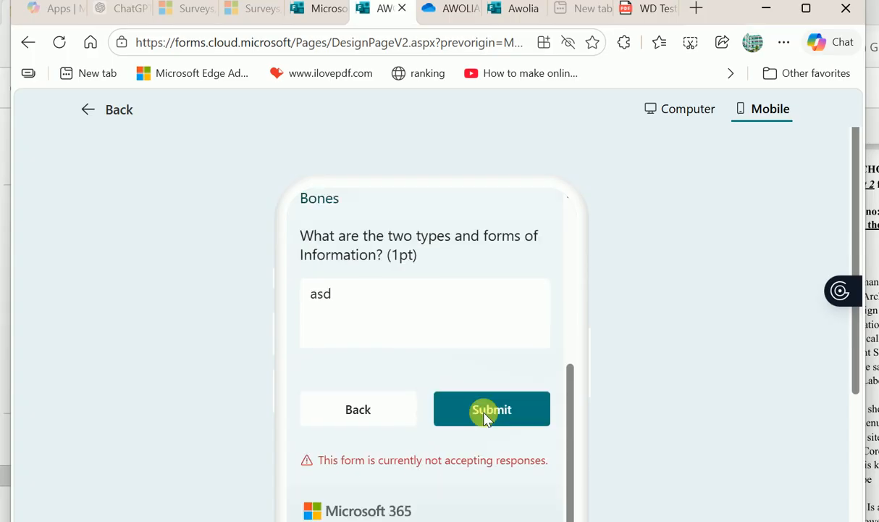
{"action": "scroll", "coordinate": [461, 412], "scroll_direction": "down", "scroll_amount": 3}
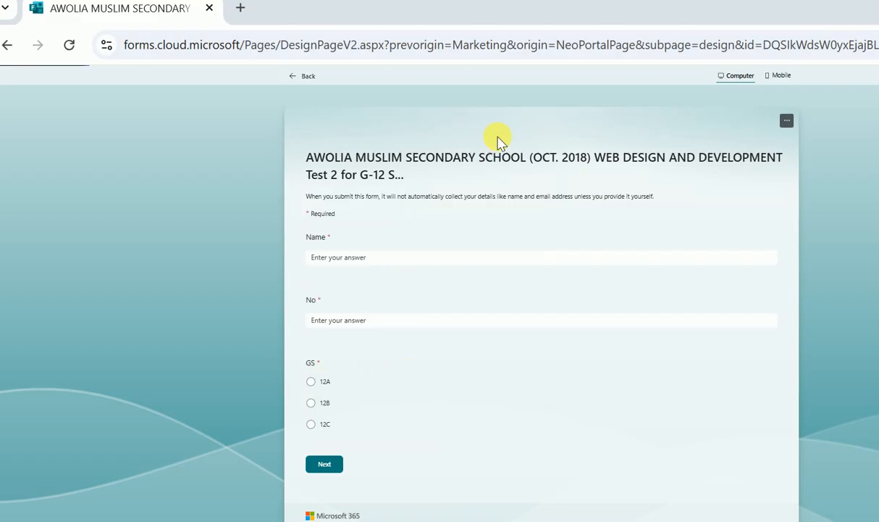
{"action": "left_click", "coordinate": [327, 266]}
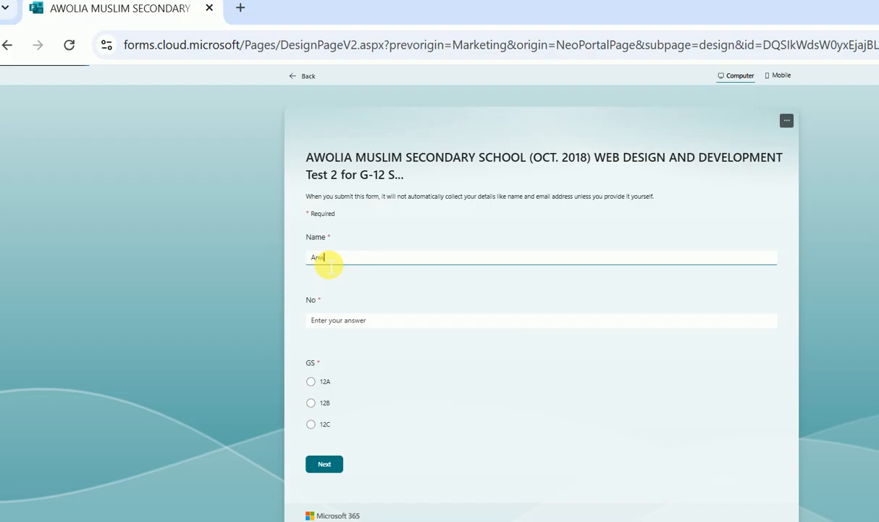
- Enter No, choose GS 12A, and answer the sitemap question with Blueprint Sketch
{"action": "left_click", "coordinate": [365, 327]}
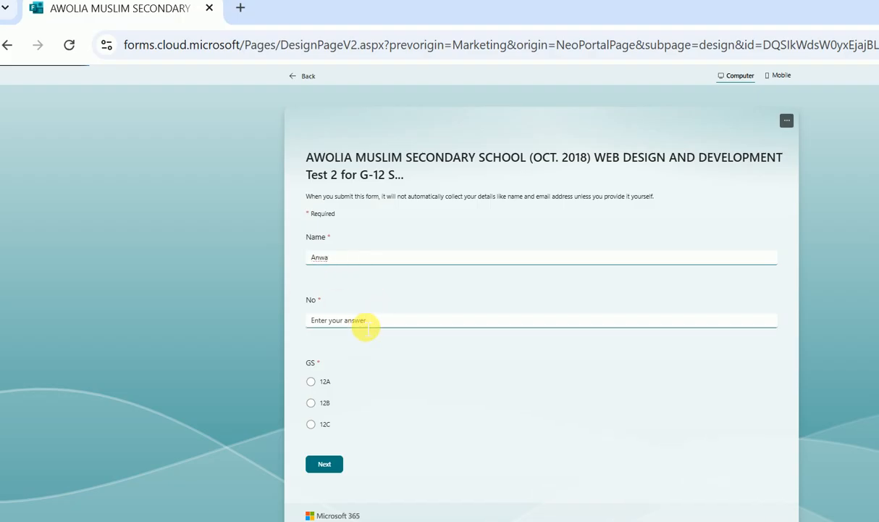
{"action": "left_click", "coordinate": [311, 381]}
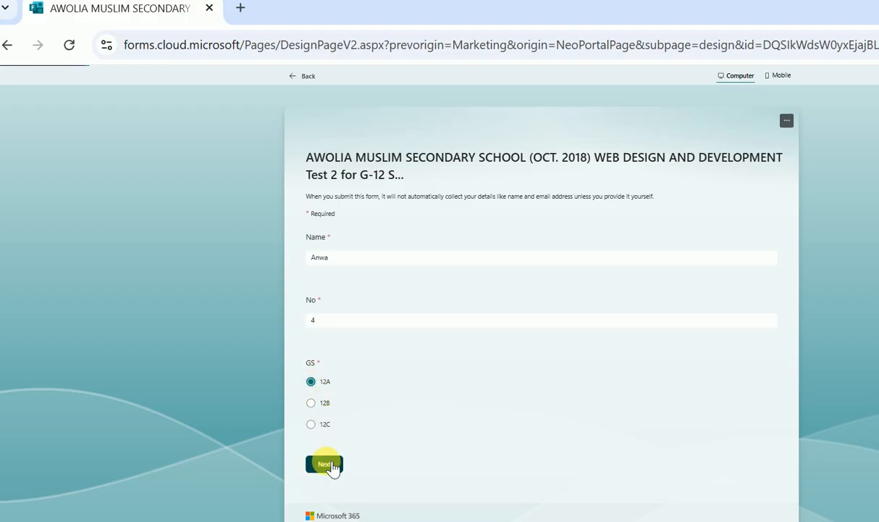
{"action": "left_click", "coordinate": [330, 463]}
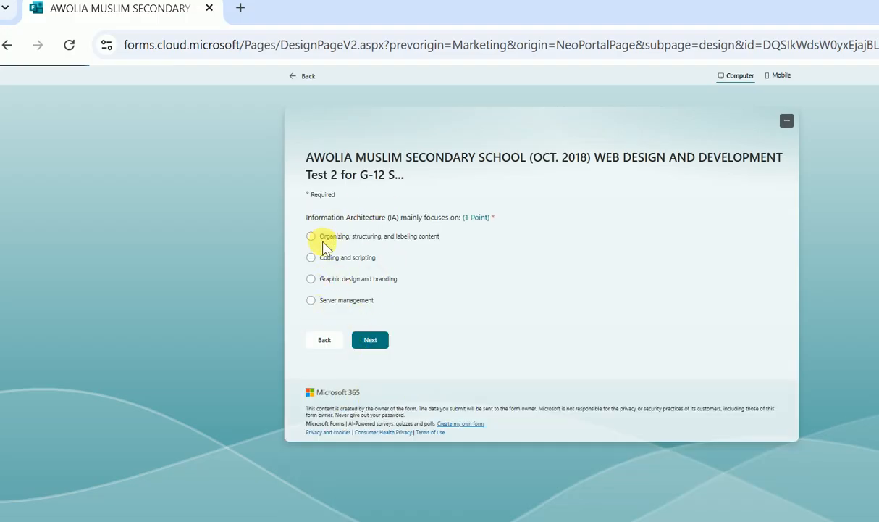
{"action": "left_click", "coordinate": [366, 343]}
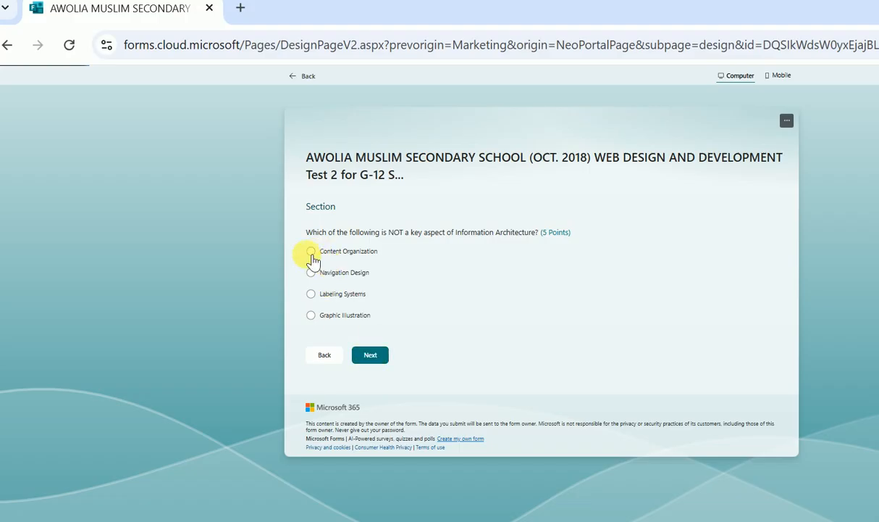
{"action": "left_click", "coordinate": [377, 355]}
{"action": "left_click", "coordinate": [320, 296]}
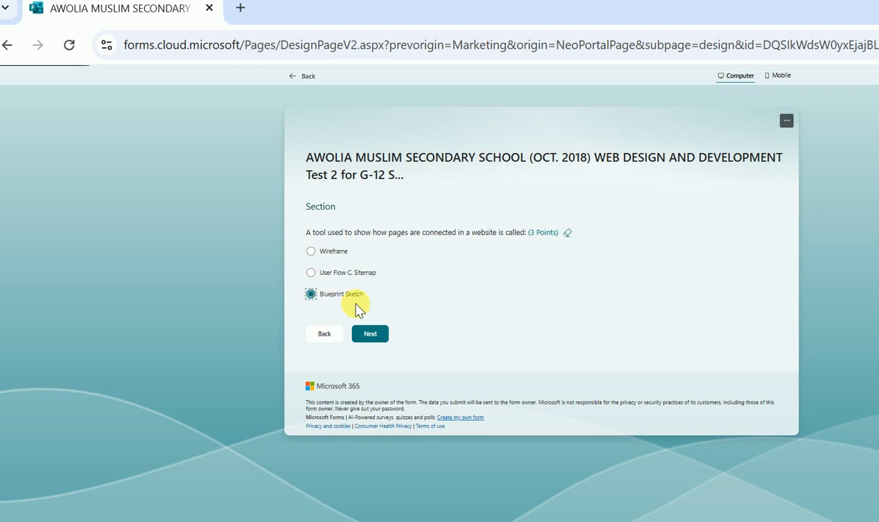
{"action": "left_click", "coordinate": [370, 334]}
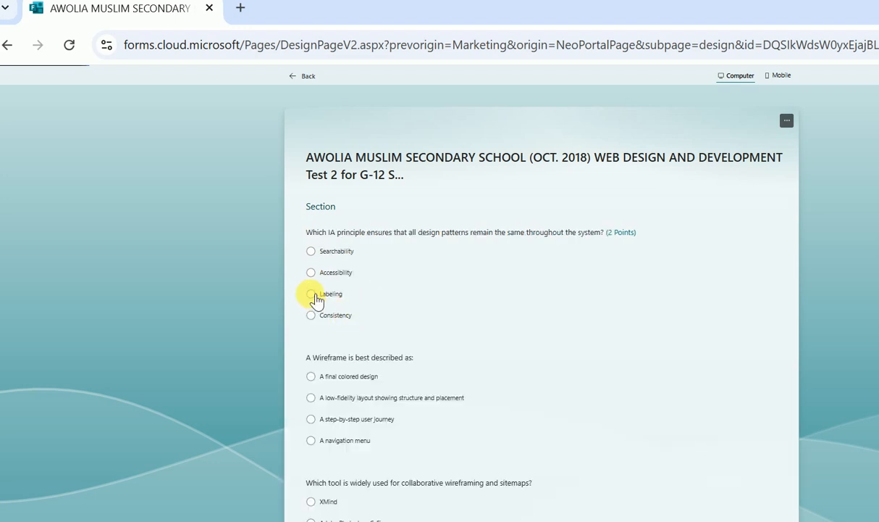
- Answer Labeling, low-fidelity layout, User Flow, prototype simulates interactions, and defining goals first
{"action": "left_click", "coordinate": [313, 294]}
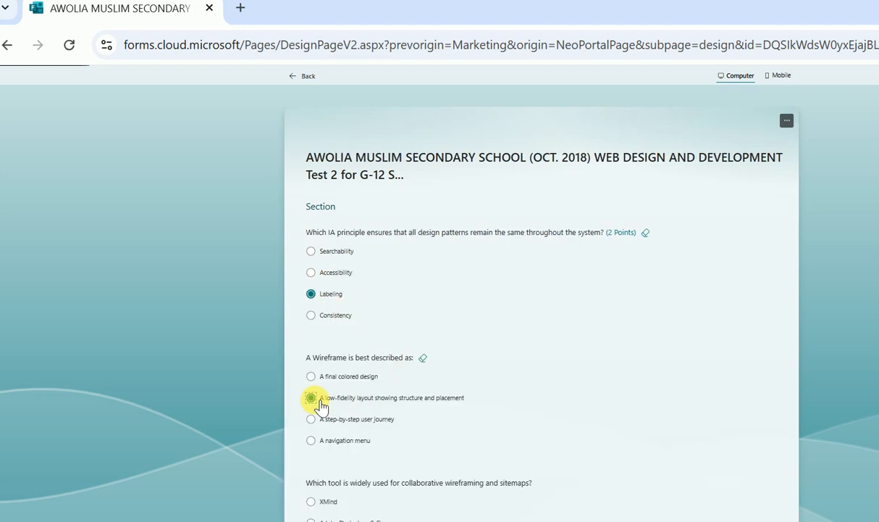
{"action": "left_click", "coordinate": [318, 399]}
{"action": "scroll", "coordinate": [320, 398], "scroll_direction": "down", "scroll_amount": 2}
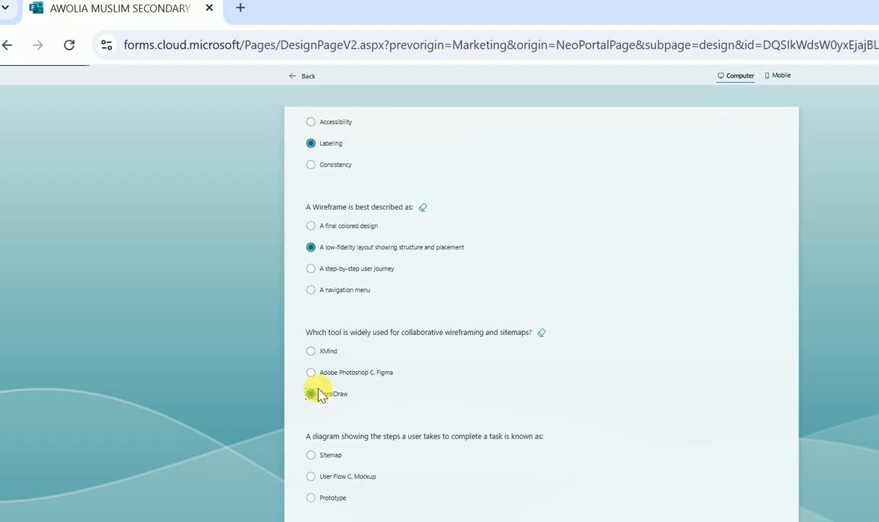
{"action": "scroll", "coordinate": [321, 394], "scroll_direction": "down", "scroll_amount": 2}
{"action": "left_click", "coordinate": [313, 301]}
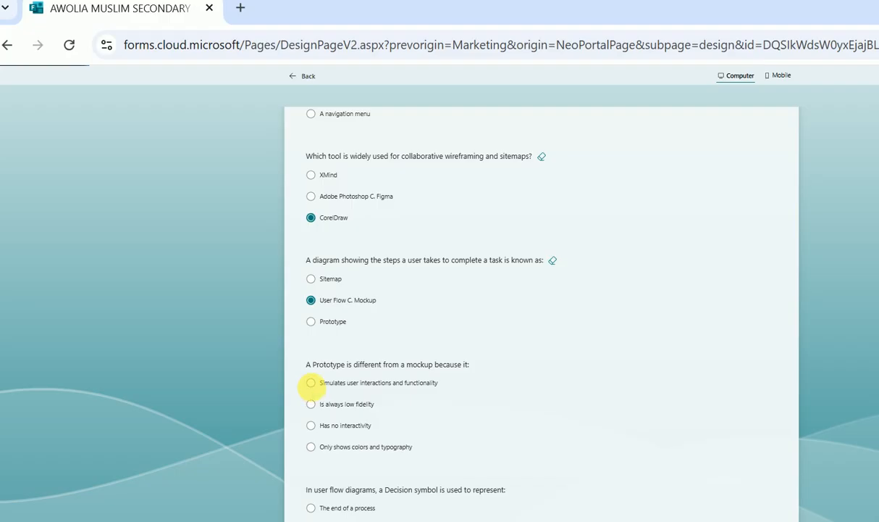
{"action": "left_click", "coordinate": [316, 387]}
{"action": "scroll", "coordinate": [317, 389], "scroll_direction": "down", "scroll_amount": 2}
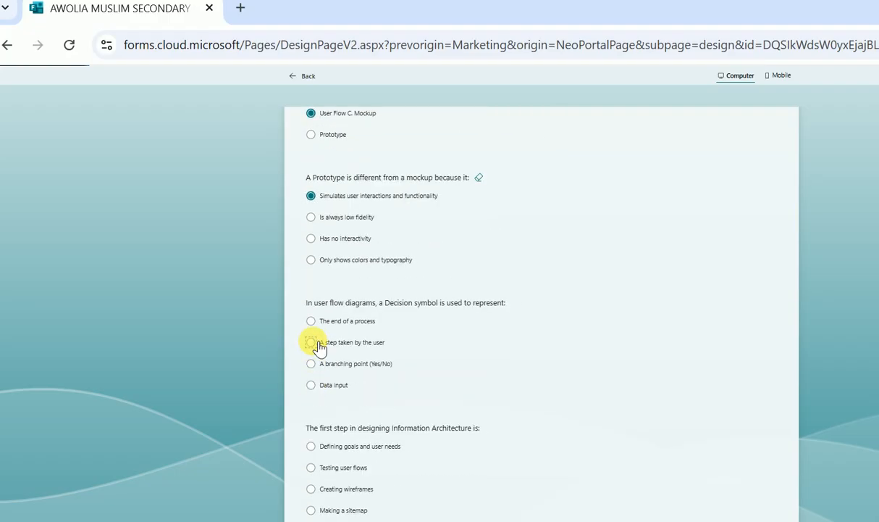
{"action": "scroll", "coordinate": [323, 347], "scroll_direction": "down", "scroll_amount": 1}
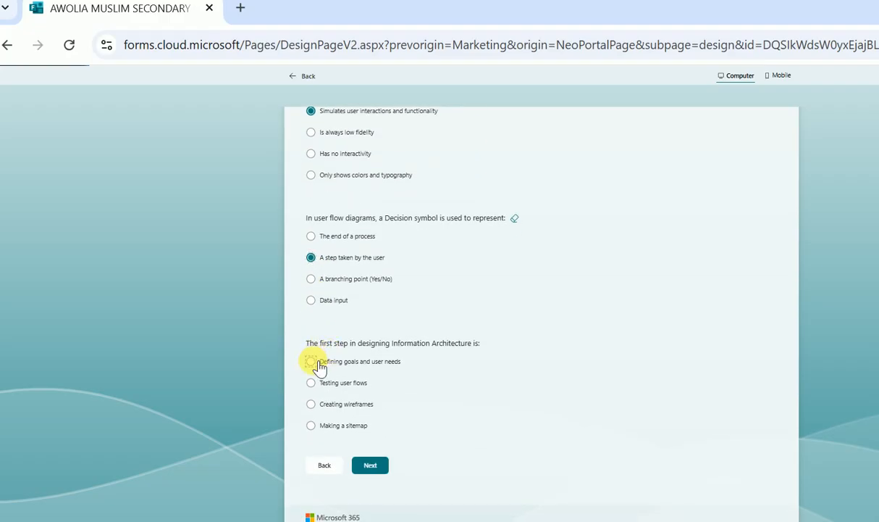
{"action": "left_click", "coordinate": [317, 365]}
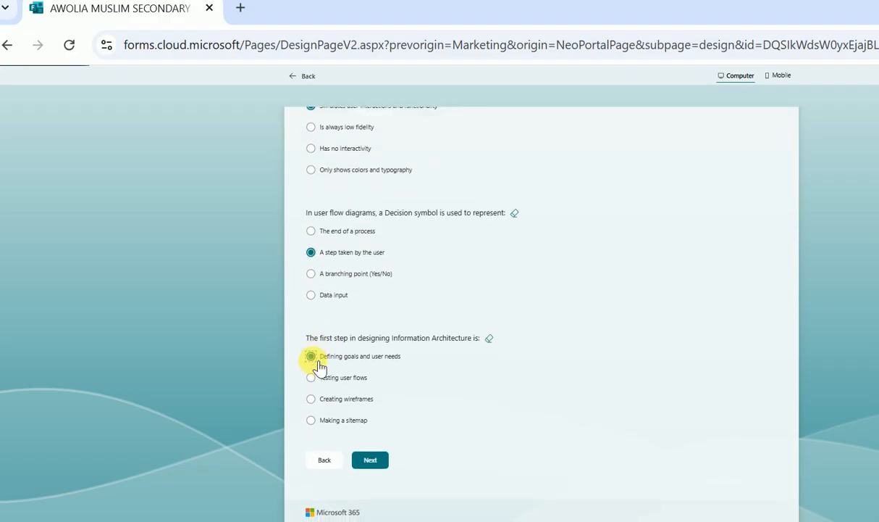
{"action": "left_click", "coordinate": [381, 460]}
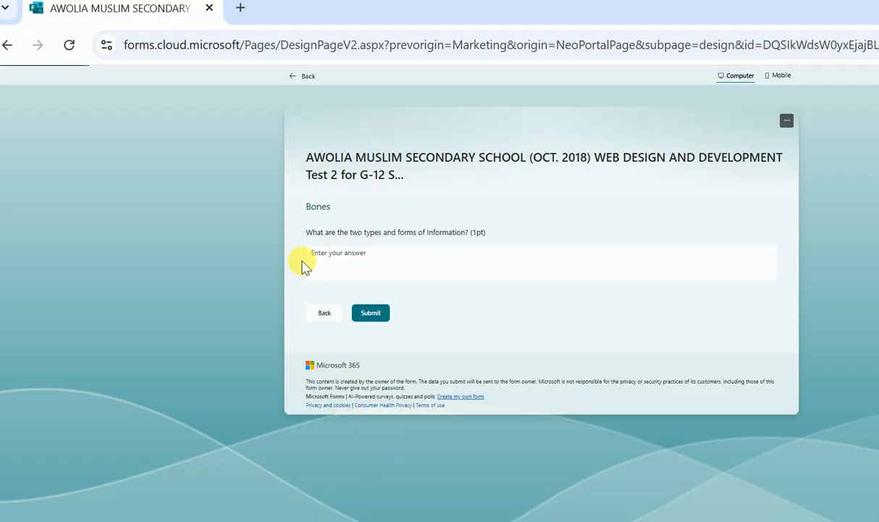
- Type 'hj' as the short answer and submit the preview
{"action": "left_click", "coordinate": [365, 264]}
{"action": "type", "text": "h"}
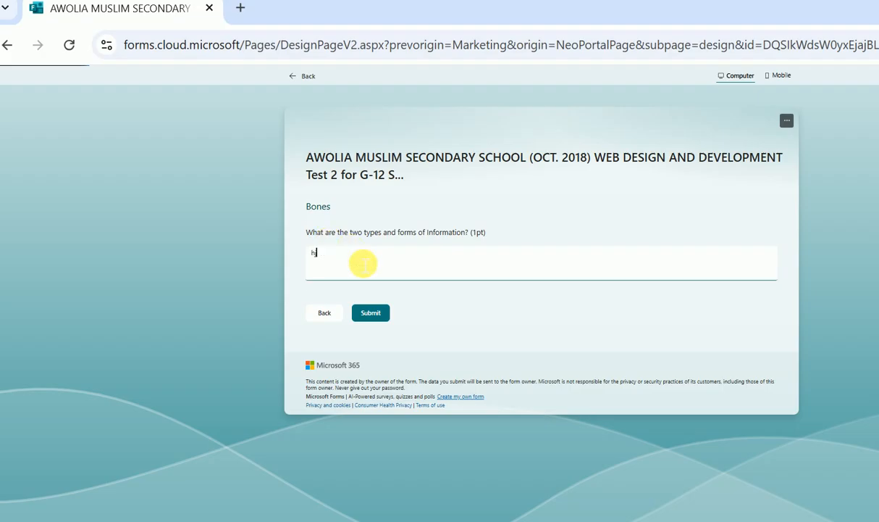
{"action": "type", "text": "j"}
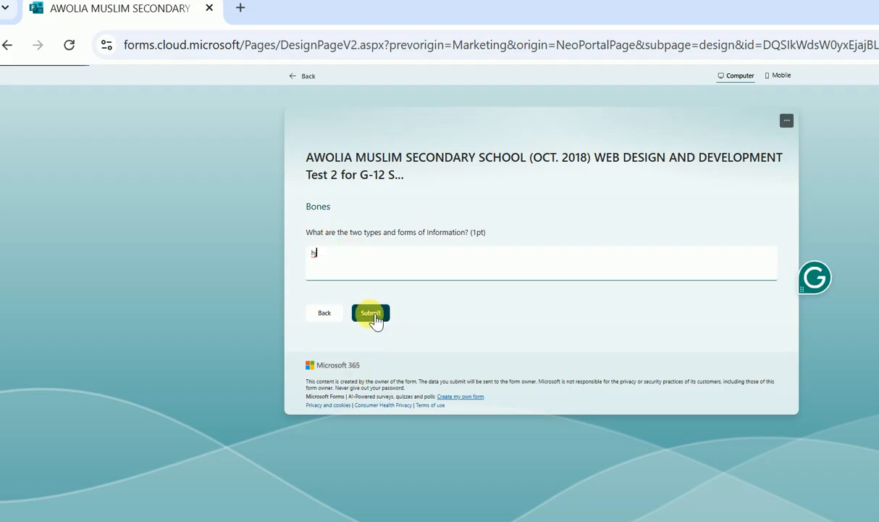
{"action": "left_click", "coordinate": [372, 314]}
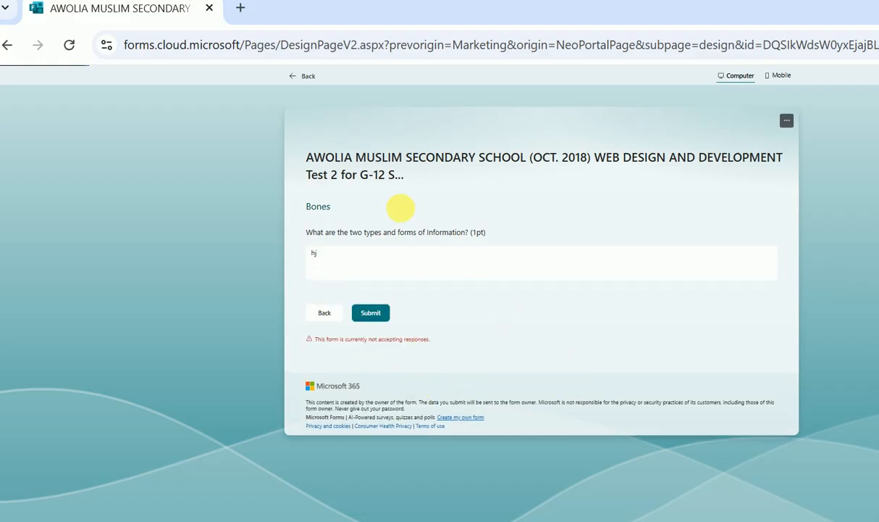
{"action": "left_click", "coordinate": [451, 274]}
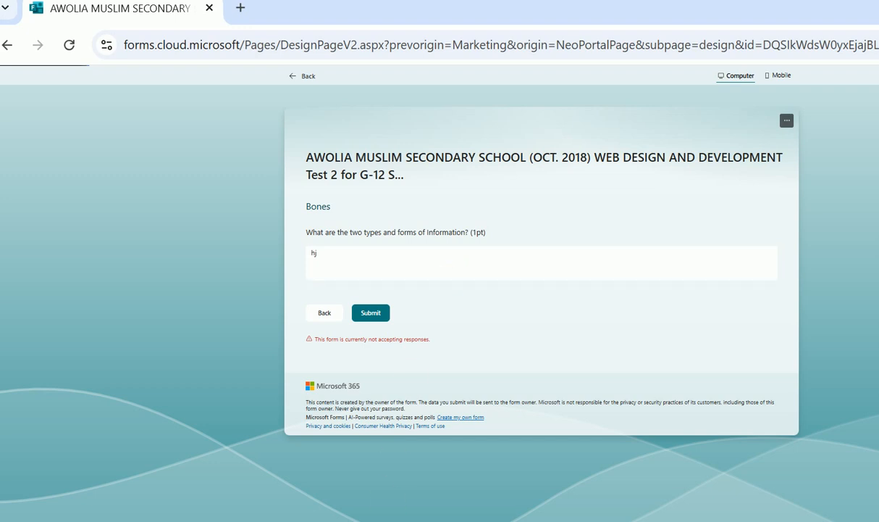
- Change the start date to 3/2/2026 and the end date to 3/12/2027
{"action": "left_click", "coordinate": [321, 520]}
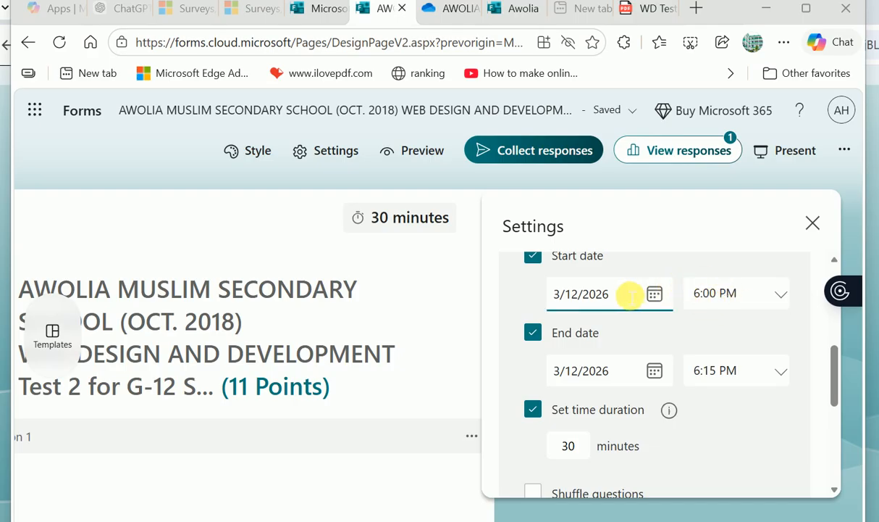
{"action": "left_click", "coordinate": [625, 294]}
{"action": "left_click", "coordinate": [572, 298]}
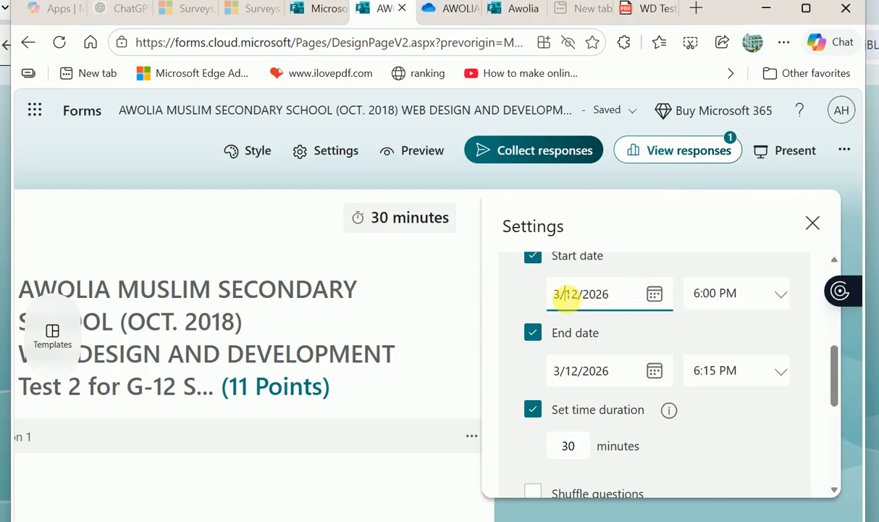
{"action": "left_click", "coordinate": [568, 298]}
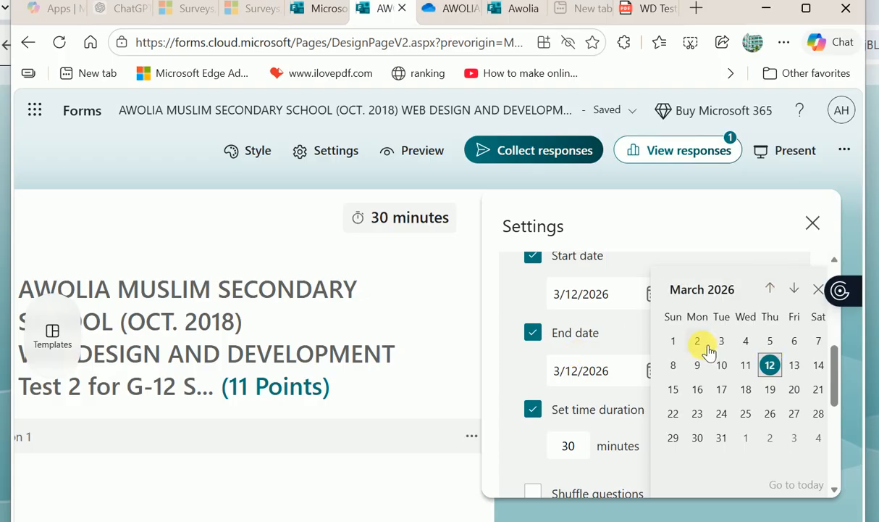
{"action": "left_click", "coordinate": [704, 349]}
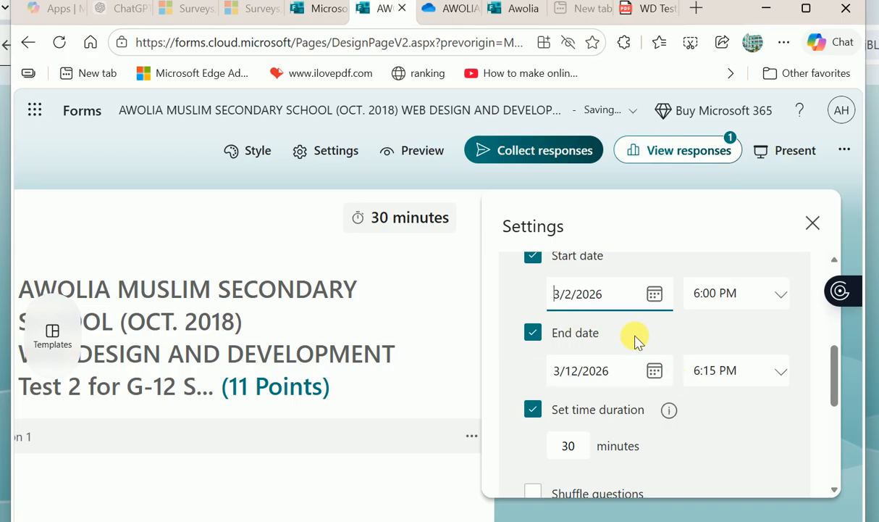
{"action": "left_click", "coordinate": [620, 379]}
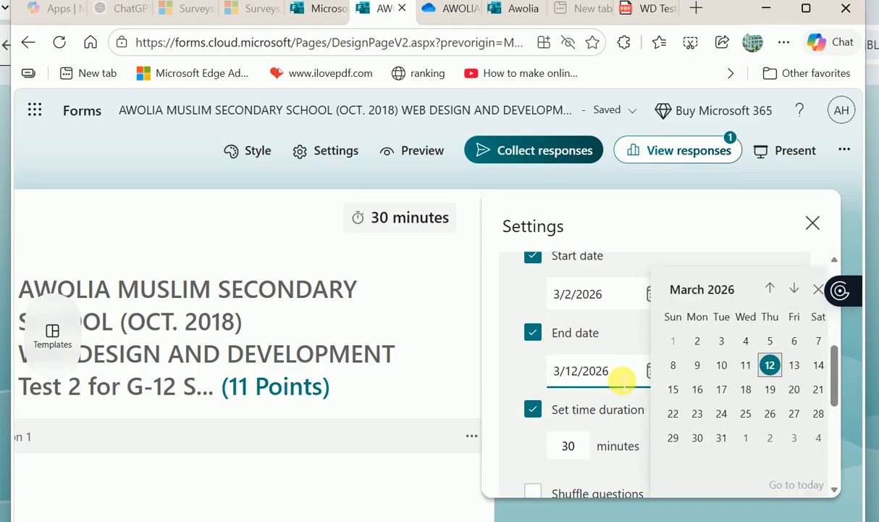
{"action": "left_click", "coordinate": [623, 378]}
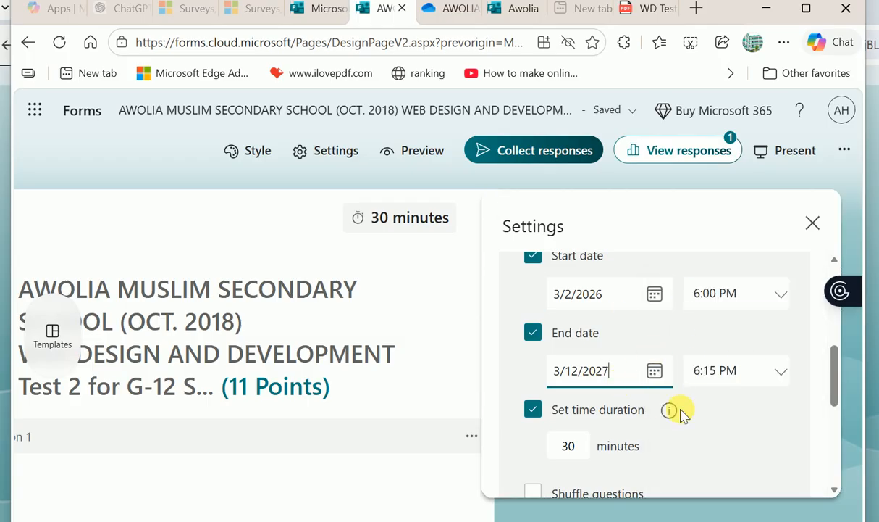
{"action": "left_click", "coordinate": [728, 374]}
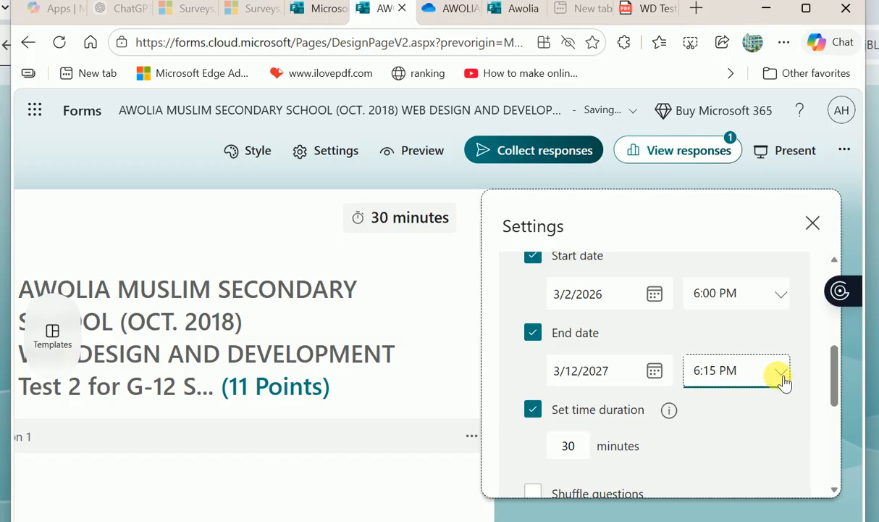
- Set the end time to 5:15 PM and the start time to 5:00 PM
{"action": "left_click", "coordinate": [783, 380]}
{"action": "left_click", "coordinate": [720, 411]}
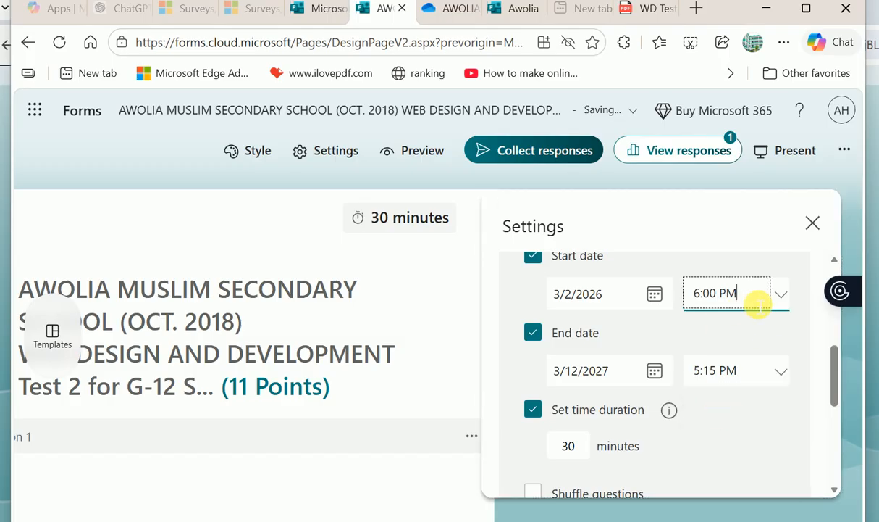
{"action": "left_click", "coordinate": [784, 297]}
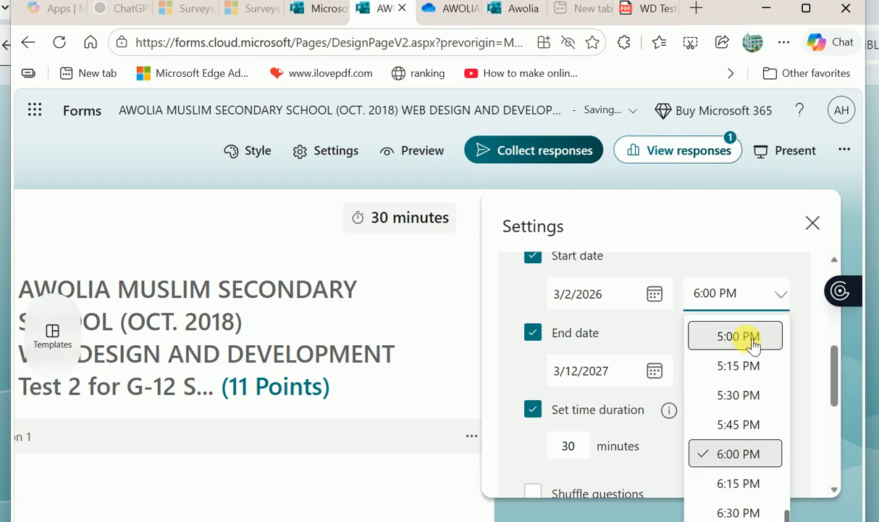
{"action": "left_click", "coordinate": [752, 344]}
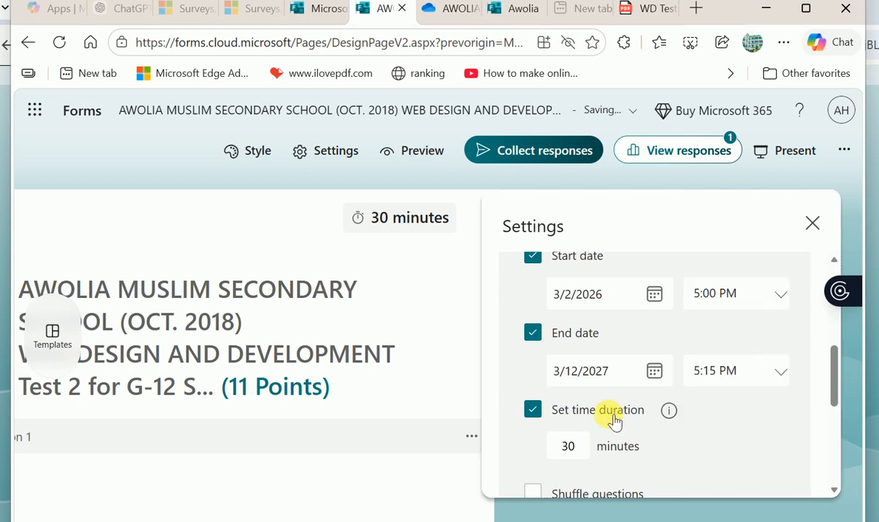
{"action": "scroll", "coordinate": [526, 437], "scroll_direction": "down", "scroll_amount": 10}
{"action": "scroll", "coordinate": [565, 368], "scroll_direction": "up", "scroll_amount": 2}
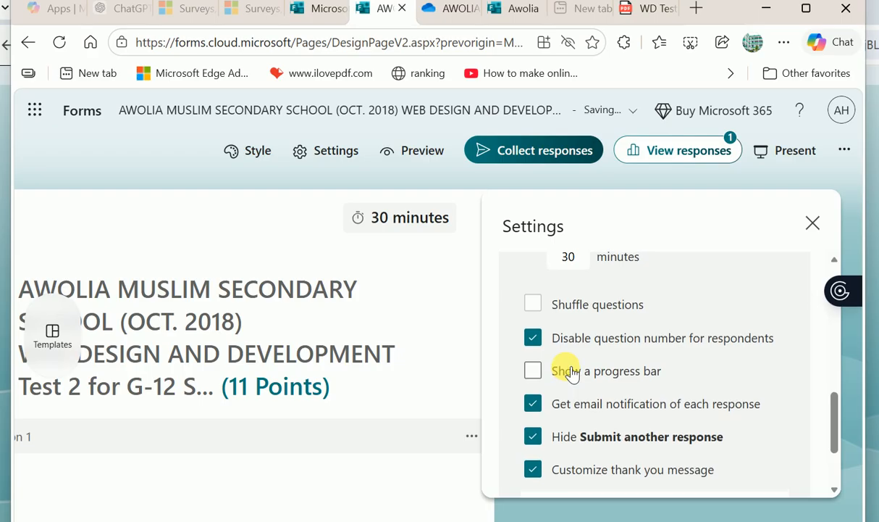
{"action": "scroll", "coordinate": [534, 303], "scroll_direction": "down", "scroll_amount": 2}
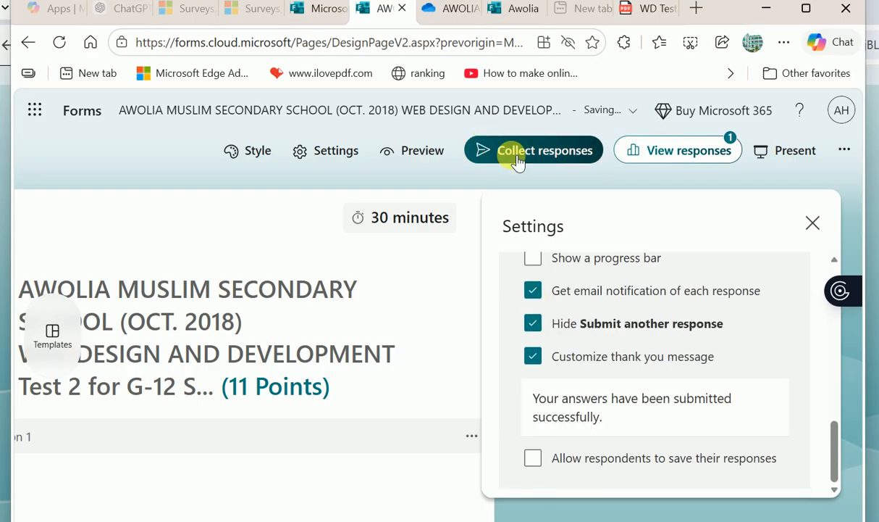
{"action": "left_click", "coordinate": [812, 224]}
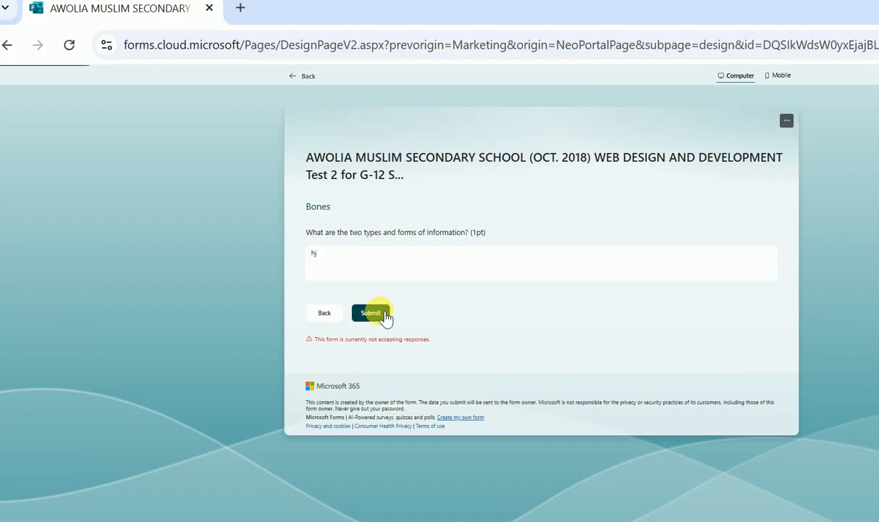
- Resubmit the preview answers so they are accepted
{"action": "left_click", "coordinate": [380, 310]}
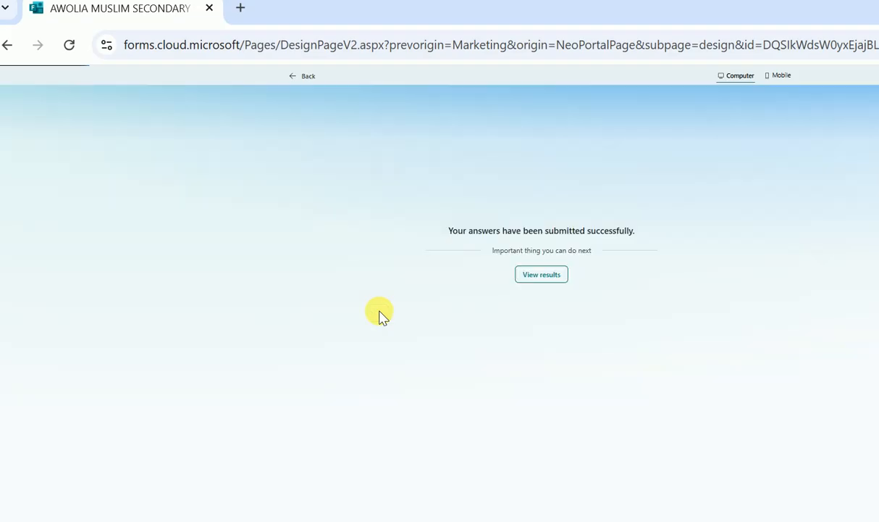
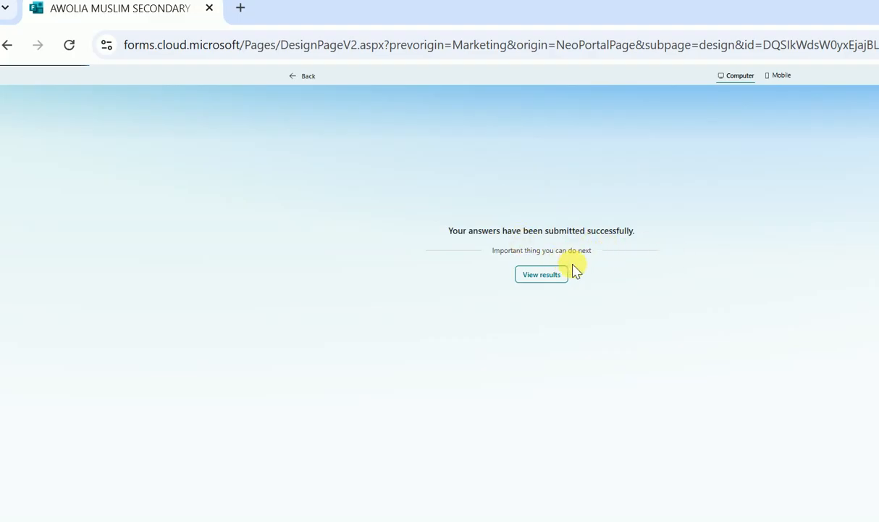
- Review the submitted response's graded results (0 of 11 points), then return to the quiz editor
{"action": "left_click", "coordinate": [551, 276]}
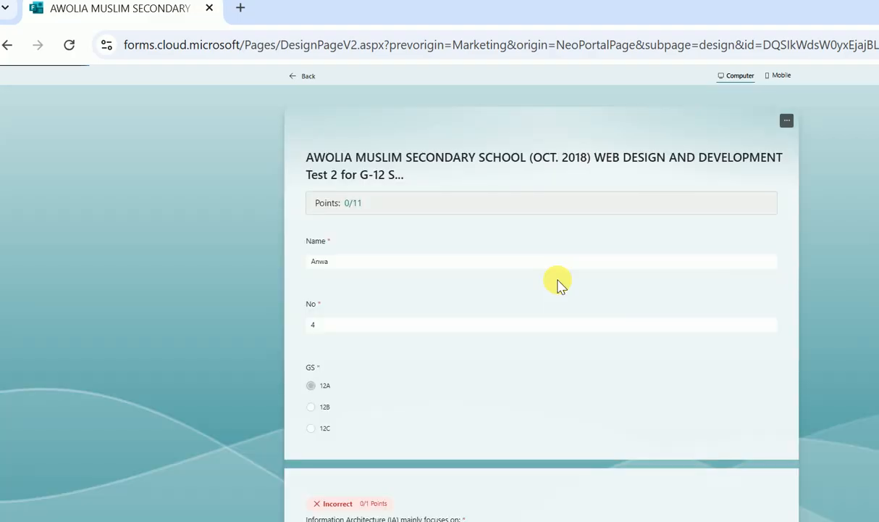
{"action": "scroll", "coordinate": [406, 355], "scroll_direction": "down", "scroll_amount": 10}
{"action": "scroll", "coordinate": [407, 355], "scroll_direction": "down", "scroll_amount": 10}
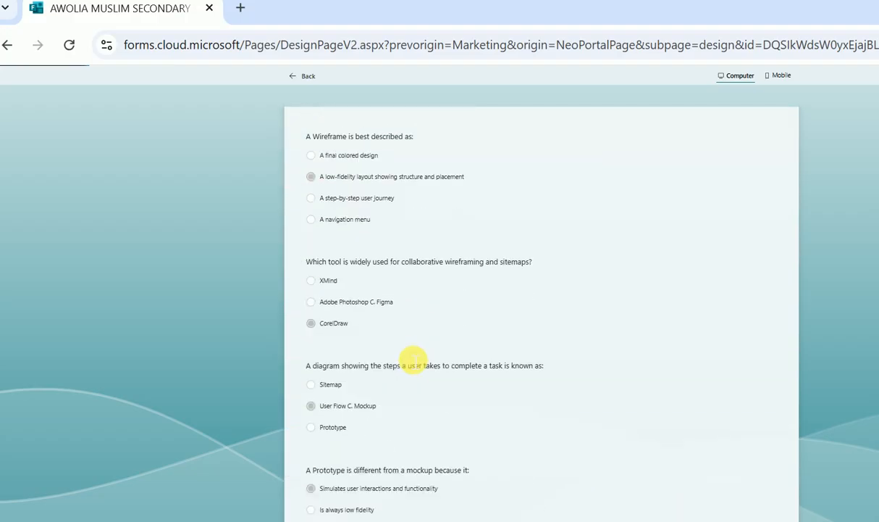
{"action": "scroll", "coordinate": [407, 355], "scroll_direction": "up", "scroll_amount": 10}
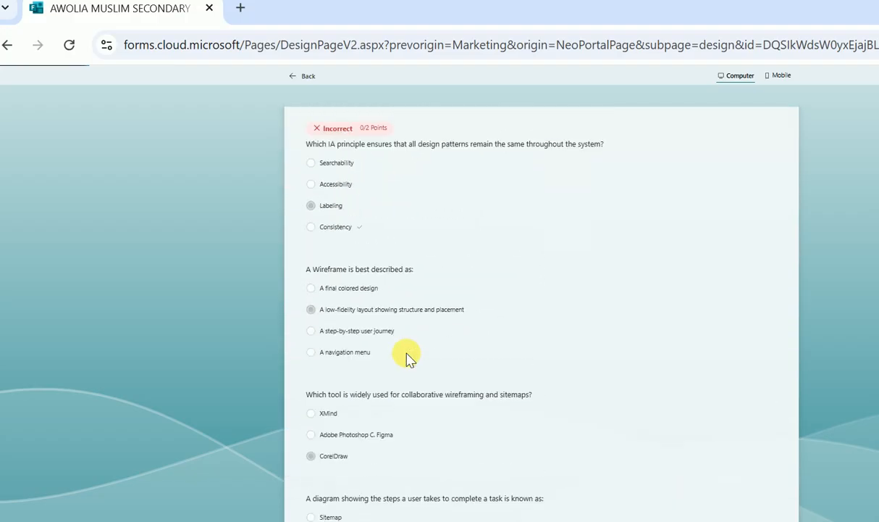
{"action": "scroll", "coordinate": [406, 355], "scroll_direction": "up", "scroll_amount": 5}
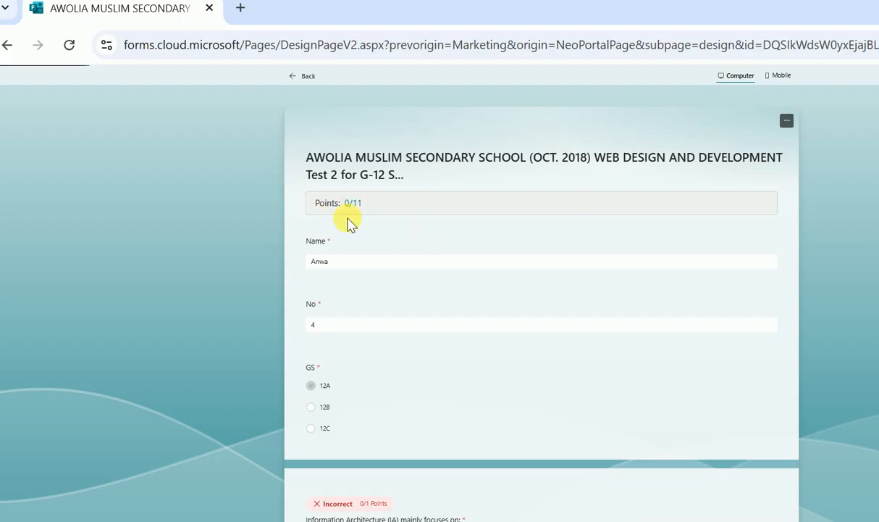
{"action": "scroll", "coordinate": [407, 422], "scroll_direction": "down", "scroll_amount": 5}
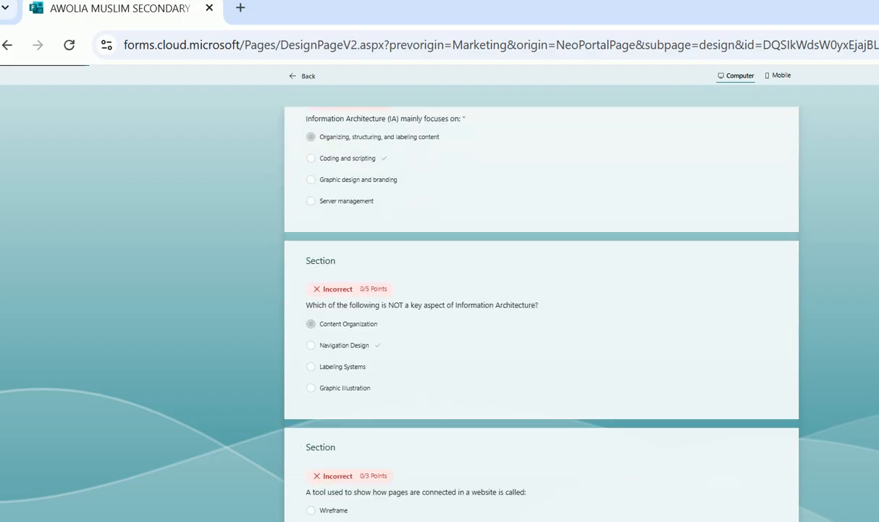
{"action": "left_click", "coordinate": [490, 518]}
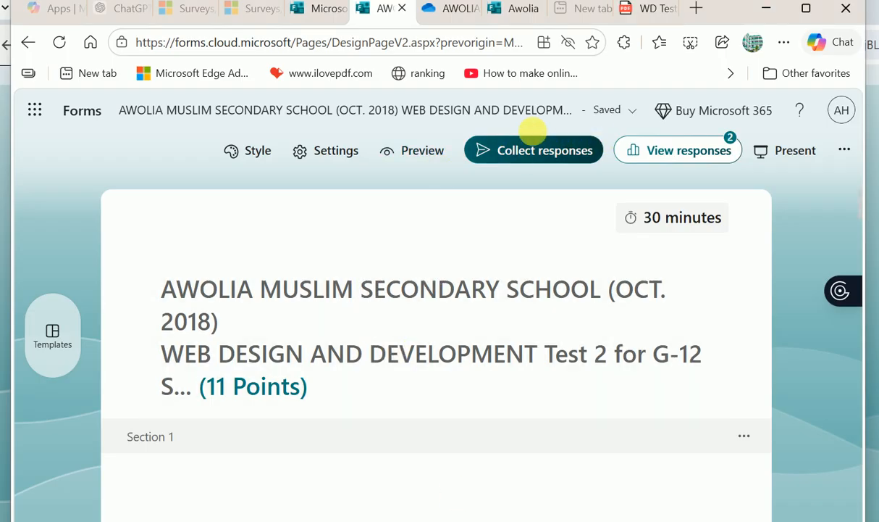
- Switch to the synced quiz responses workbook in Excel for the web
{"action": "left_click", "coordinate": [515, 9]}
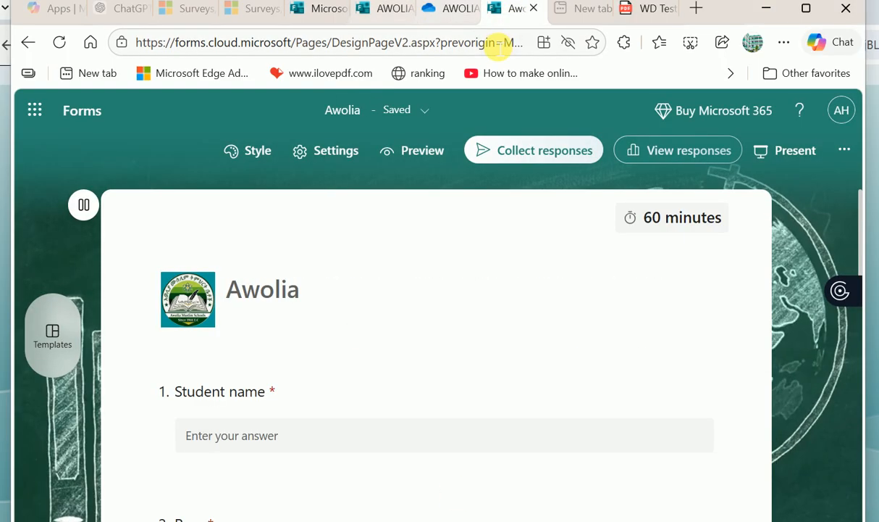
{"action": "left_click", "coordinate": [449, 9]}
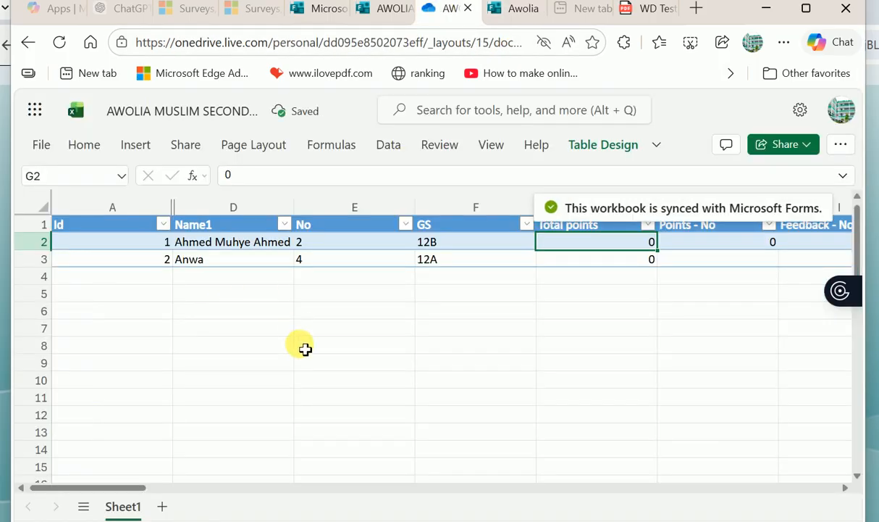
{"action": "left_click", "coordinate": [527, 312]}
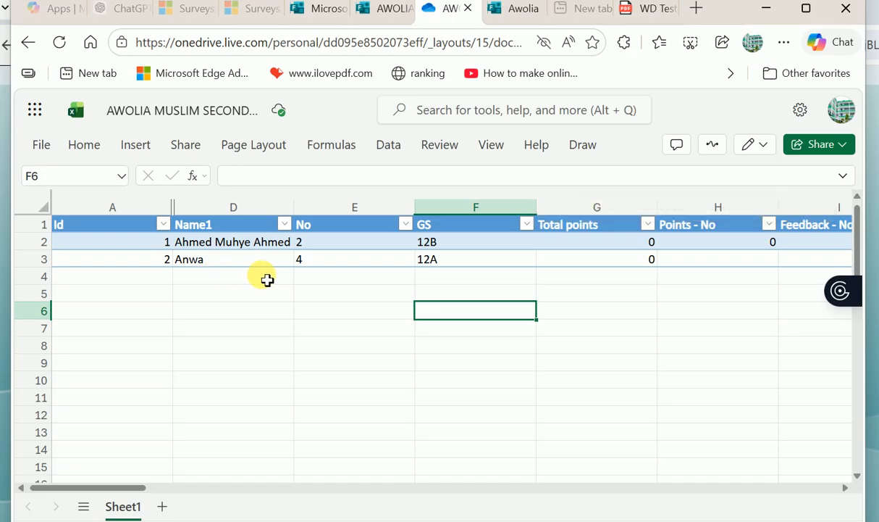
- Check both students' Total points values (0 each) and select the first student's Id and name
{"action": "left_click", "coordinate": [650, 271]}
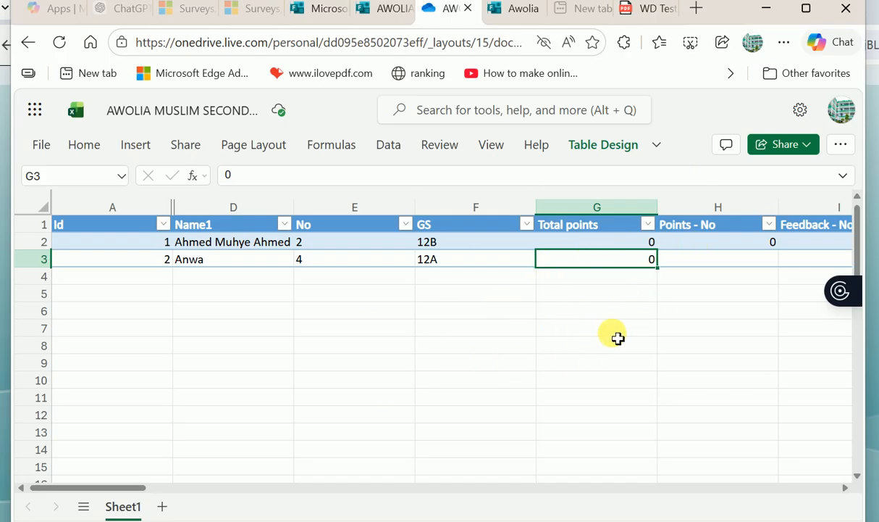
{"action": "left_click", "coordinate": [612, 329]}
{"action": "left_click", "coordinate": [555, 265]}
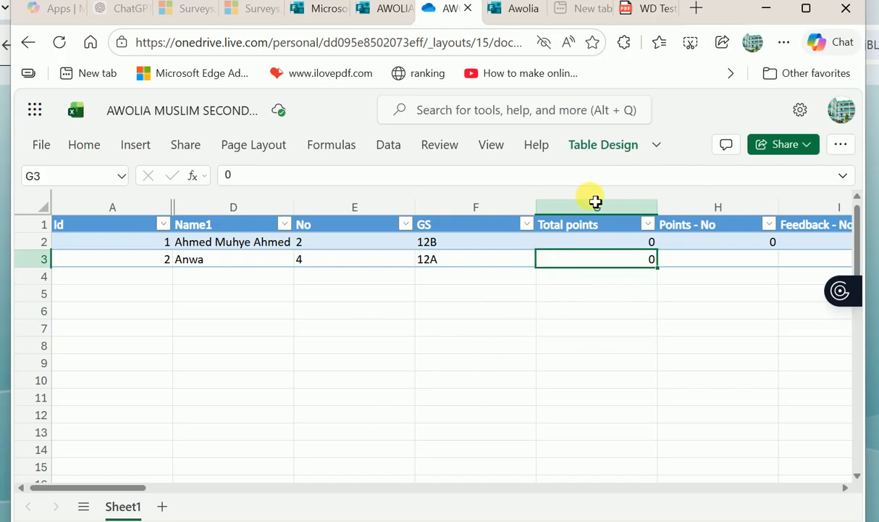
{"action": "left_click", "coordinate": [570, 243]}
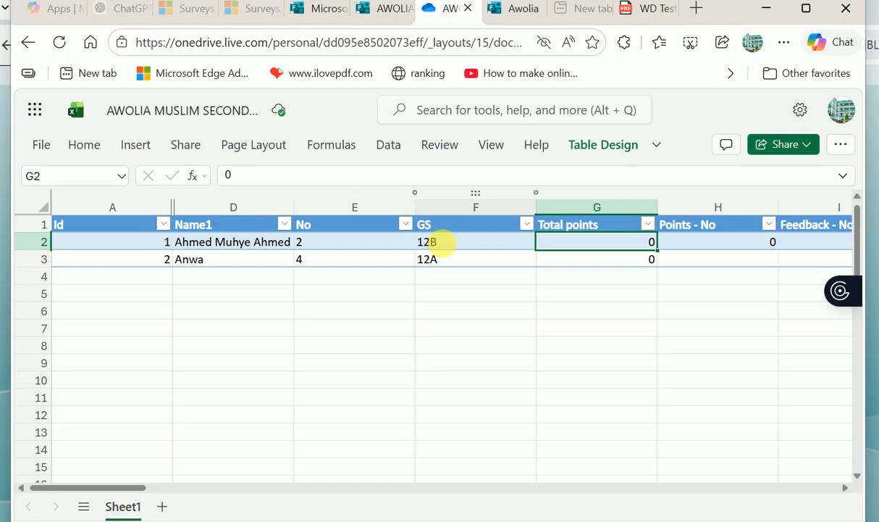
{"action": "scroll", "coordinate": [575, 392], "scroll_direction": "down", "scroll_amount": 3}
{"action": "scroll", "coordinate": [575, 392], "scroll_direction": "up", "scroll_amount": 3}
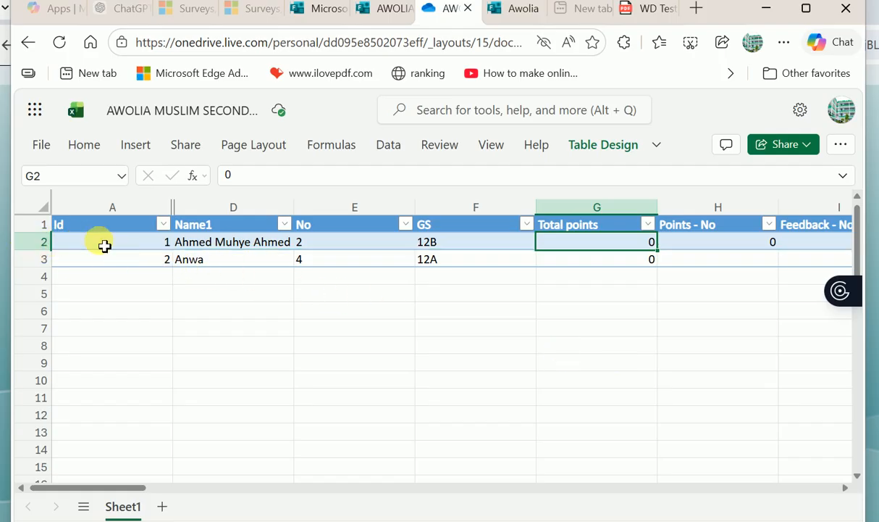
{"action": "left_click_drag", "start_coordinate": [104, 246], "coordinate": [279, 246]}
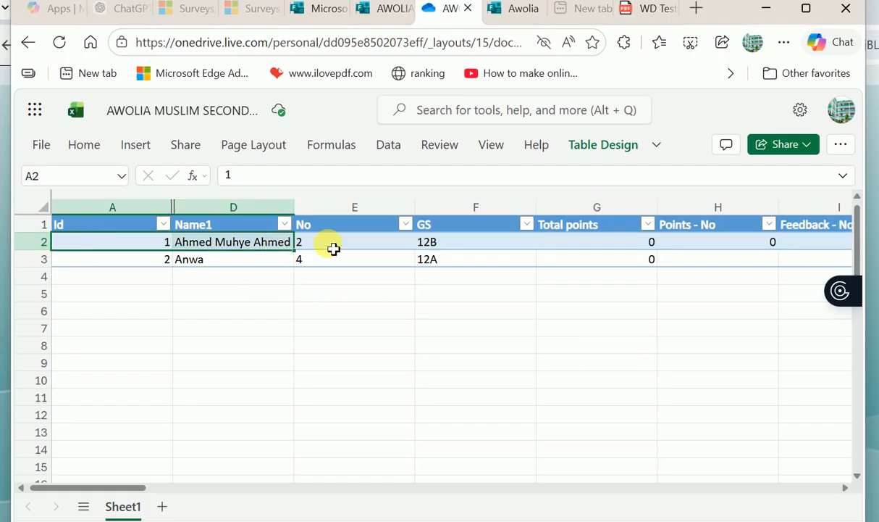
- Select row 2 and review the students' answers across all question columns, then return to Forms
{"action": "left_click", "coordinate": [24, 244]}
{"action": "scroll", "coordinate": [464, 397], "scroll_direction": "right", "scroll_amount": 10}
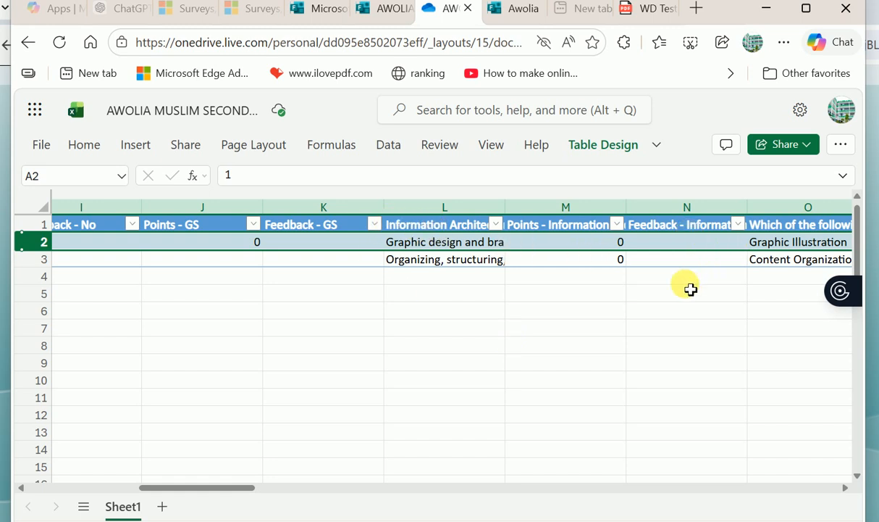
{"action": "scroll", "coordinate": [688, 289], "scroll_direction": "right", "scroll_amount": 2}
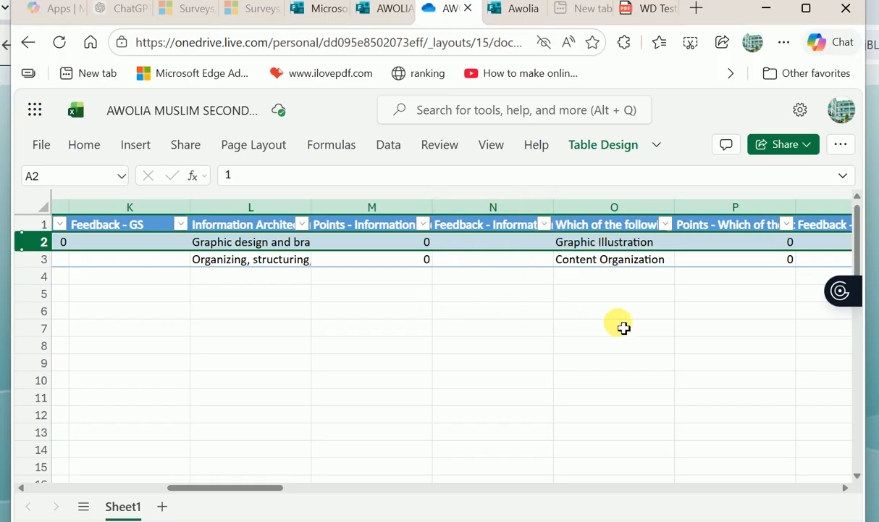
{"action": "scroll", "coordinate": [622, 326], "scroll_direction": "right", "scroll_amount": 2}
{"action": "scroll", "coordinate": [621, 326], "scroll_direction": "right", "scroll_amount": 3}
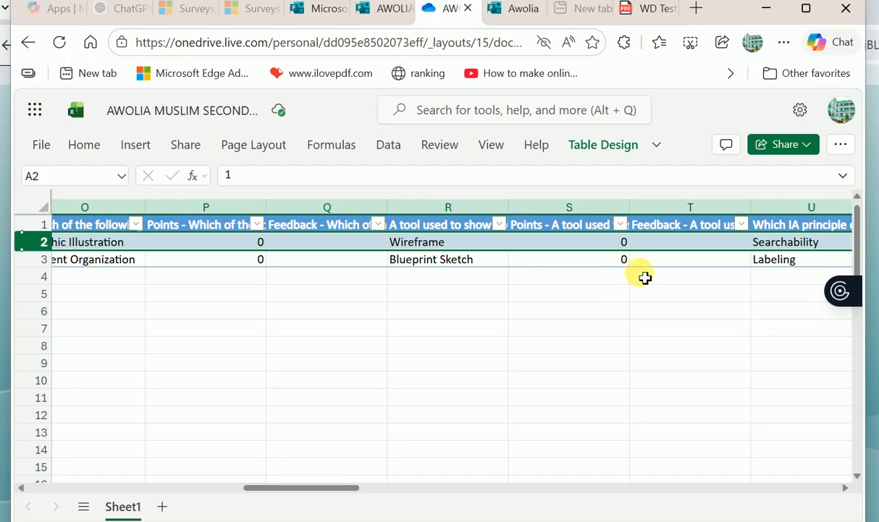
{"action": "scroll", "coordinate": [751, 293], "scroll_direction": "right", "scroll_amount": 8}
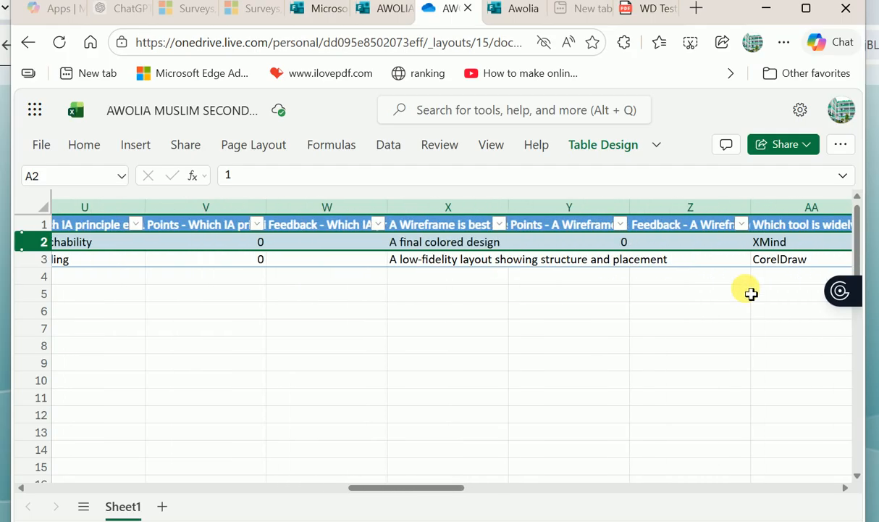
{"action": "scroll", "coordinate": [751, 294], "scroll_direction": "right", "scroll_amount": 6}
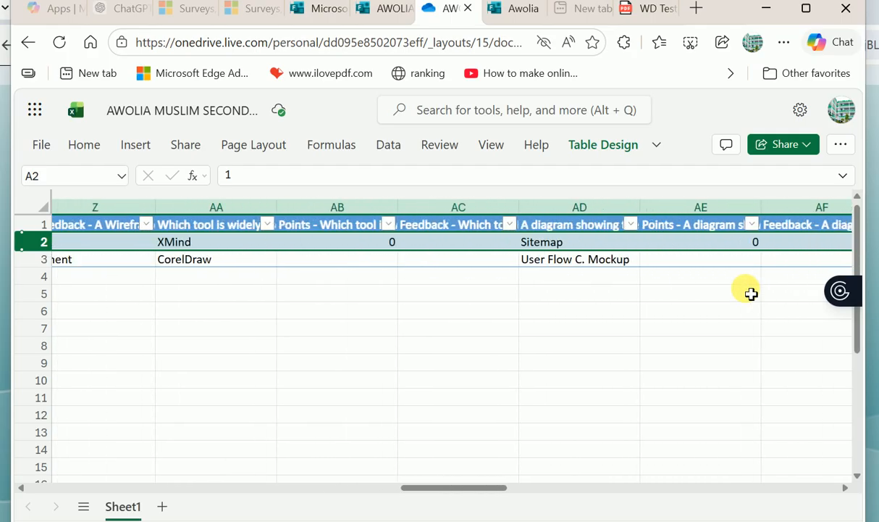
{"action": "scroll", "coordinate": [751, 294], "scroll_direction": "right", "scroll_amount": 4}
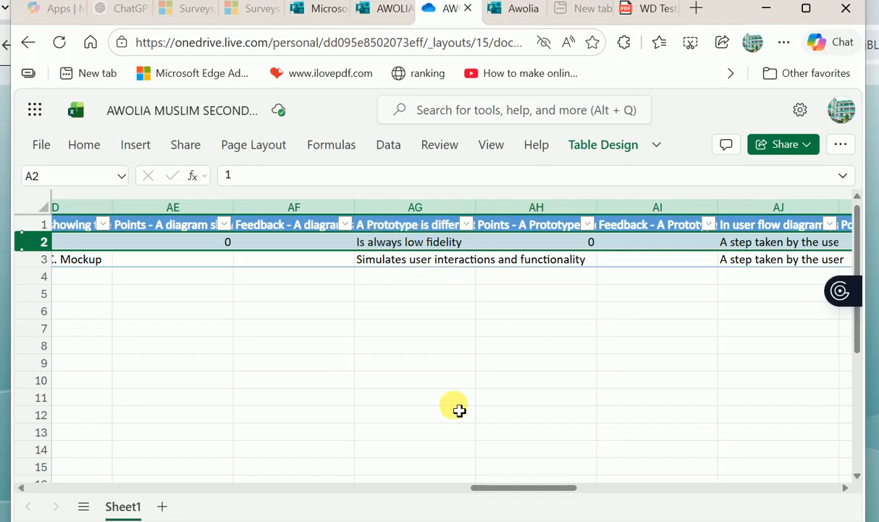
{"action": "scroll", "coordinate": [459, 410], "scroll_direction": "down", "scroll_amount": 4}
{"action": "scroll", "coordinate": [459, 410], "scroll_direction": "left", "scroll_amount": 3}
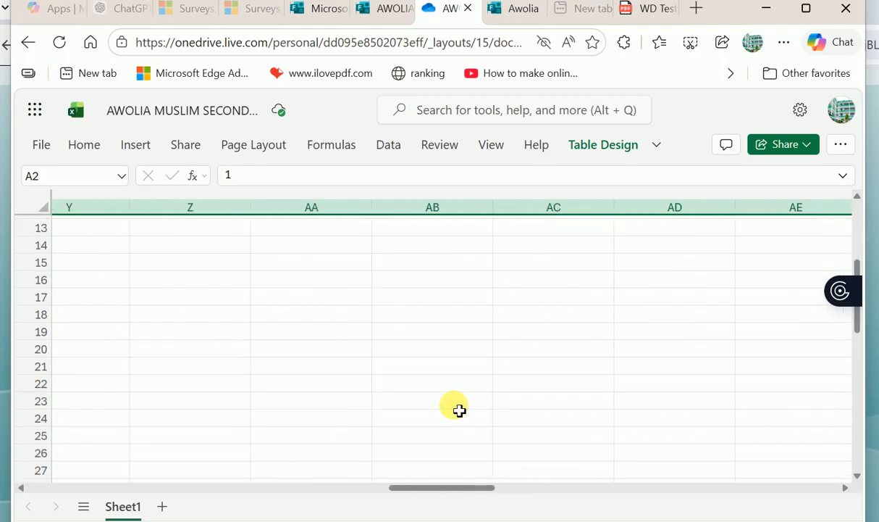
{"action": "scroll", "coordinate": [459, 410], "scroll_direction": "up", "scroll_amount": 4}
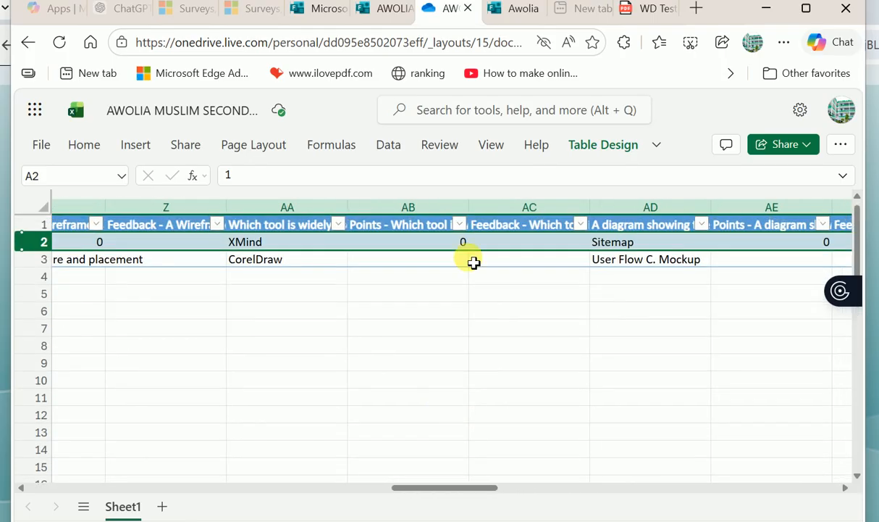
{"action": "left_click", "coordinate": [387, 10]}
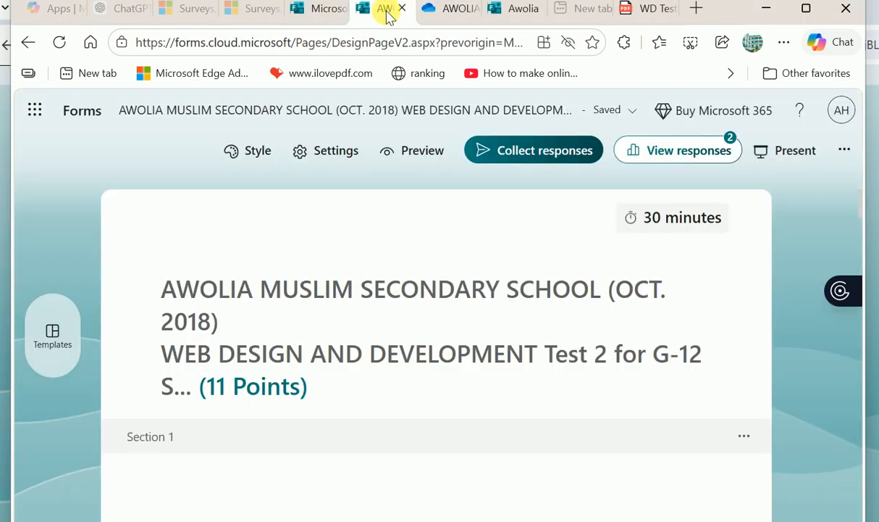
- Open Review answers for respondent 1 and look through the first graded questions
{"action": "left_click", "coordinate": [723, 151]}
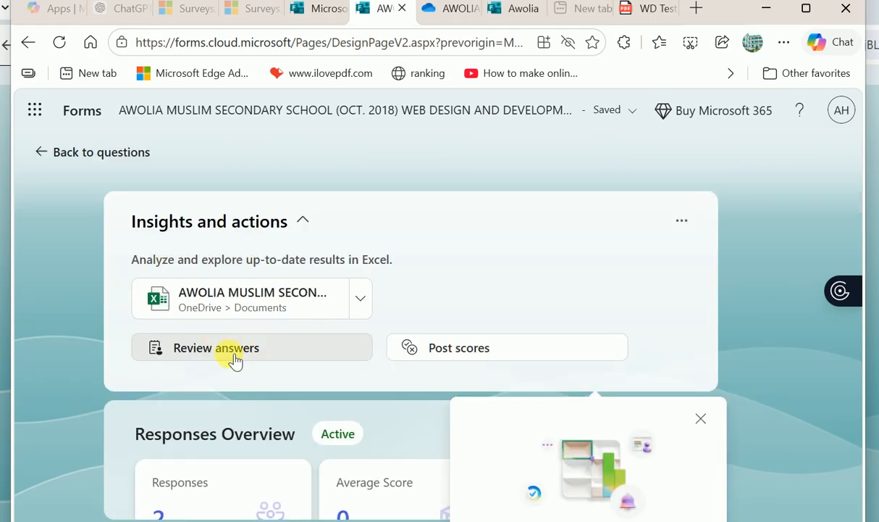
{"action": "left_click", "coordinate": [235, 354]}
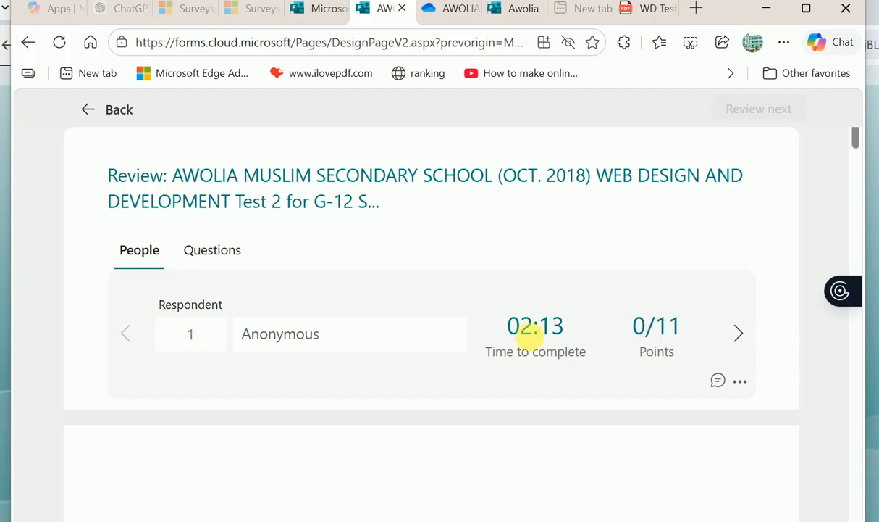
{"action": "scroll", "coordinate": [589, 387], "scroll_direction": "down", "scroll_amount": 1}
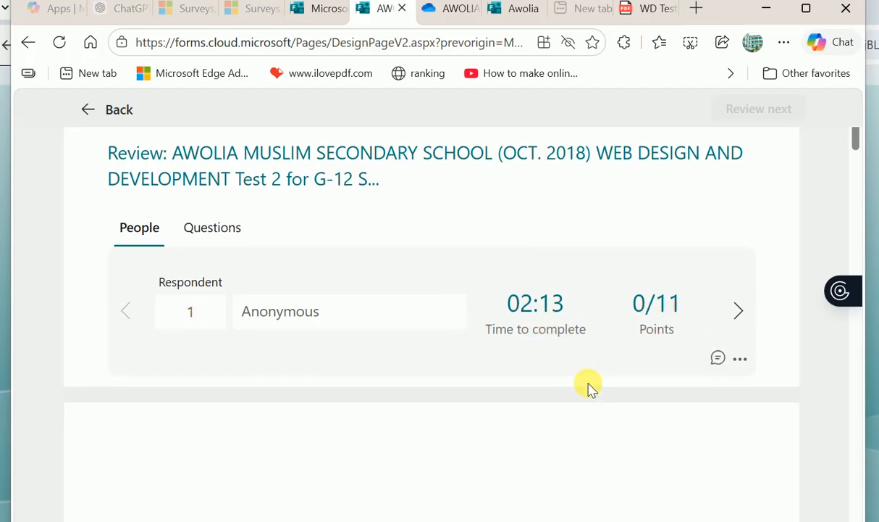
{"action": "scroll", "coordinate": [569, 379], "scroll_direction": "down", "scroll_amount": 3}
{"action": "scroll", "coordinate": [568, 379], "scroll_direction": "down", "scroll_amount": 2}
{"action": "scroll", "coordinate": [385, 320], "scroll_direction": "down", "scroll_amount": 5}
{"action": "scroll", "coordinate": [385, 320], "scroll_direction": "down", "scroll_amount": 20}
{"action": "scroll", "coordinate": [385, 319], "scroll_direction": "up", "scroll_amount": 20}
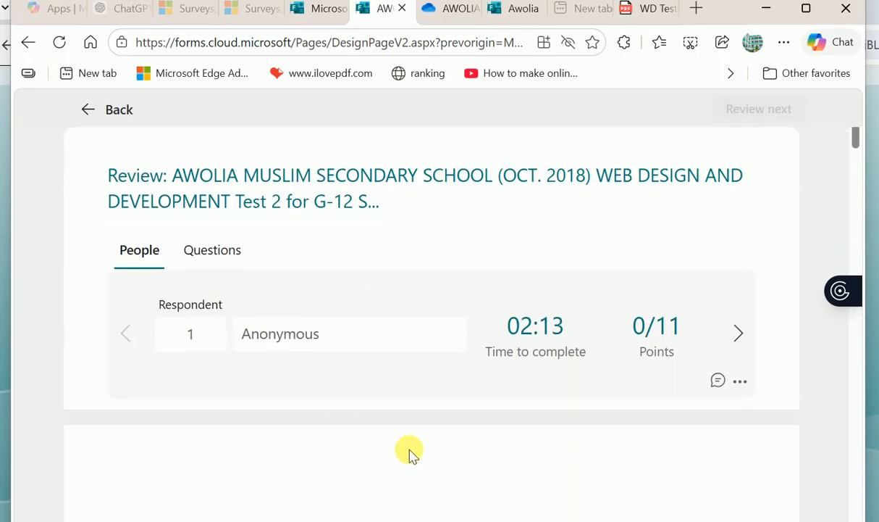
- Go through the remaining graded questions down to question 6, marked Incorrect at 0 of 2
{"action": "scroll", "coordinate": [409, 453], "scroll_direction": "down", "scroll_amount": 2}
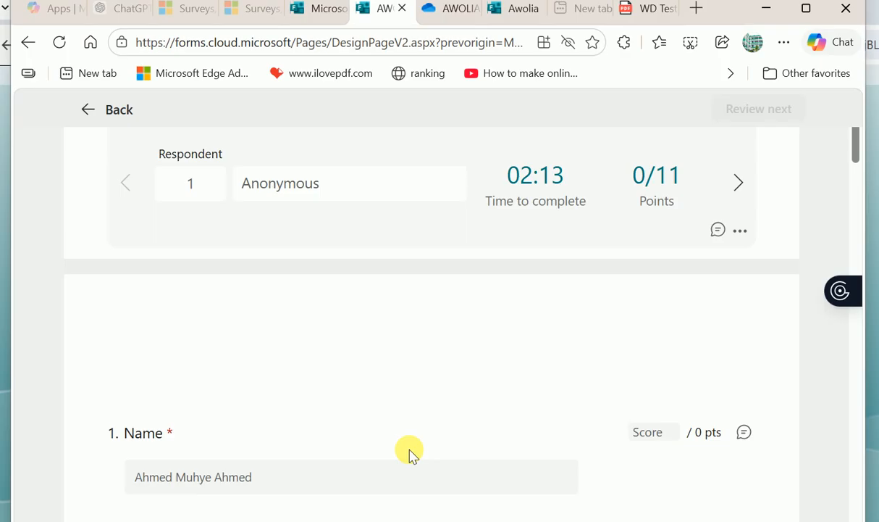
{"action": "scroll", "coordinate": [409, 453], "scroll_direction": "down", "scroll_amount": 3}
{"action": "scroll", "coordinate": [409, 453], "scroll_direction": "down", "scroll_amount": 2}
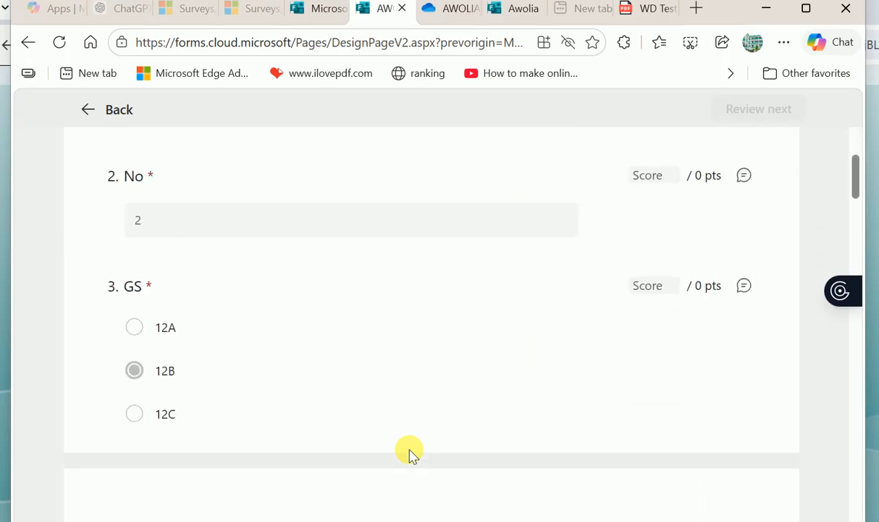
{"action": "scroll", "coordinate": [410, 453], "scroll_direction": "down", "scroll_amount": 4}
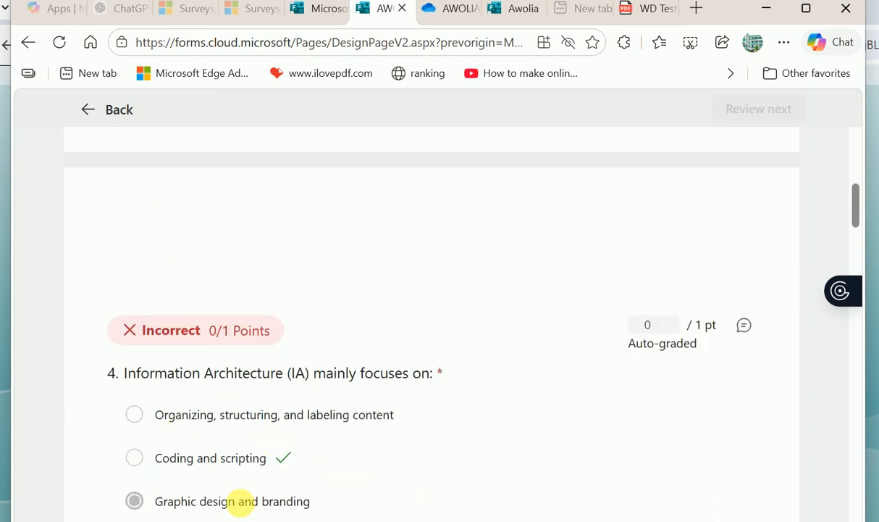
{"action": "scroll", "coordinate": [410, 443], "scroll_direction": "down", "scroll_amount": 3}
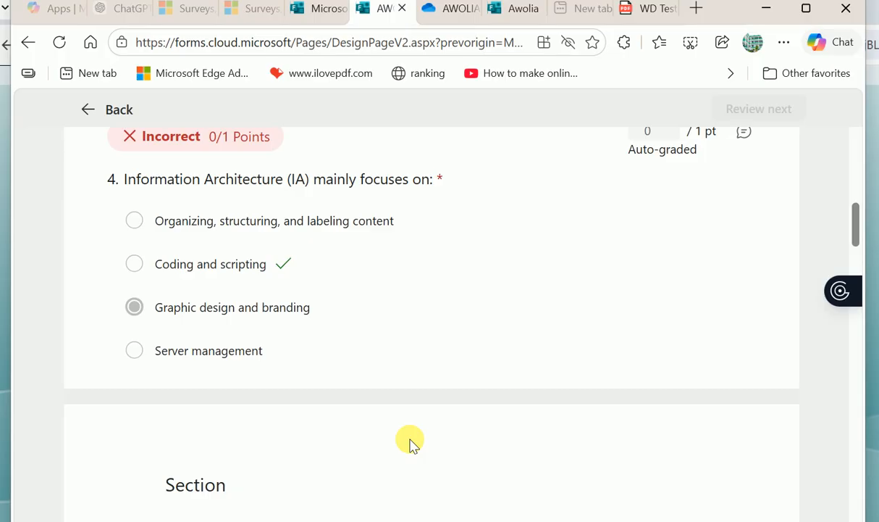
{"action": "scroll", "coordinate": [410, 444], "scroll_direction": "down", "scroll_amount": 4}
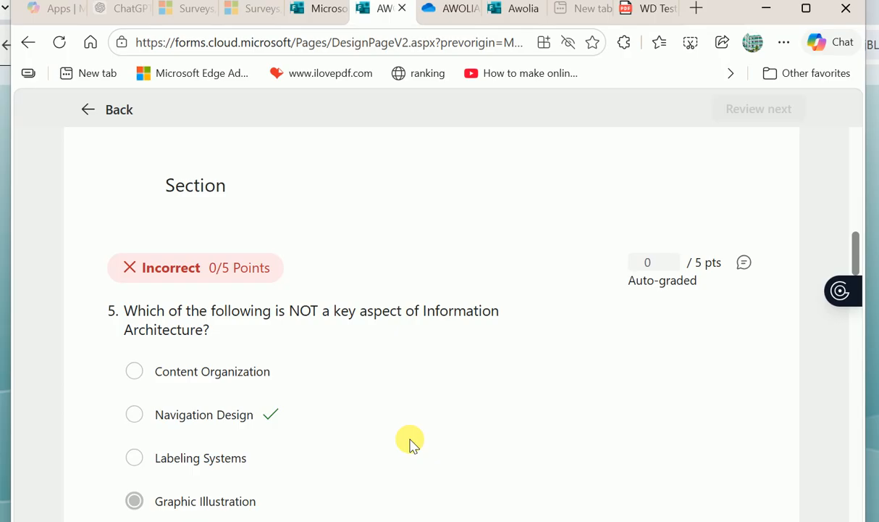
{"action": "scroll", "coordinate": [410, 443], "scroll_direction": "down", "scroll_amount": 2}
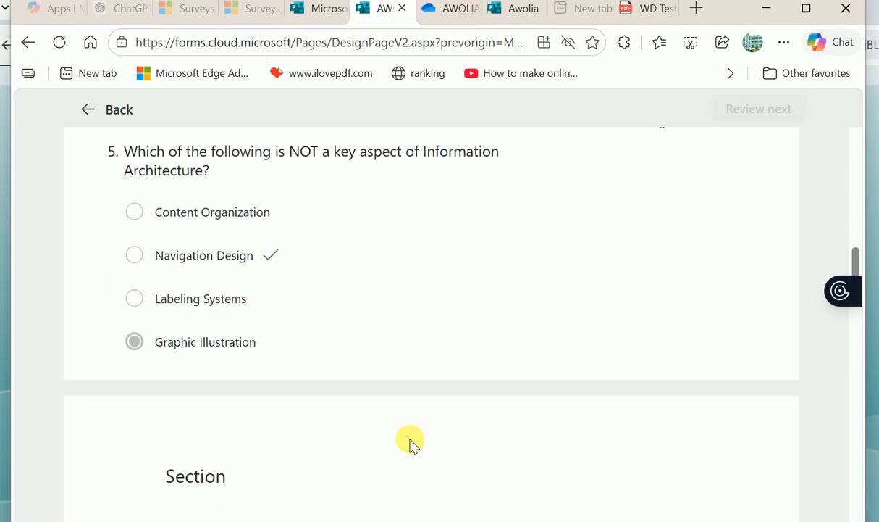
{"action": "scroll", "coordinate": [410, 443], "scroll_direction": "down", "scroll_amount": 2}
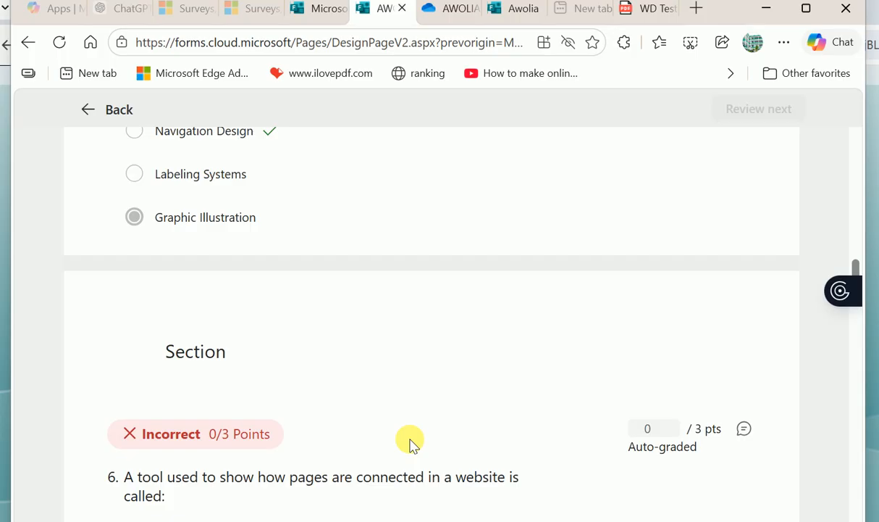
{"action": "scroll", "coordinate": [410, 443], "scroll_direction": "down", "scroll_amount": 5}
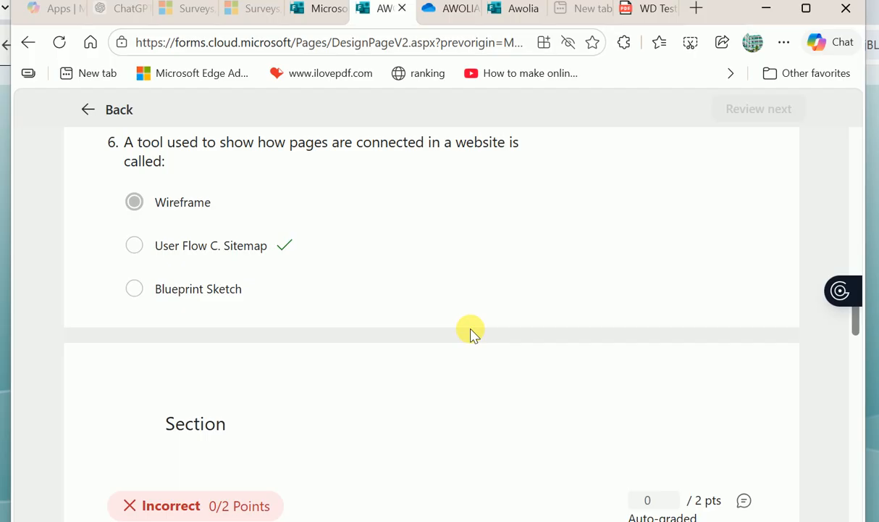
{"action": "scroll", "coordinate": [471, 333], "scroll_direction": "down", "scroll_amount": 10}
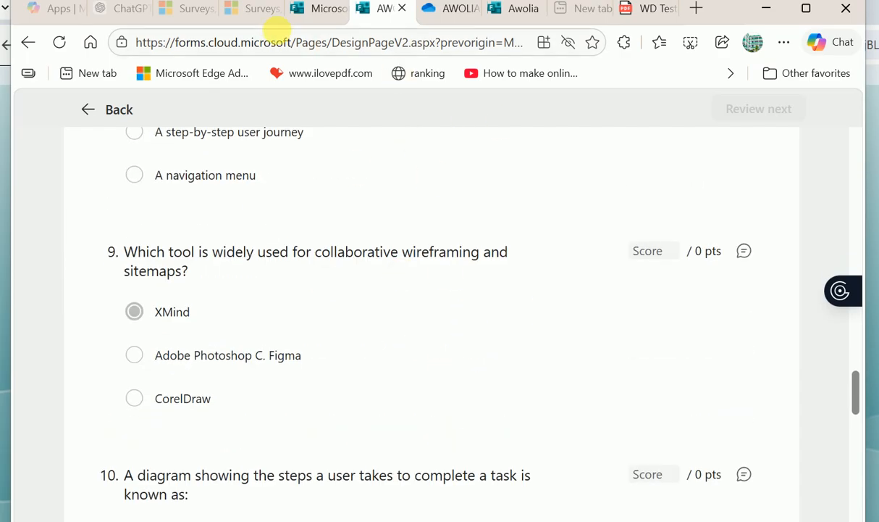
{"action": "left_click", "coordinate": [310, 9]}
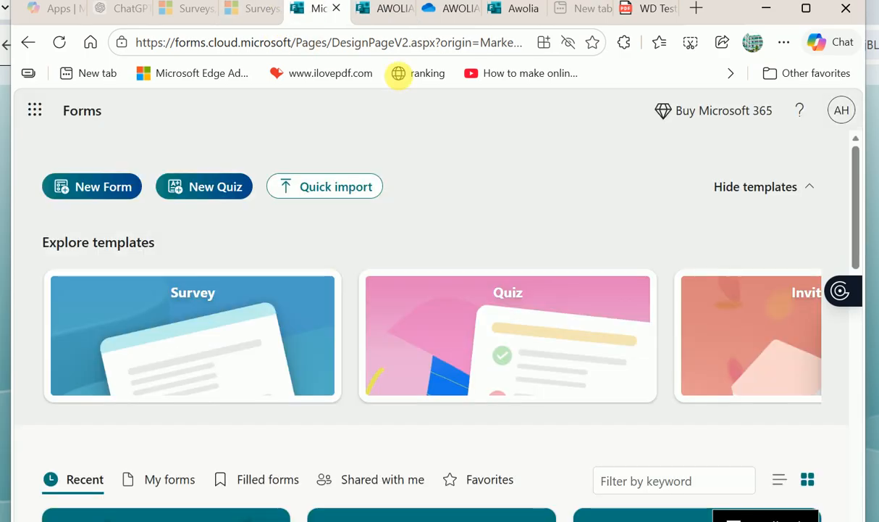
{"action": "left_click", "coordinate": [383, 12]}
- Back in the question editor, create a Collaborate link so any Microsoft account can edit and view results
{"action": "scroll", "coordinate": [474, 232], "scroll_direction": "up", "scroll_amount": 15}
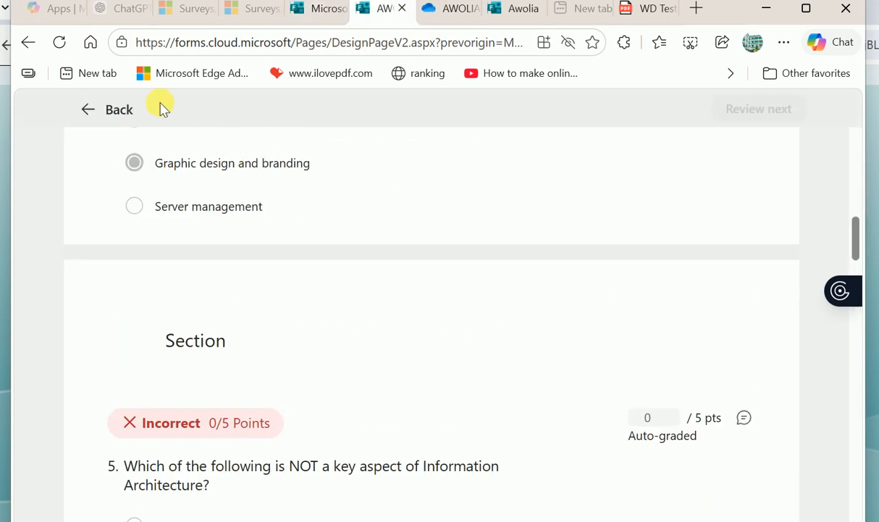
{"action": "left_click", "coordinate": [107, 120]}
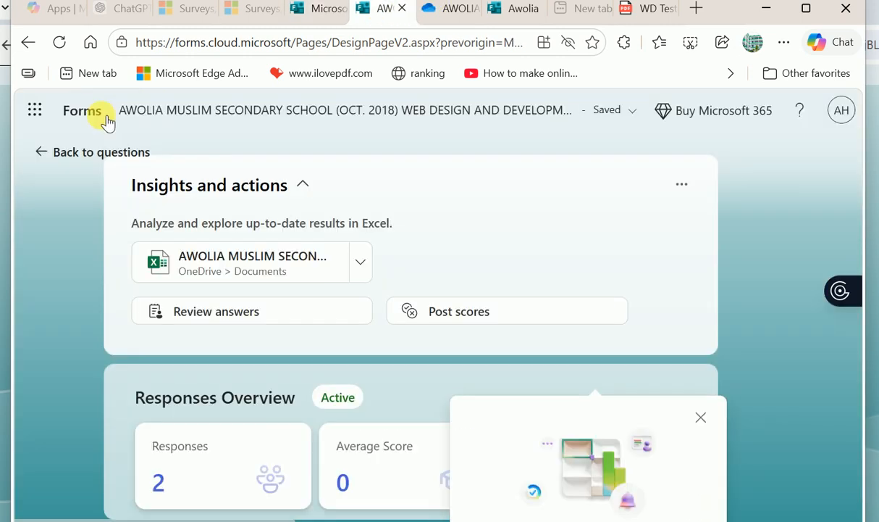
{"action": "left_click", "coordinate": [45, 153]}
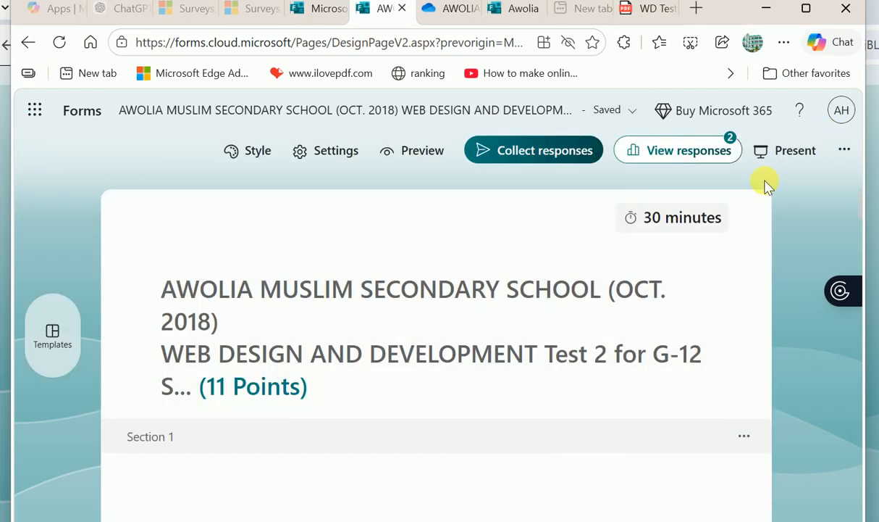
{"action": "left_click", "coordinate": [846, 150]}
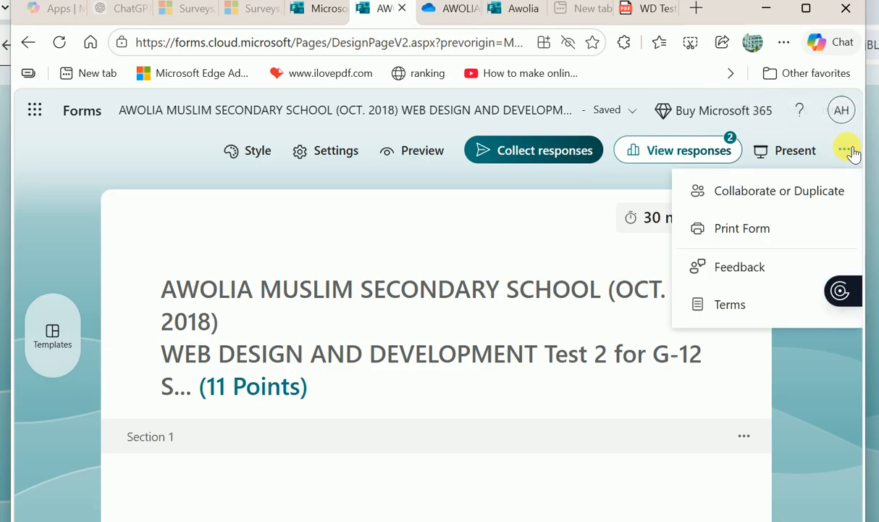
{"action": "left_click", "coordinate": [750, 195]}
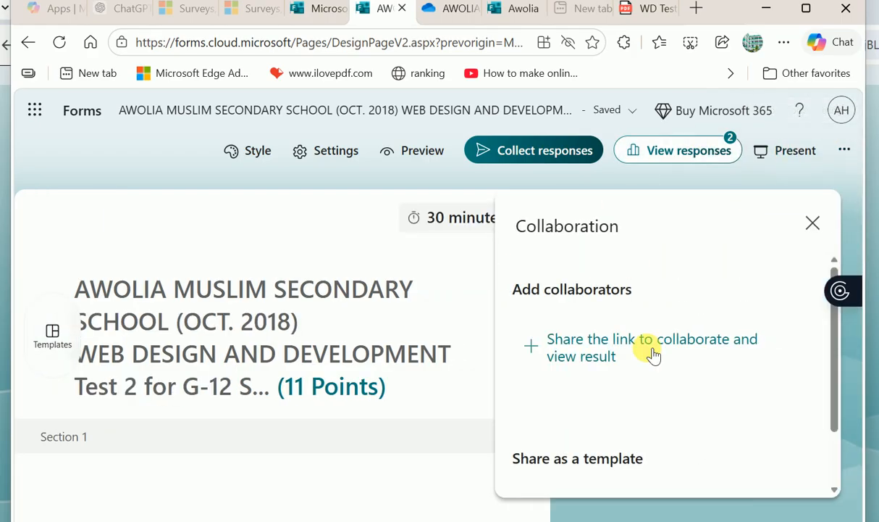
{"action": "left_click", "coordinate": [584, 351]}
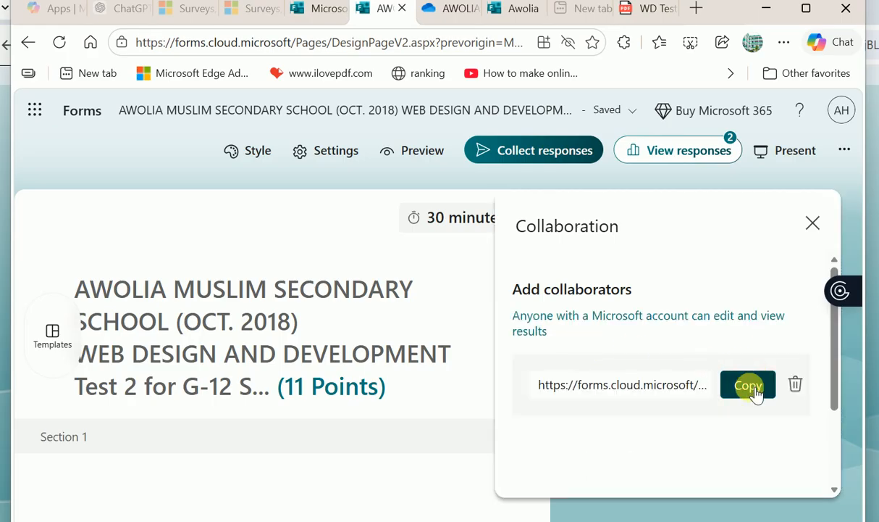
{"action": "scroll", "coordinate": [756, 392], "scroll_direction": "down", "scroll_amount": 3}
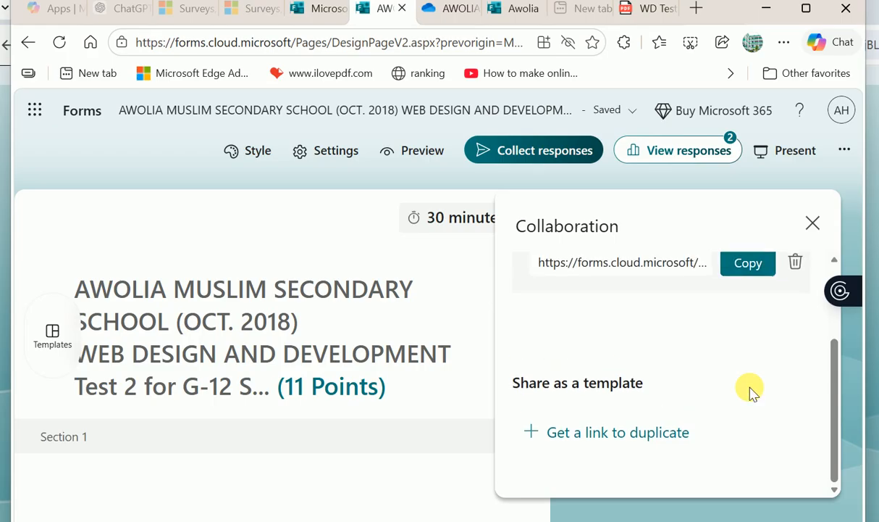